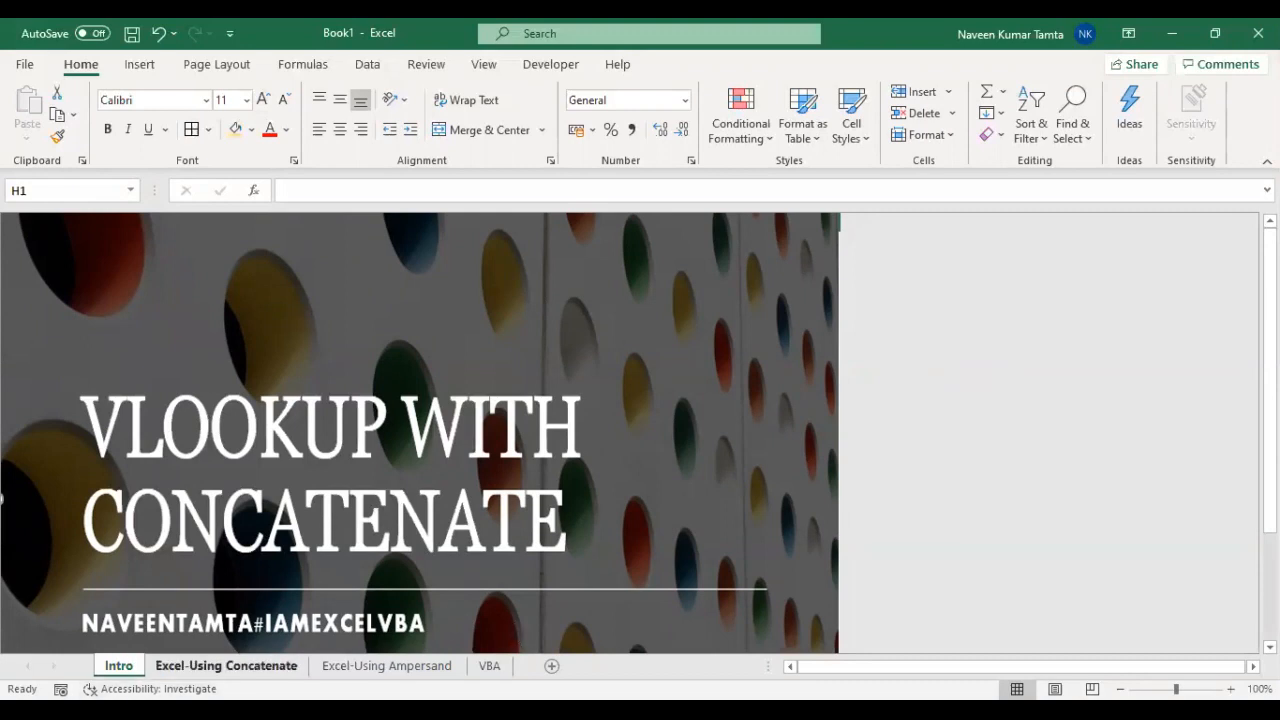
Open the Excel-Using Concatenate worksheet and place a duplicate of it directly after the original
click(226, 665)
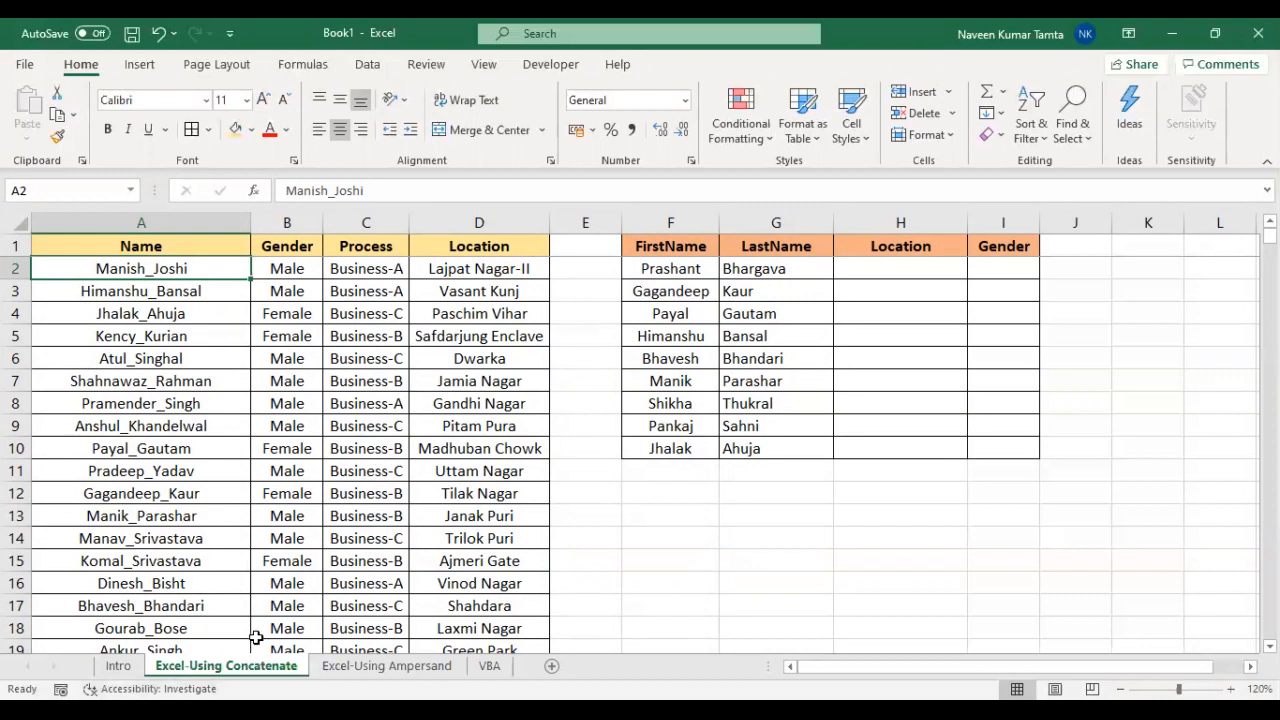
drag(252, 670, 386, 672)
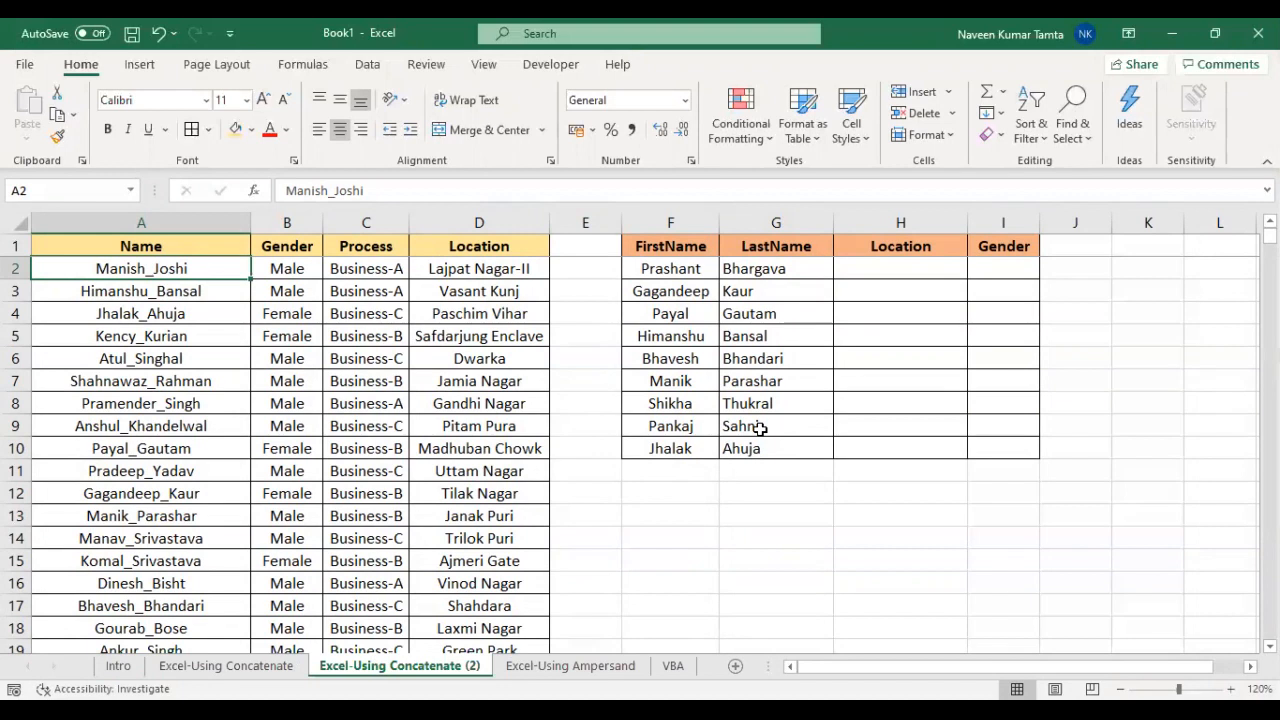
Insert a blank column F before the FirstName column in the duplicated worksheet
key(Right)
key(Right)
key(Right)
key(Right)
key(Right)
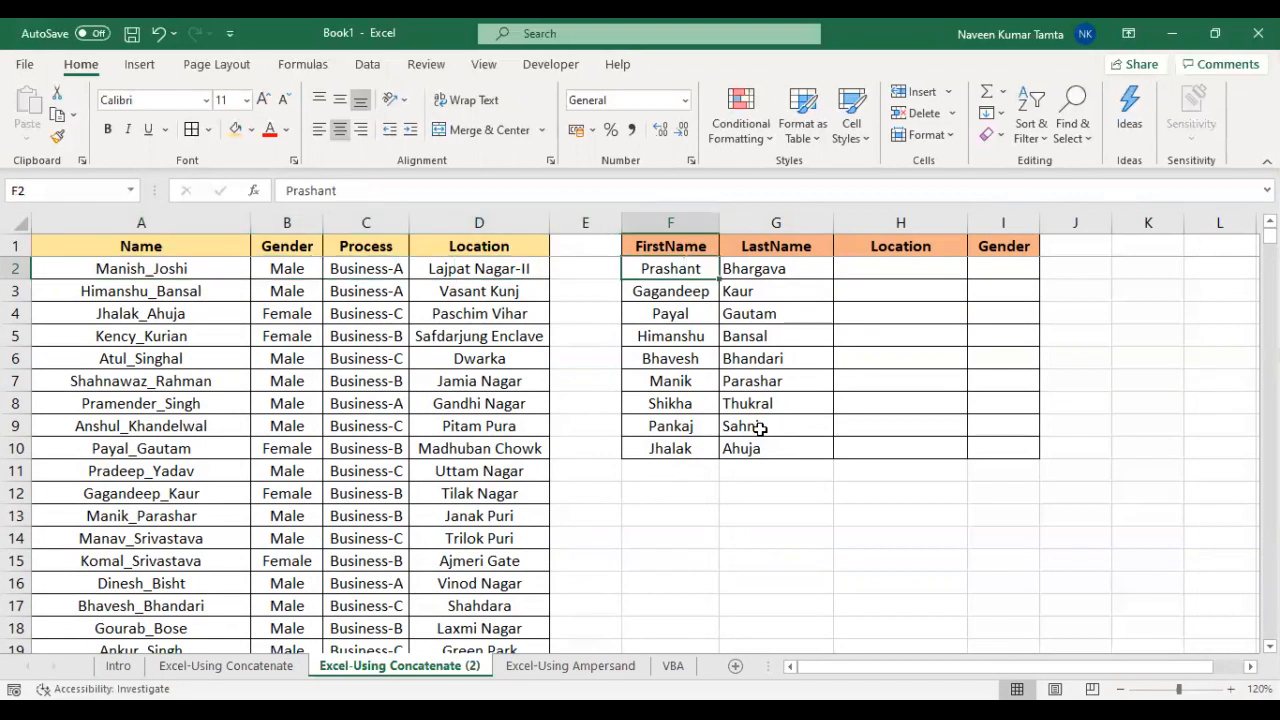
key(ctrl+space)
key(ctrl+shift+plus)
key(Up)
key(Down)
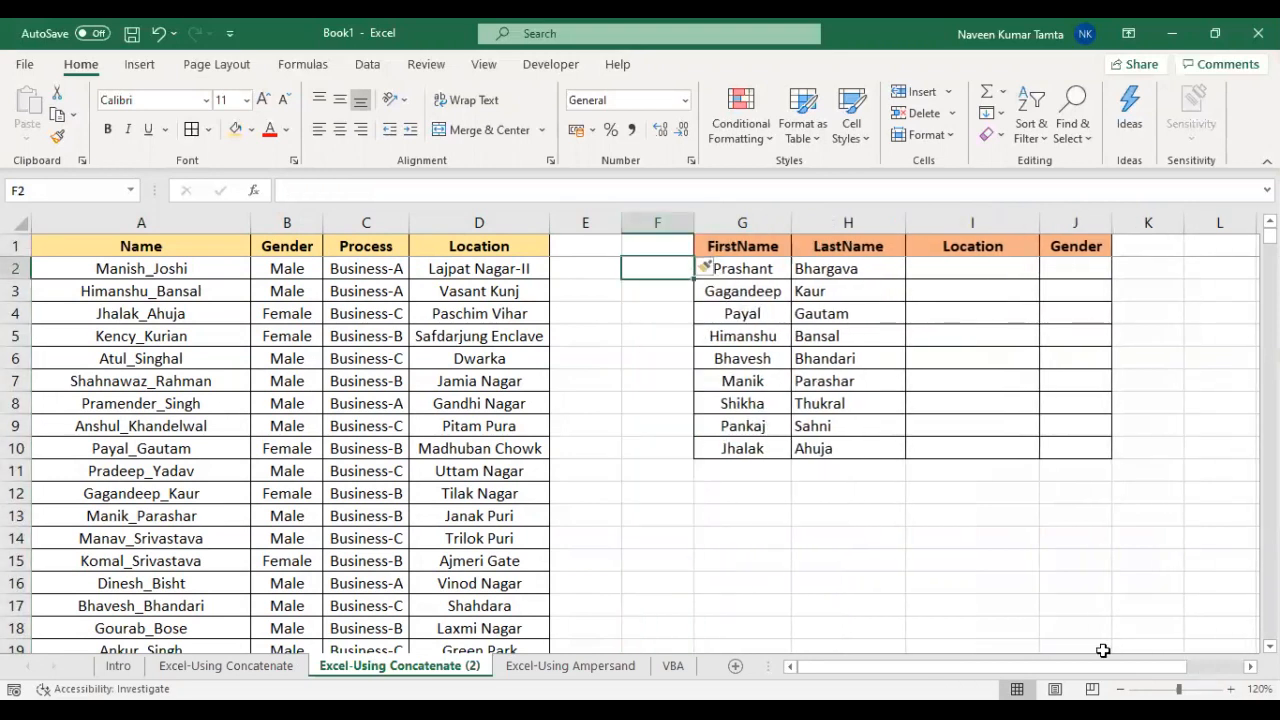
click(1002, 555)
key(ctrl+c)
key(Escape)
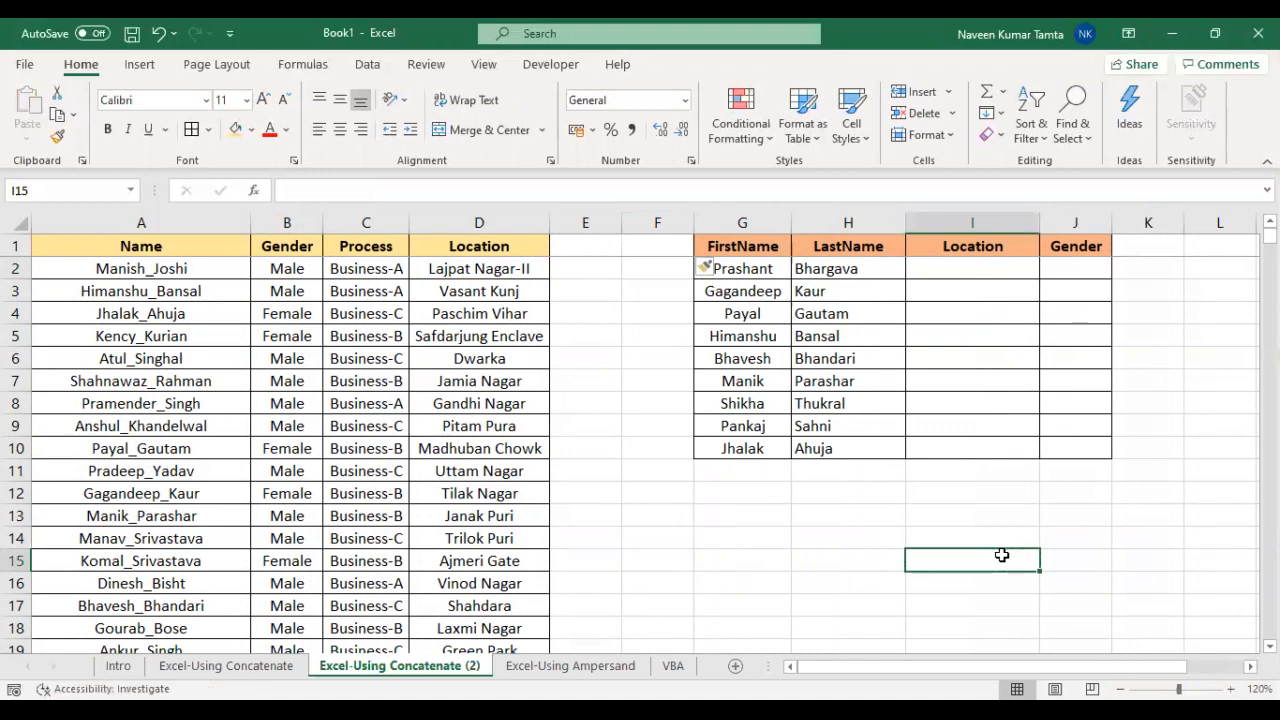
click(664, 268)
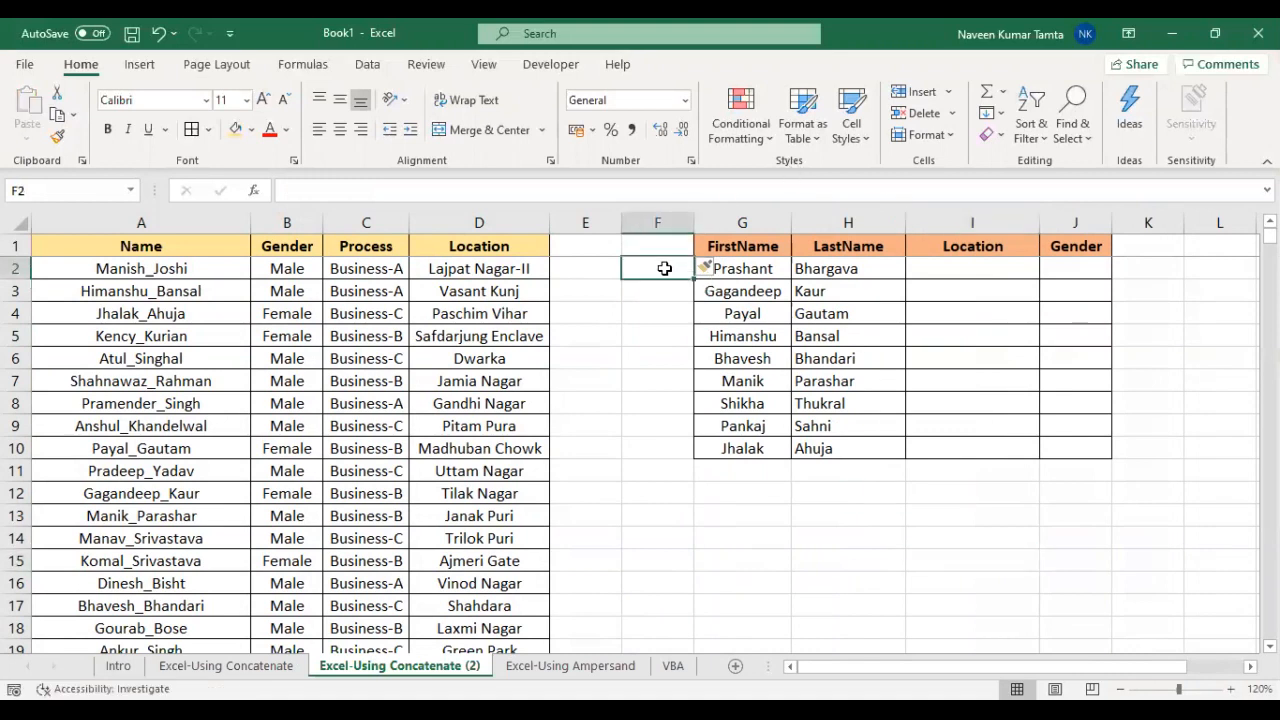
text(=)
key(Right)
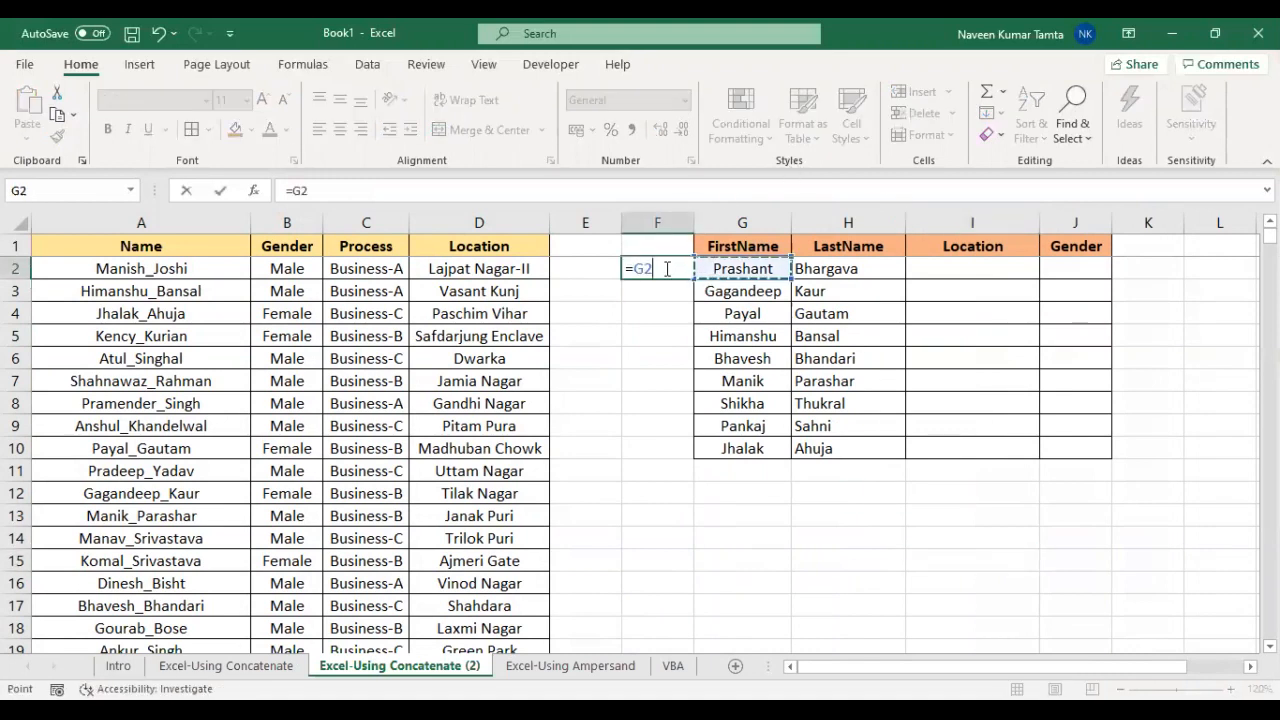
text(&)
key(BackSpace)
key(Escape)
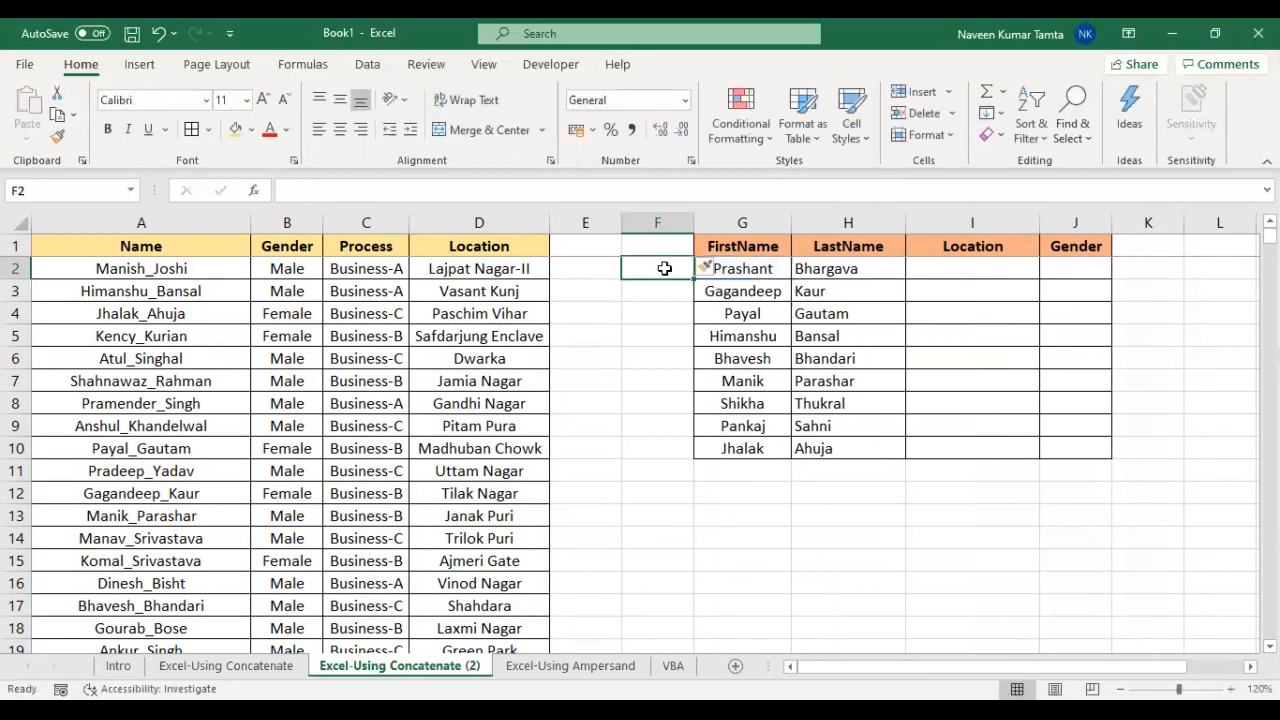
Enter =CONCATENATE(G2, "_",H2) in F2 to join the first and last names with an underscore
text(=)
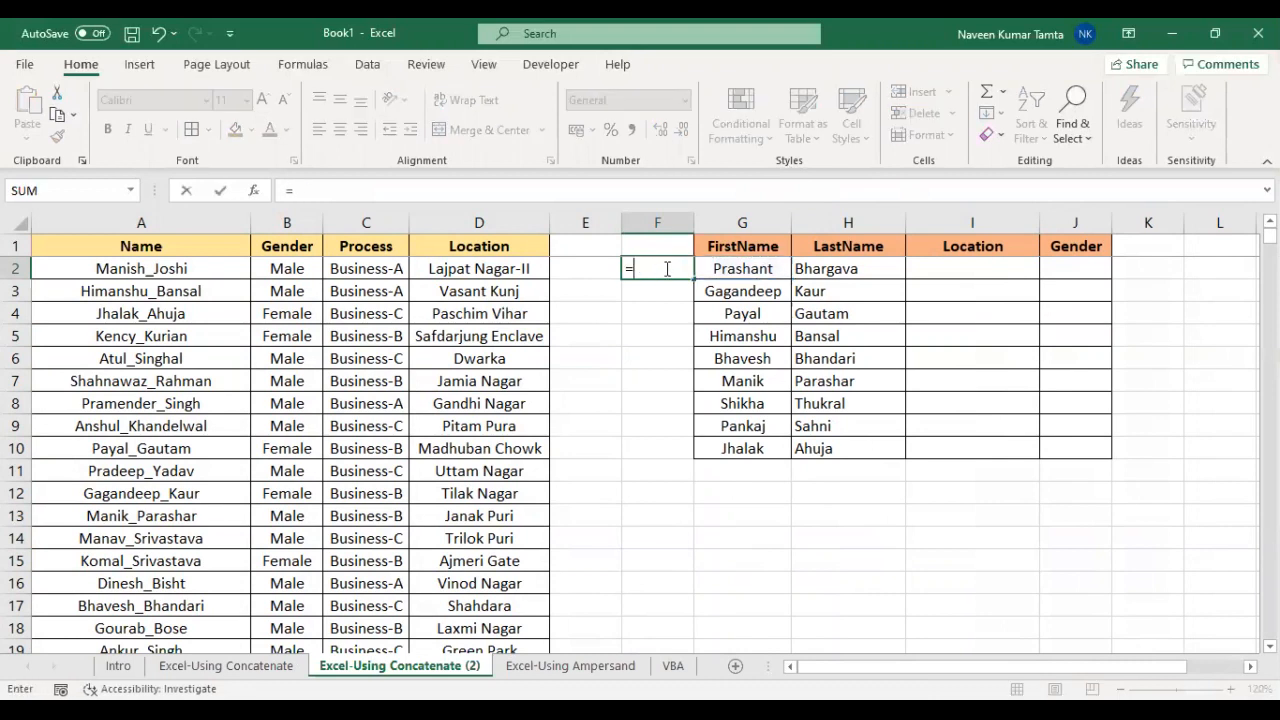
text(CONCATENATE()
key(Right)
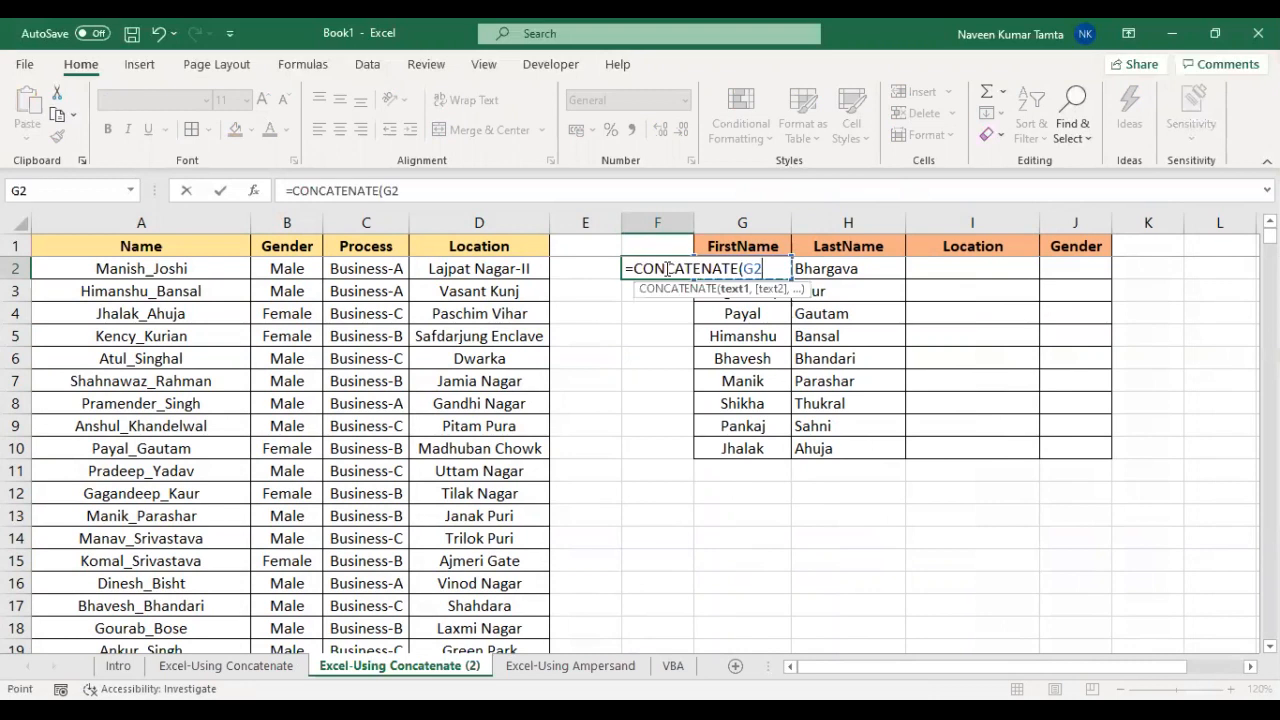
text(, "_)
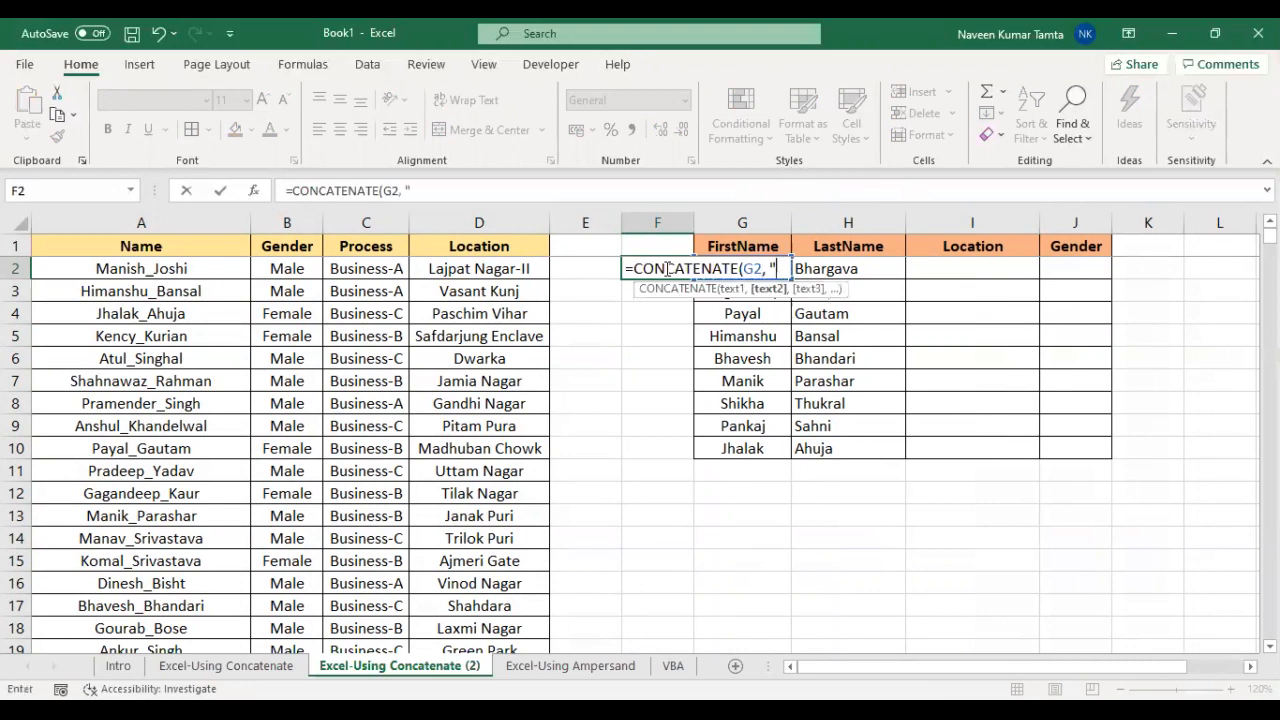
text(",)
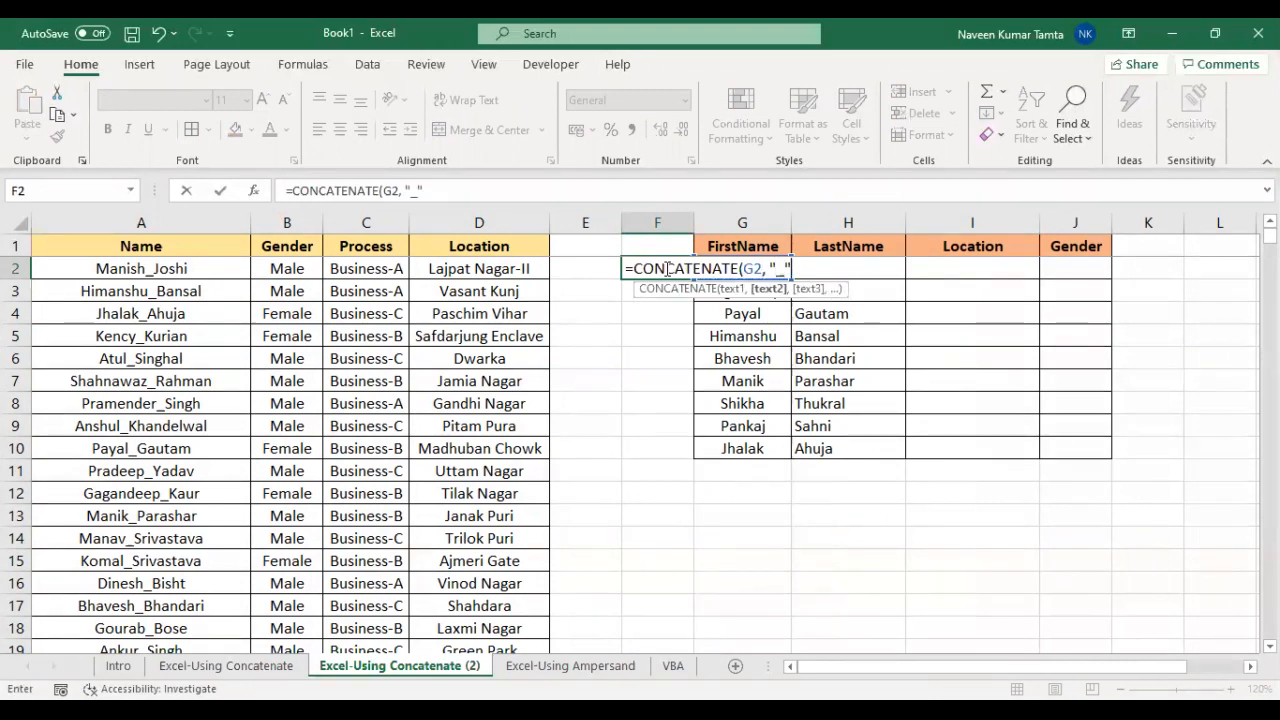
key(Right)
key(Right)
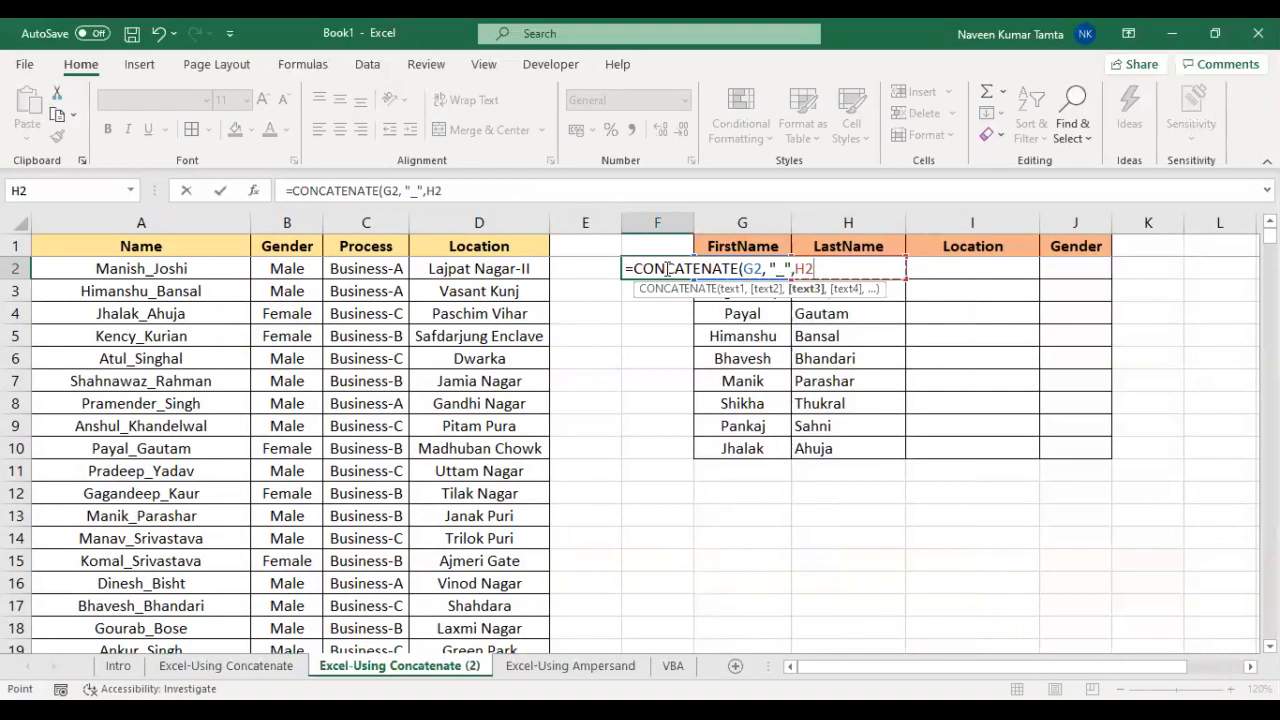
key(Return)
Fill the F2 formula down through F10 and autofit the width of column F
key(Right)
key(ctrl+Down)
key(Left)
key(ctrl+shift+Up)
key(ctrl+d)
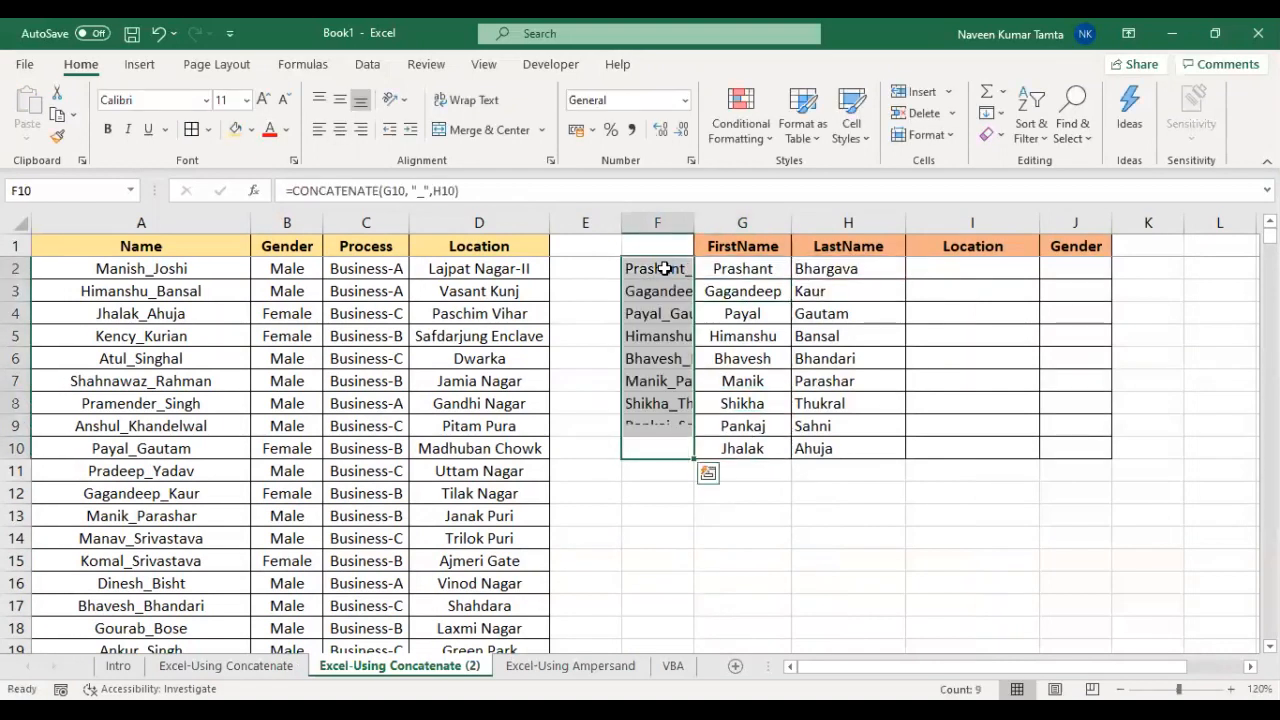
key(alt+h)
key(o)
key(i)
key(ctrl+q)
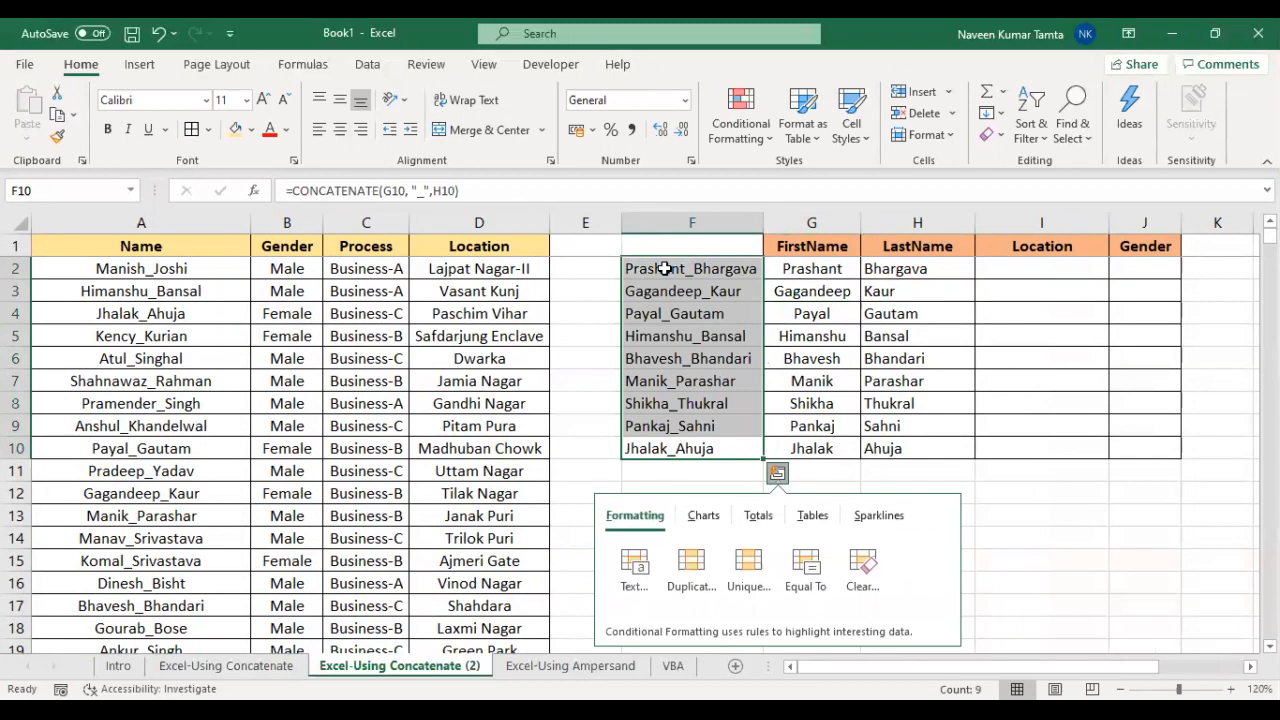
key(Escape)
Begin a VLOOKUP formula in Location cell I2 with $F2 as the lookup value
key(Right)
key(Right)
key(Right)
key(ctrl+Up)
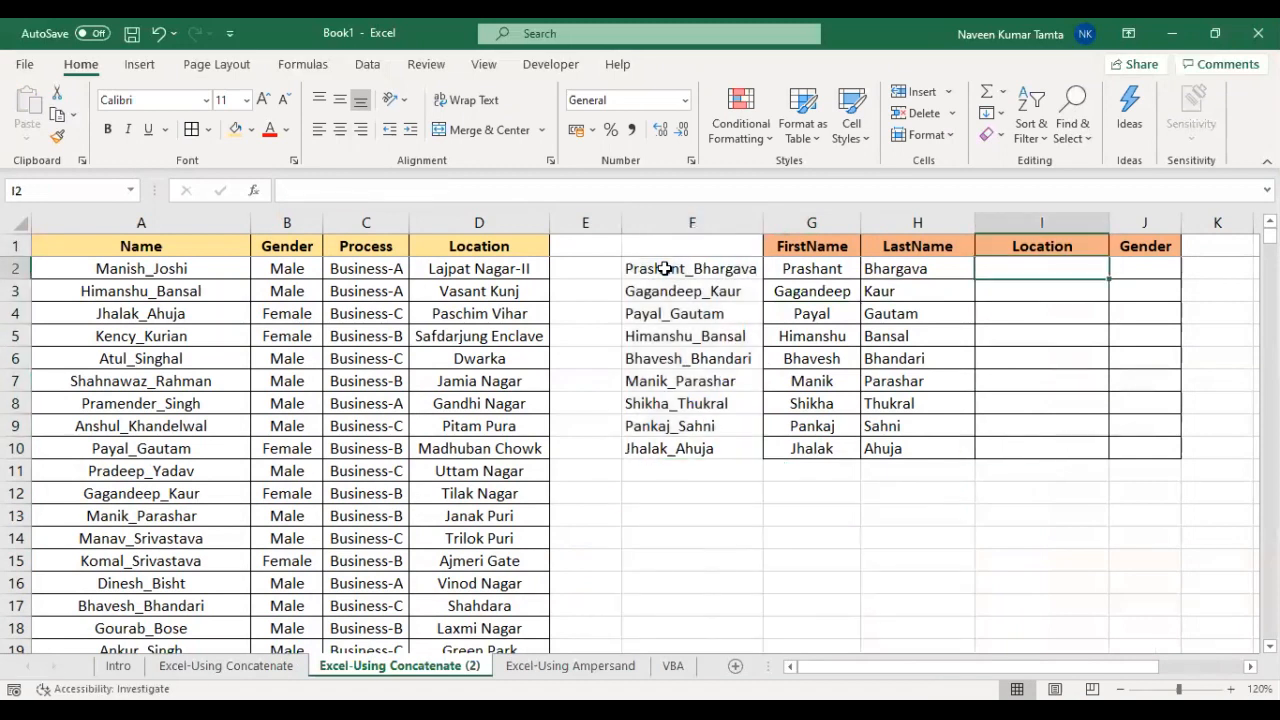
key(Down)
text(=)
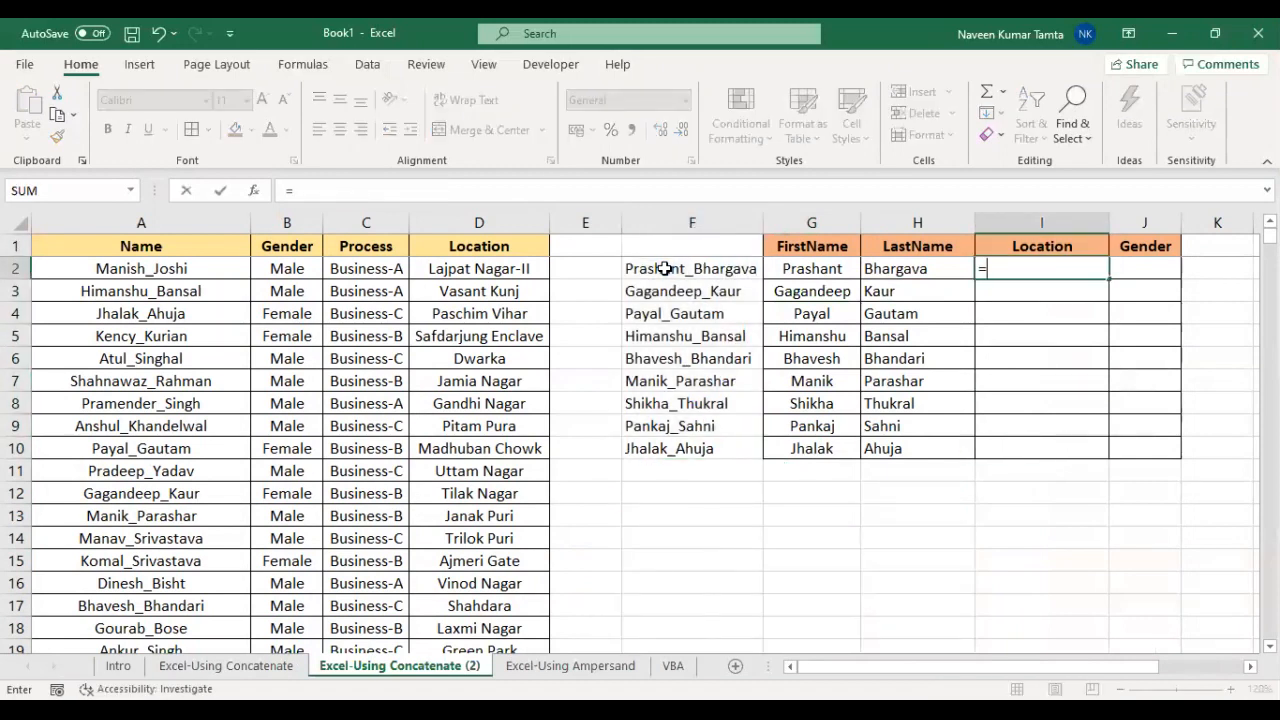
text(VLOOKUP()
click(664, 268)
key(F4)
key(F4)
key(F4)
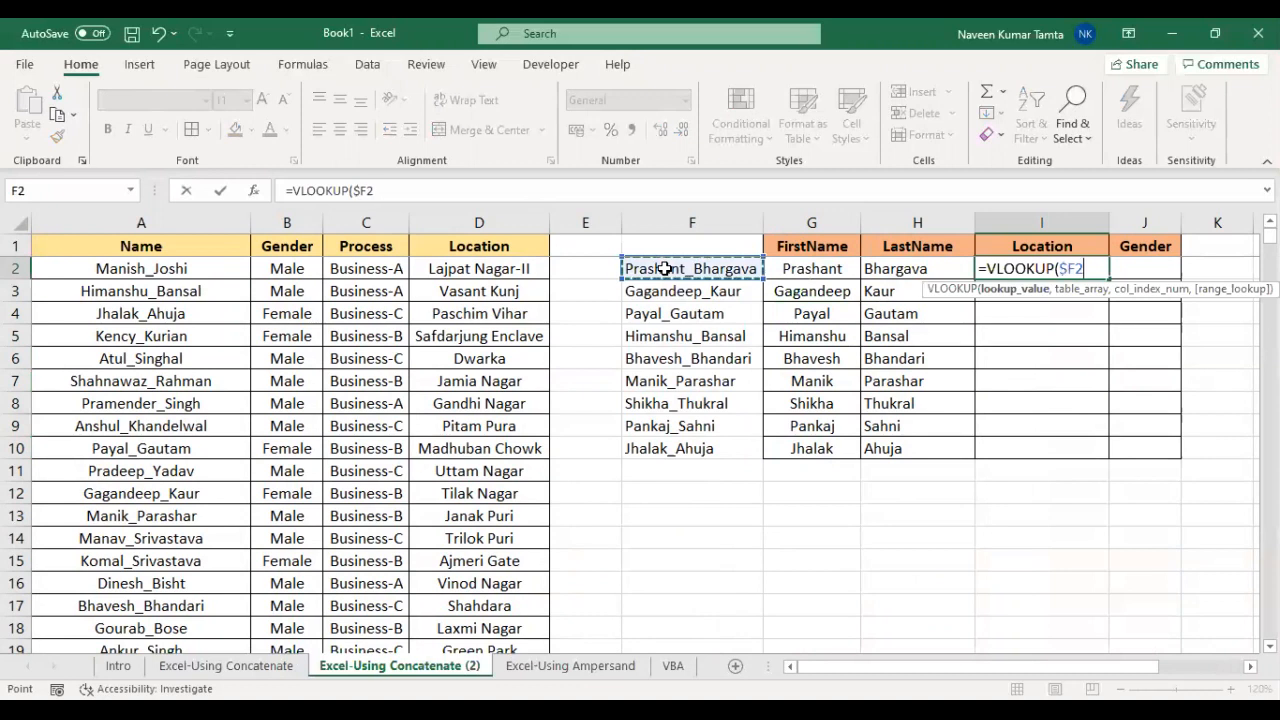
text(,)
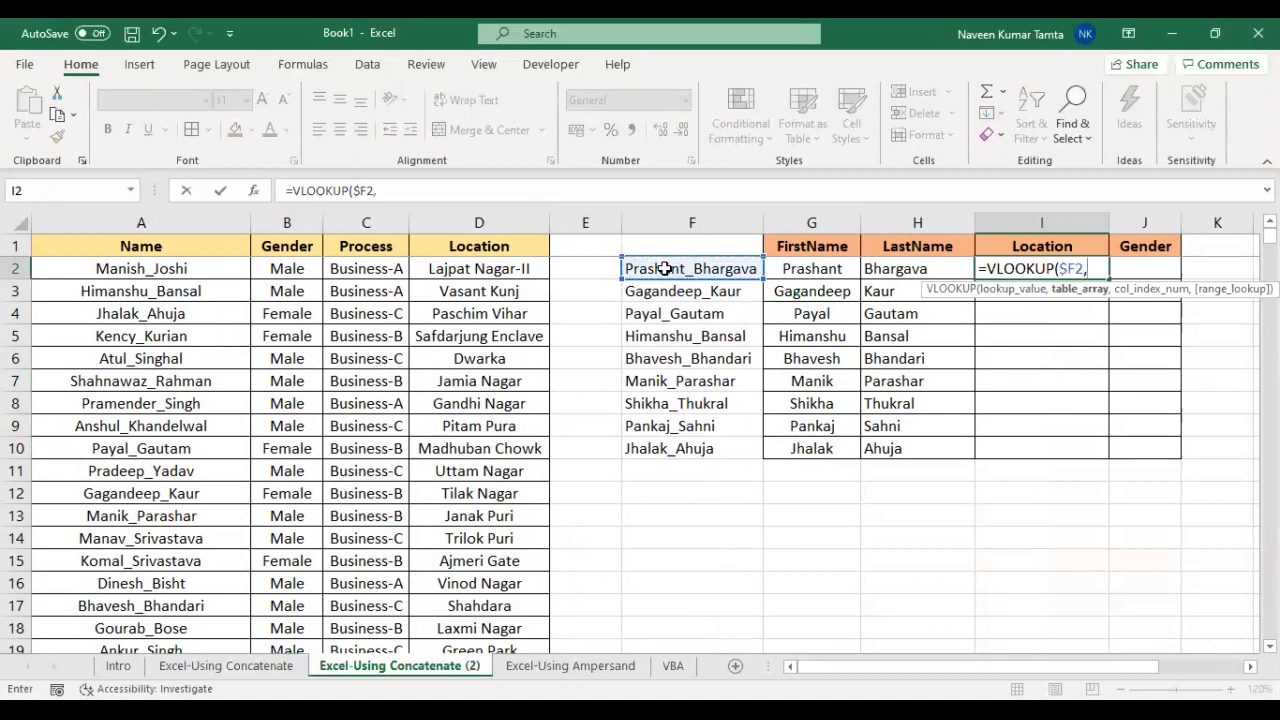
Complete the I2 VLOOKUP with table array $A:$D, column index 4 and exact match 0
key(Left)
key(Left)
key(Left)
key(Left)
key(Left)
key(Left)
key(Left)
key(Left)
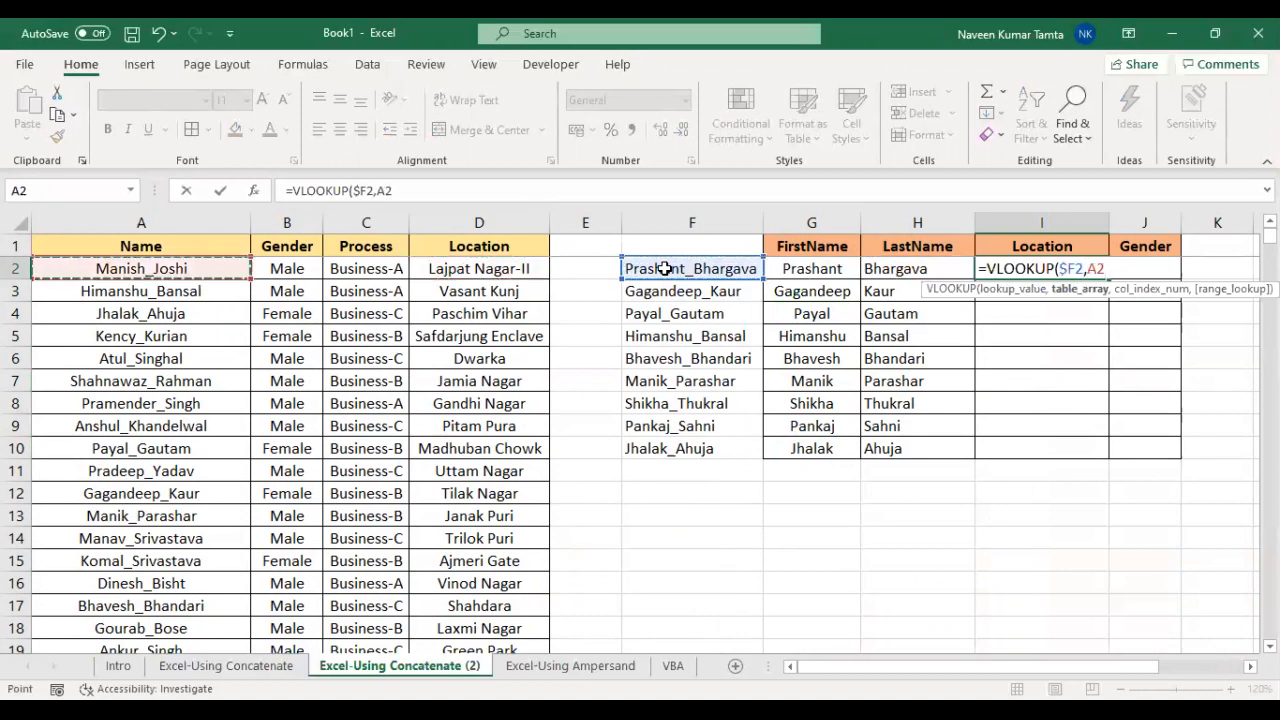
key(ctrl+space)
key(shift+Right)
key(shift+Right)
key(shift+Right)
key(F4)
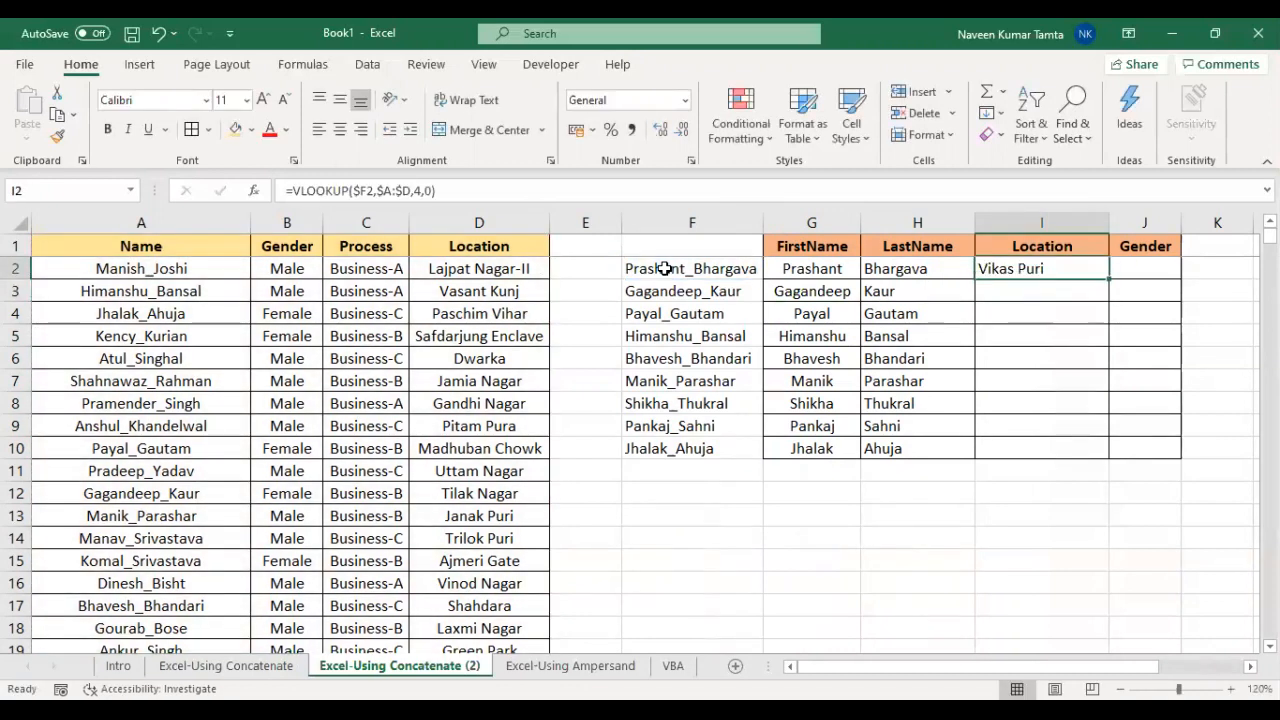
Compare the combined name in F2 with the FirstName and LastName cells and the Location lookup in I2
key(Left)
key(Left)
key(Left)
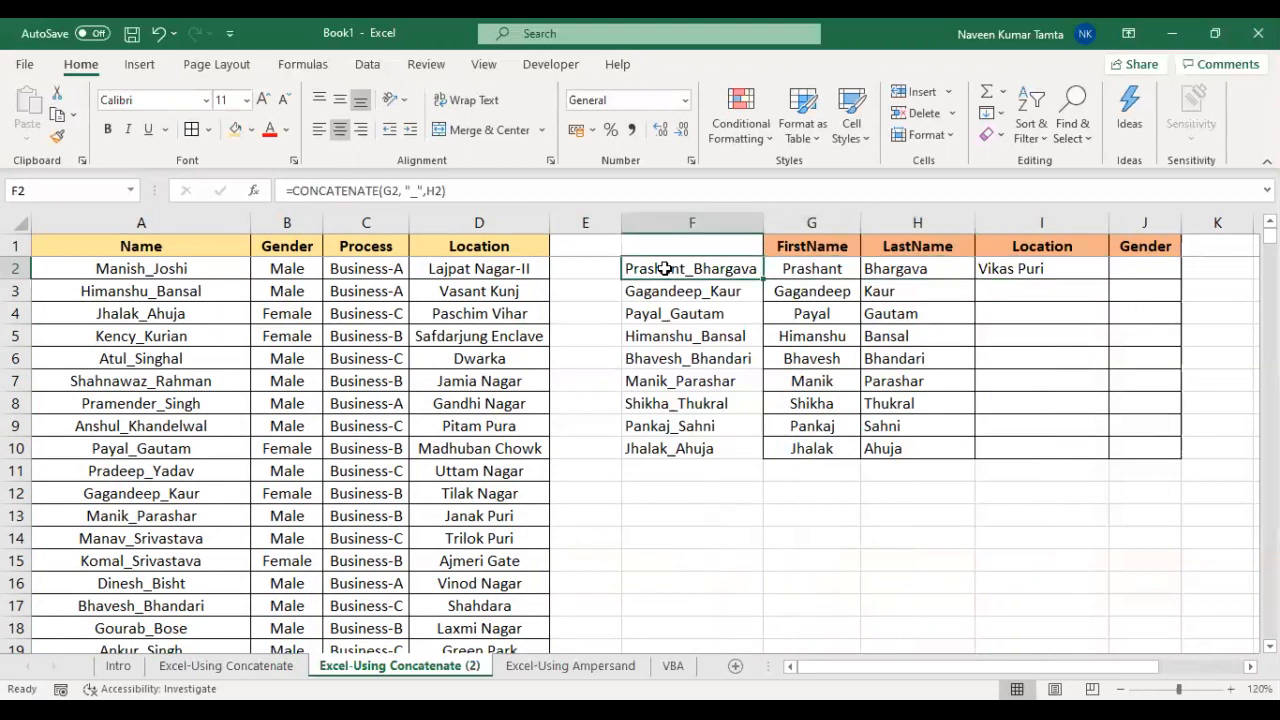
key(Right)
key(Right)
key(Left)
key(Left)
key(Right)
key(Right)
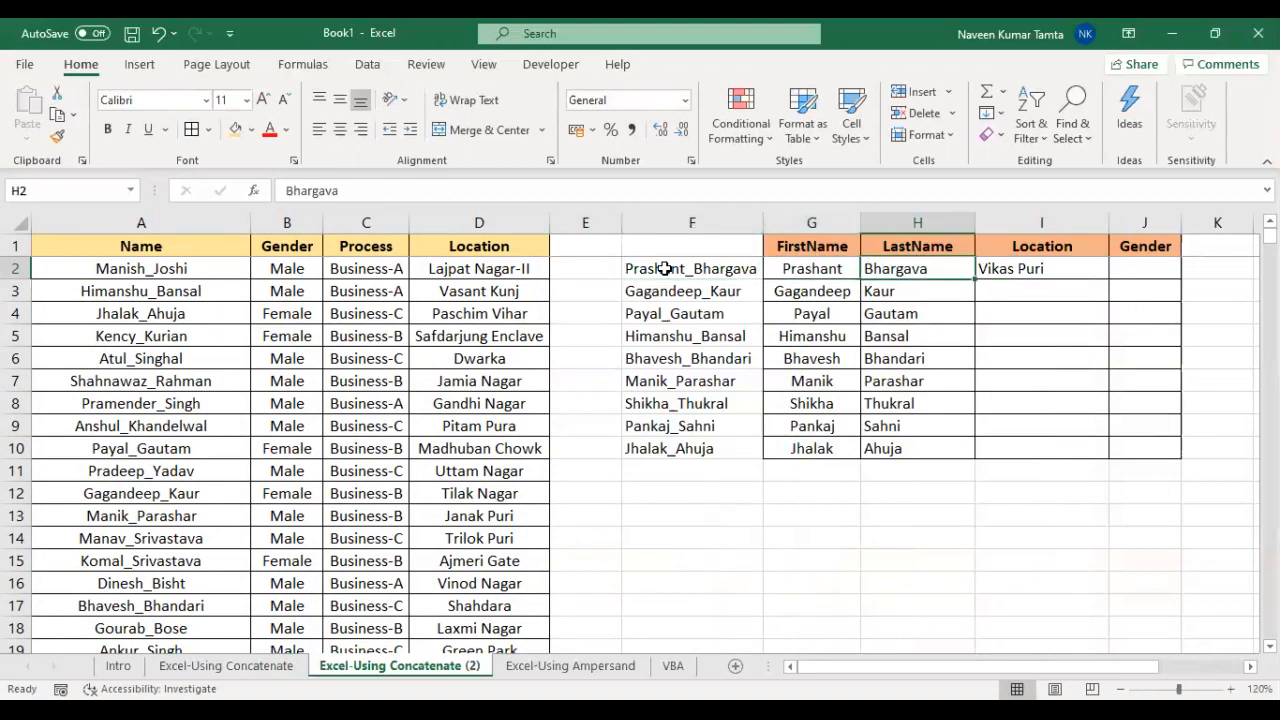
key(Right)
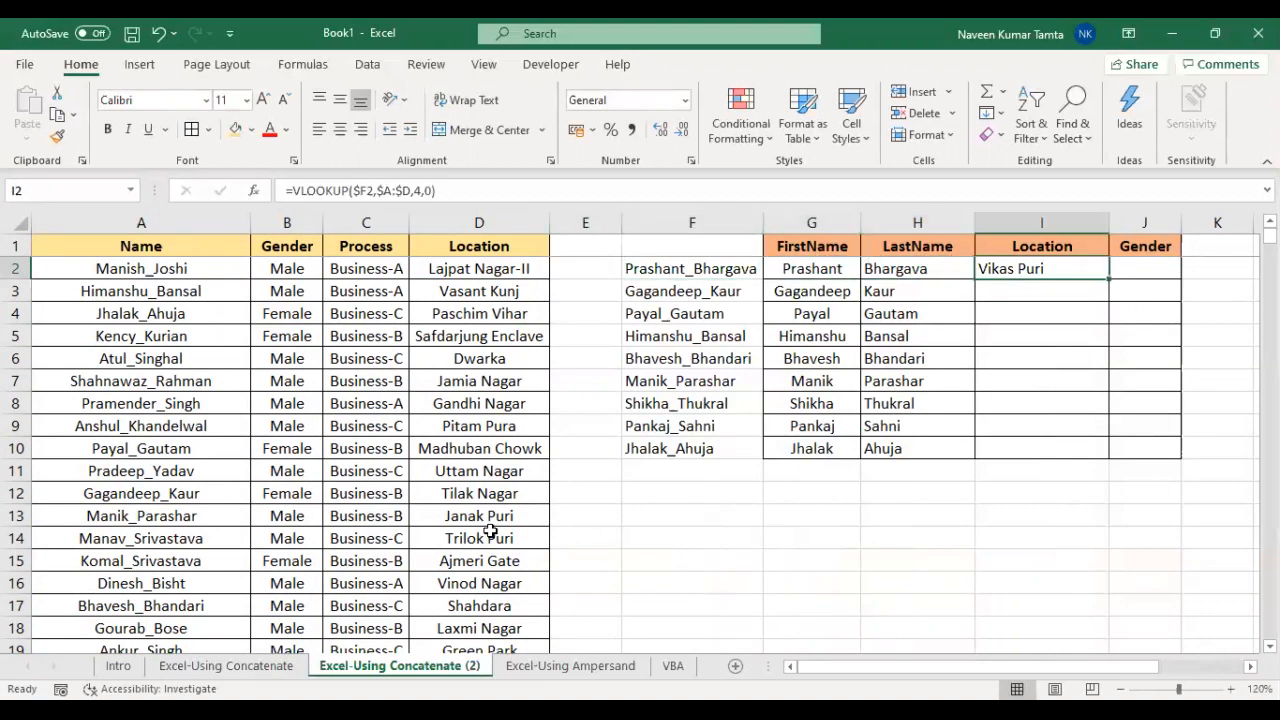
Copy the I2 VLOOKUP formula to Gender cell J2 and set its column index to 2
key(ctrl+c)
key(Right)
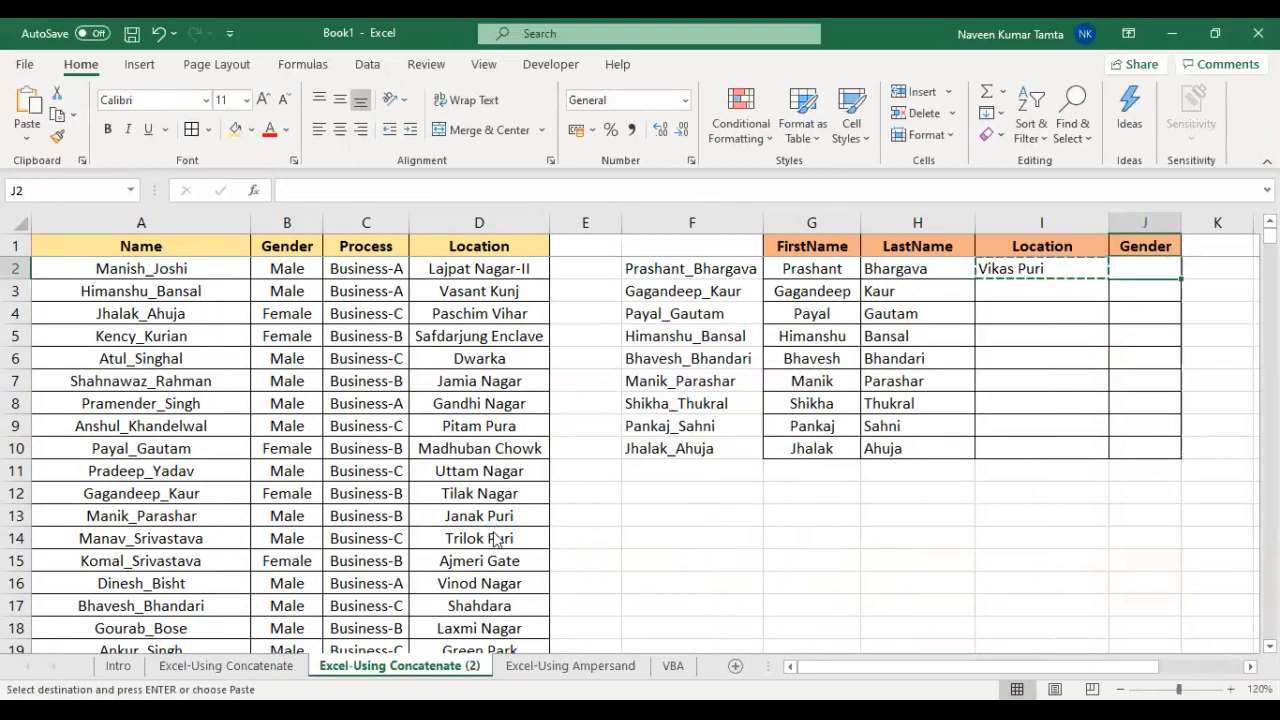
key(ctrl+v)
key(F2)
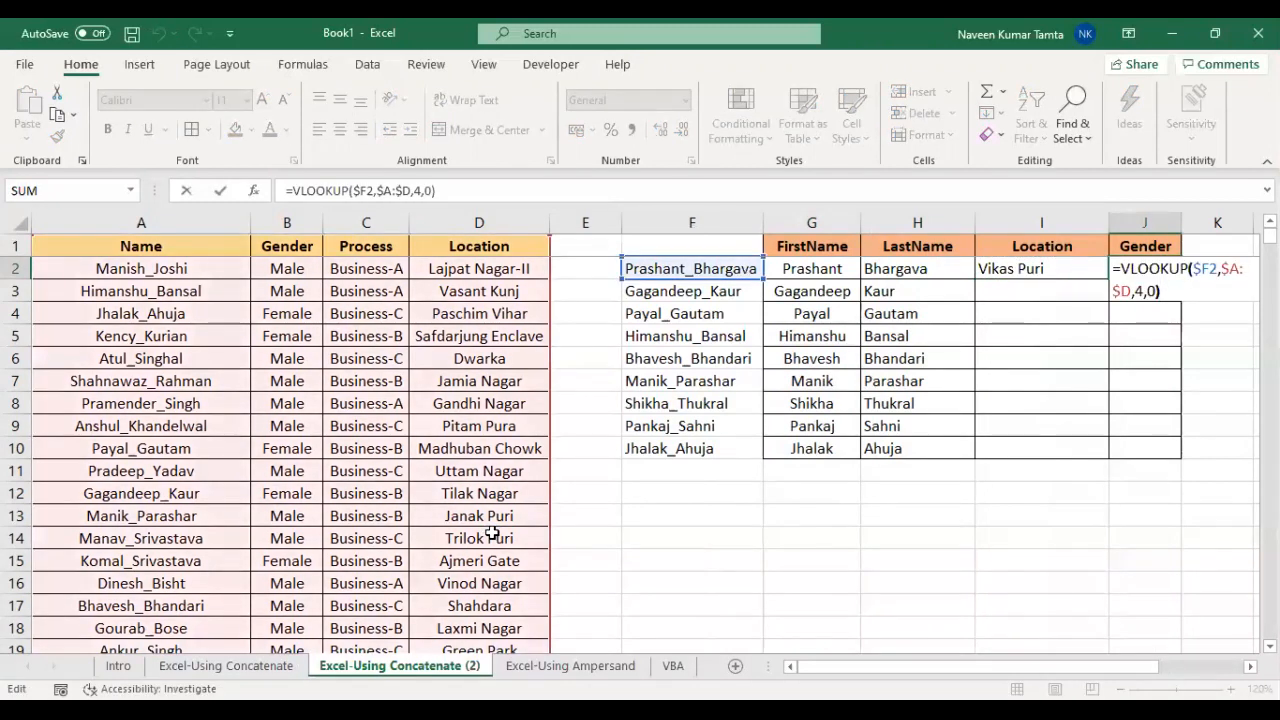
key(Left)
key(Left)
key(Left)
key(BackSpace)
text(2)
key(Return)
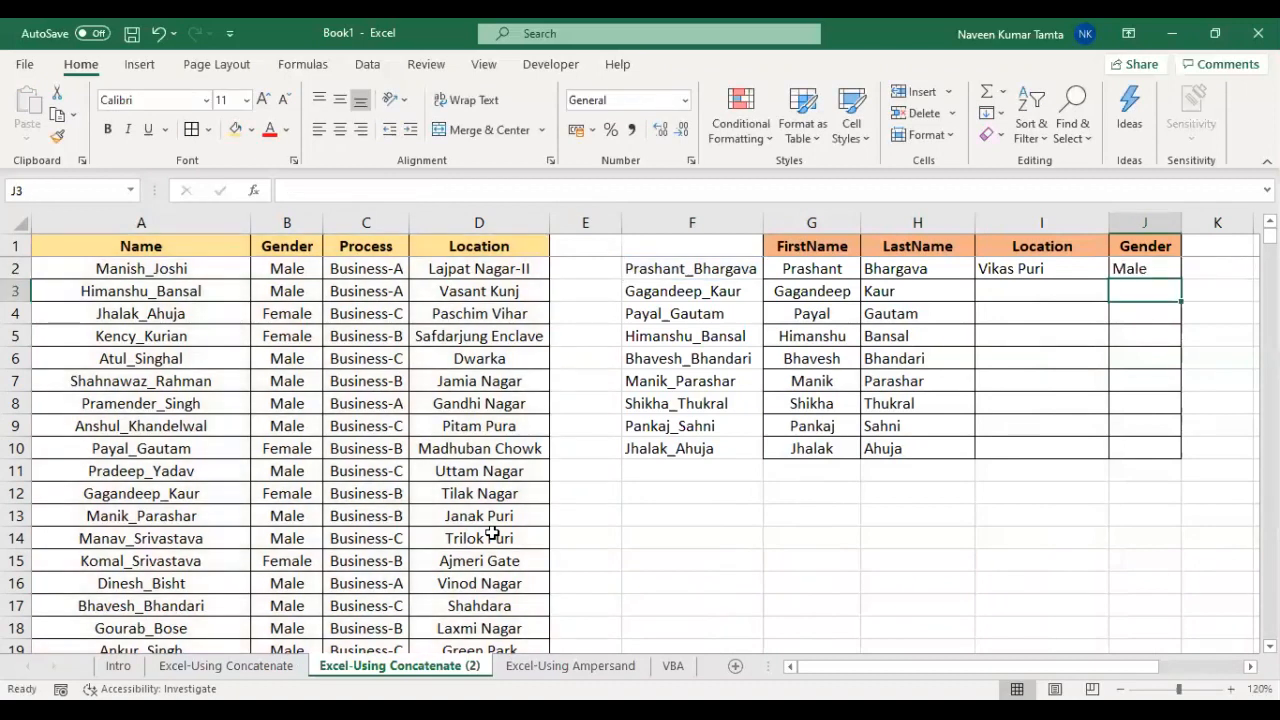
Review the FirstName, LastName, Location and Gender cells in row 2
key(Up)
key(Left)
key(Left)
key(Left)
key(shift+Right)
key(shift+Right)
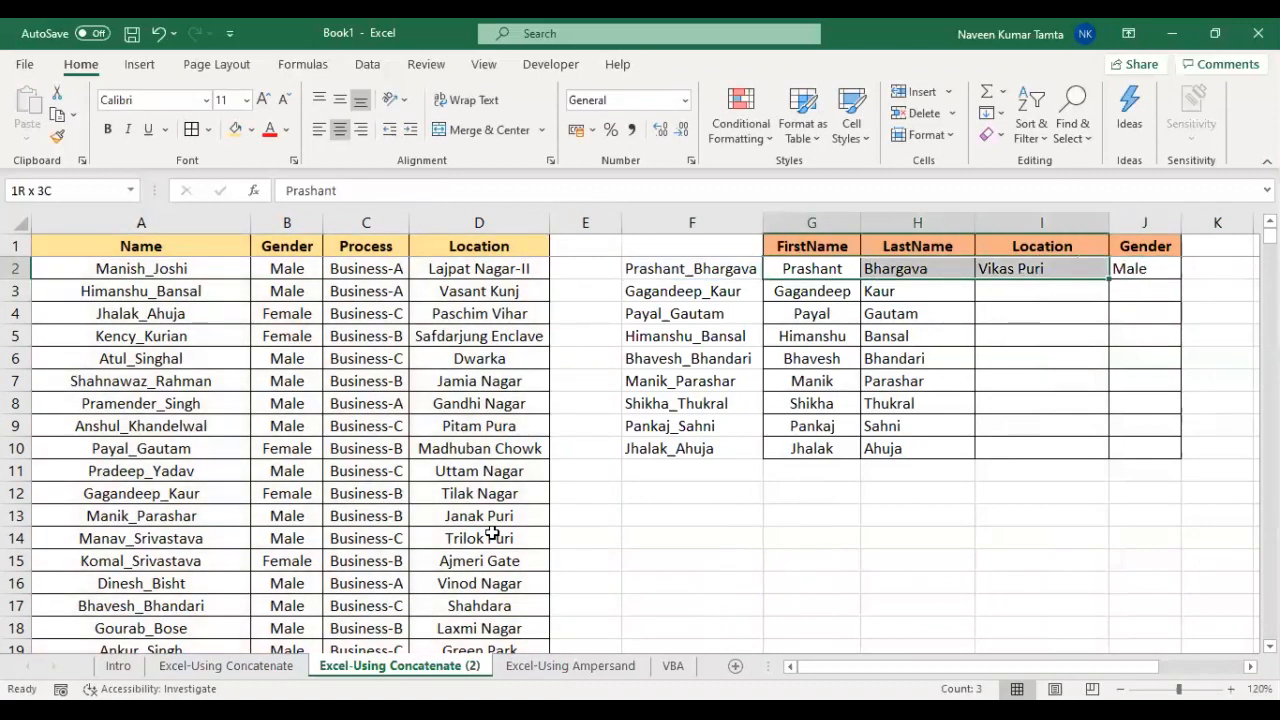
key(shift+Right)
key(Left)
key(Right)
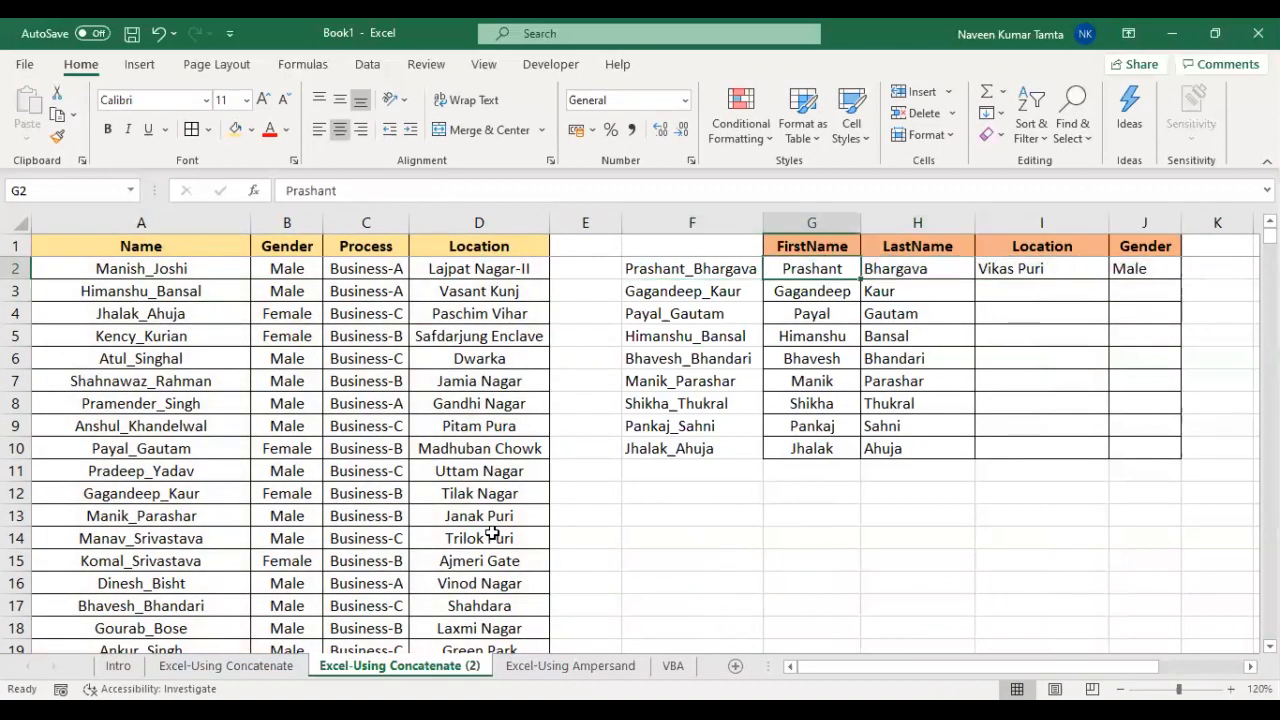
key(shift+Right)
Fill the Location and Gender formulas from I2:J2 down into row 3
key(Right)
key(Right)
key(shift+Right)
key(shift+Down)
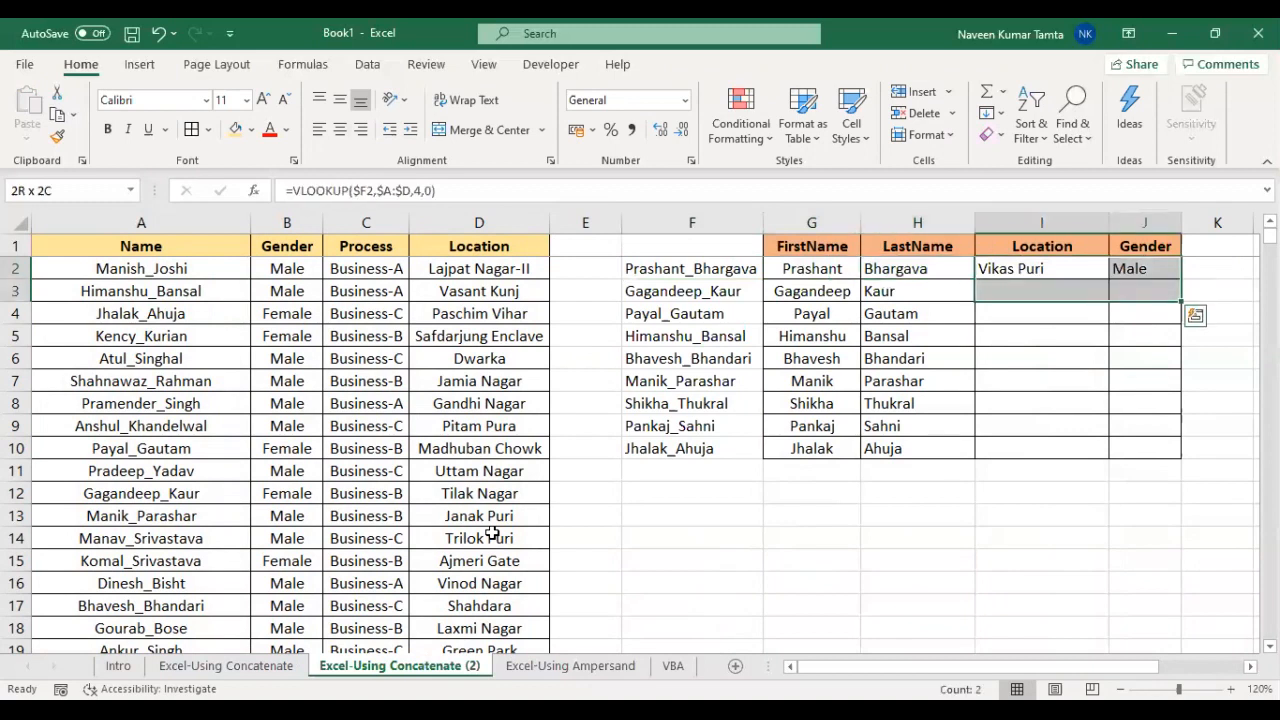
key(ctrl+d)
Review the combined name in F3 and its Location and Gender lookup results in row 3
key(Down)
key(Left)
key(Left)
key(Left)
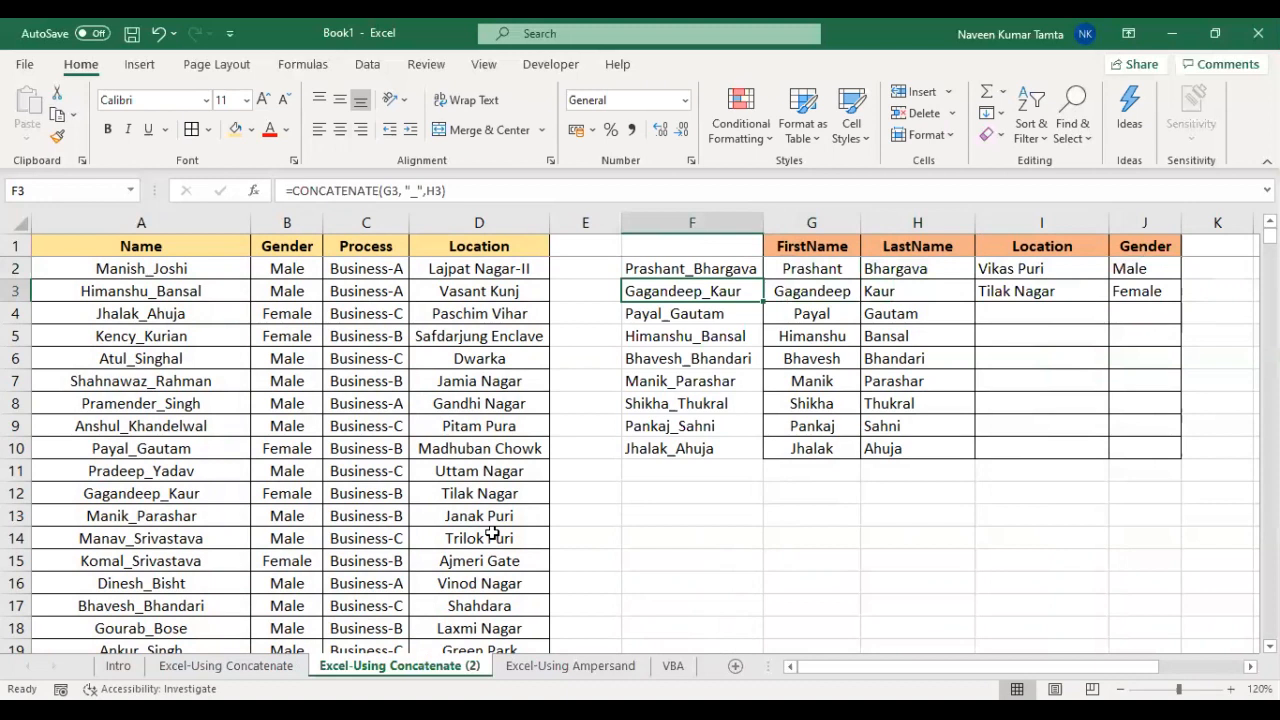
key(Right)
key(Right)
key(Right)
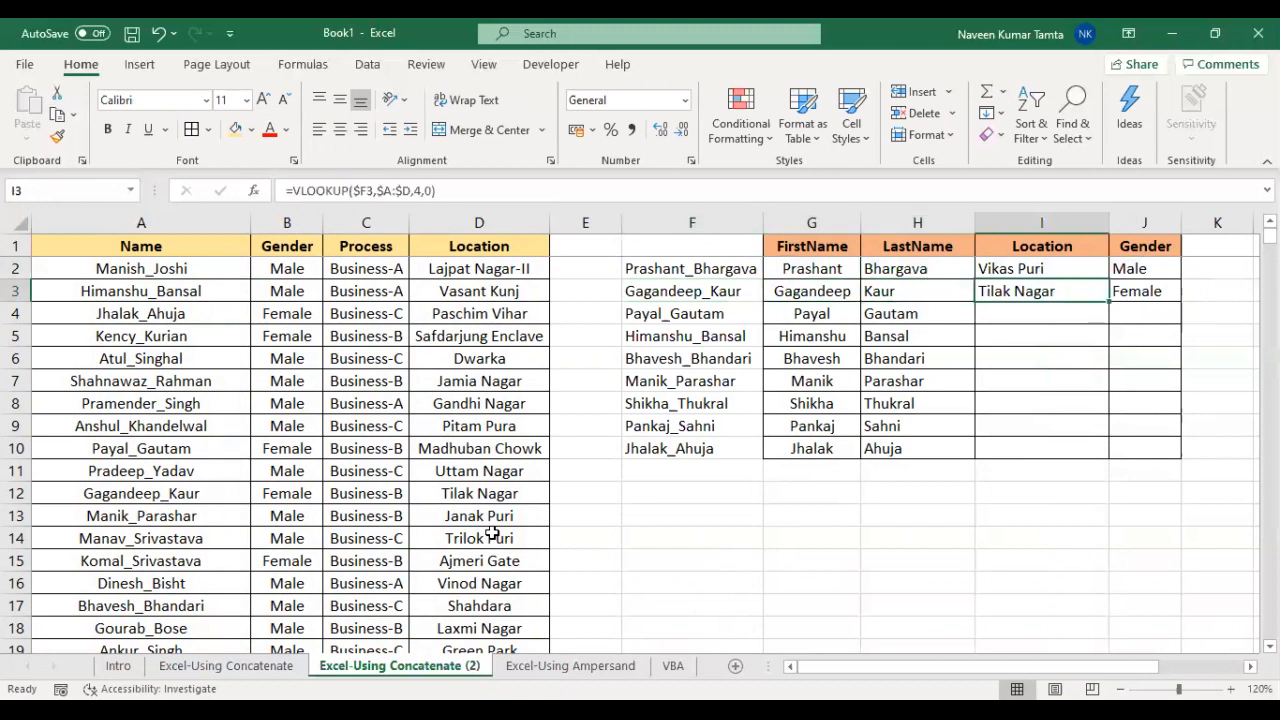
key(Right)
Locate the record in the source table's Name column that matches the combined name in F3
key(Left)
key(Left)
key(Left)
key(Left)
key(Left)
key(Left)
key(Left)
key(Left)
key(Left)
key(Down)
key(Down)
key(Down)
key(Down)
key(Down)
key(Down)
key(Down)
key(Down)
key(Down)
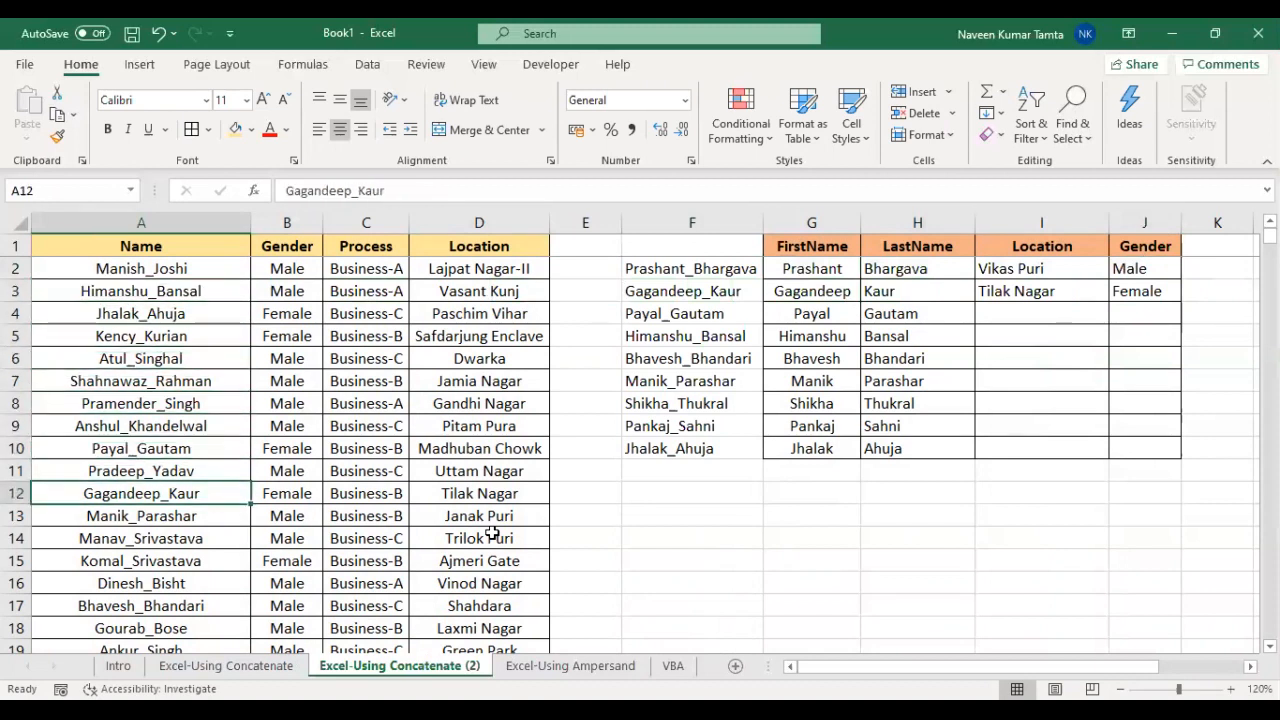
Check the Gender and Location values of the matching source record in row 12 against the lookup results
key(shift+Right)
key(shift+Right)
key(shift+Right)
key(shift+Left)
key(shift+Left)
key(shift+Left)
key(Right)
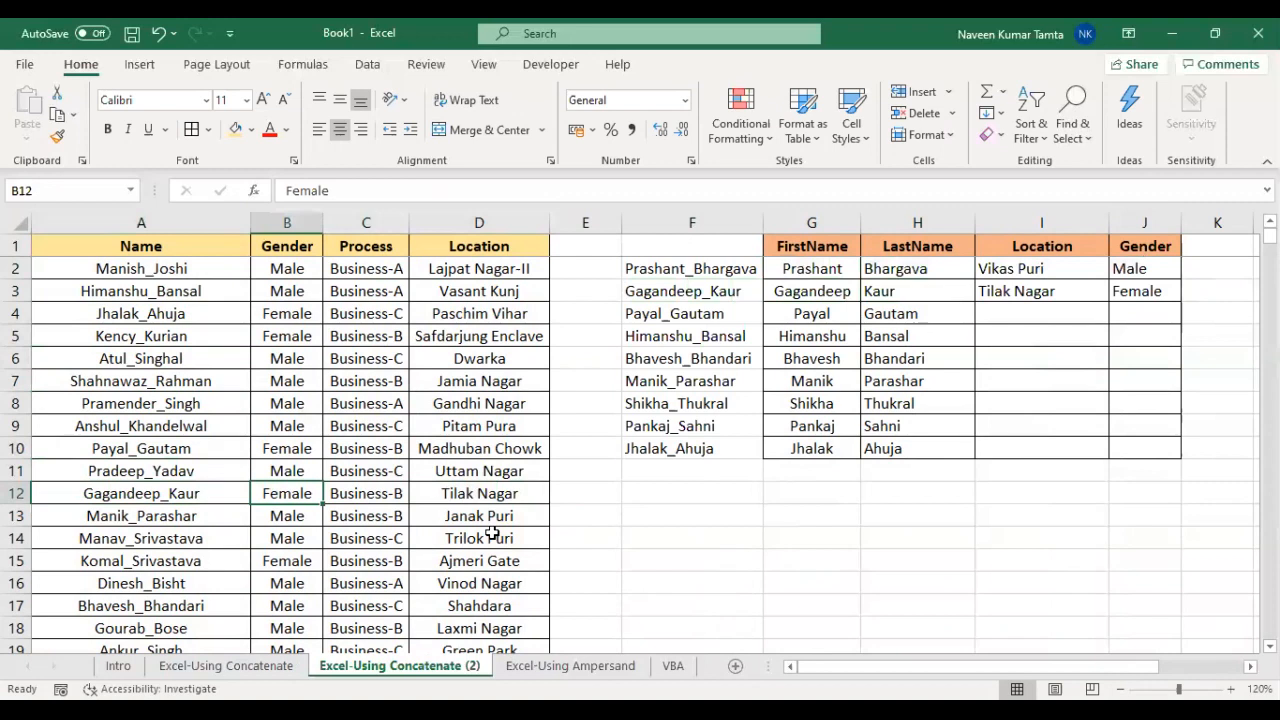
key(Right)
key(Right)
key(shift+Left)
key(shift+Left)
key(shift+Left)
key(Right)
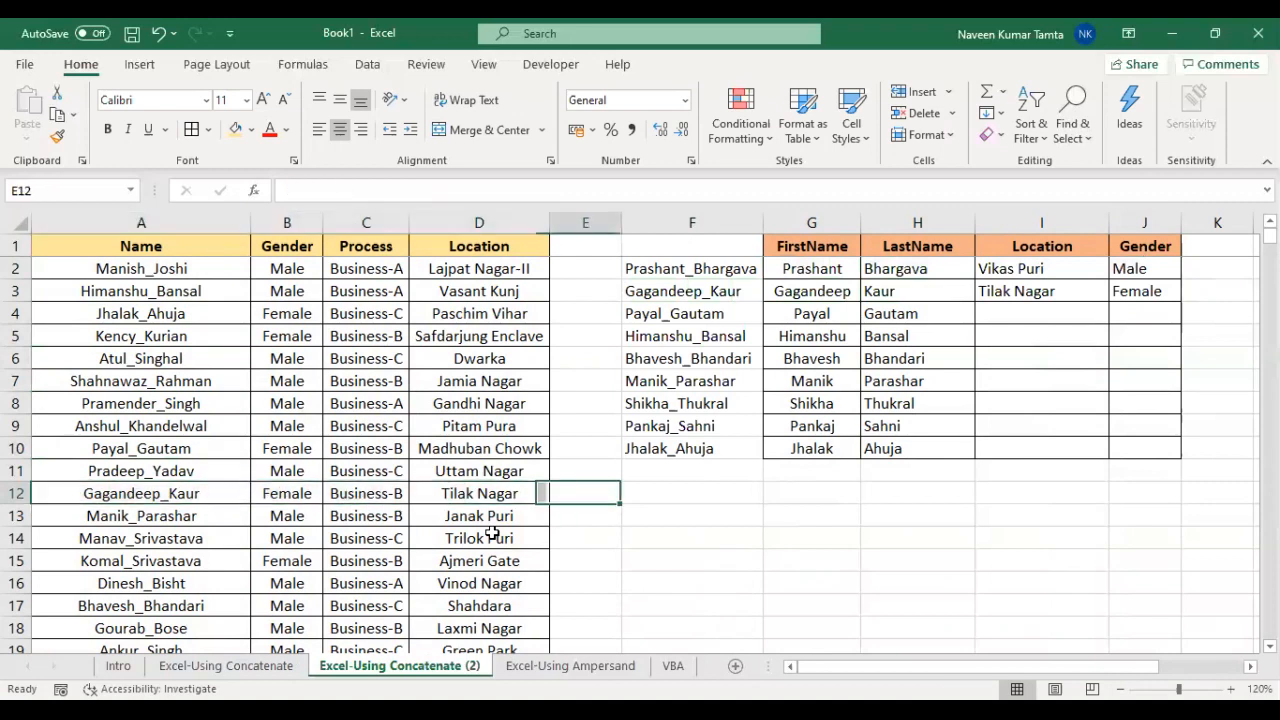
Fill the Location and Gender lookup formulas down columns I and J through row 10
key(Right)
key(Right)
key(Right)
key(Right)
key(ctrl+Up)
key(ctrl+Up)
key(Down)
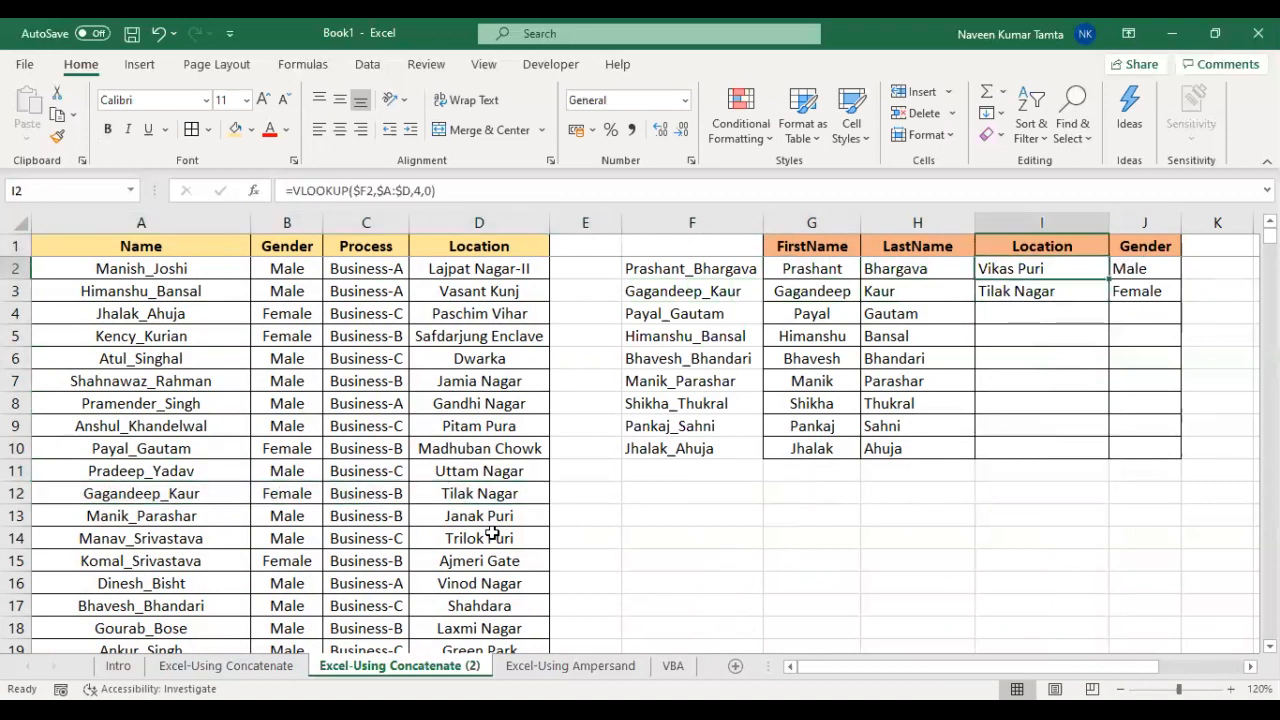
key(Left)
key(ctrl+Down)
key(Right)
key(ctrl+shift+Up)
key(shift+Right)
key(ctrl+d)
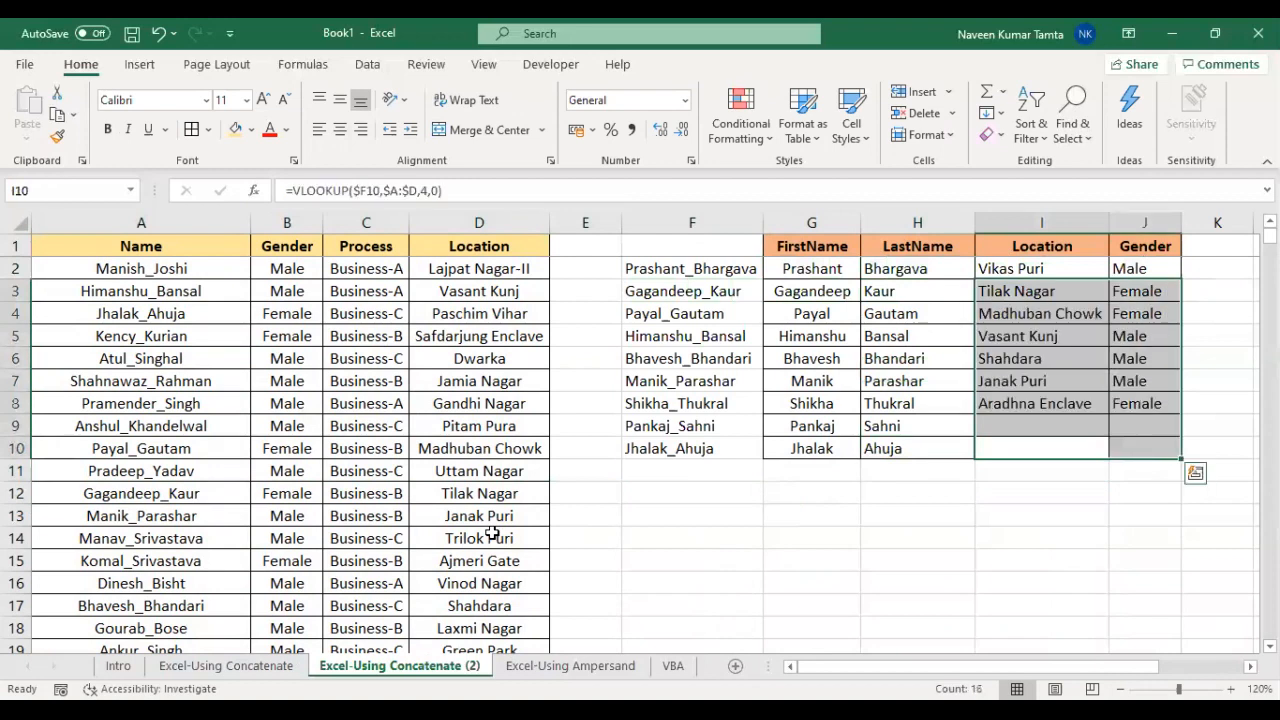
Review the combined names in helper column F and the CONCATENATE formula in F2 alongside the first and last name columns
key(ctrl+Left)
key(Up)
key(Up)
key(Up)
key(Up)
key(Up)
key(Up)
key(Up)
key(Up)
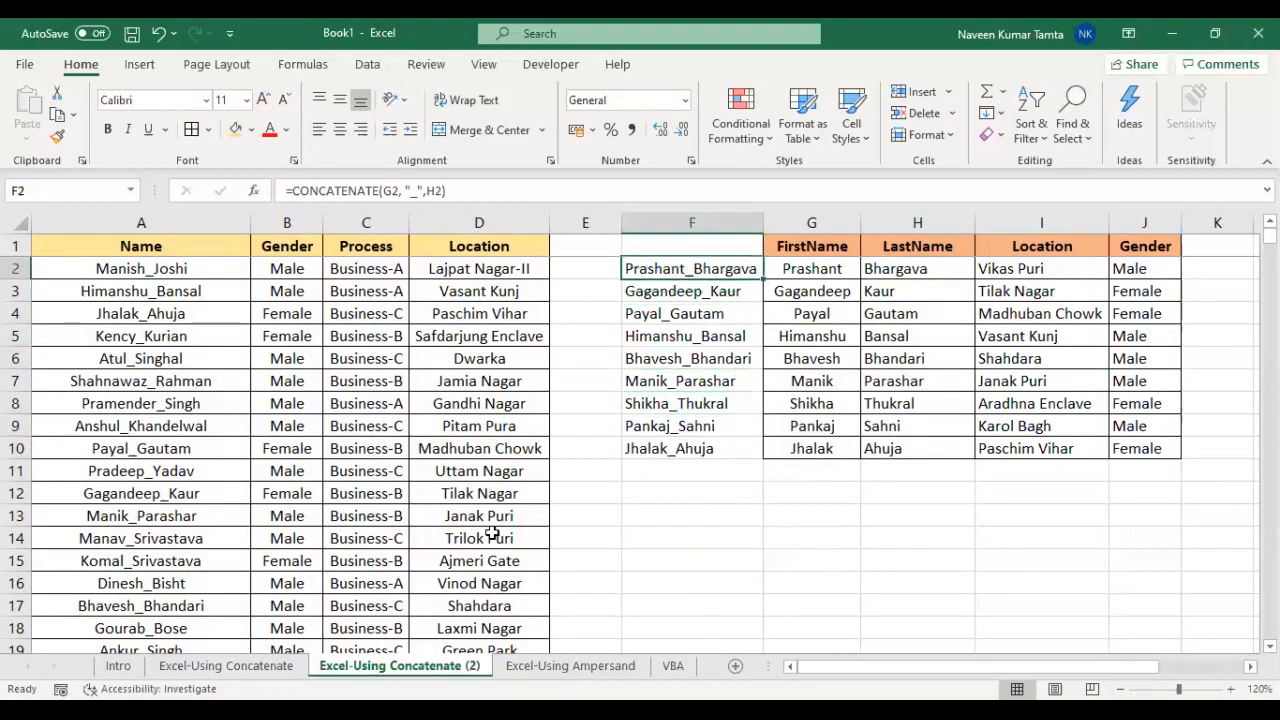
key(ctrl+space)
key(Right)
key(Left)
key(Right)
key(Right)
key(Left)
key(Left)
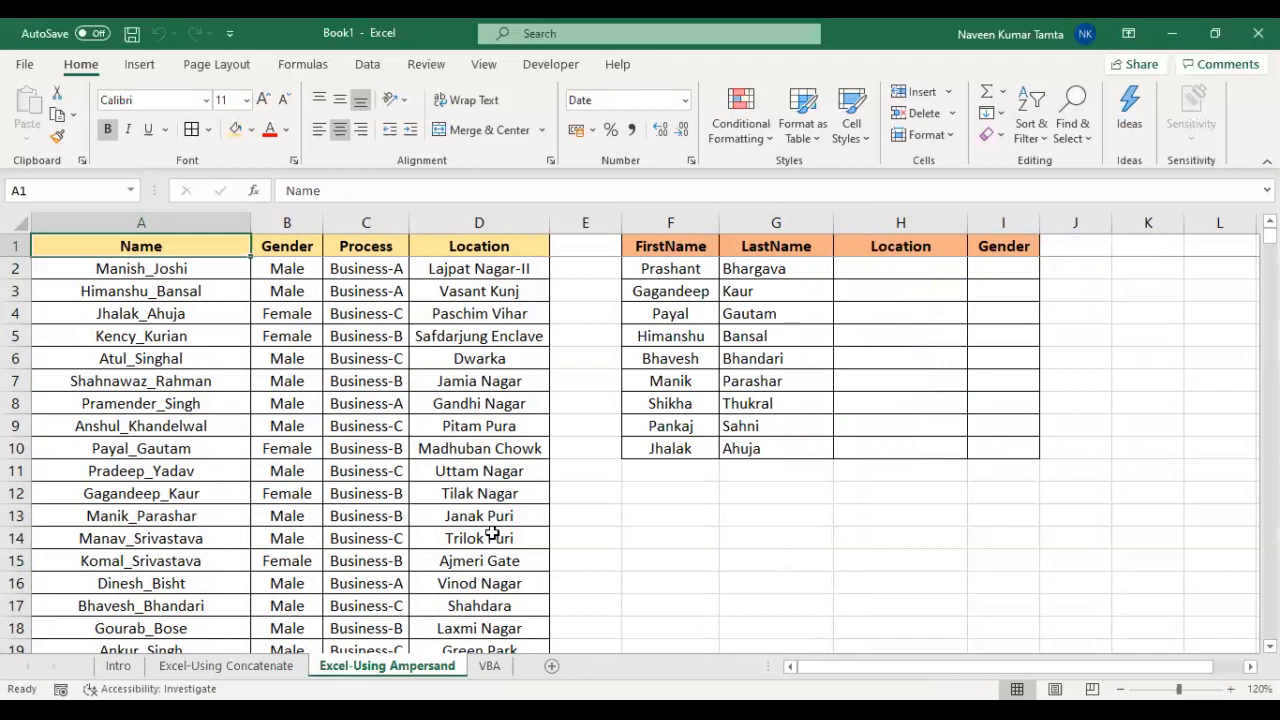
On the Excel-Using Concatenate sheet, begin a VLOOKUP in H2 with CONCATENATE(F2, "_",G2 as its lookup value
key(ctrl+Page_Up)
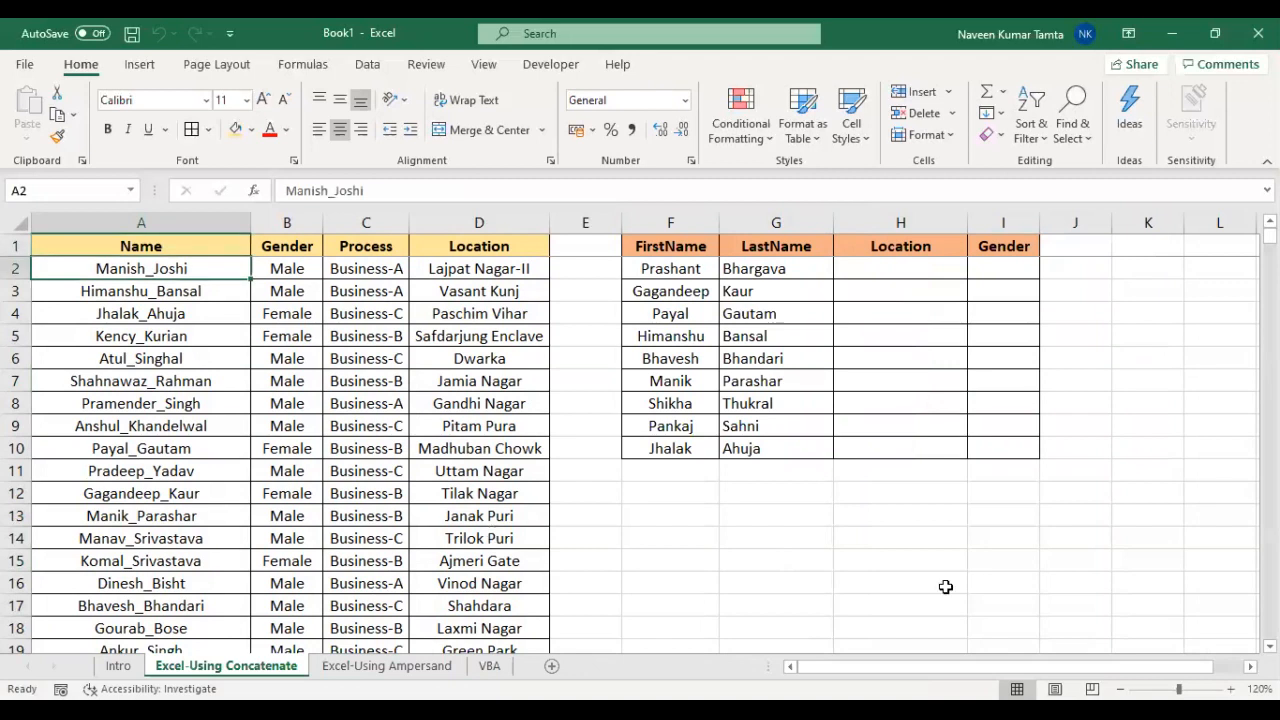
click(856, 264)
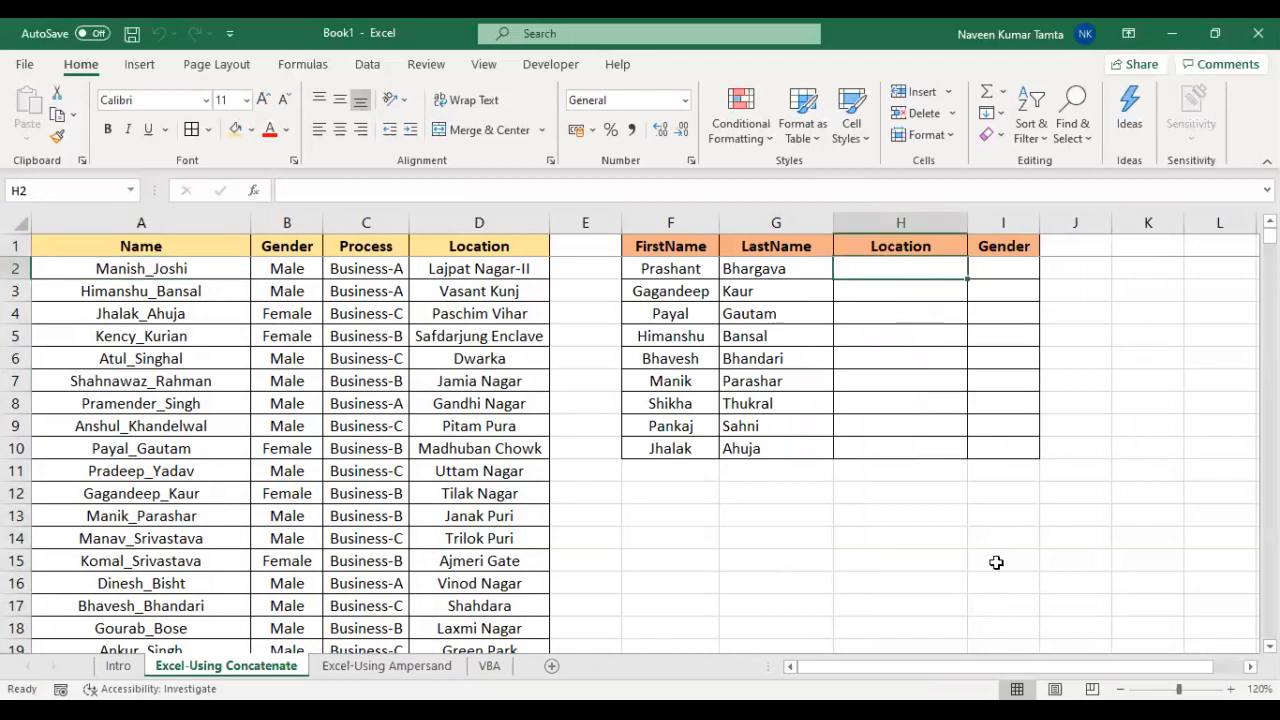
text(=)
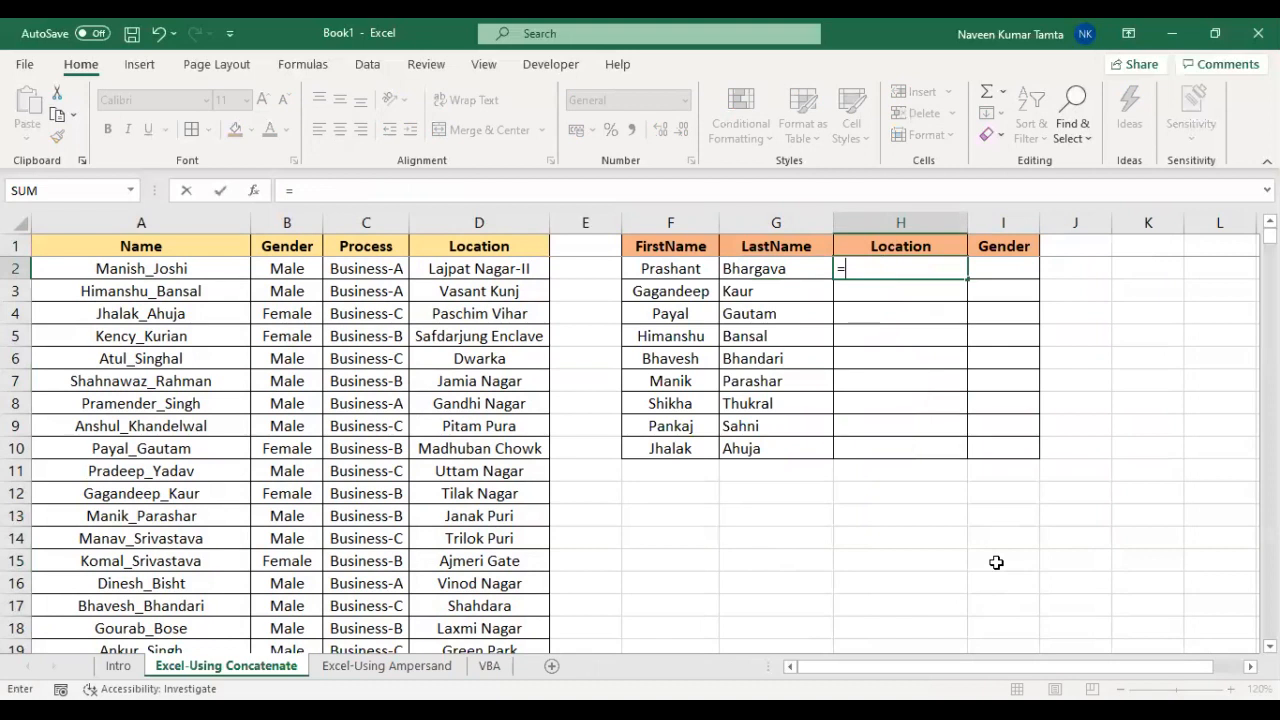
text(VLOOKUP()
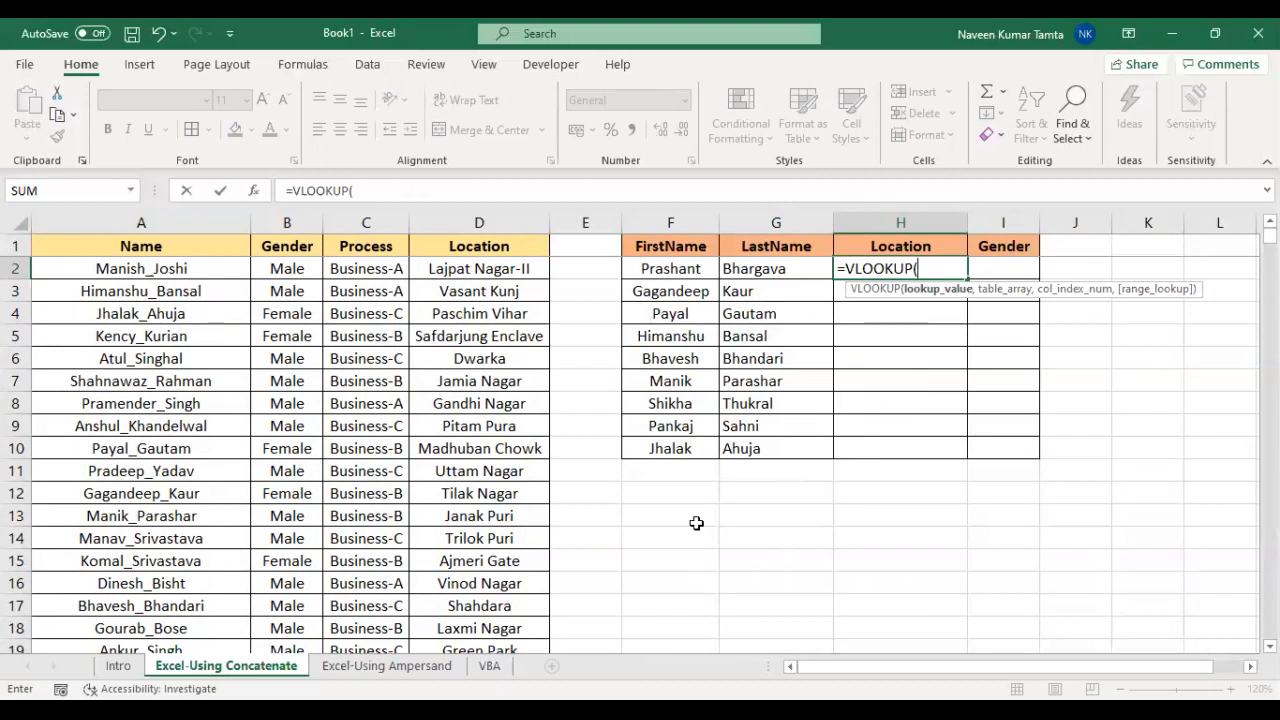
text(CONCAT()
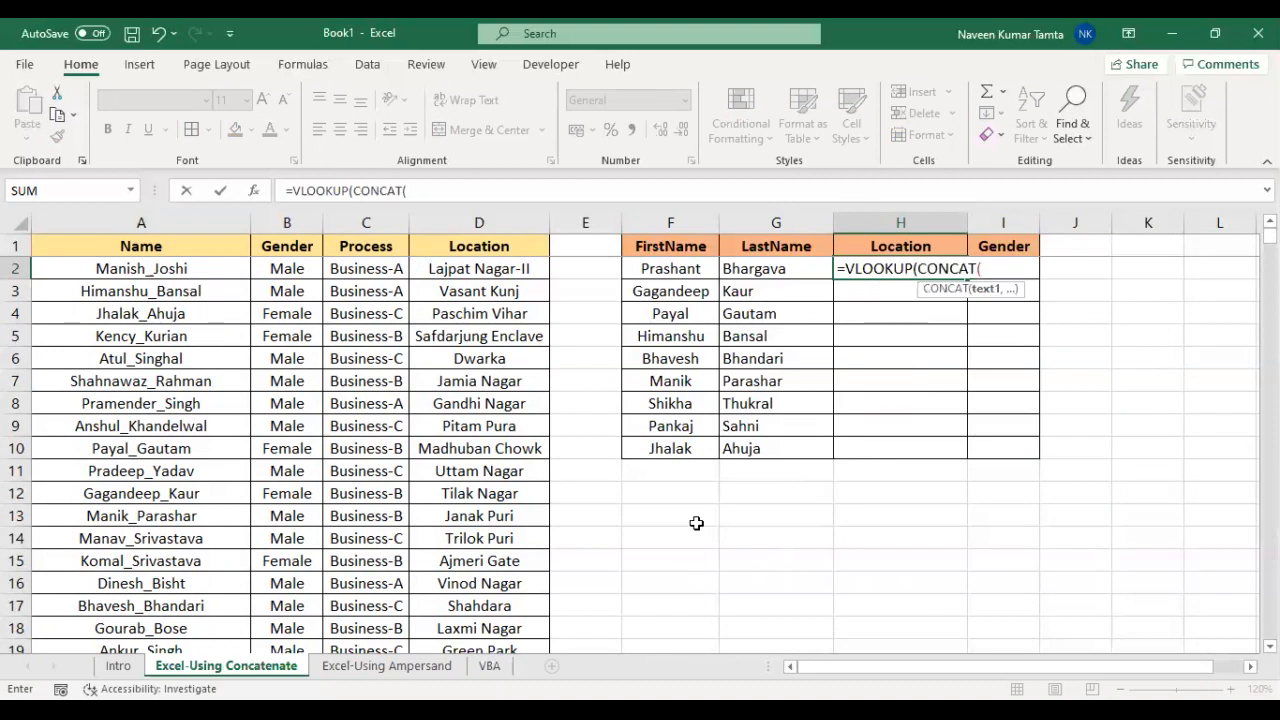
key(BackSpace)
text(ENATE()
key(Left)
key(Left)
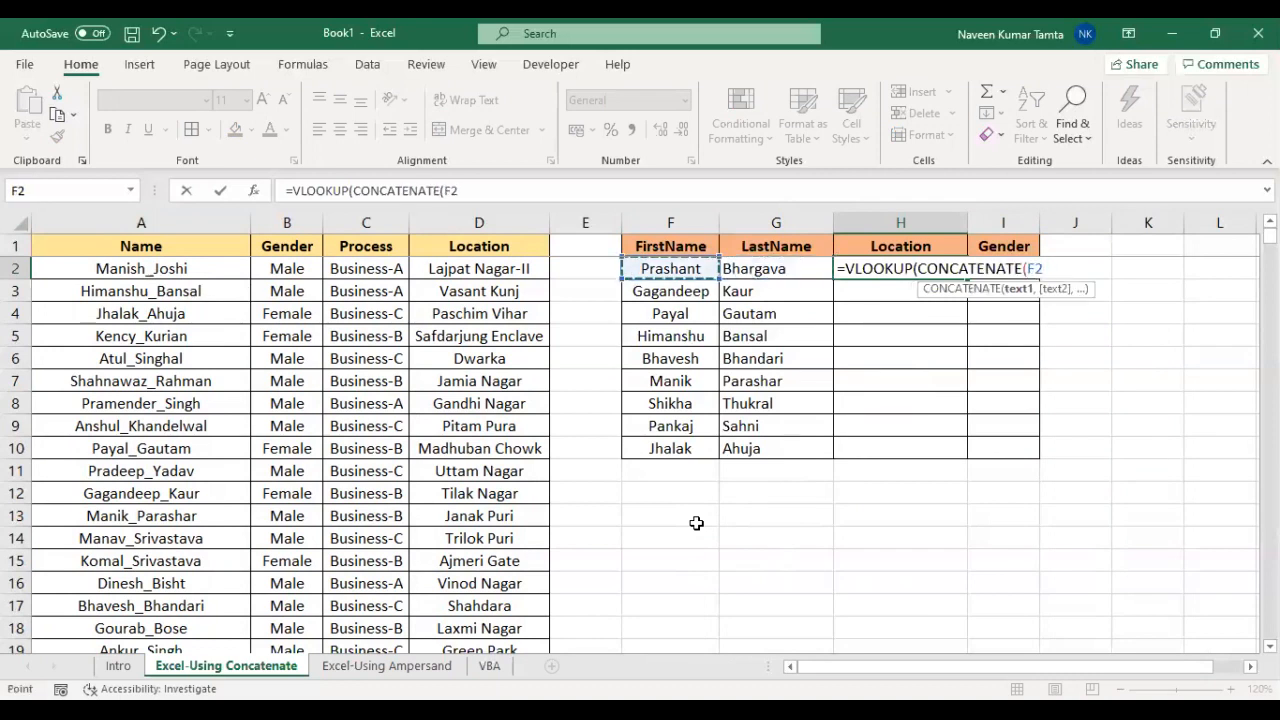
text(,)
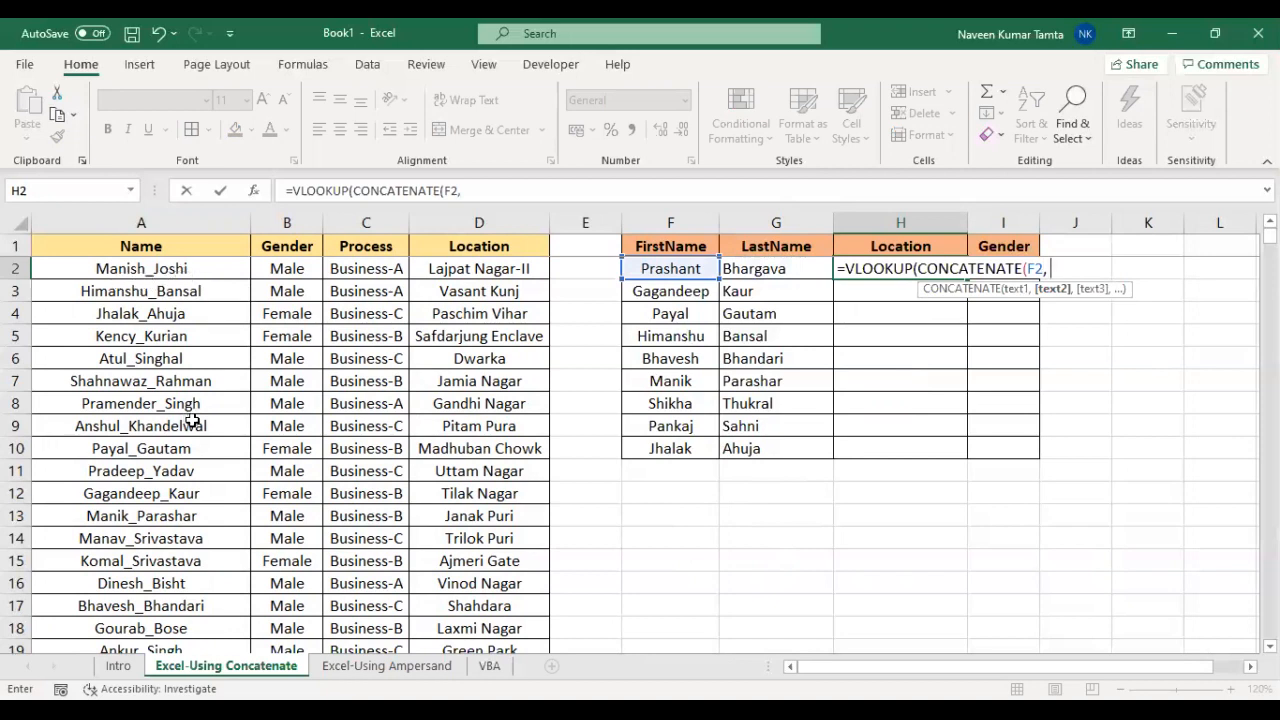
text(_",)
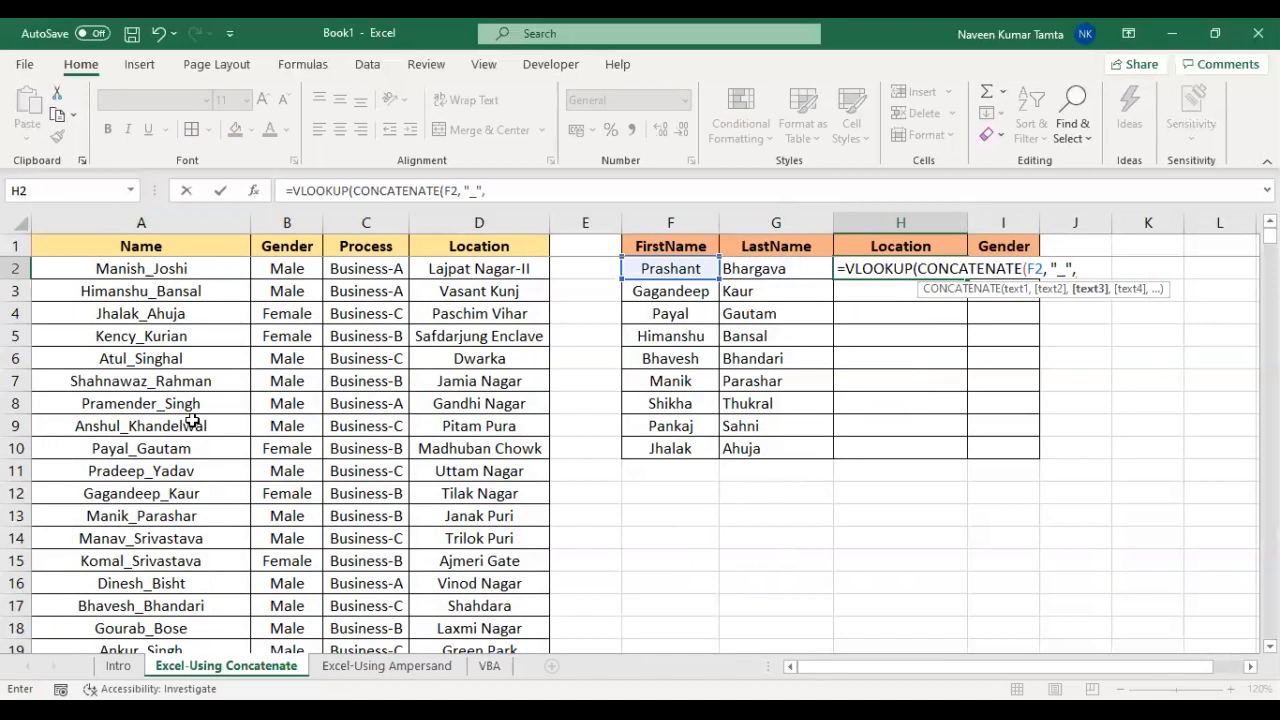
key(Left)
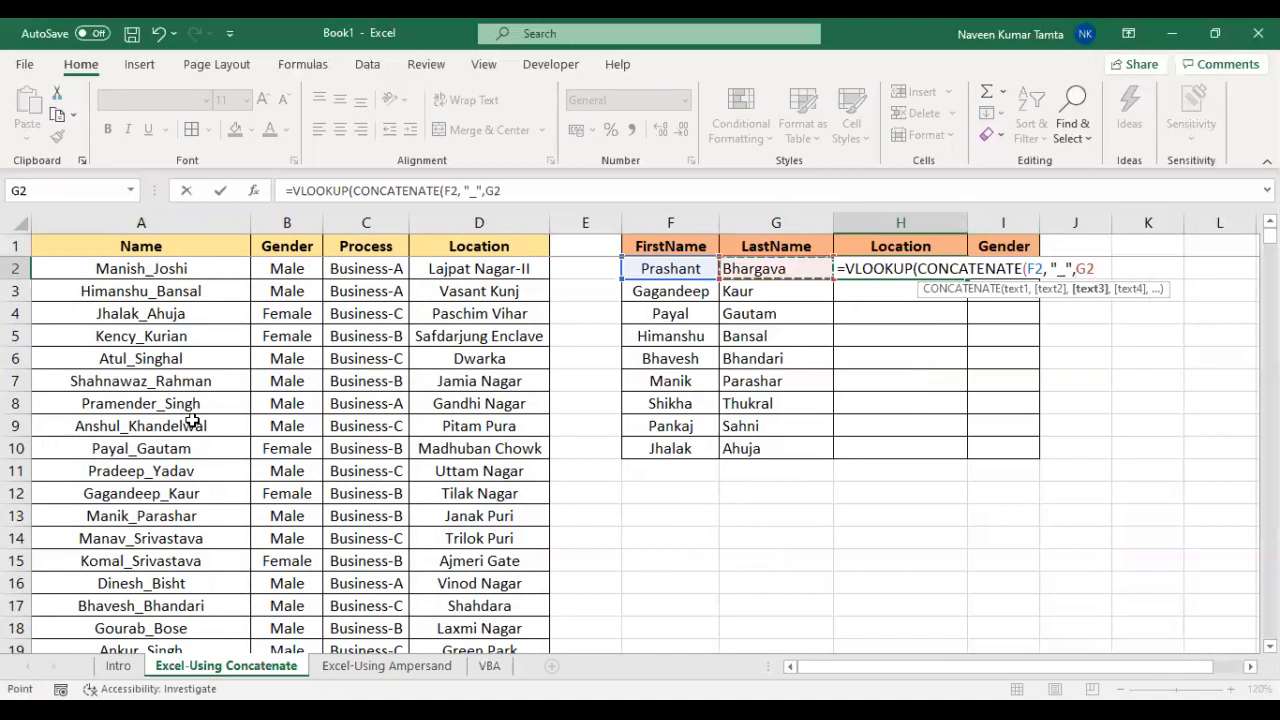
Lock the columns of both name references as $F2 and $G2 and close the CONCATENATE function
double_click(1036, 268)
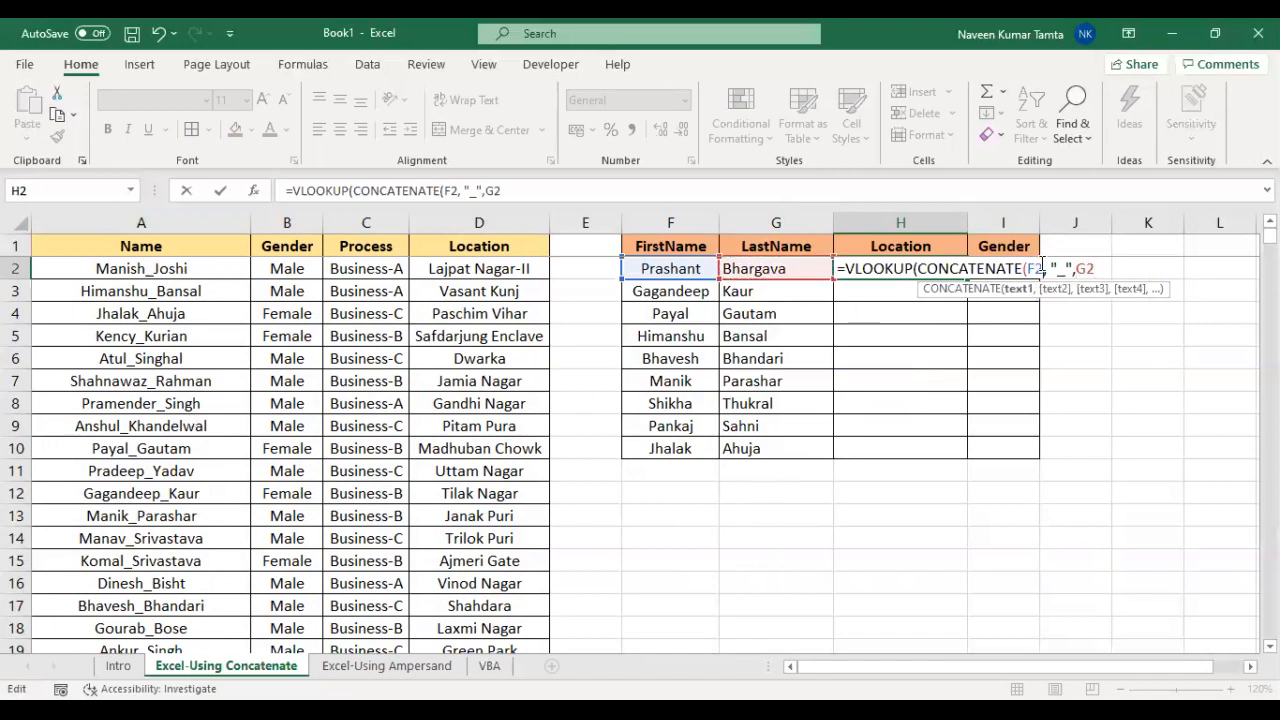
key(F4)
key(F4)
key(F4)
key(Right)
key(Right)
key(Right)
key(Right)
key(Right)
key(Right)
key(Right)
key(F4)
key(F4)
key(F4)
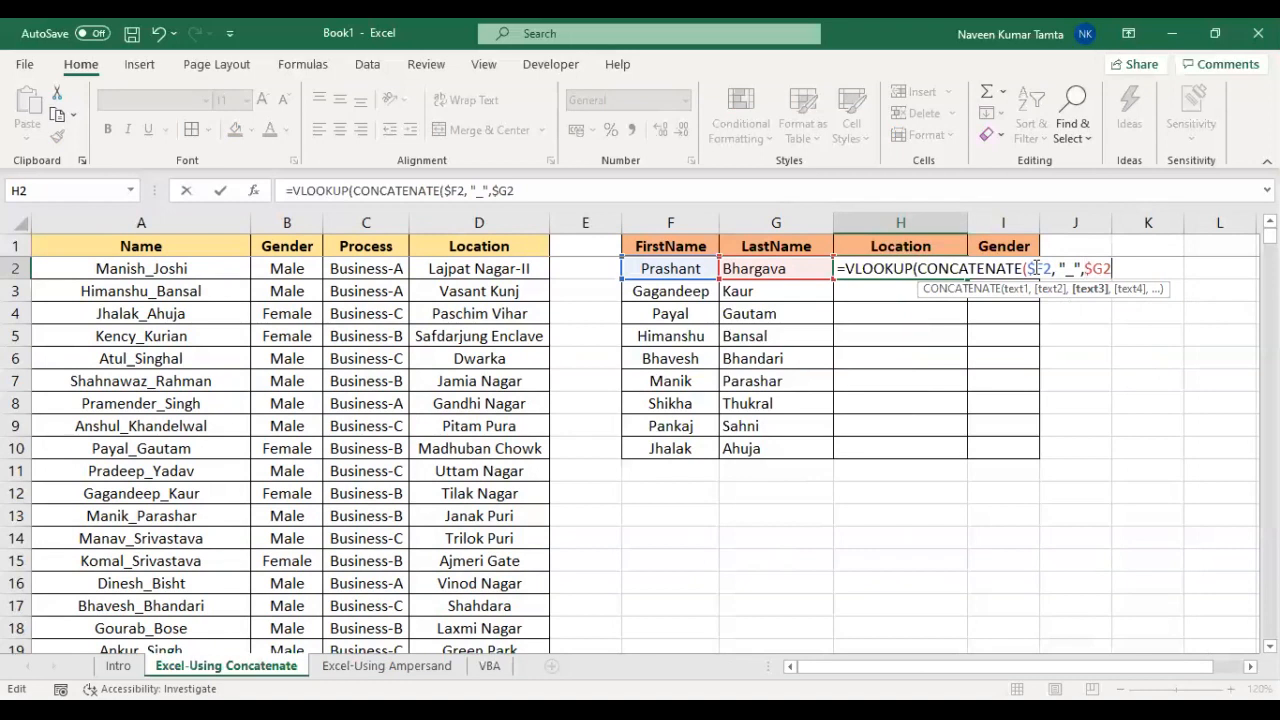
text(),)
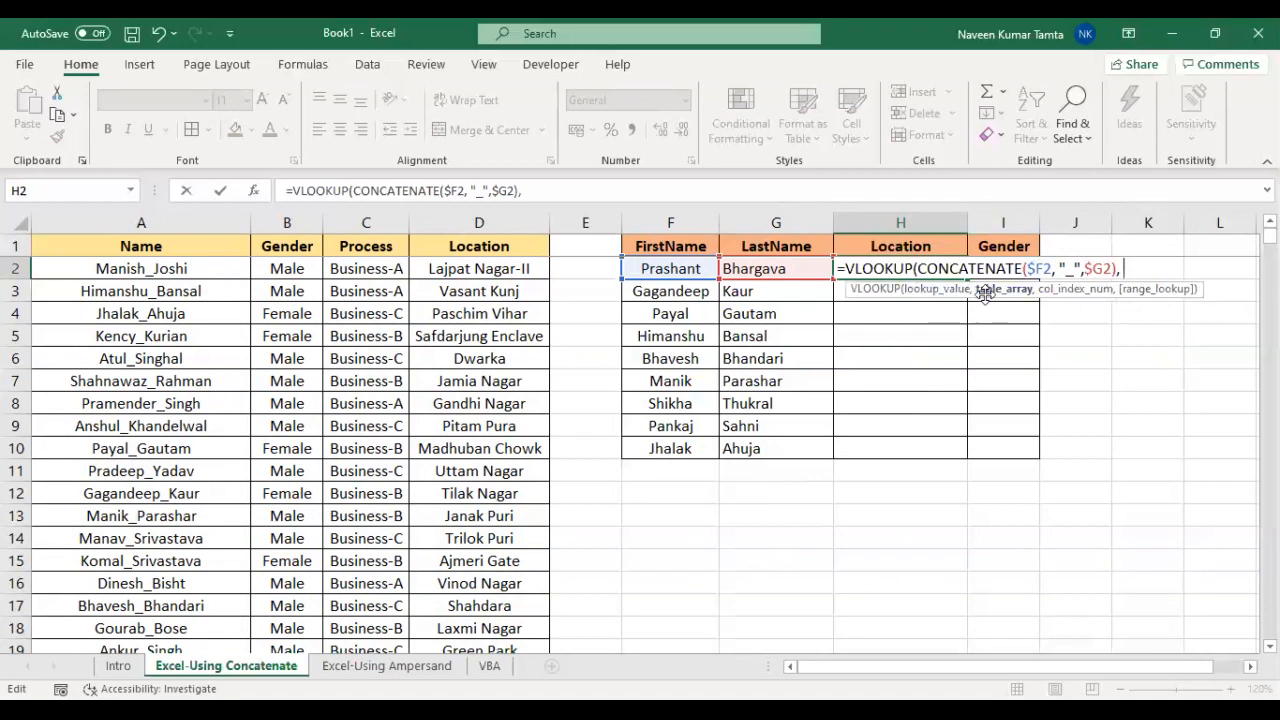
Set the VLOOKUP table array to the absolute column range $A:$D
click(183, 218)
drag(183, 218, 480, 219)
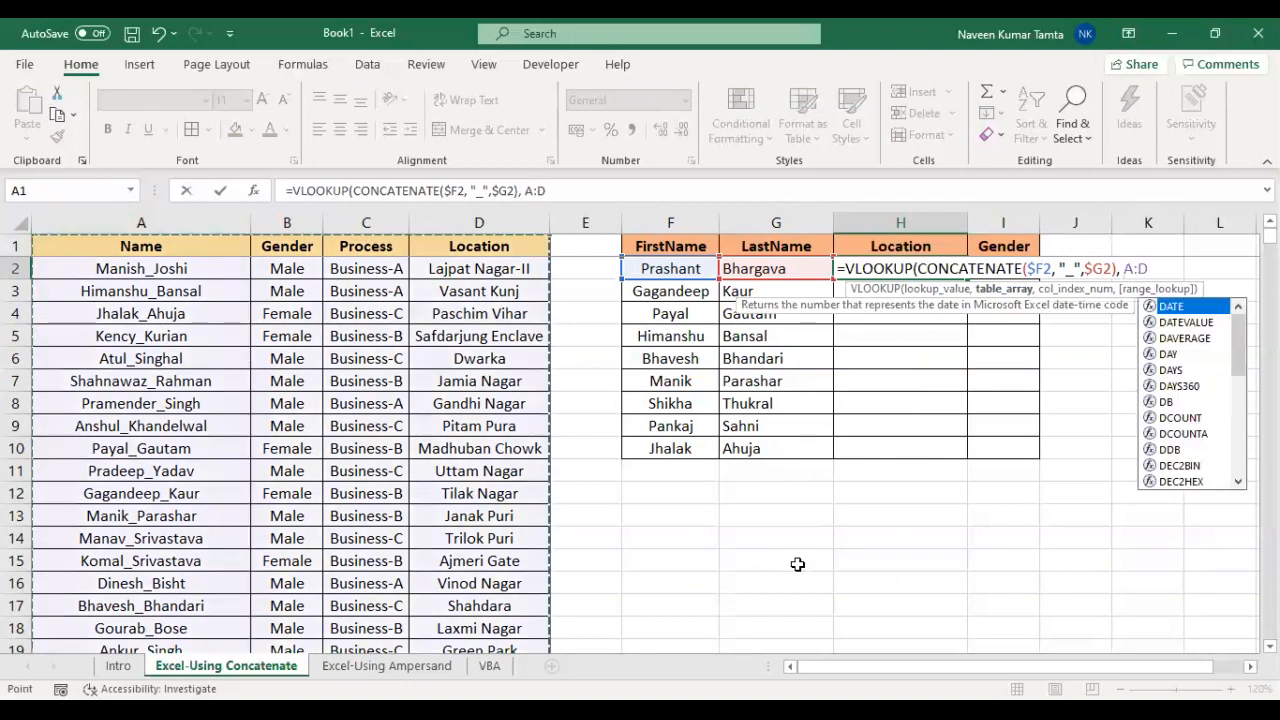
key(F4)
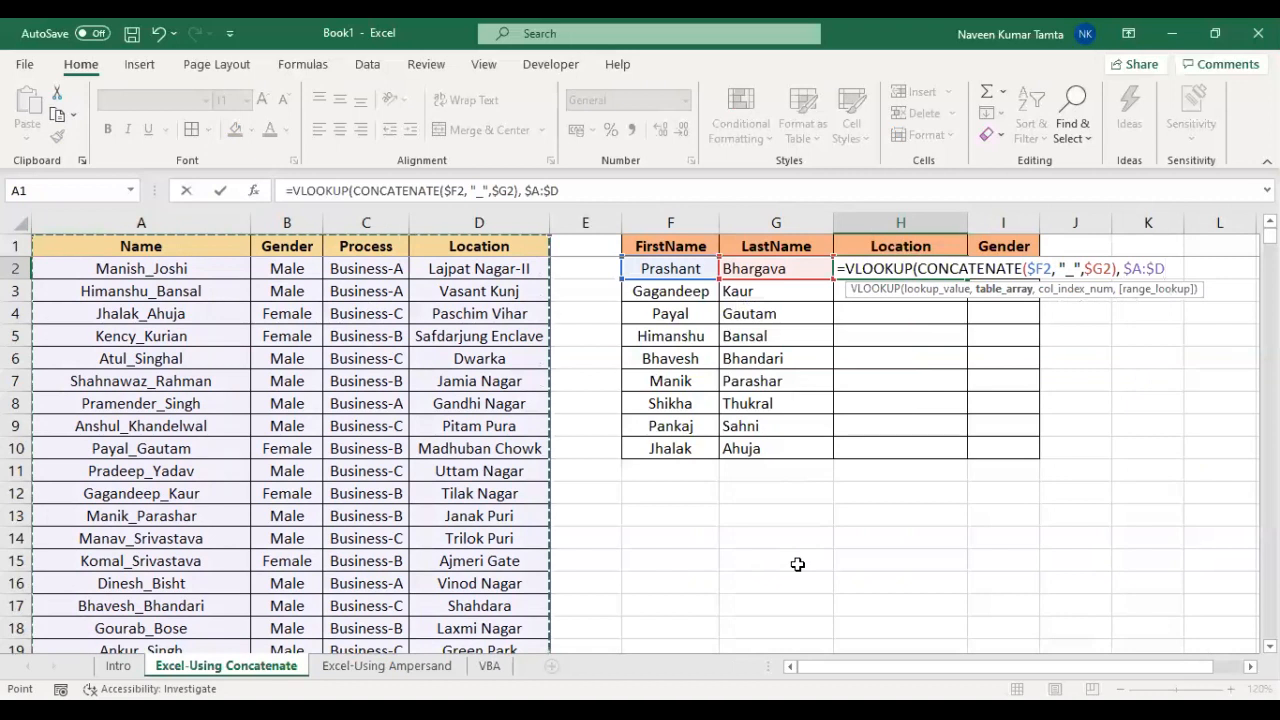
text(,)
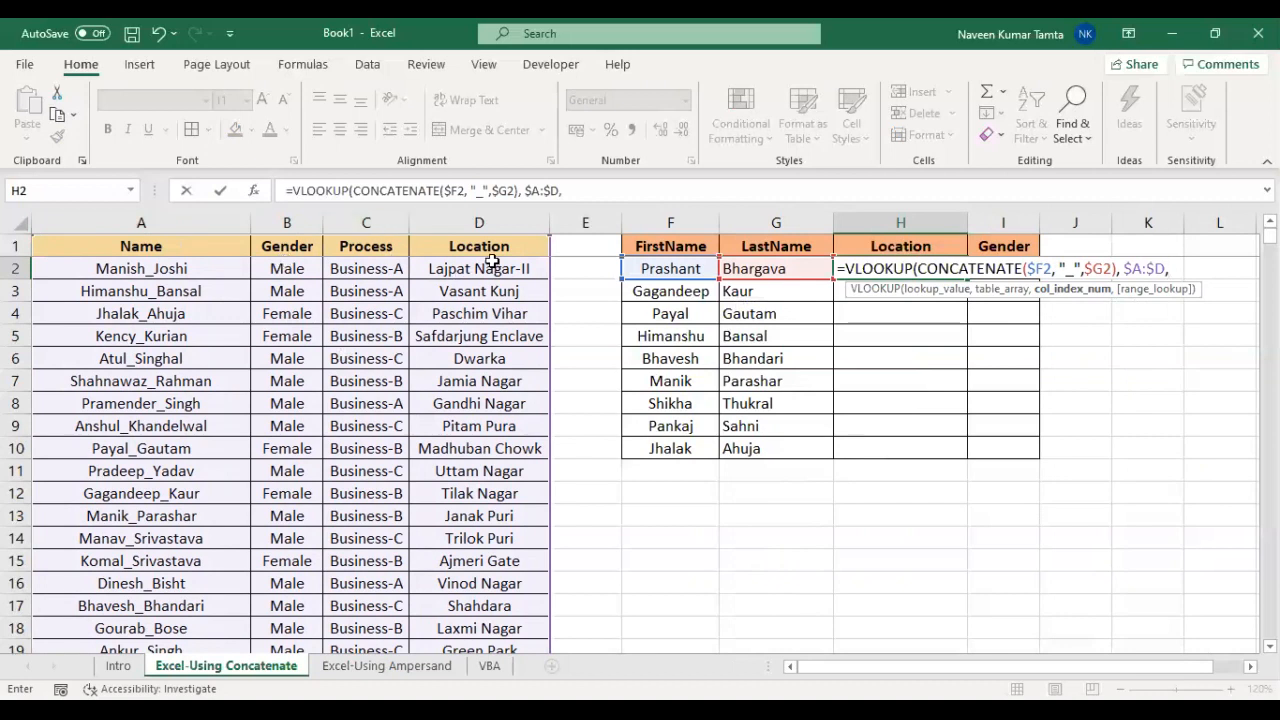
Complete the H2 Location formula with column index 4 and the FALSE exact match option
text(4,0)
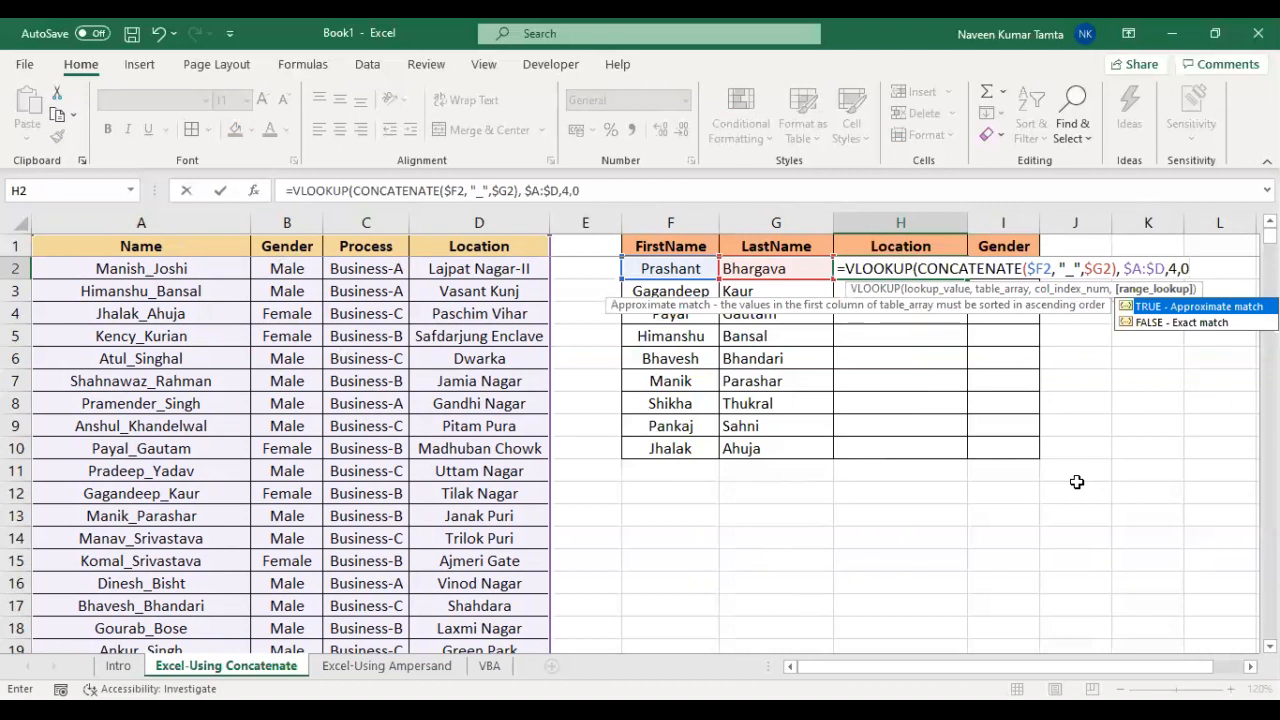
key(BackSpace)
key(Down)
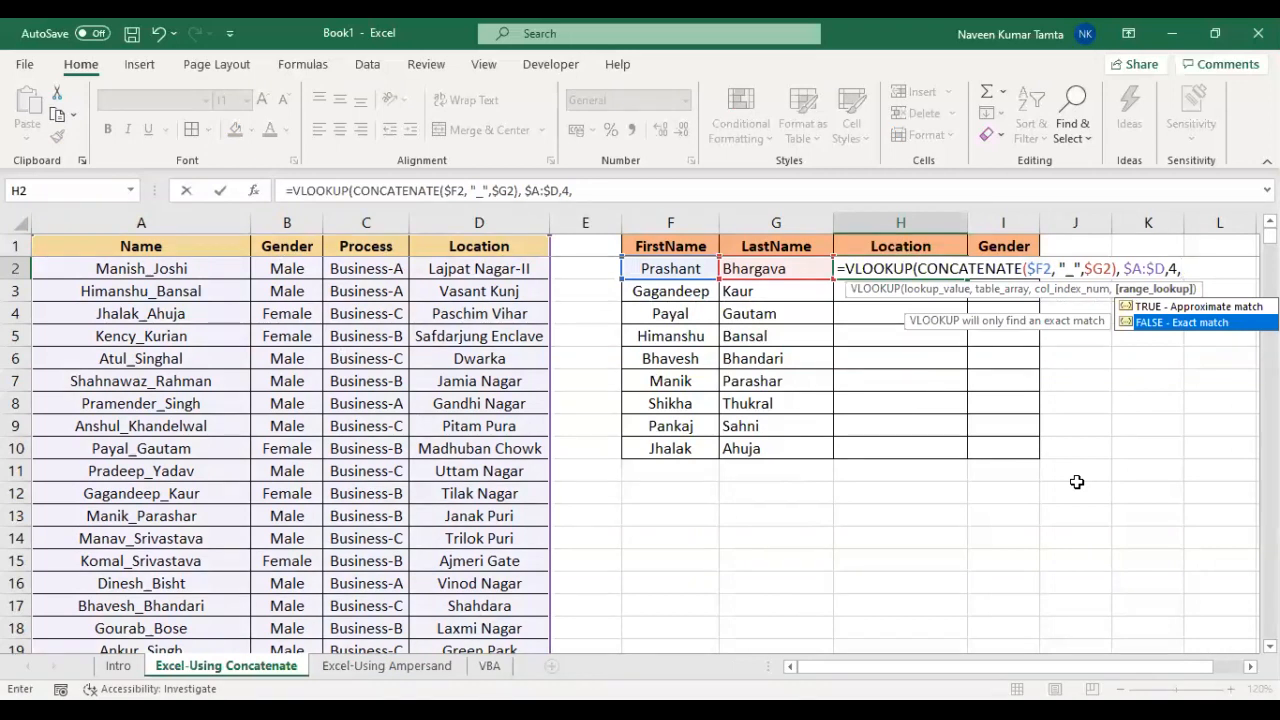
key(Tab)
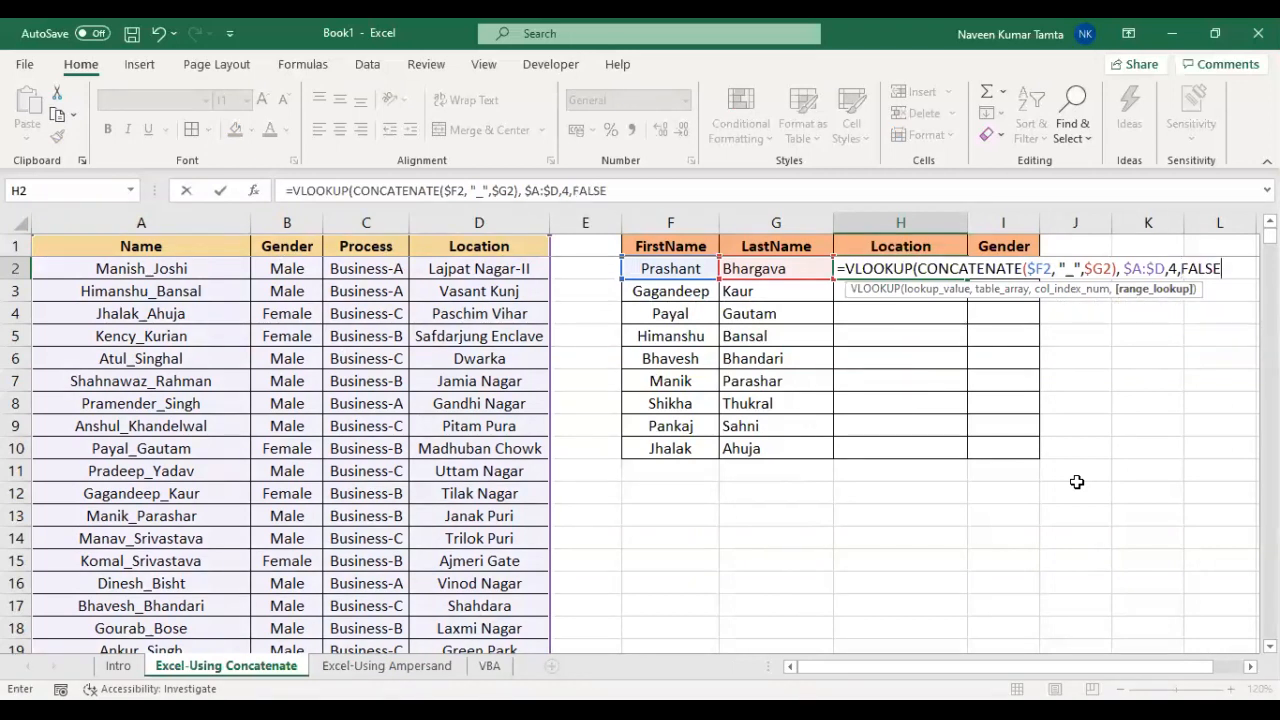
text())
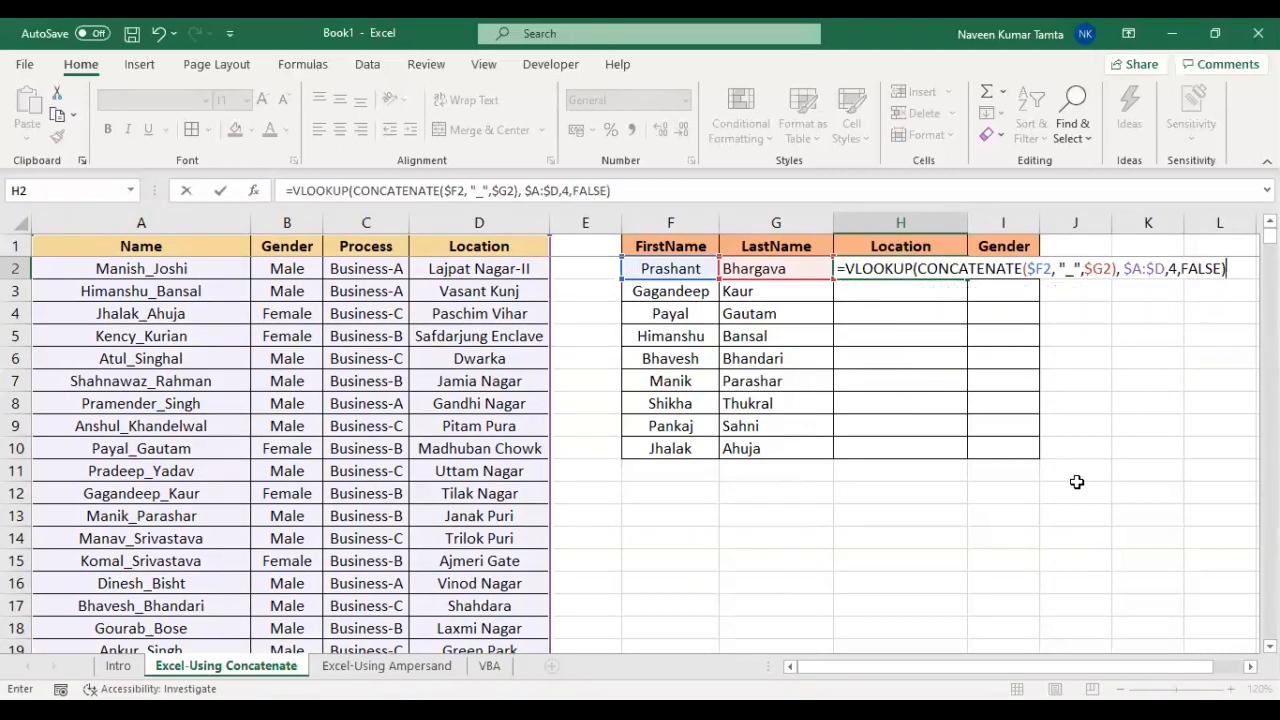
text())
key(Return)
key(Up)
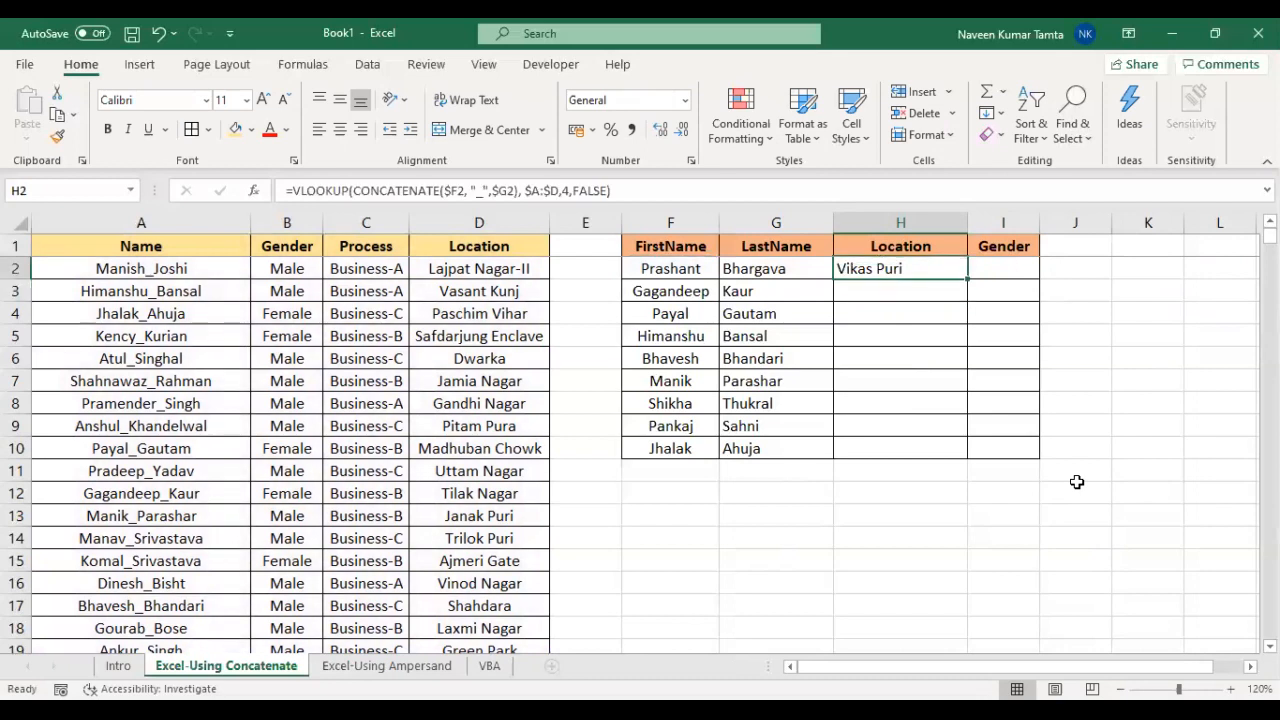
key(Left)
key(ctrl+Down)
key(Right)
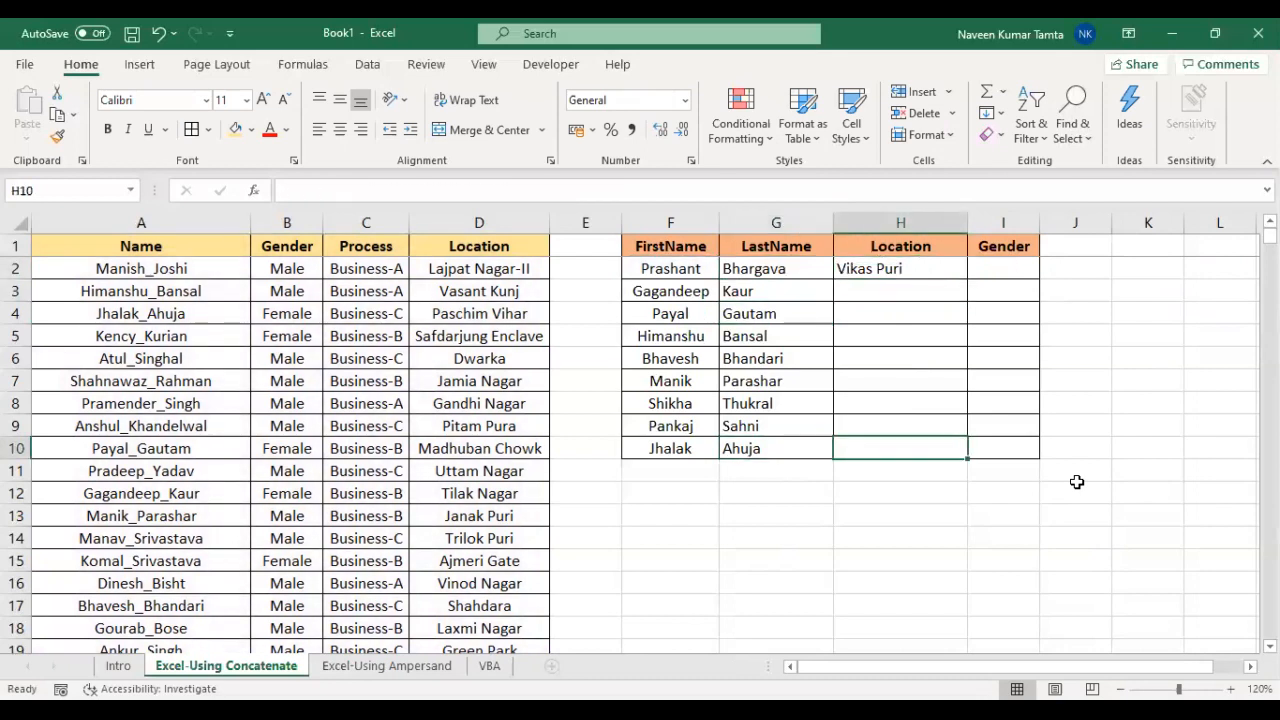
key(ctrl+Up)
Copy the Location formula from H2 into the Gender cell I2, pasting formulas only
key(ctrl+c)
key(Right)
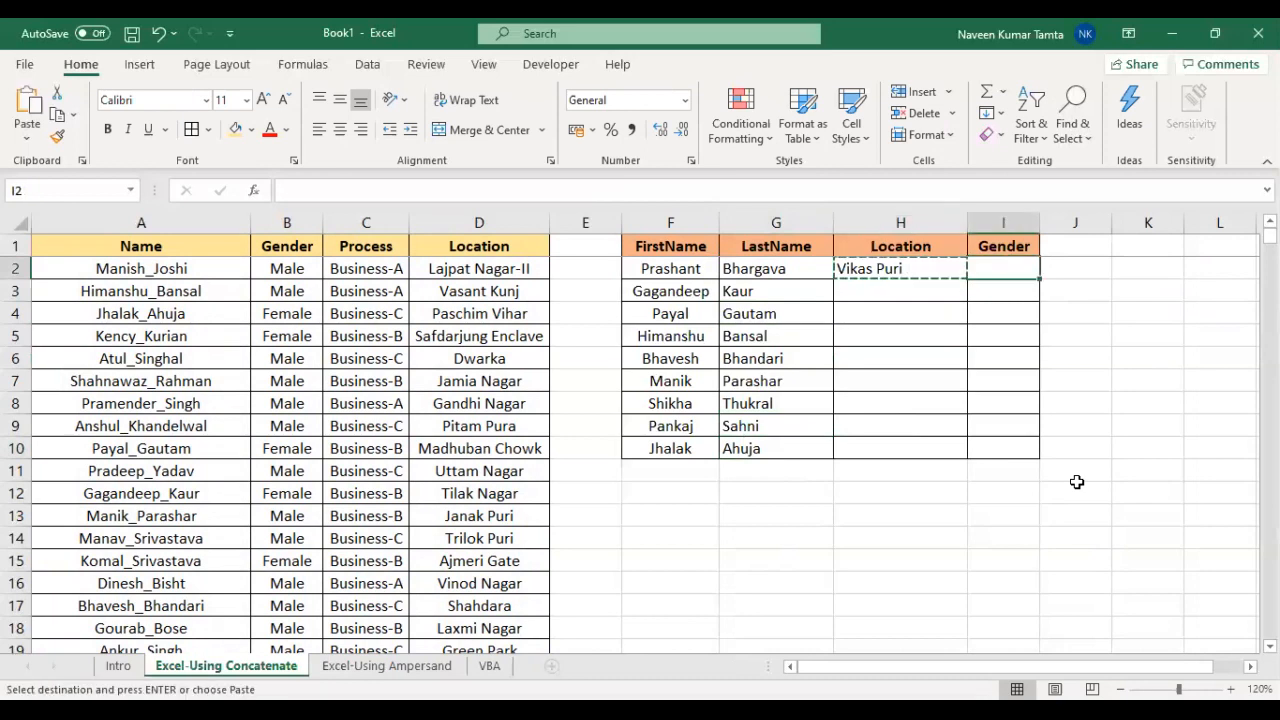
key(alt)
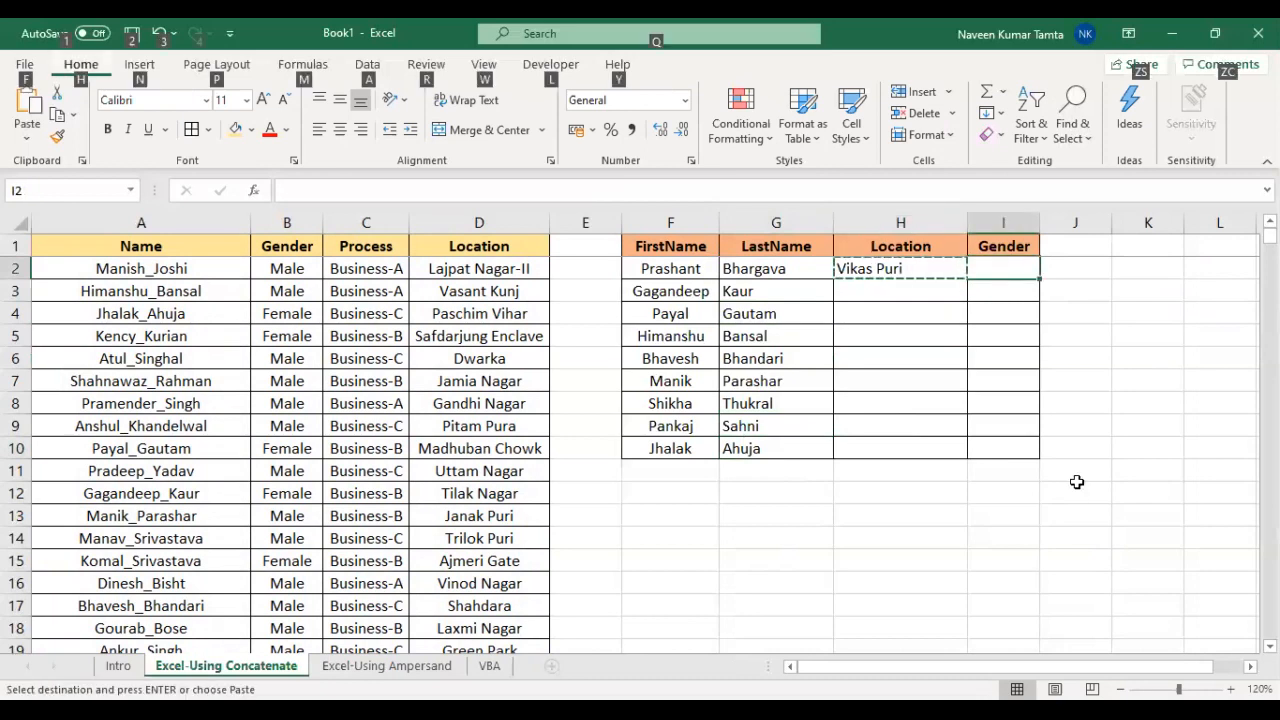
key(e)
key(s)
key(f)
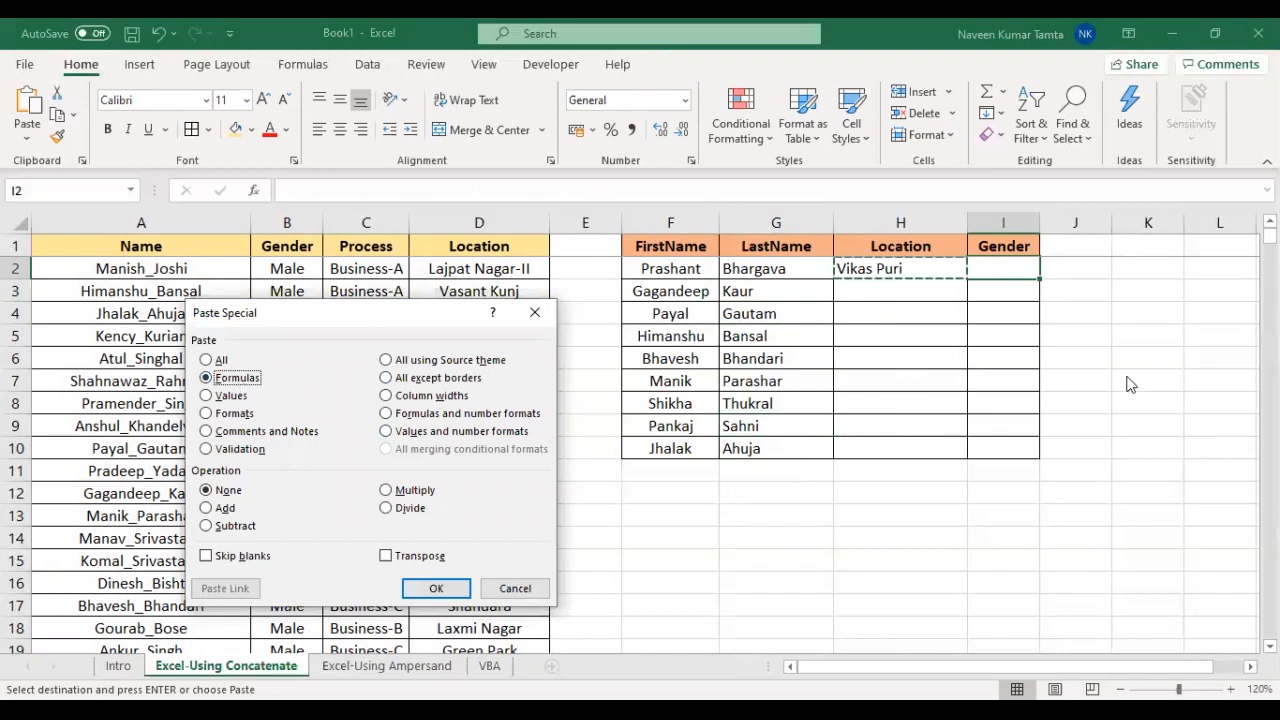
click(436, 588)
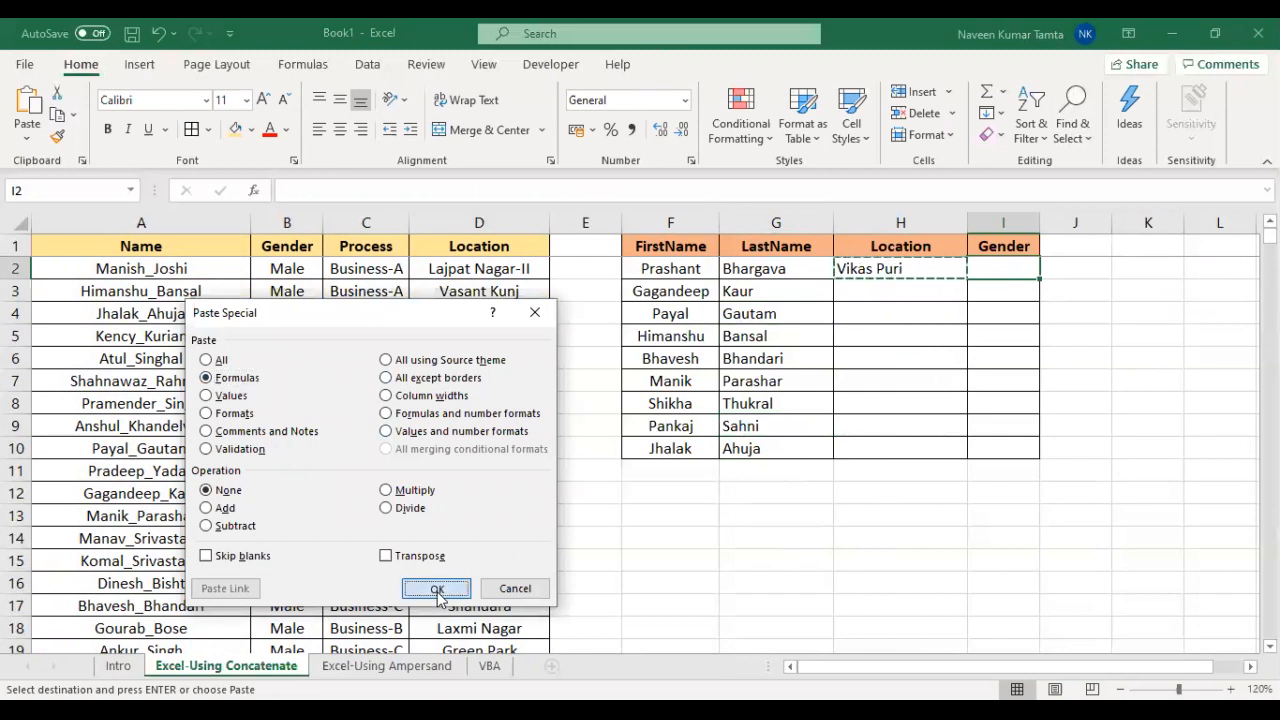
key(Escape)
Set the column index in I2's VLOOKUP formula to 2 to return the gender
double_click(567, 190)
text(2)
key(ctrl+Return)
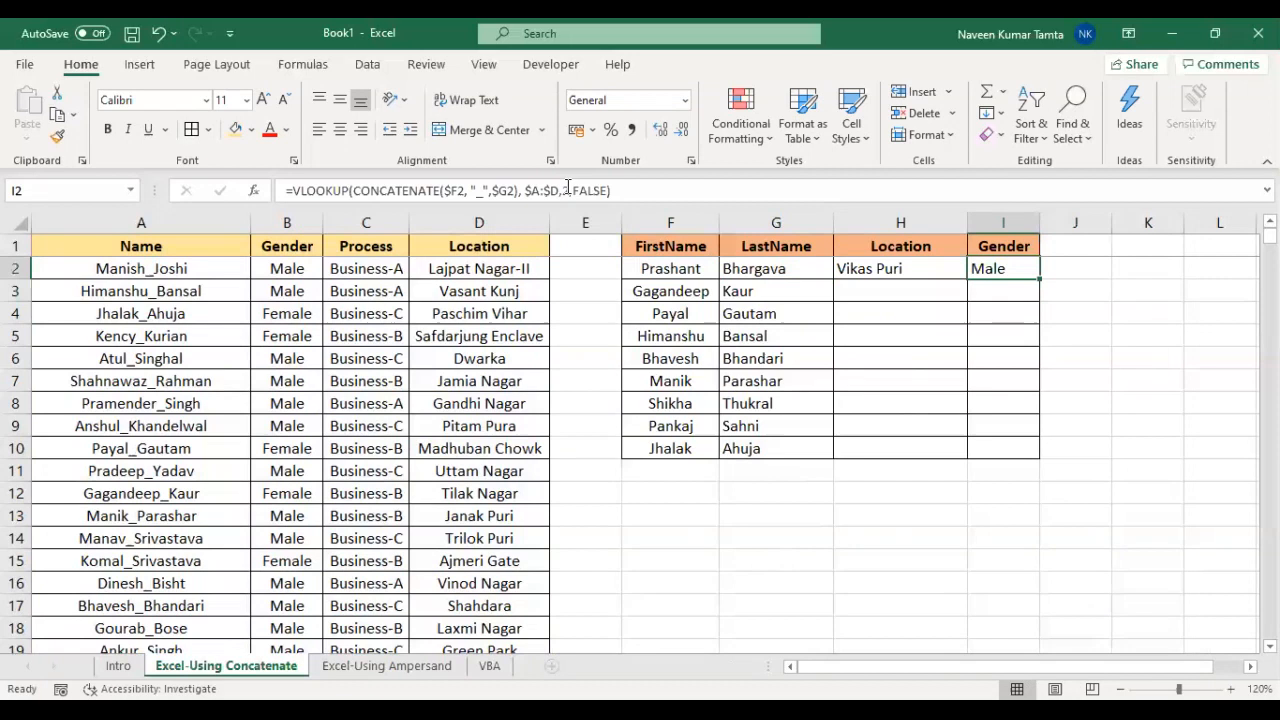
key(Left)
key(Left)
key(Right)
key(Right)
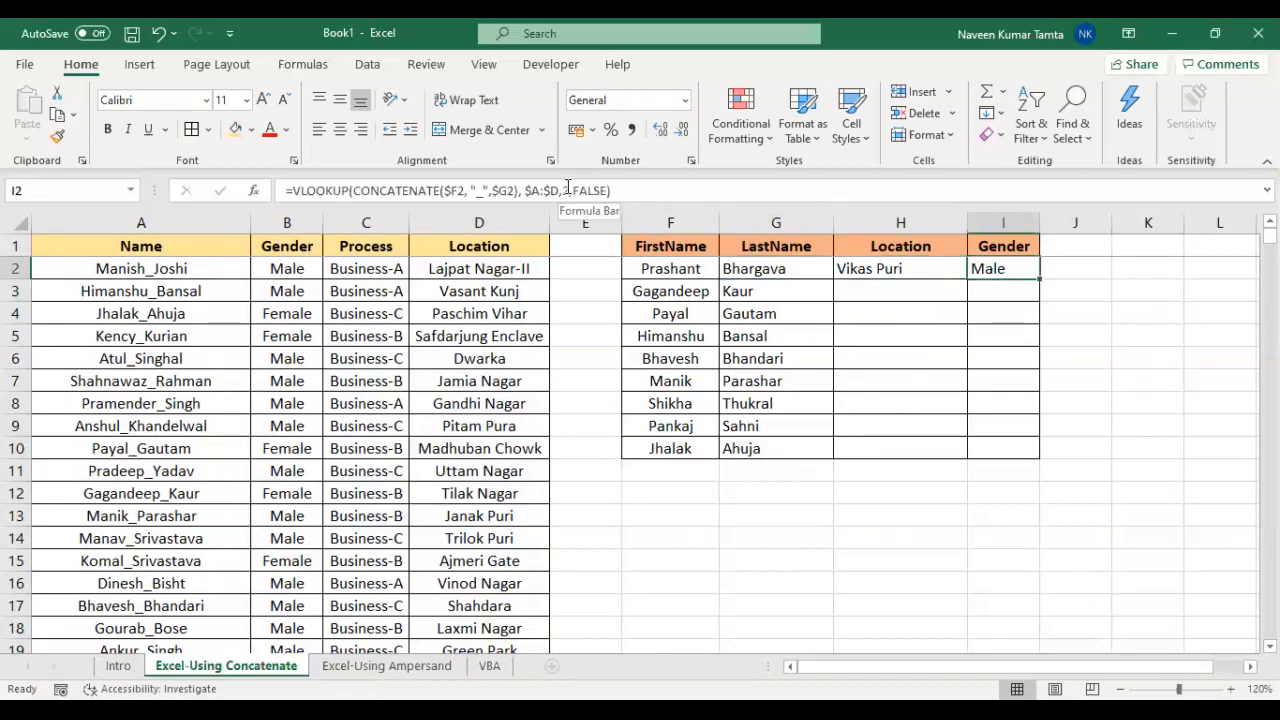
Fill the Location and Gender formulas from H2:I2 down through row 10
key(Left)
key(Left)
key(ctrl+Down)
key(Right)
key(ctrl+shift+Up)
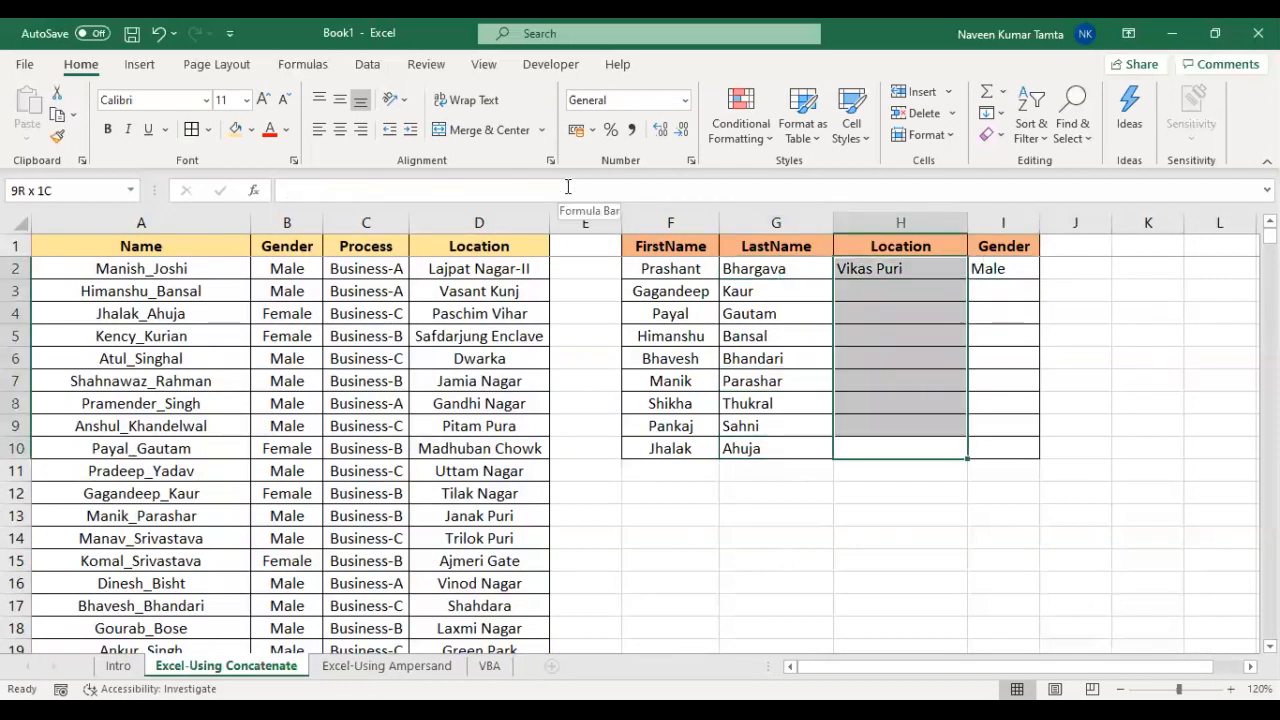
key(shift+Right)
key(ctrl+d)
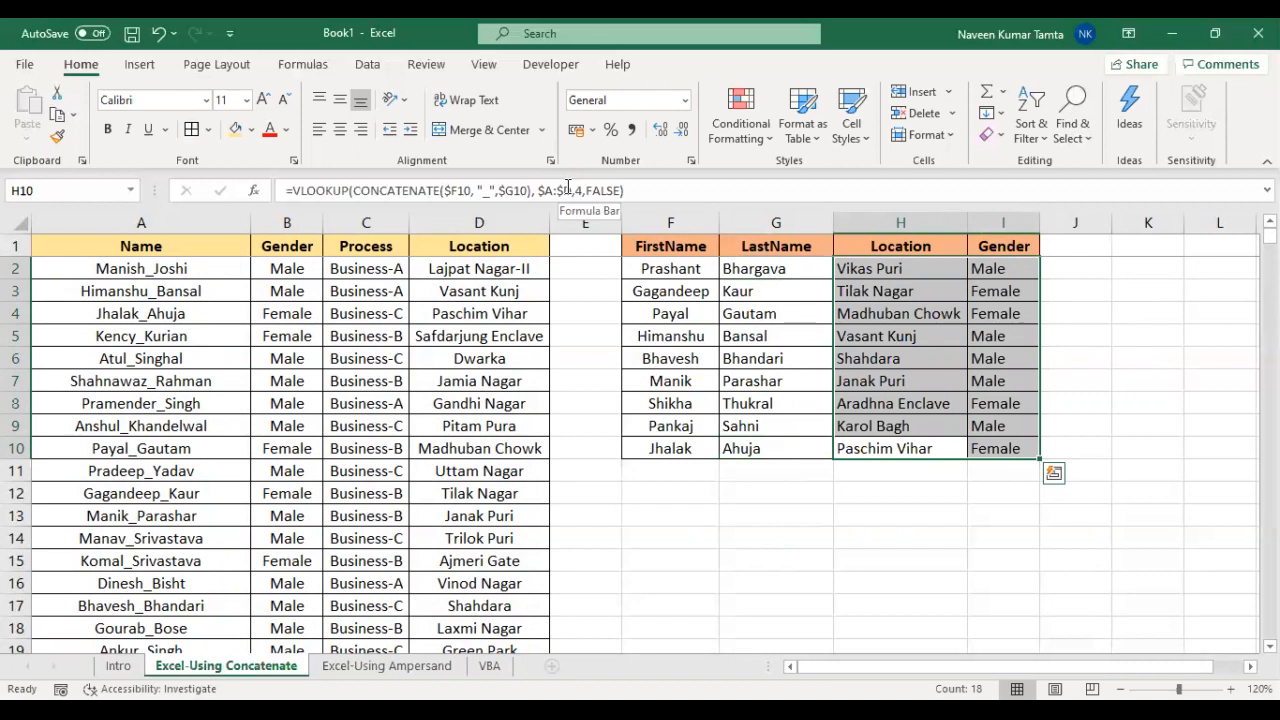
Review the first and last name cells in row 2 and the nested VLOOKUP formula in H2
key(Left)
key(Left)
key(ctrl+Up)
key(Down)
key(Down)
key(Up)
key(shift+Right)
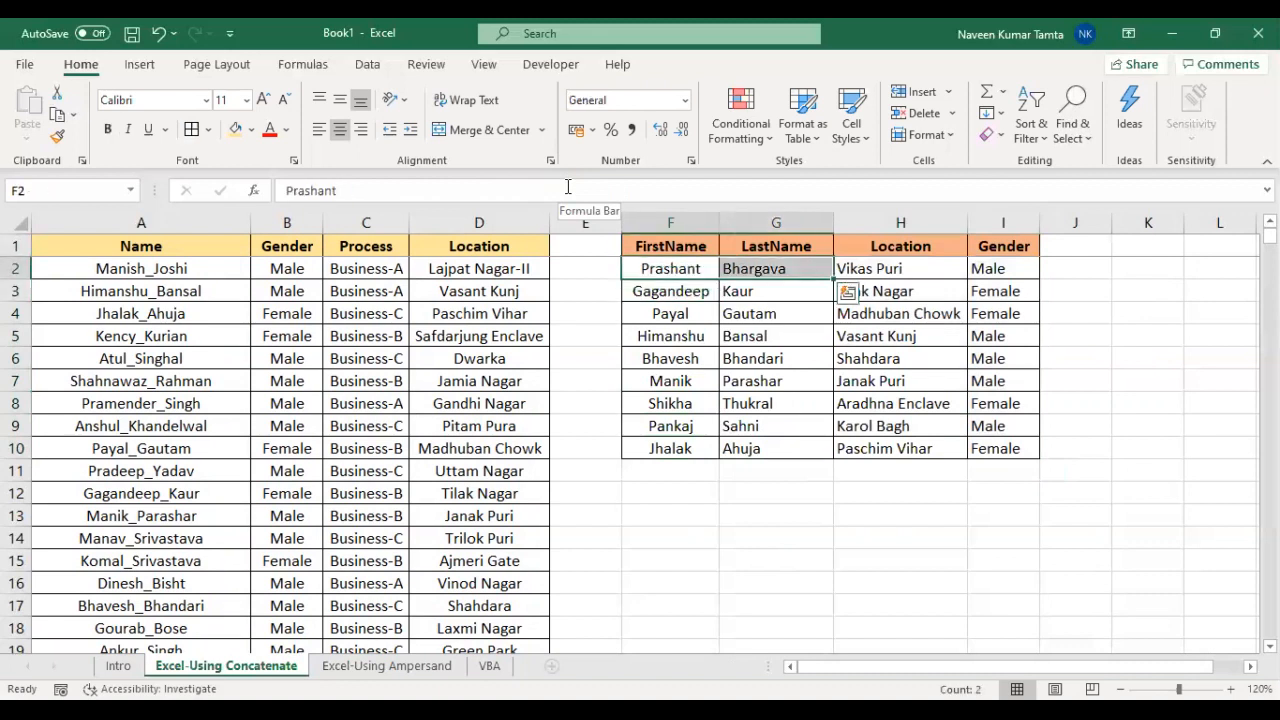
key(Right)
key(Right)
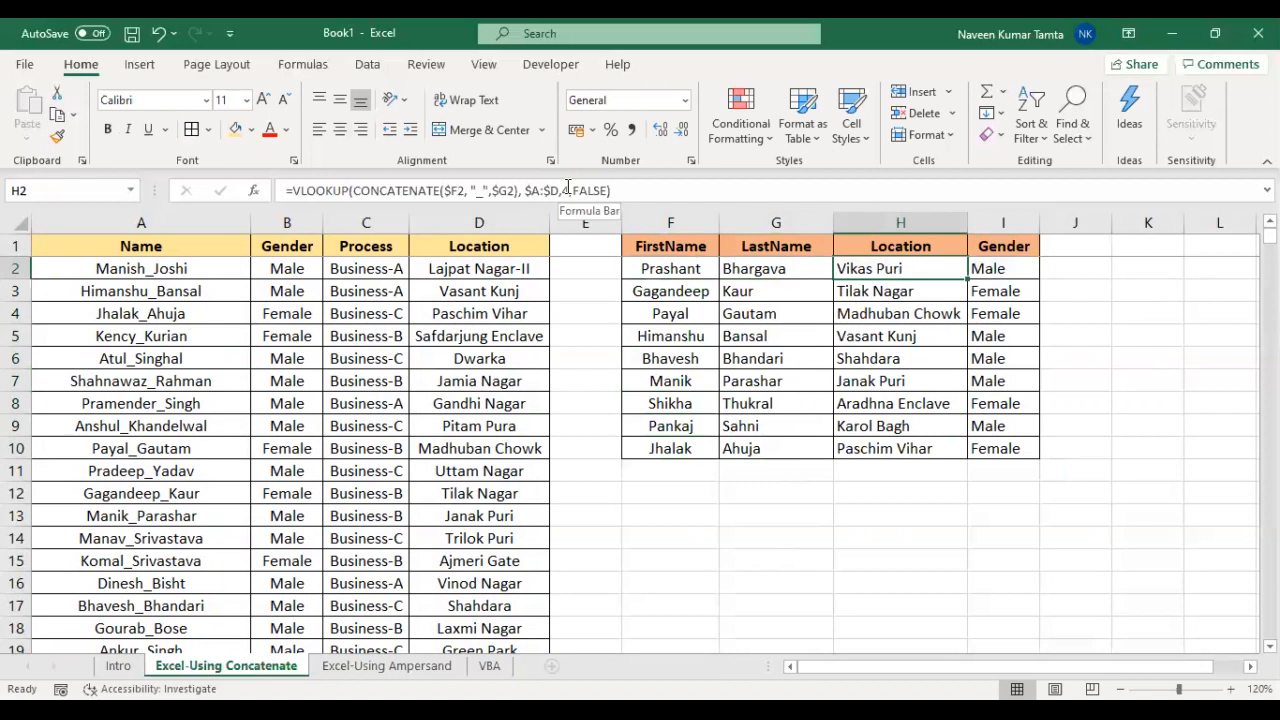
Examine the source table's headers from Name to Location and its first data row
key(ctrl+Left)
key(ctrl+Left)
key(ctrl+Left)
key(Up)
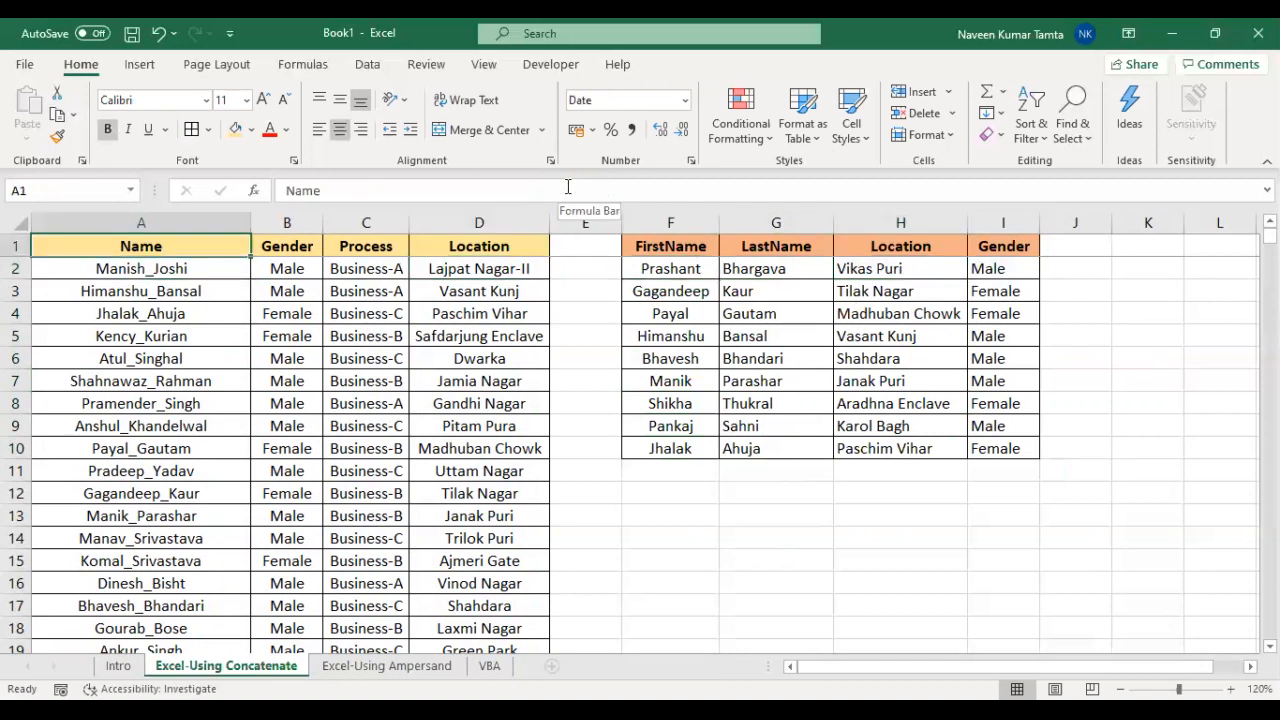
key(Right)
key(Right)
key(Right)
key(Right)
key(Right)
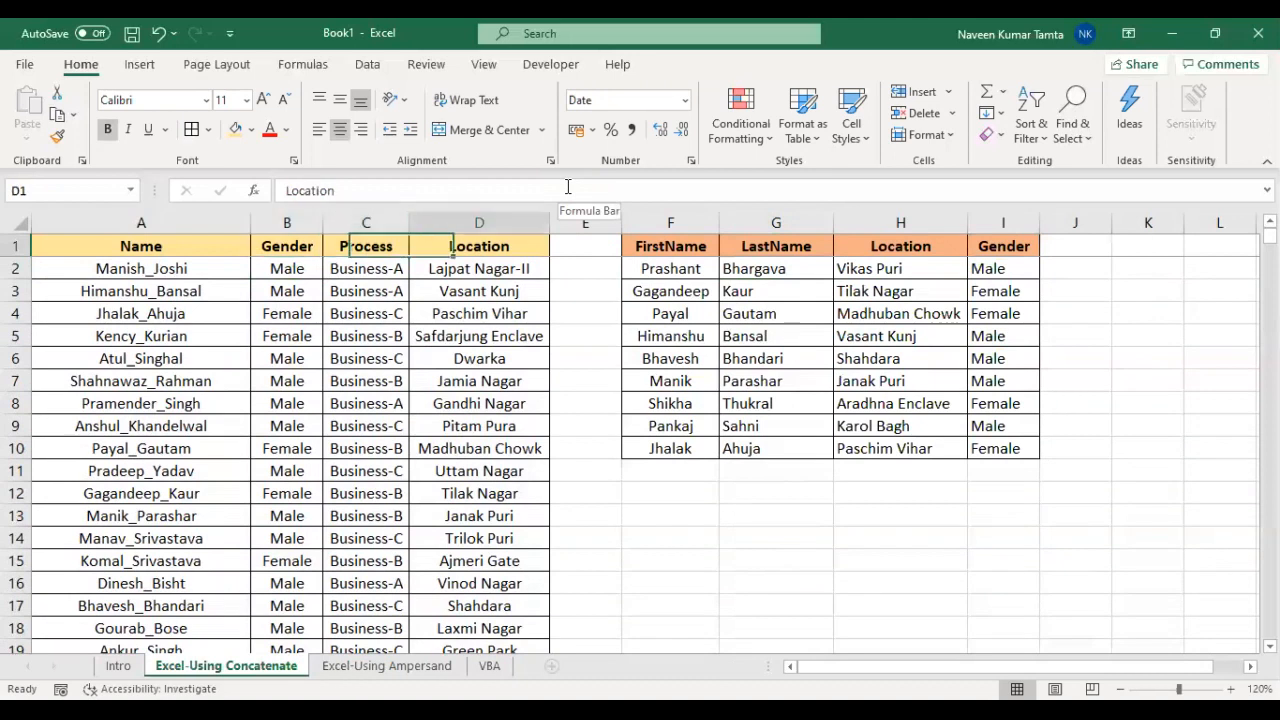
key(Down)
key(shift+Right)
key(Left)
key(ctrl+Left)
key(ctrl+Left)
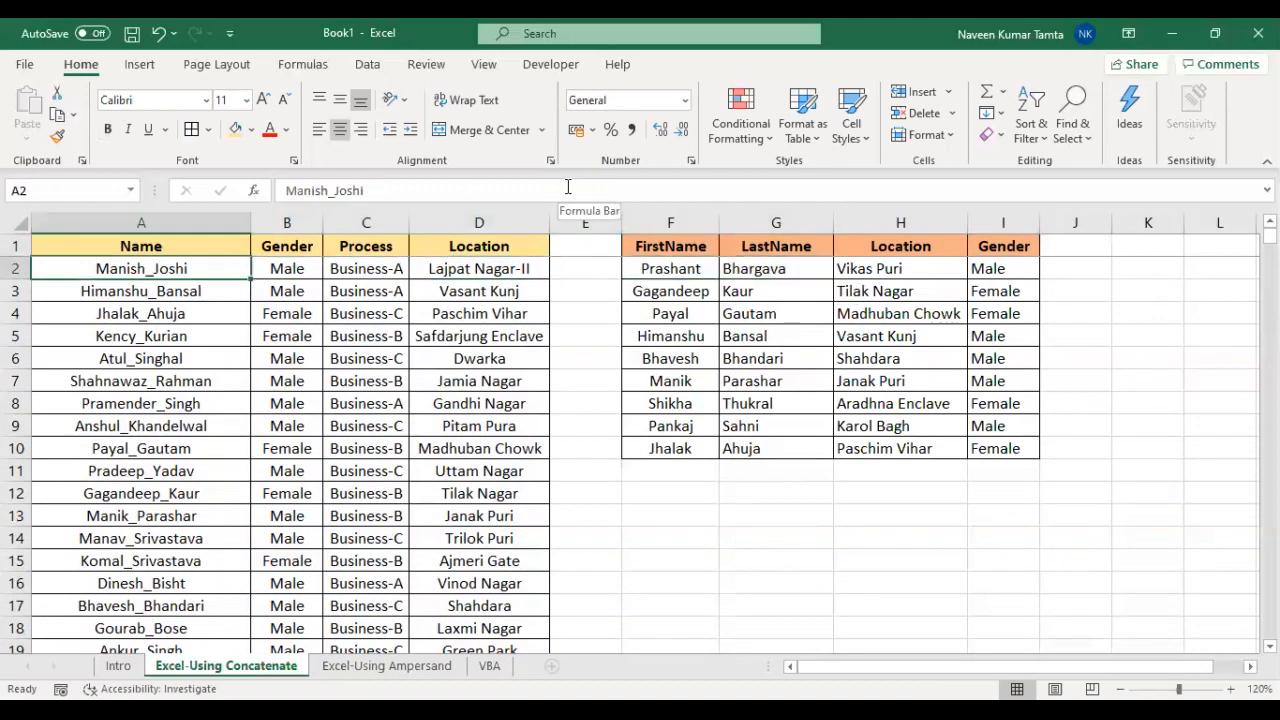
Highlight the source record in A20:D20 that matches row 2's first and last name with the light yellow fill and bold text
key(Down)
key(Down)
key(Down)
key(Down)
key(Down)
key(Down)
key(Down)
key(Down)
key(Down)
key(Down)
key(Down)
key(Down)
key(Down)
key(Down)
key(Down)
key(Down)
key(Down)
key(Down)
key(Down)
key(Down)
key(Up)
key(Up)
key(Up)
key(Up)
key(Down)
key(Down)
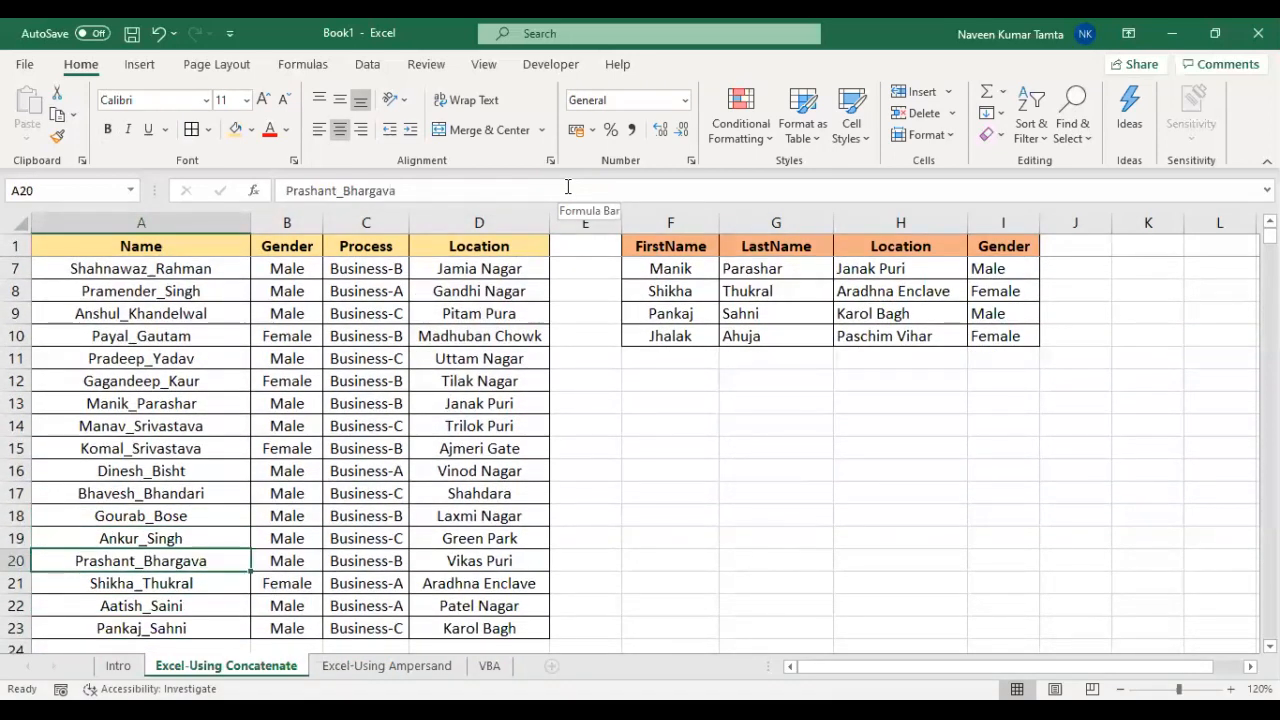
key(shift+Right)
key(shift+Right)
key(shift+Right)
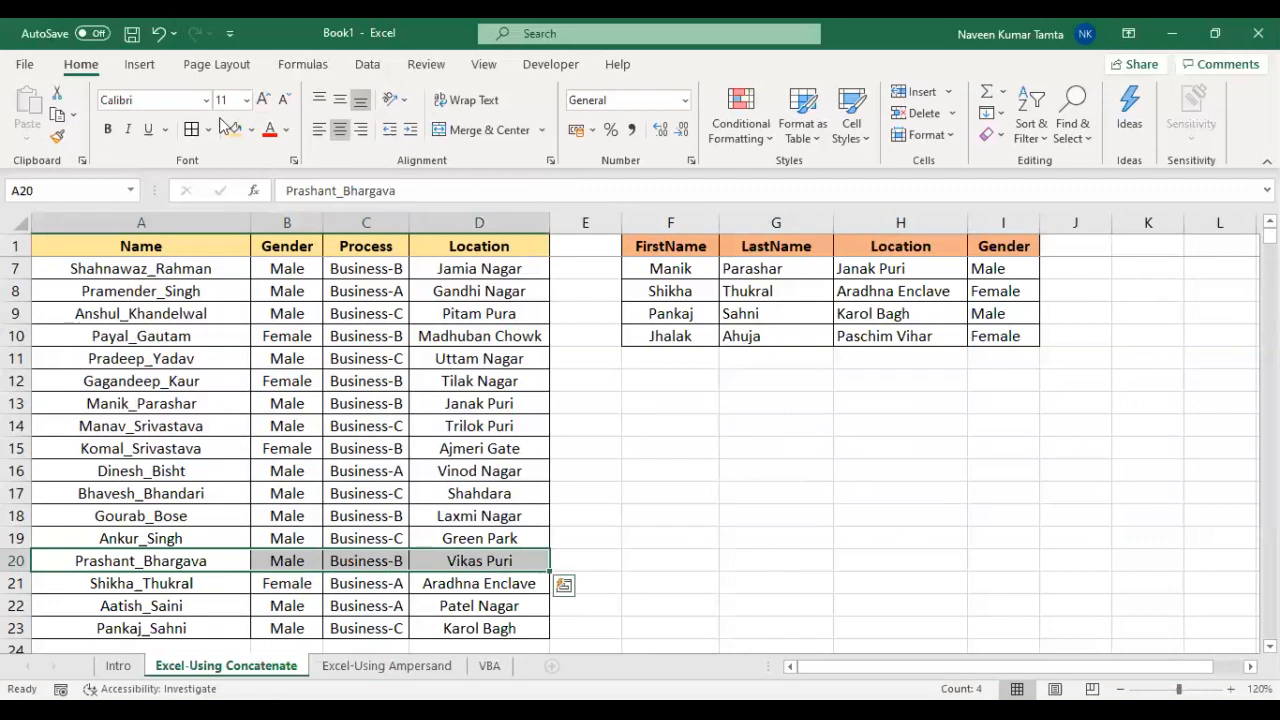
click(236, 130)
key(Left)
key(shift+Right)
key(shift+Right)
key(shift+Right)
key(ctrl+b)
key(Right)
key(Right)
key(Right)
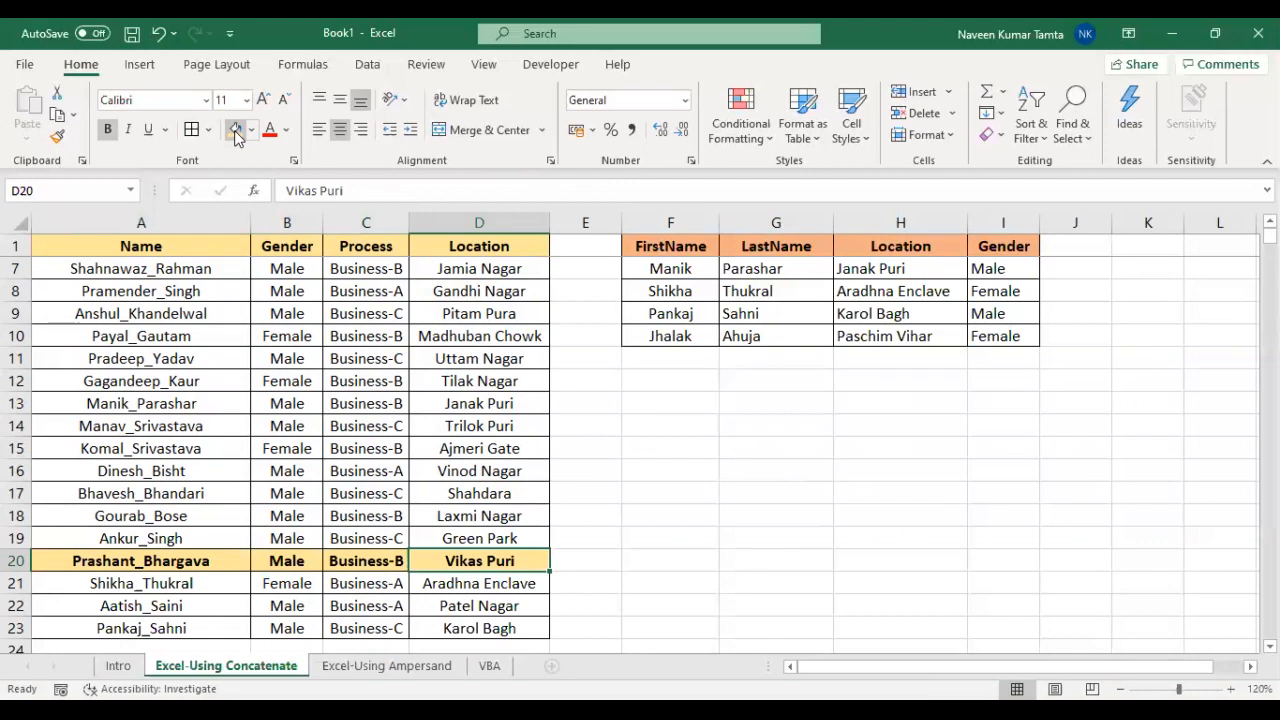
Try the highlight fill on the Location and Gender results in H2:I2, and undo it
key(ctrl+Up)
key(Down)
key(Up)
key(Right)
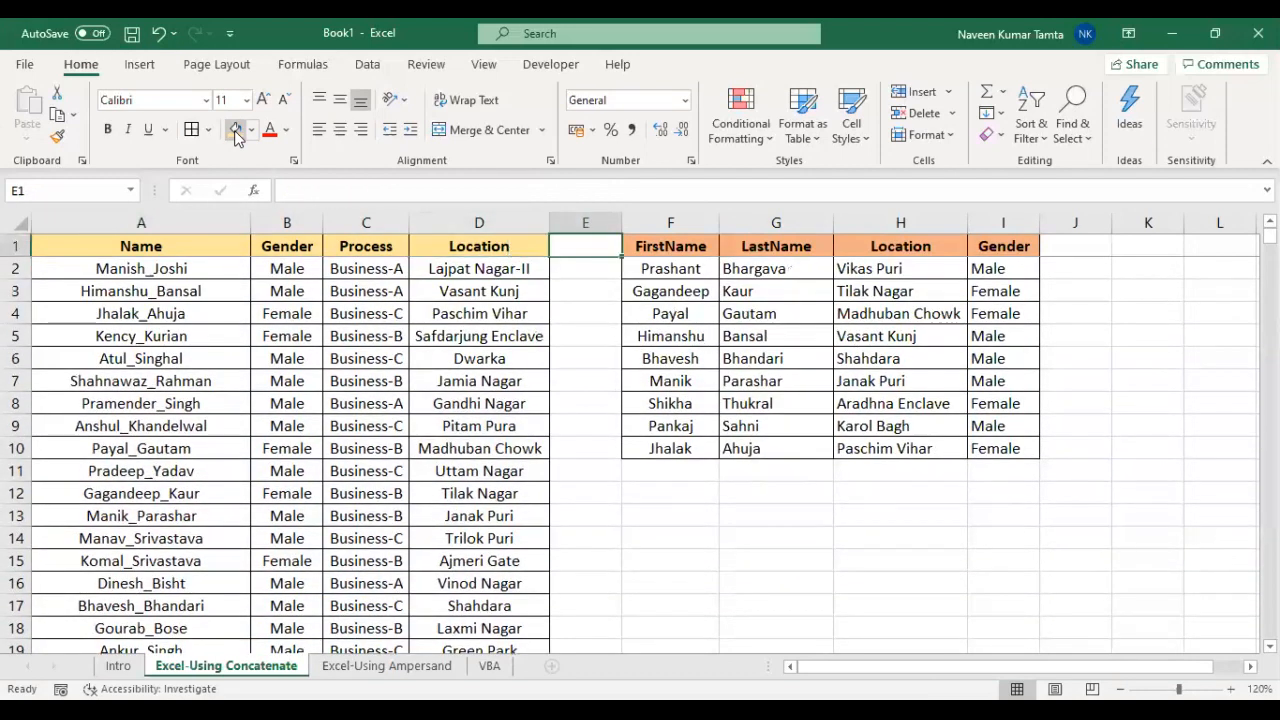
key(Right)
key(Right)
key(Right)
key(Down)
key(shift+Right)
click(236, 130)
key(Left)
key(Right)
key(ctrl+z)
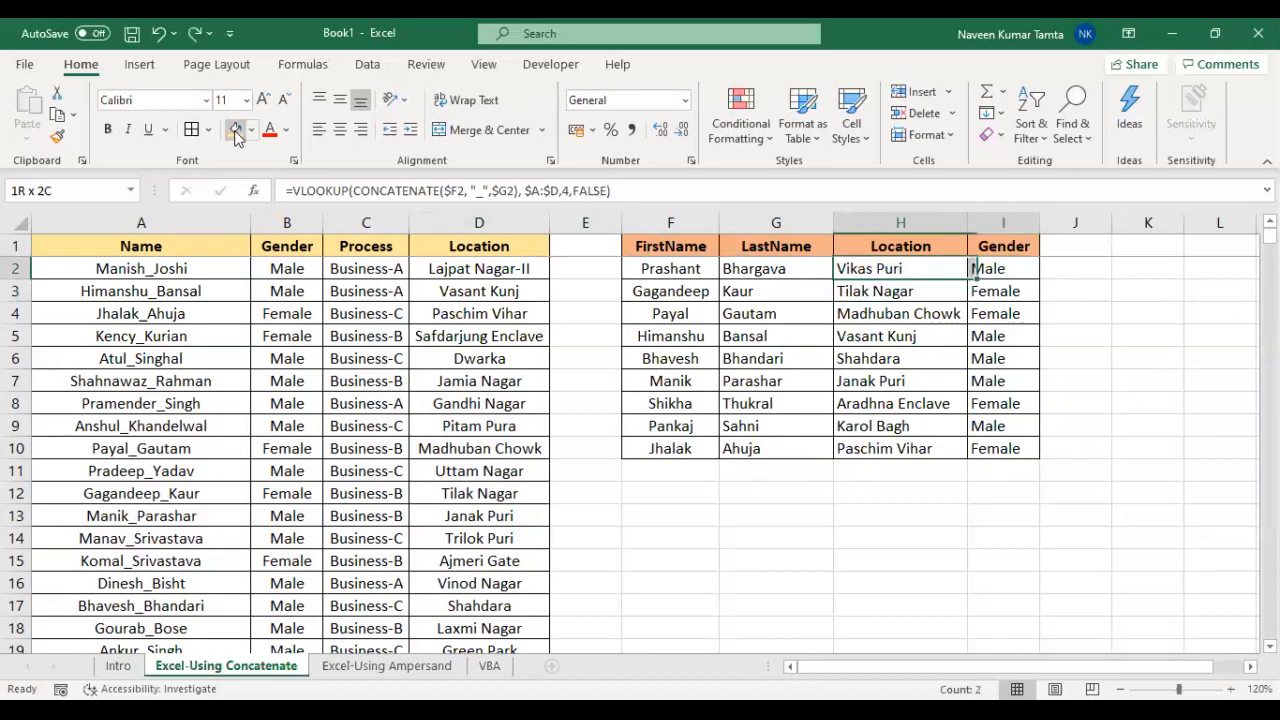
Review the Location and Gender results in H2:I10 and the nested VLOOKUP formula behind them
key(shift+Down)
key(shift+Down)
key(shift+Down)
key(shift+Down)
key(shift+Down)
key(shift+Down)
key(shift+Down)
key(shift+Down)
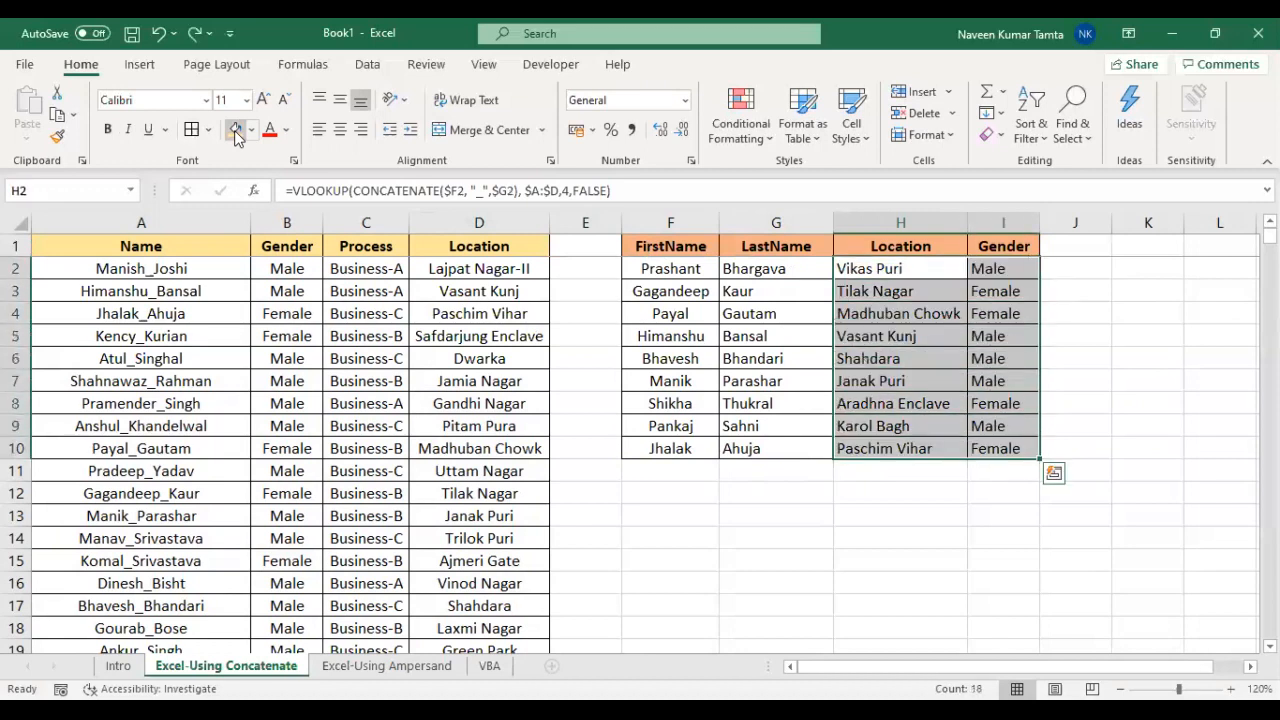
key(Left)
key(Up)
key(Down)
key(Right)
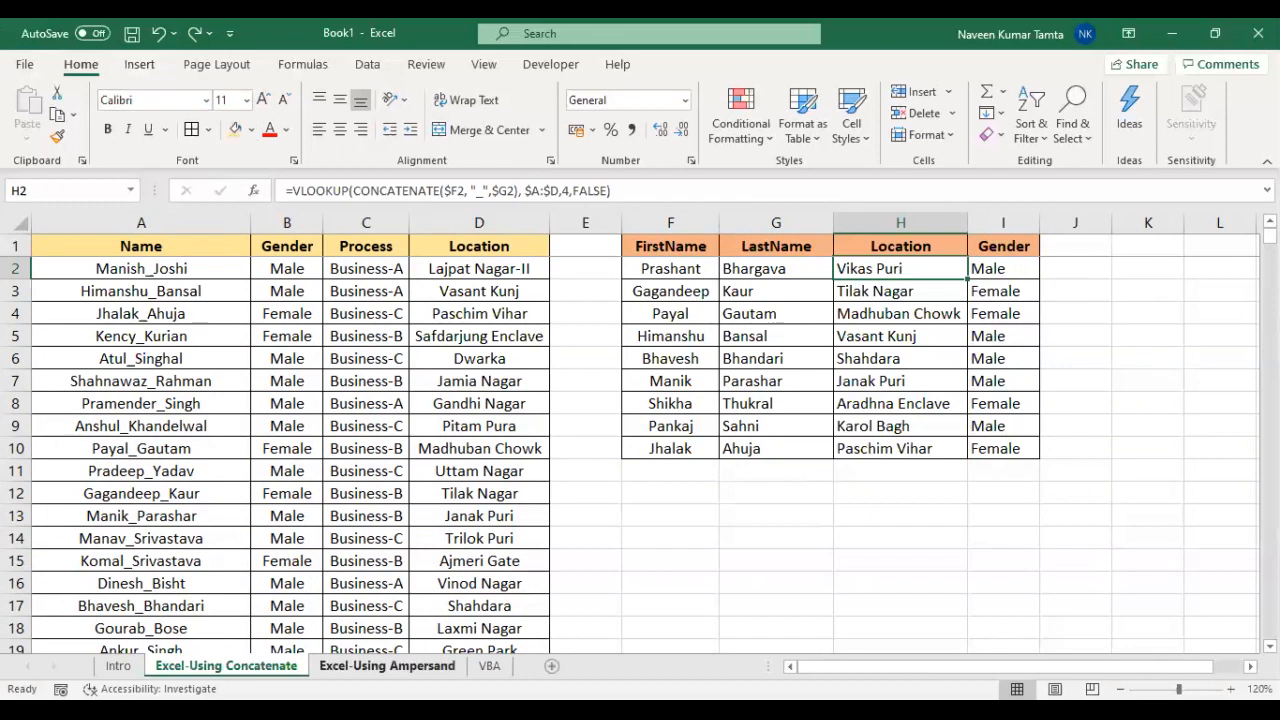
On the Excel-Using Ampersand sheet, start a VLOOKUP formula in H2 with F2&"_"&G2 as the lookup value
click(387, 665)
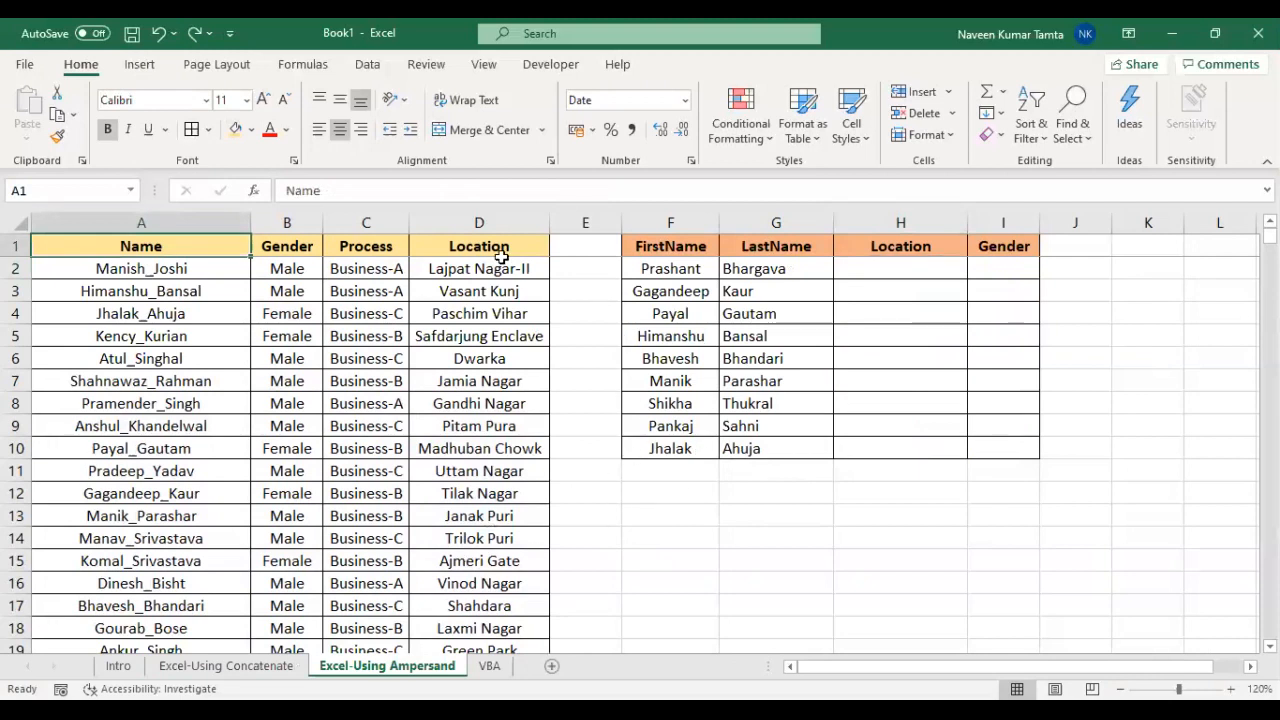
click(887, 265)
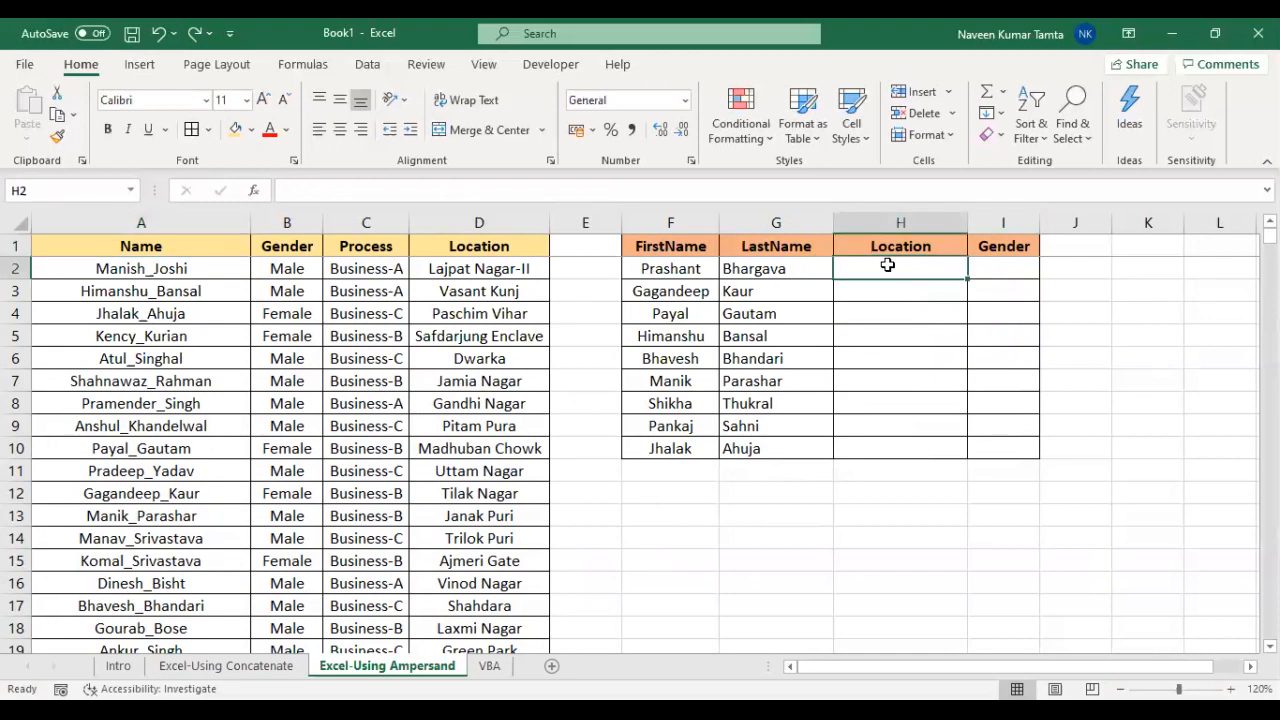
text(=)
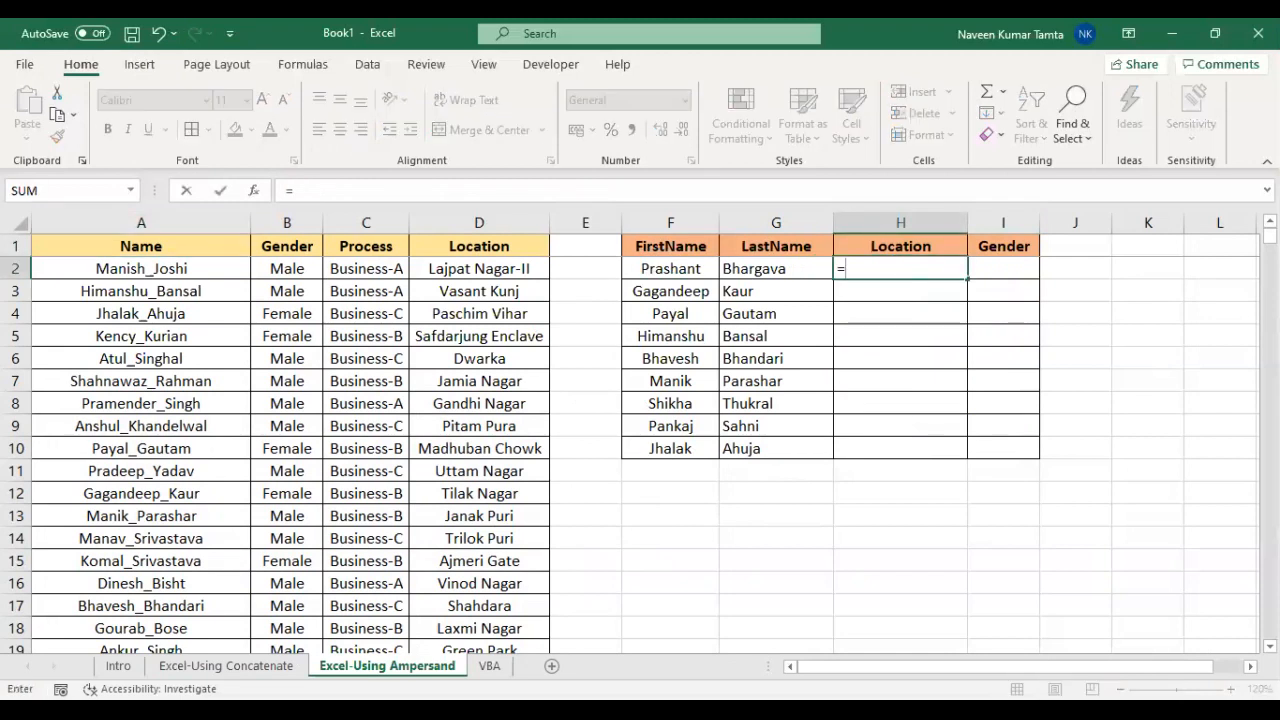
text(VLOOKUP()
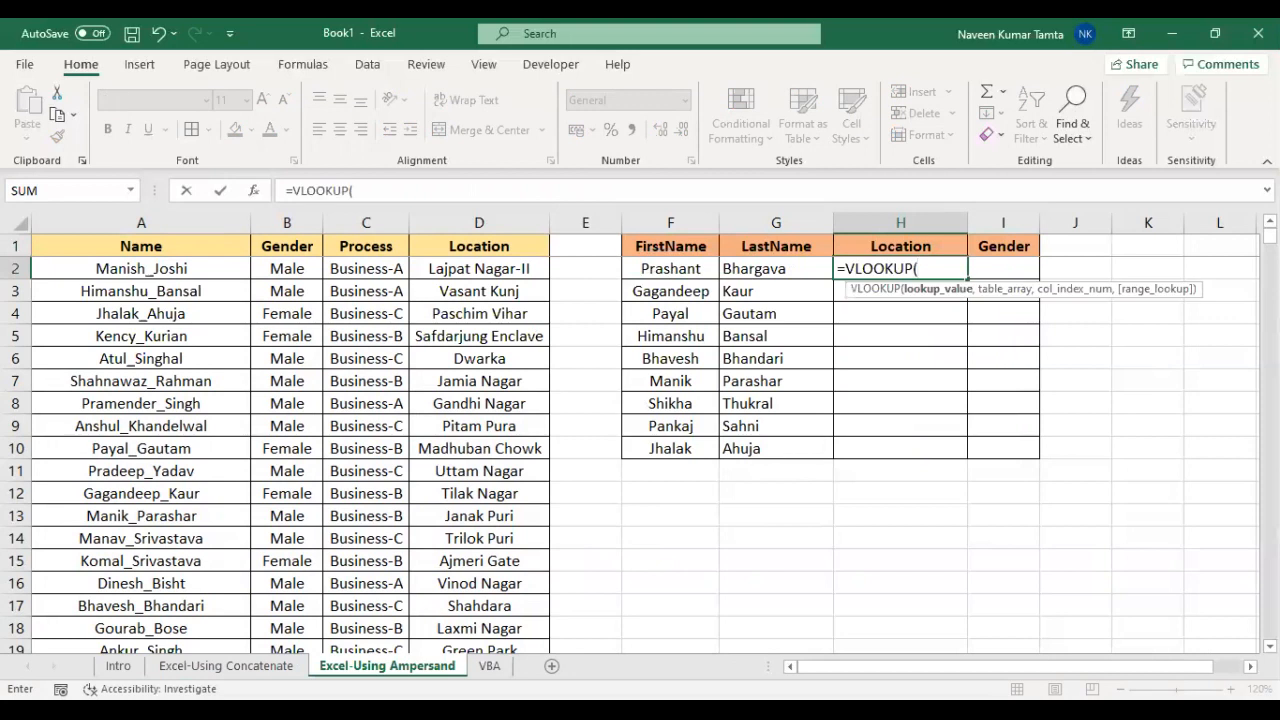
key(Left)
key(Left)
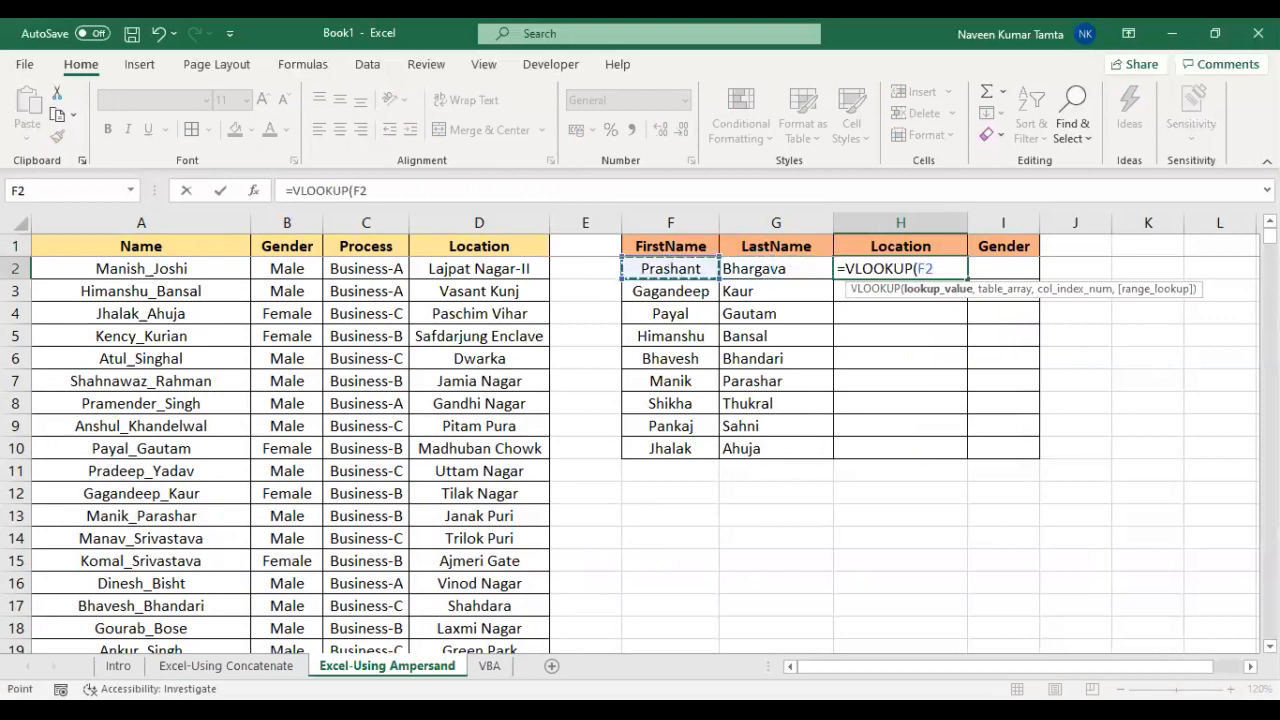
text(&"_")
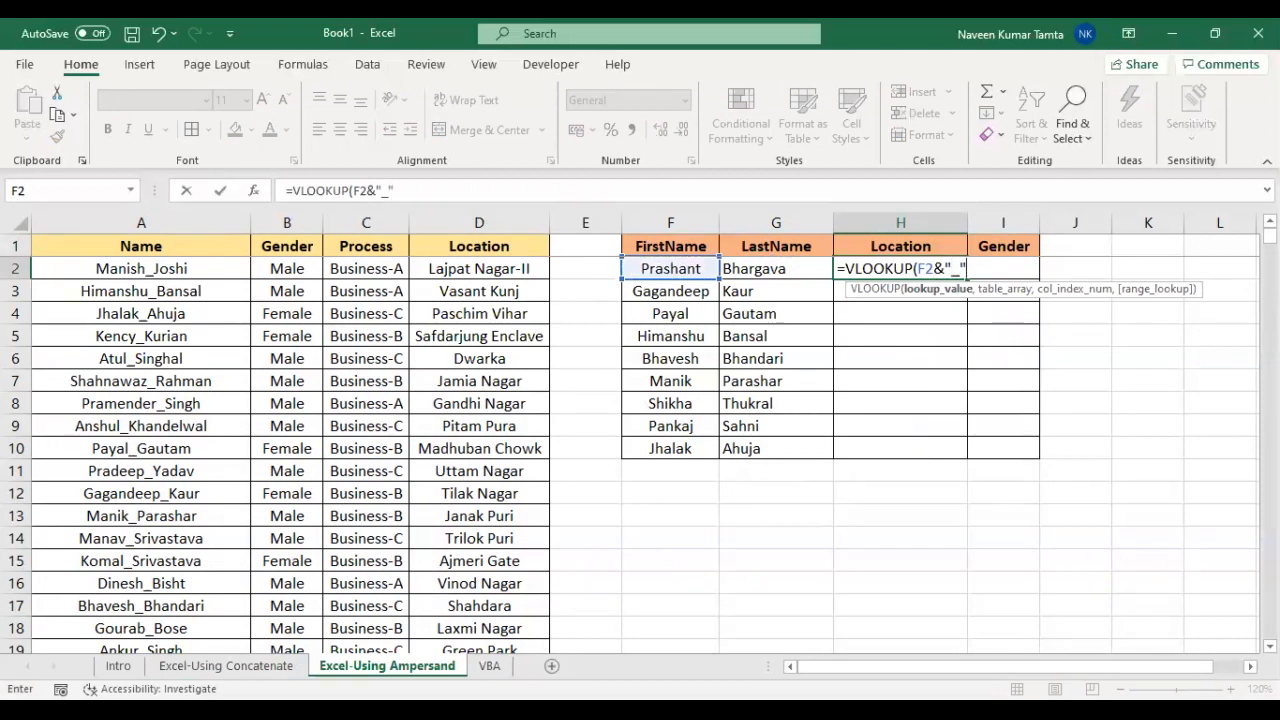
text(&)
key(Left)
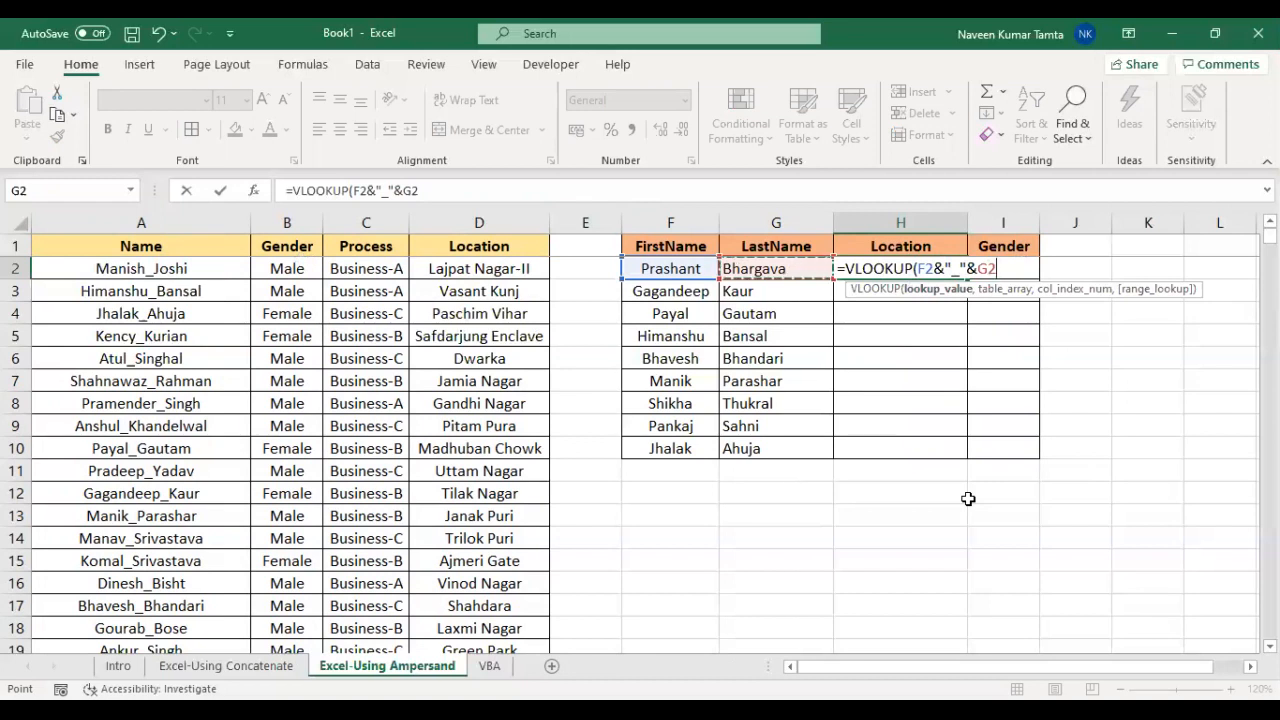
Complete H2's VLOOKUP with the table array $A:$D, column index 4 and range lookup 0
text(,)
click(220, 218)
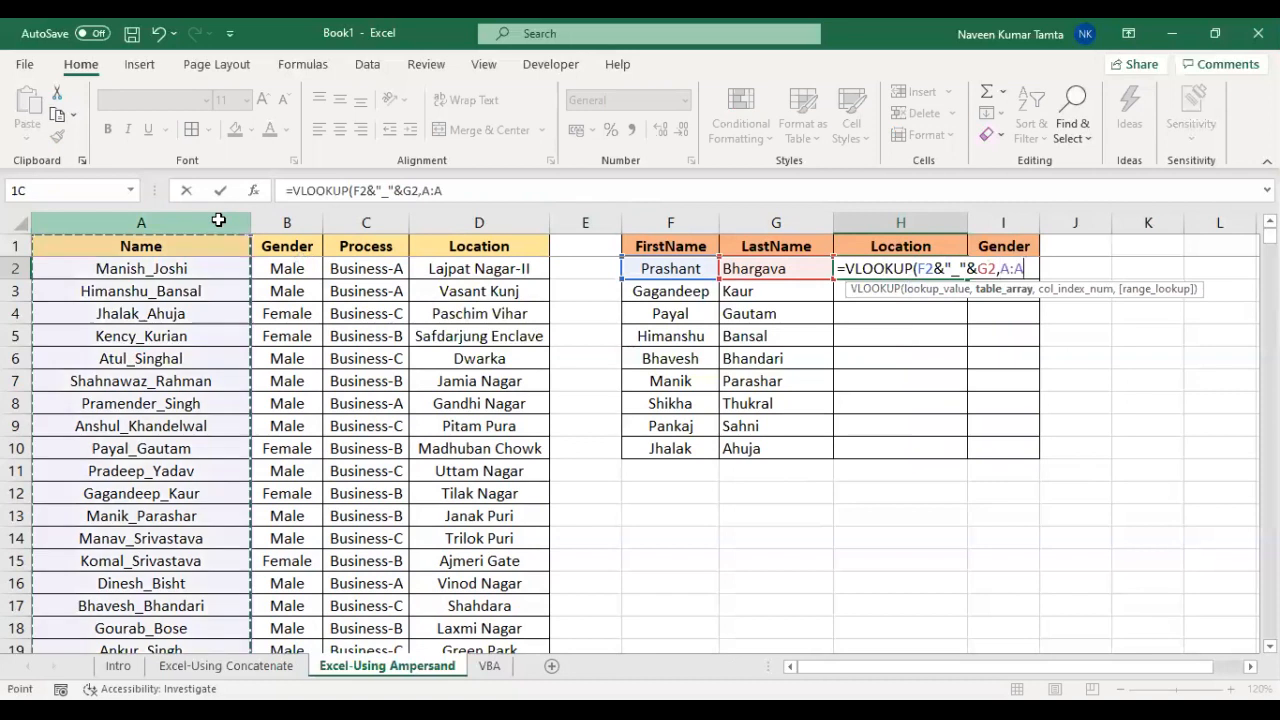
shift+click(506, 218)
key(F4)
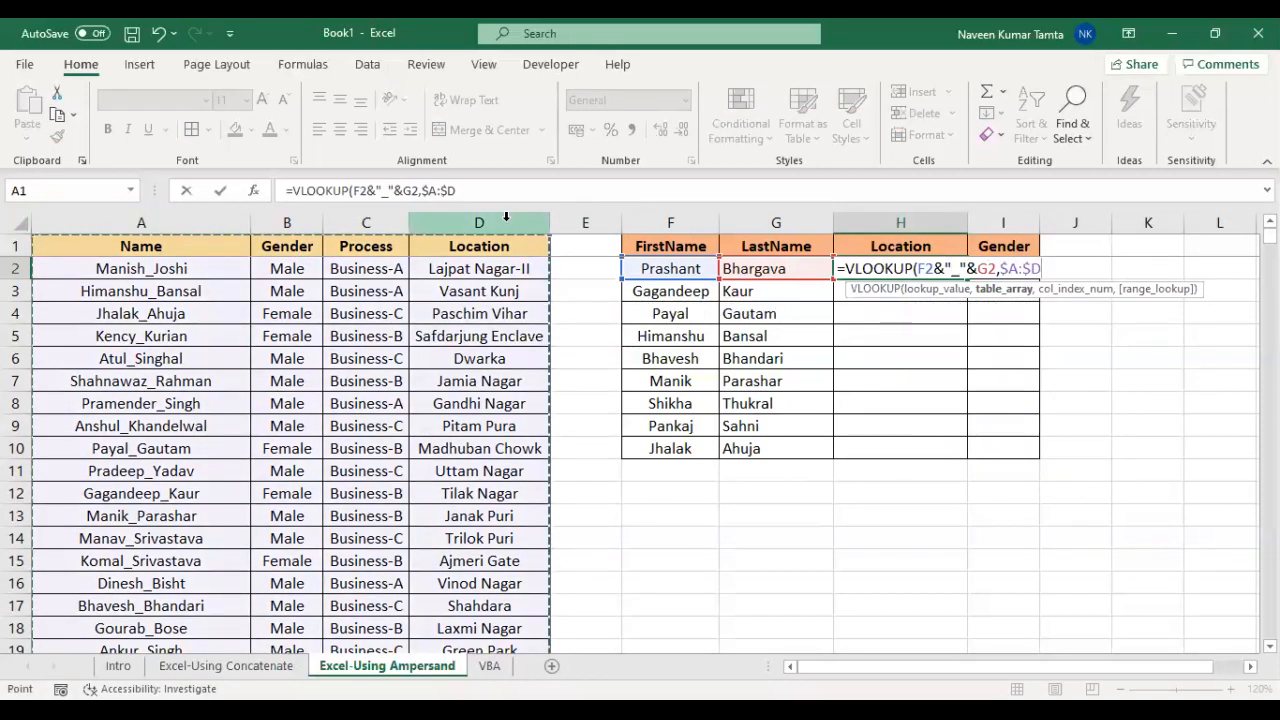
text(,4,0))
key(Return)
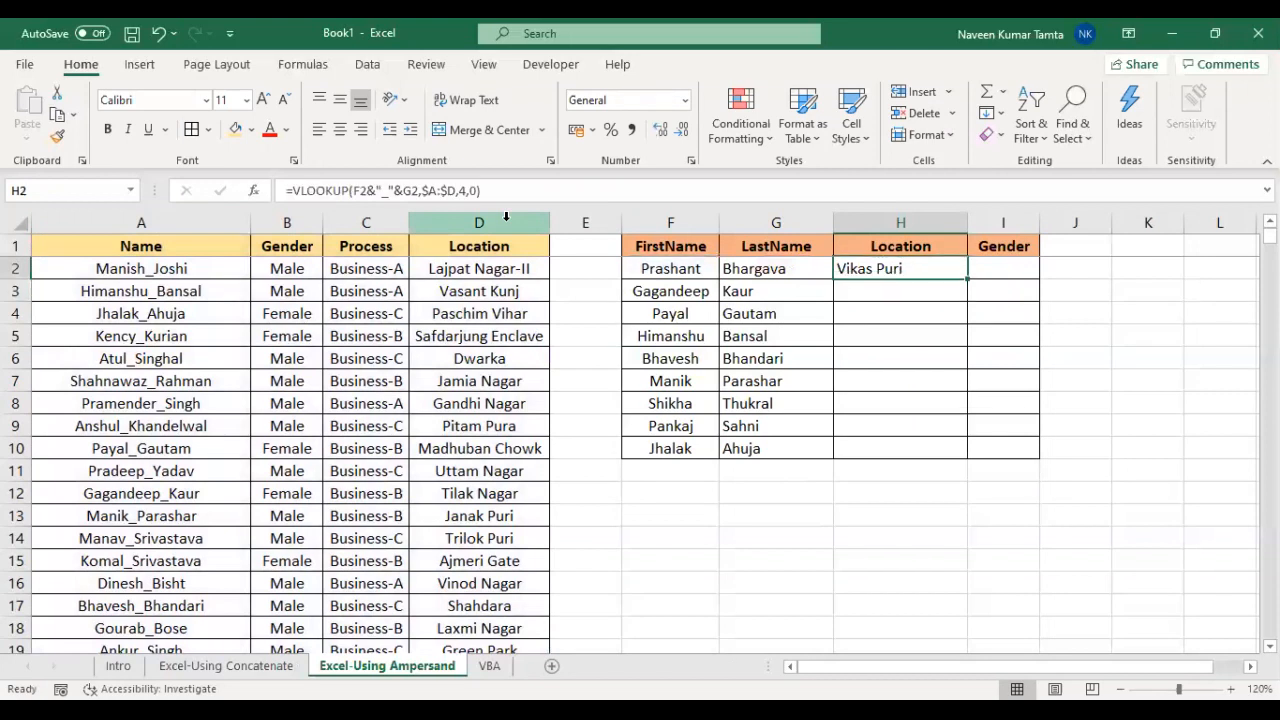
Lock the column references in H2's lookup value so it uses $F2&"_"&$G2
click(360, 190)
key(F4)
key(F4)
key(F4)
key(Right)
key(Right)
key(Right)
key(Right)
key(Right)
key(Right)
key(Right)
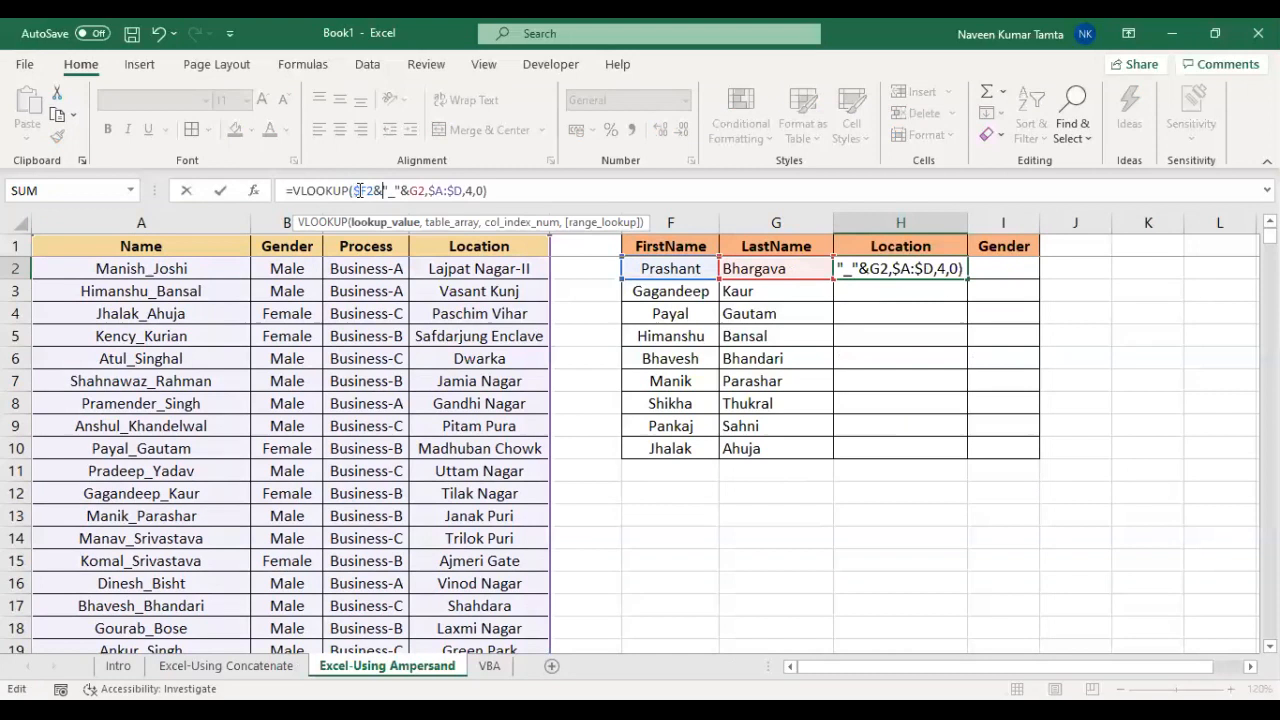
key(F4)
key(F4)
key(F4)
key(Return)
Copy the H2 formula into the Gender cell I2 and set its column index to 2
key(Up)
key(ctrl+c)
key(Right)
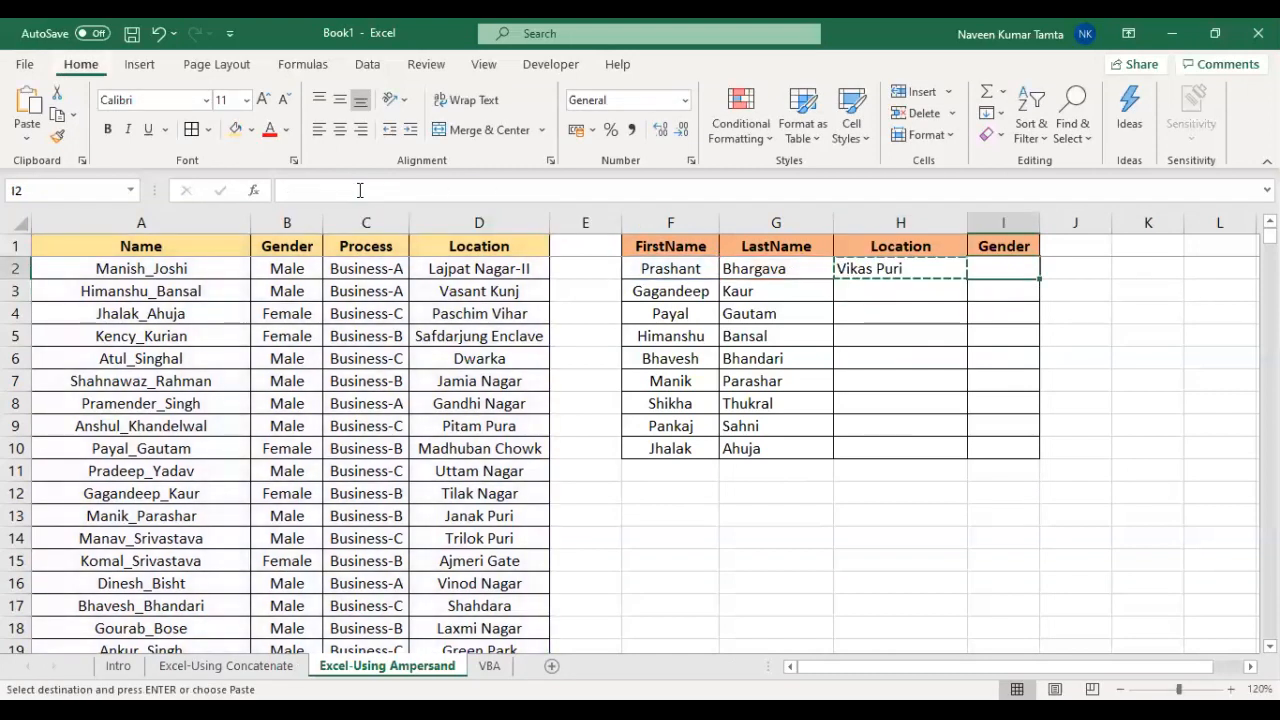
key(ctrl+v)
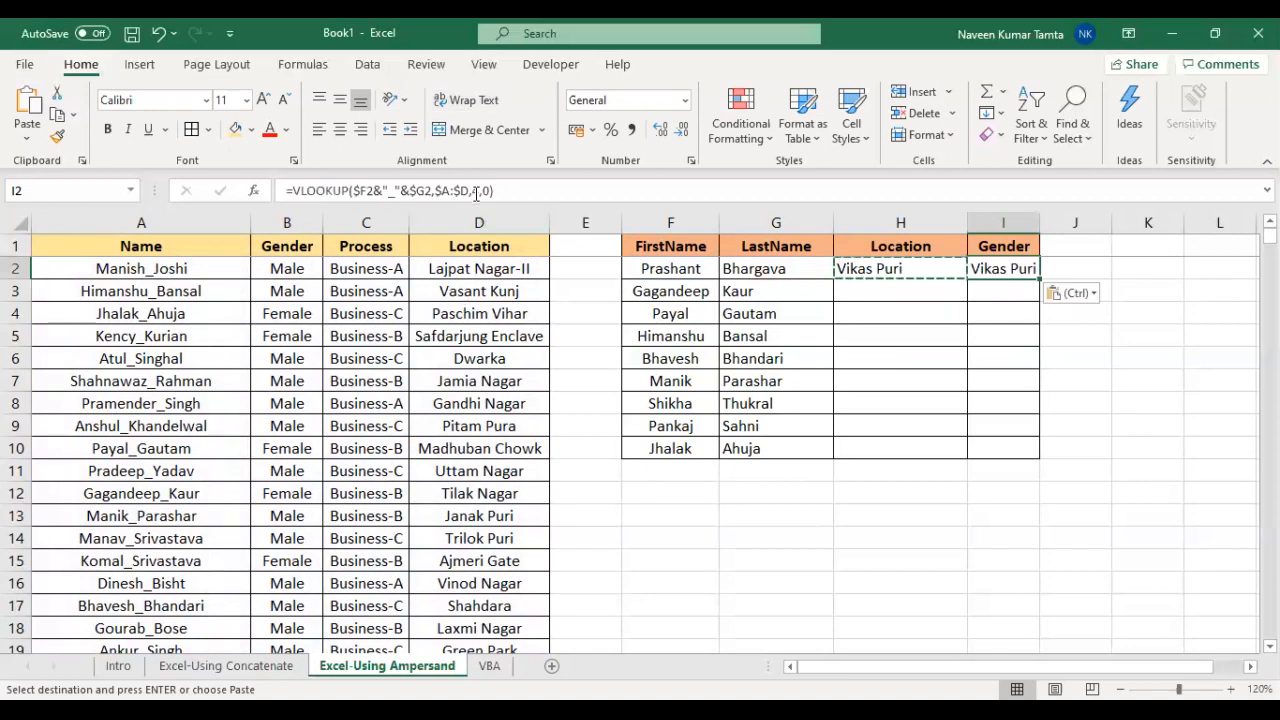
click(478, 191)
key(BackSpace)
text(2)
key(Return)
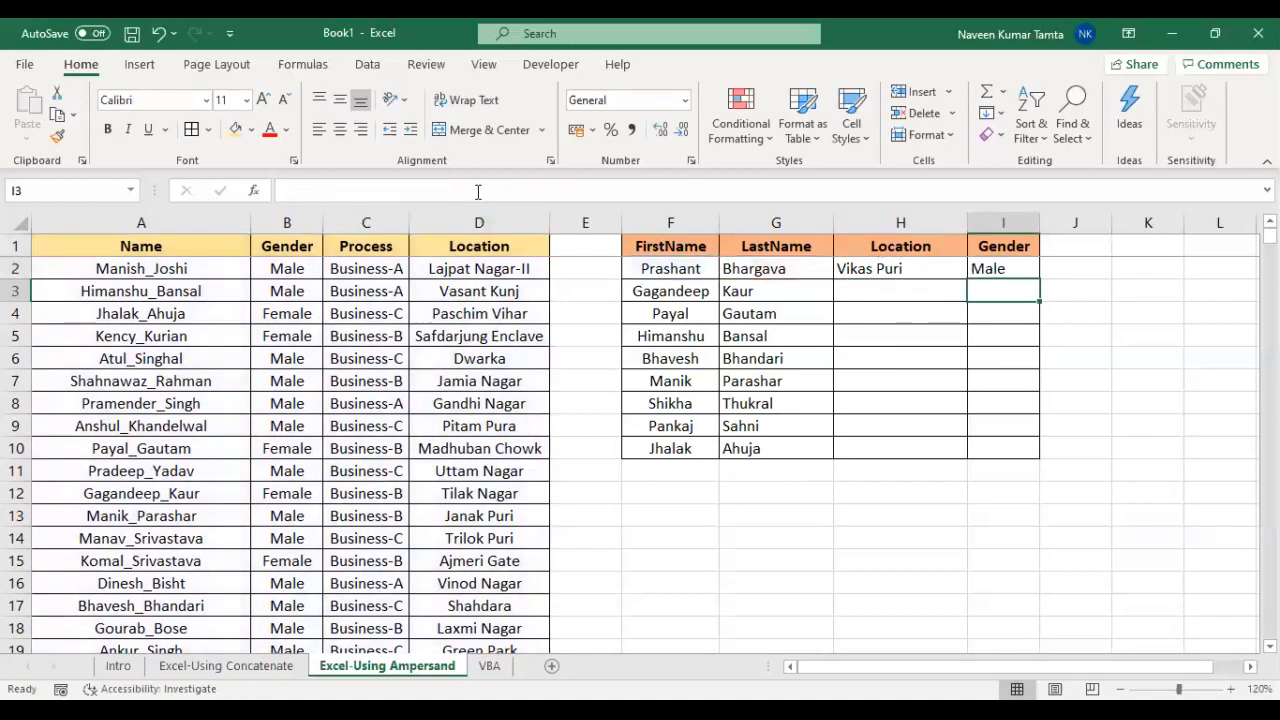
Fill the ampersand-based Location and Gender formulas from H2:I2 down through row 10
key(Up)
key(Left)
key(shift+Down)
key(shift+Down)
key(shift+Down)
key(shift+Down)
key(shift+Down)
key(shift+Down)
key(shift+Down)
key(shift+Down)
key(shift+Right)
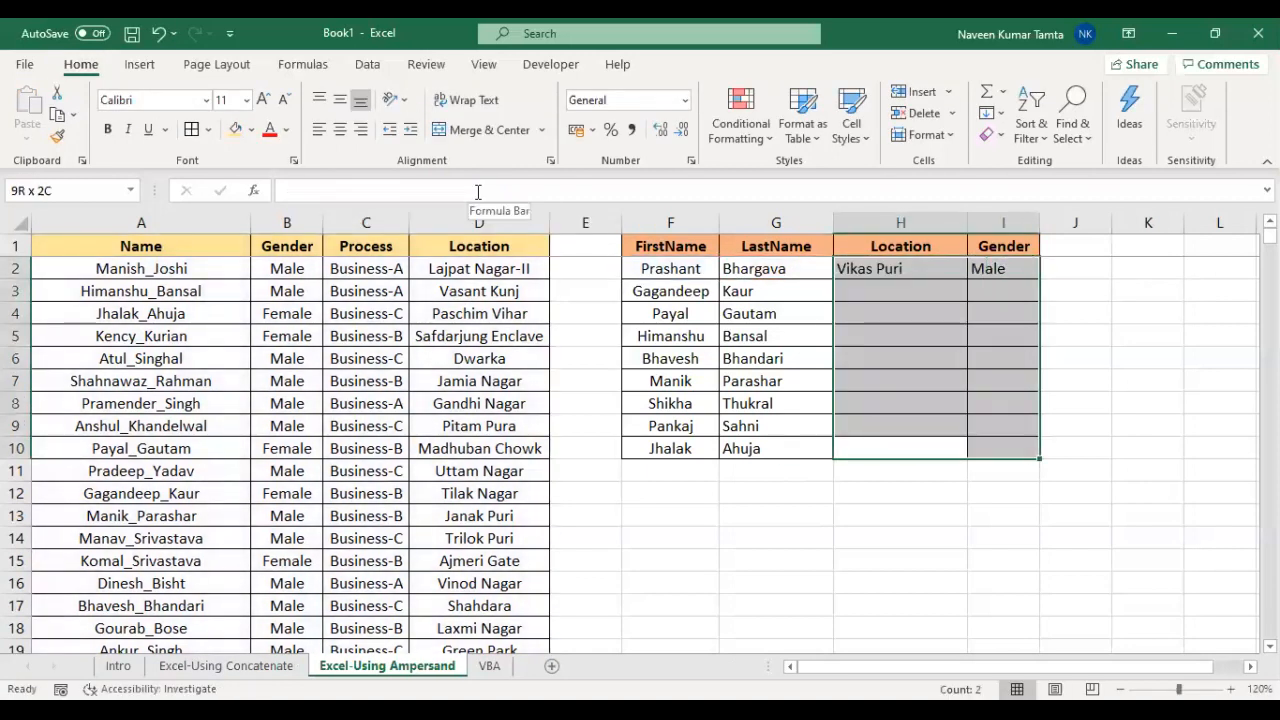
key(ctrl+d)
key(ctrl+Up)
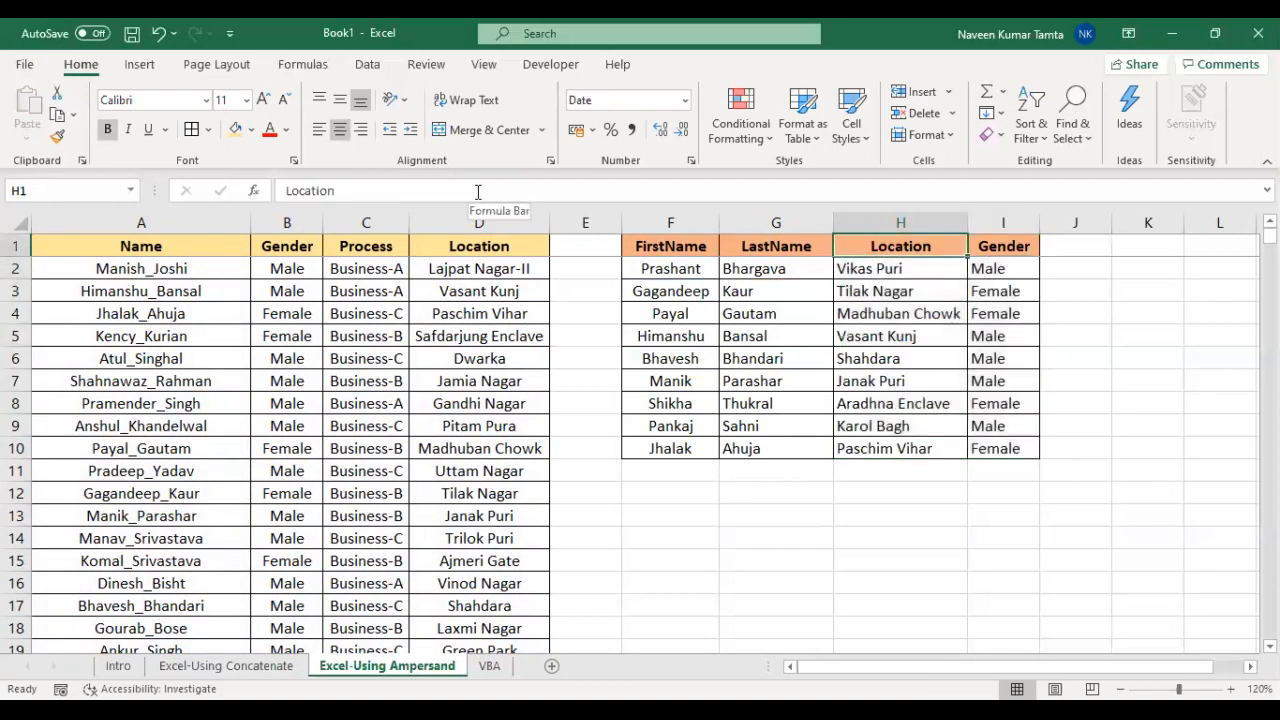
Review the filled Location and Gender columns in H1:I10 and look at the Intro sheet
key(ctrl+shift+Down)
key(shift+Right)
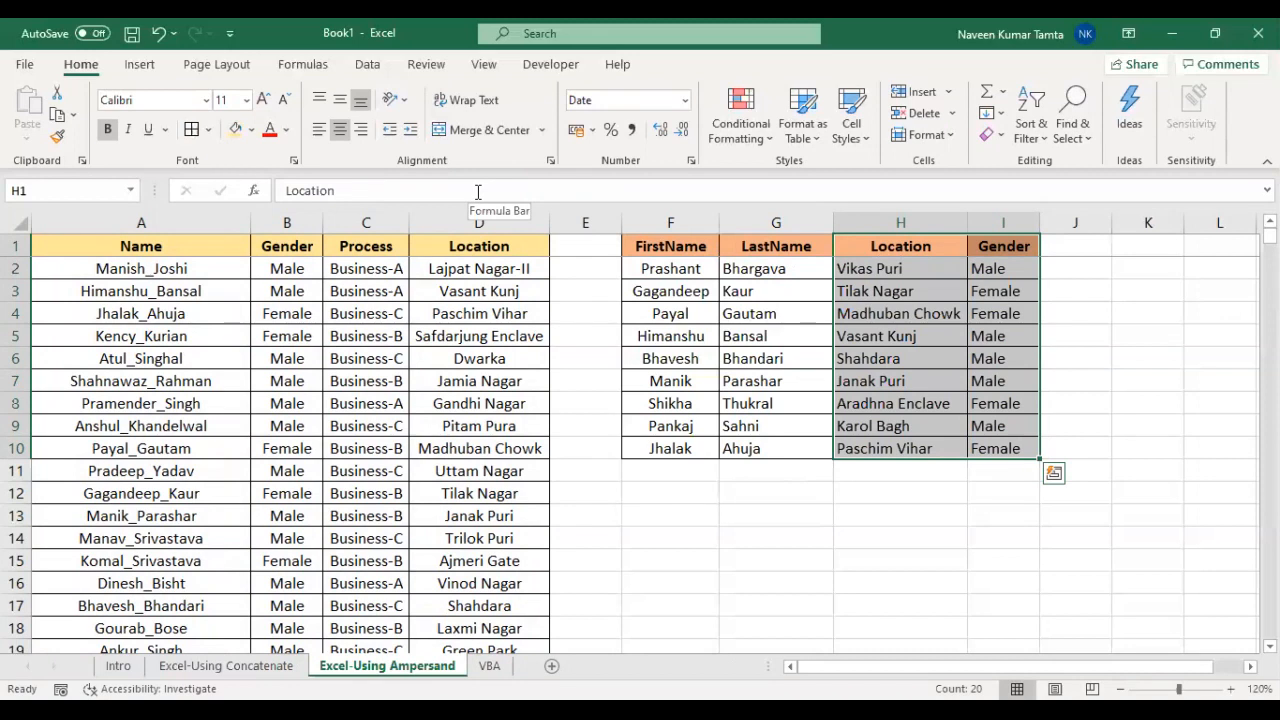
key(ctrl+Page_Up)
key(ctrl+Page_Up)
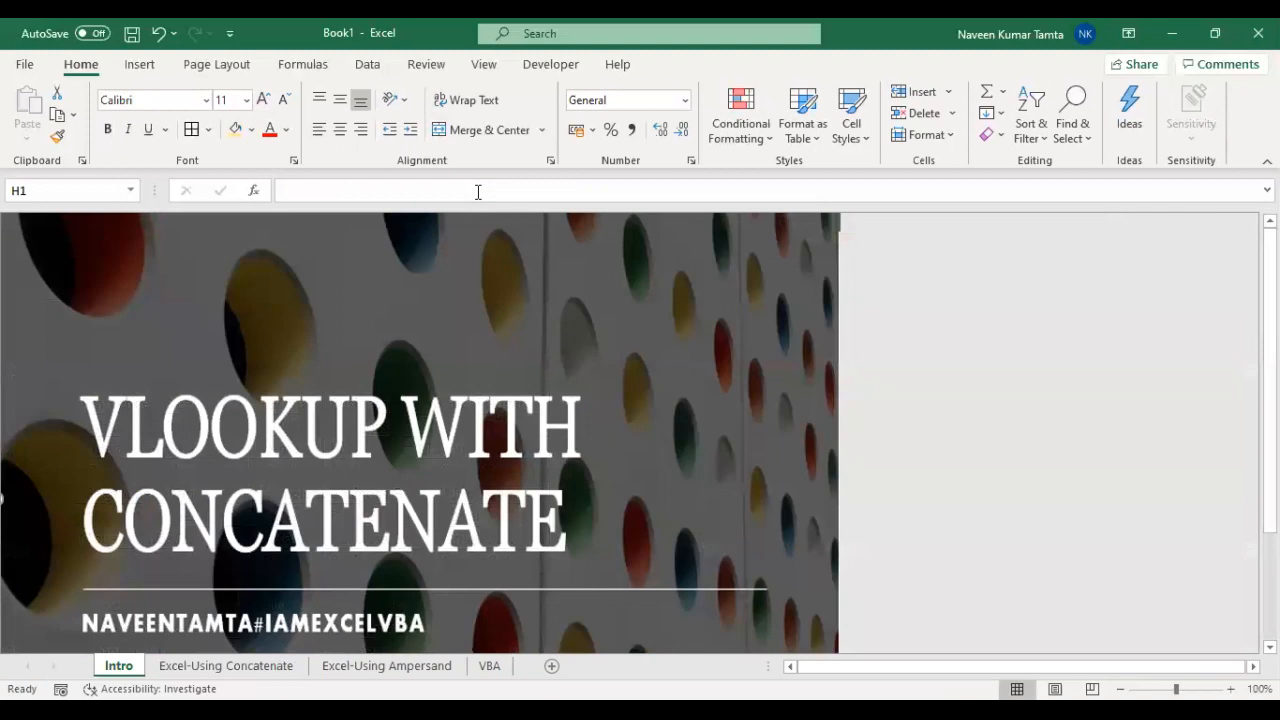
key(ctrl+Page_Down)
key(ctrl+Page_Down)
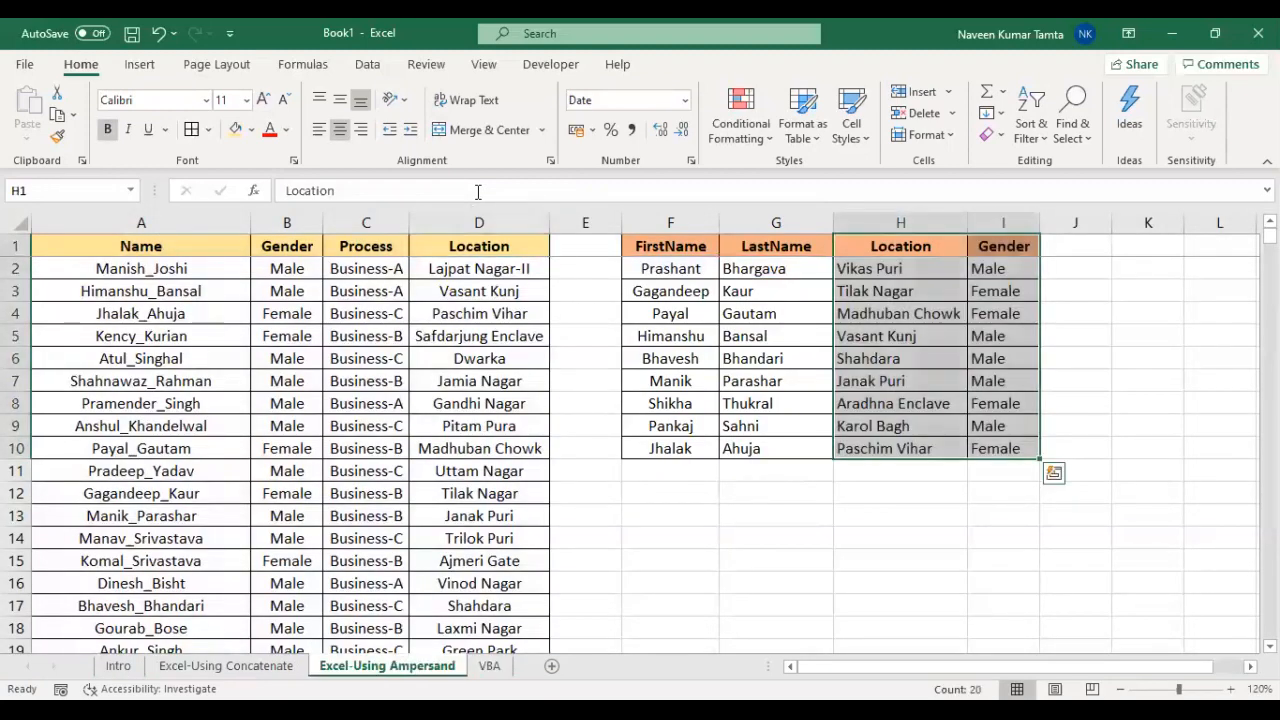
key(Left)
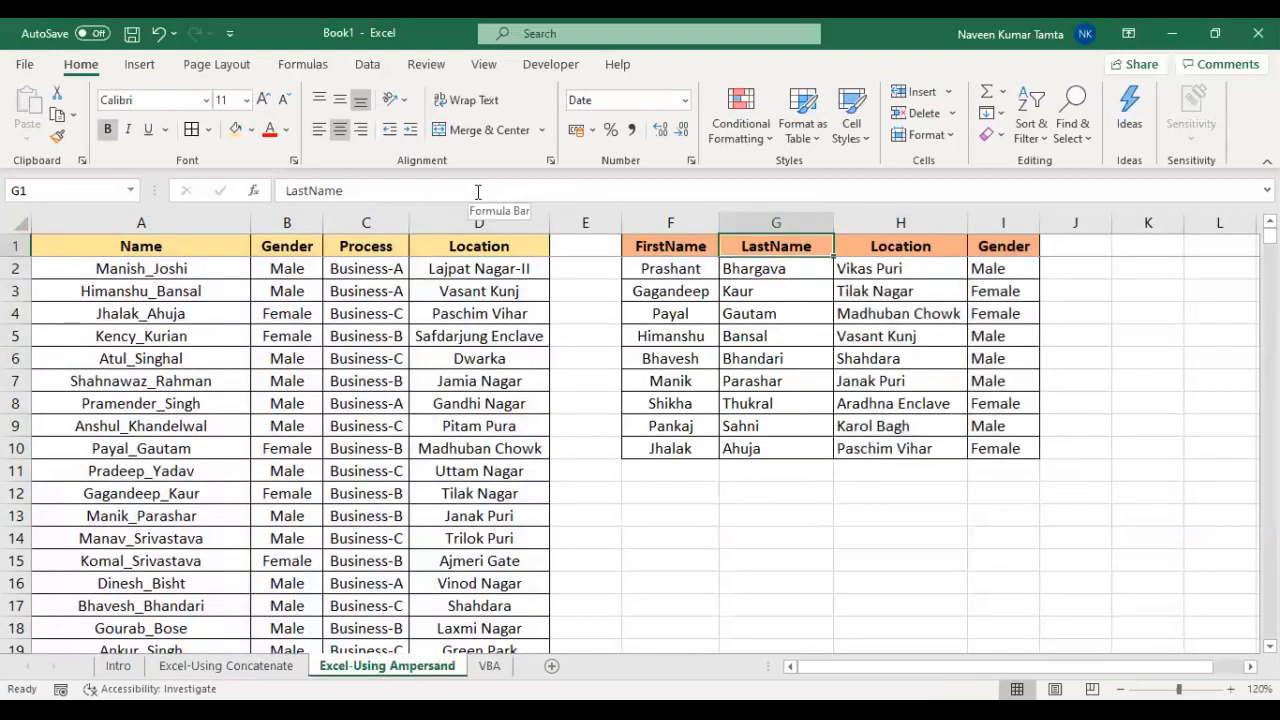
key(ctrl+Page_Up)
key(ctrl+Page_Up)
key(ctrl+Page_Down)
key(ctrl+Page_Down)
key(Left)
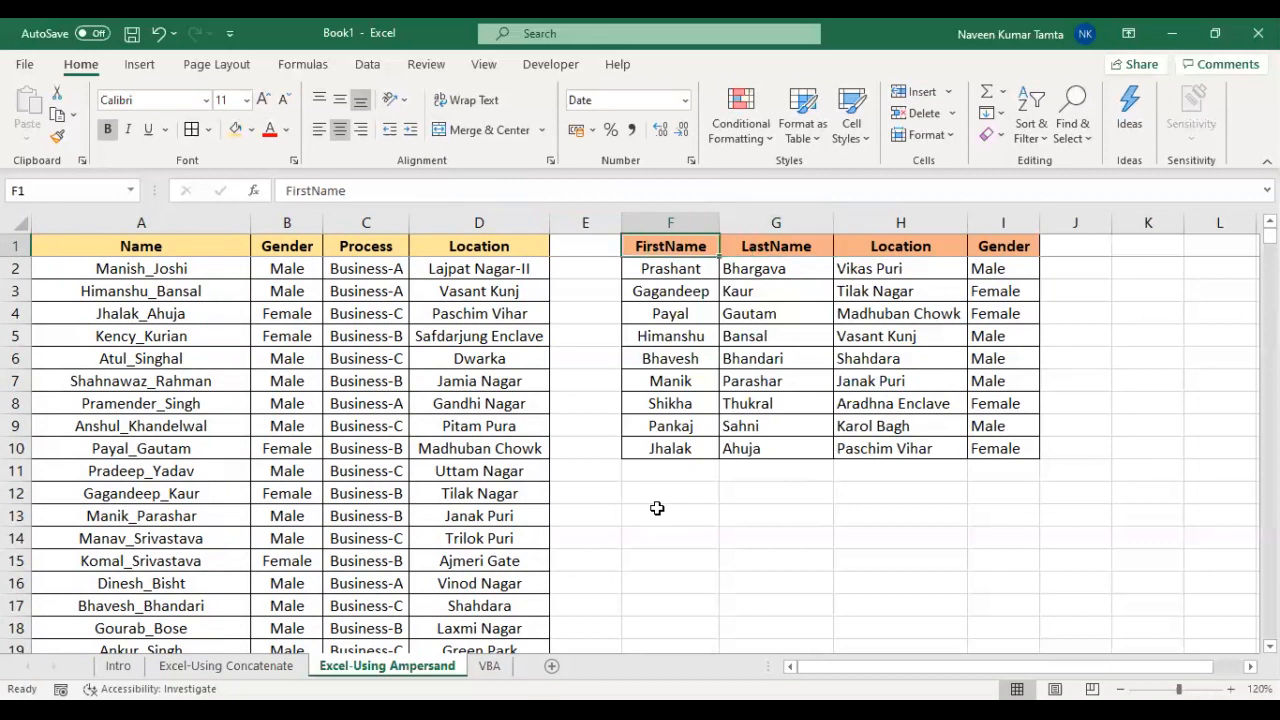
On the VBA sheet, draw an ActiveX command button below the FirstName and LastName table, around rows 12 and 13
key(ctrl+Page_Down)
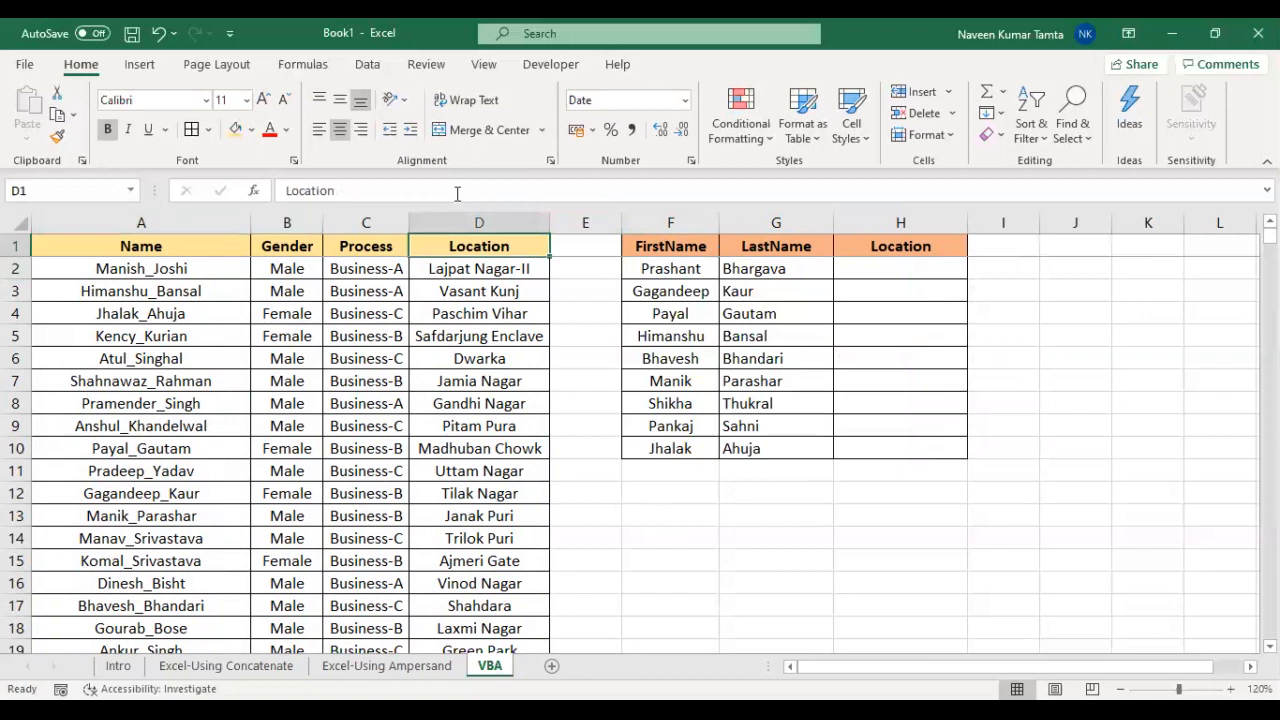
click(549, 66)
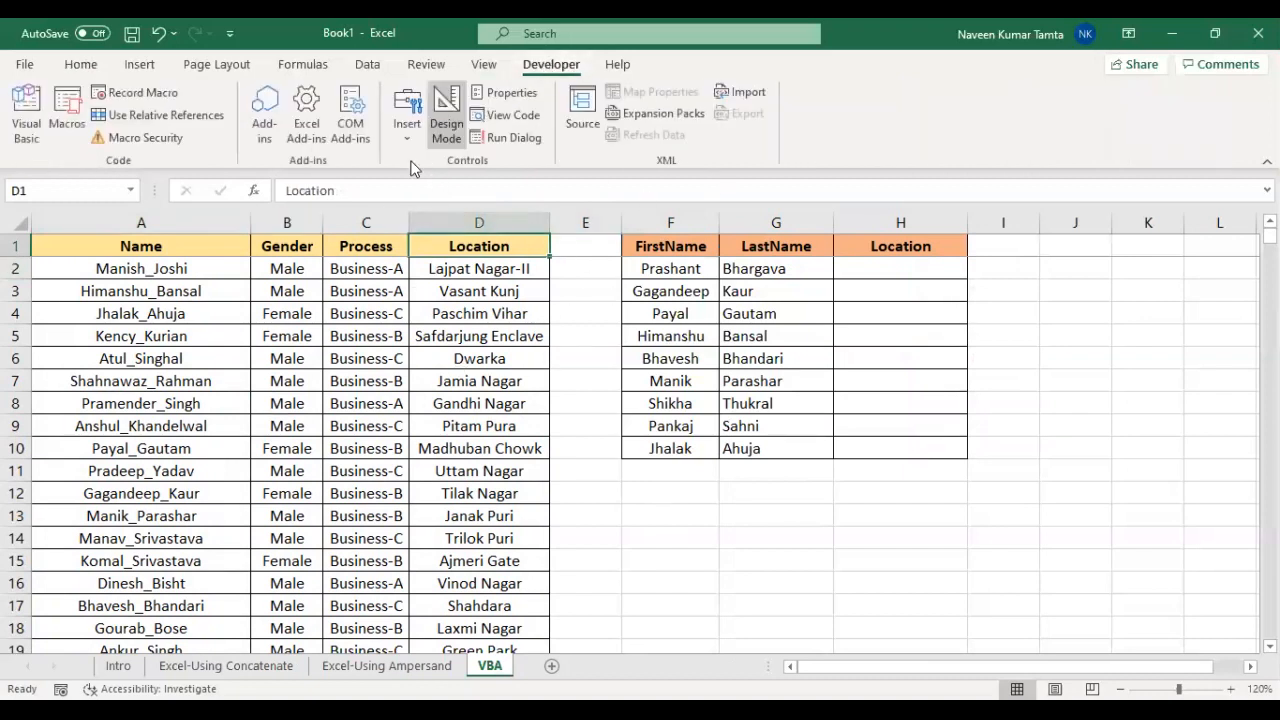
click(405, 130)
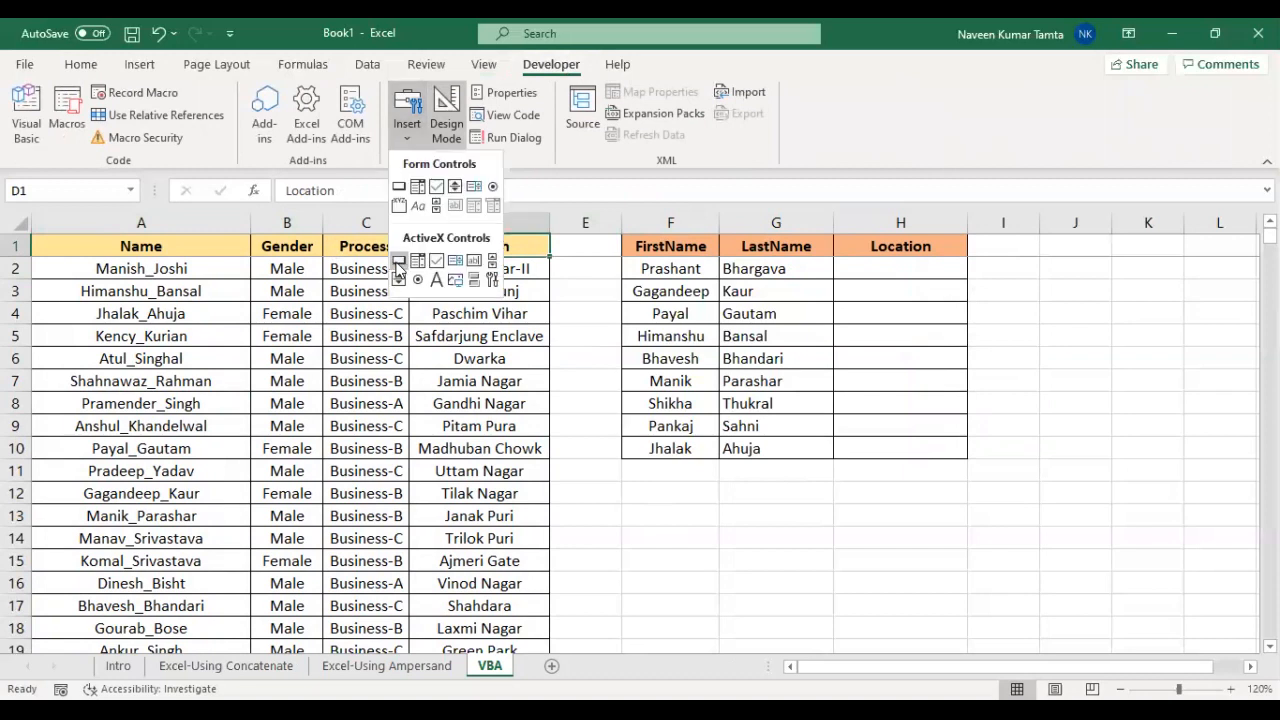
click(399, 261)
drag(672, 479, 864, 509)
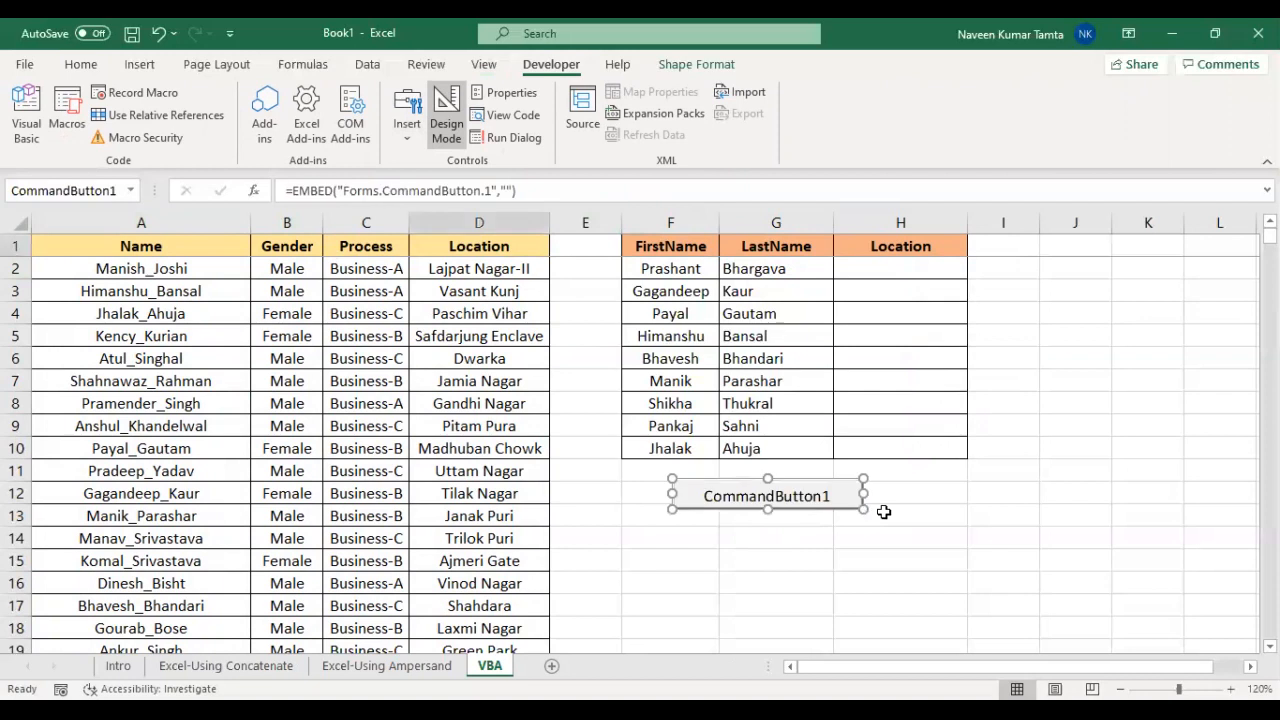
Set the command button's caption to Fetch_Emp_Details and make the button slightly taller
drag(767, 509, 767, 522)
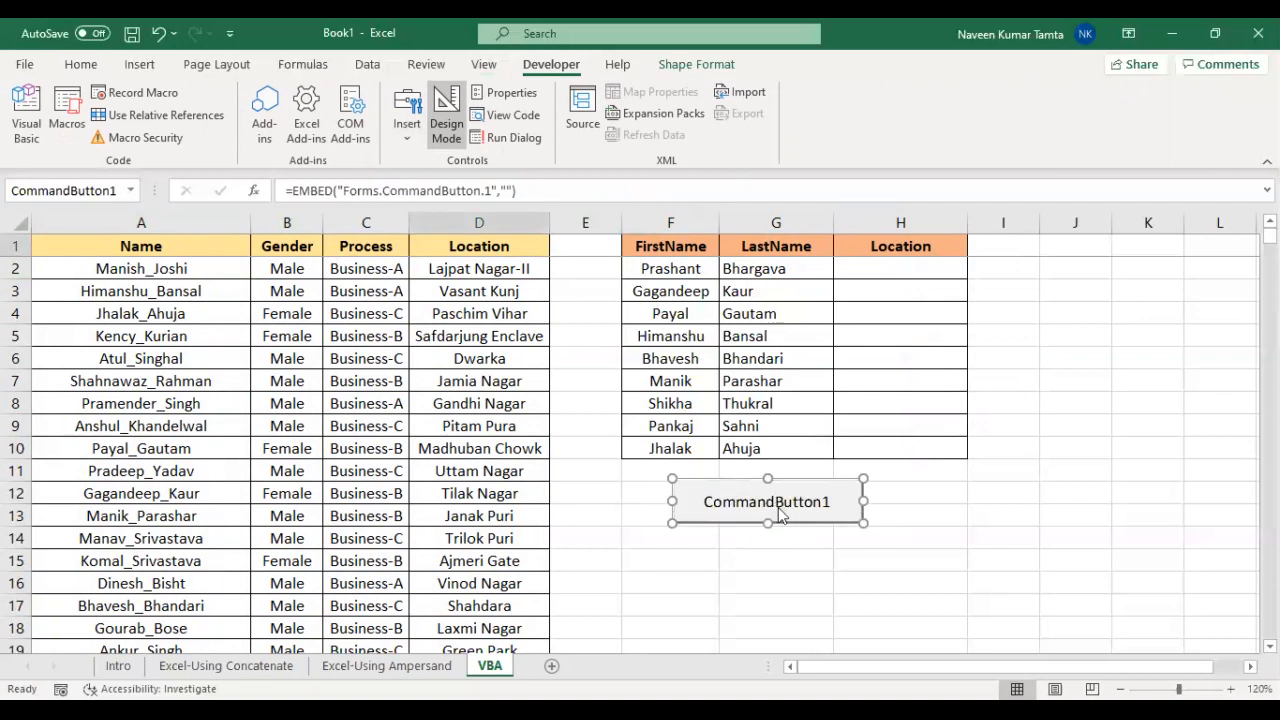
right_click(778, 512)
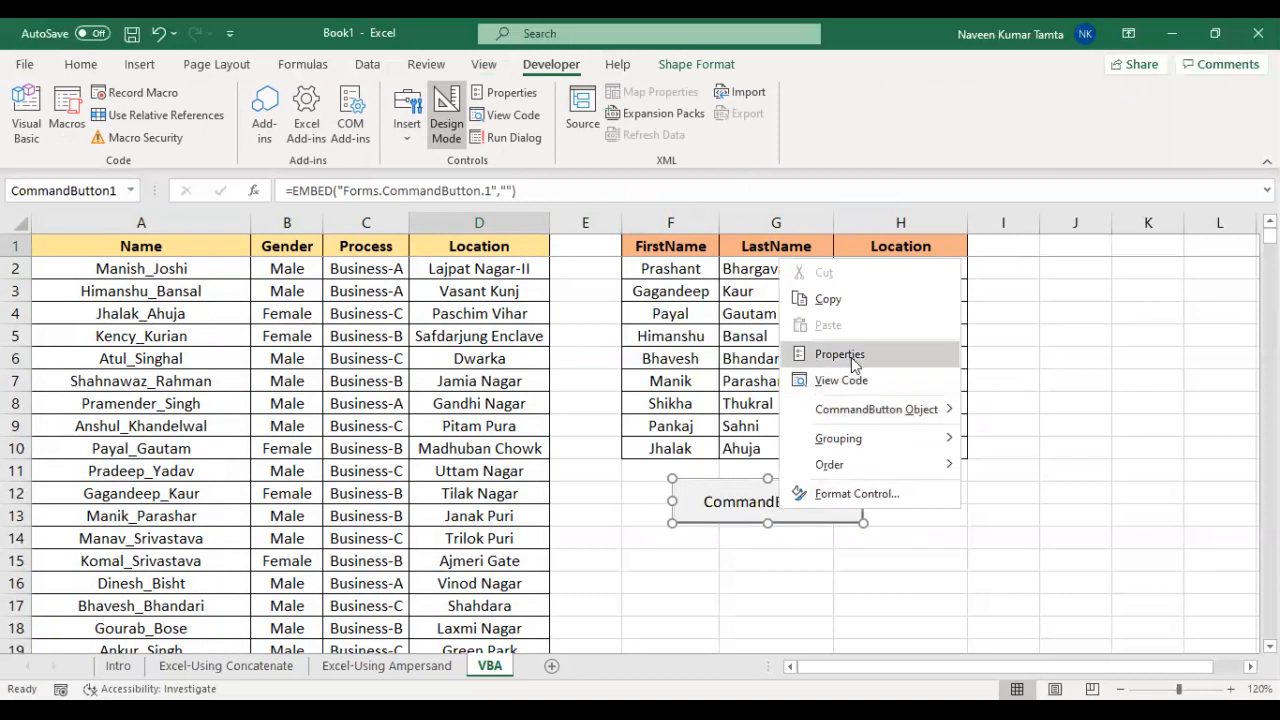
click(840, 354)
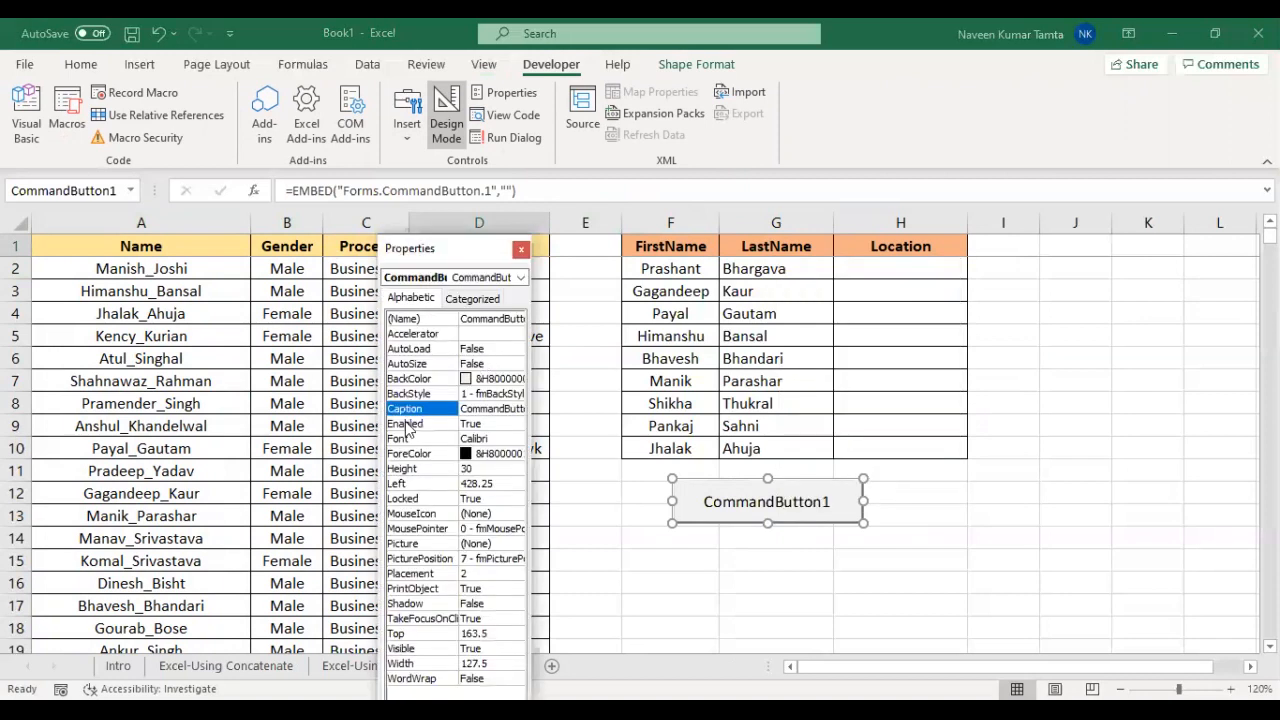
key(Tab)
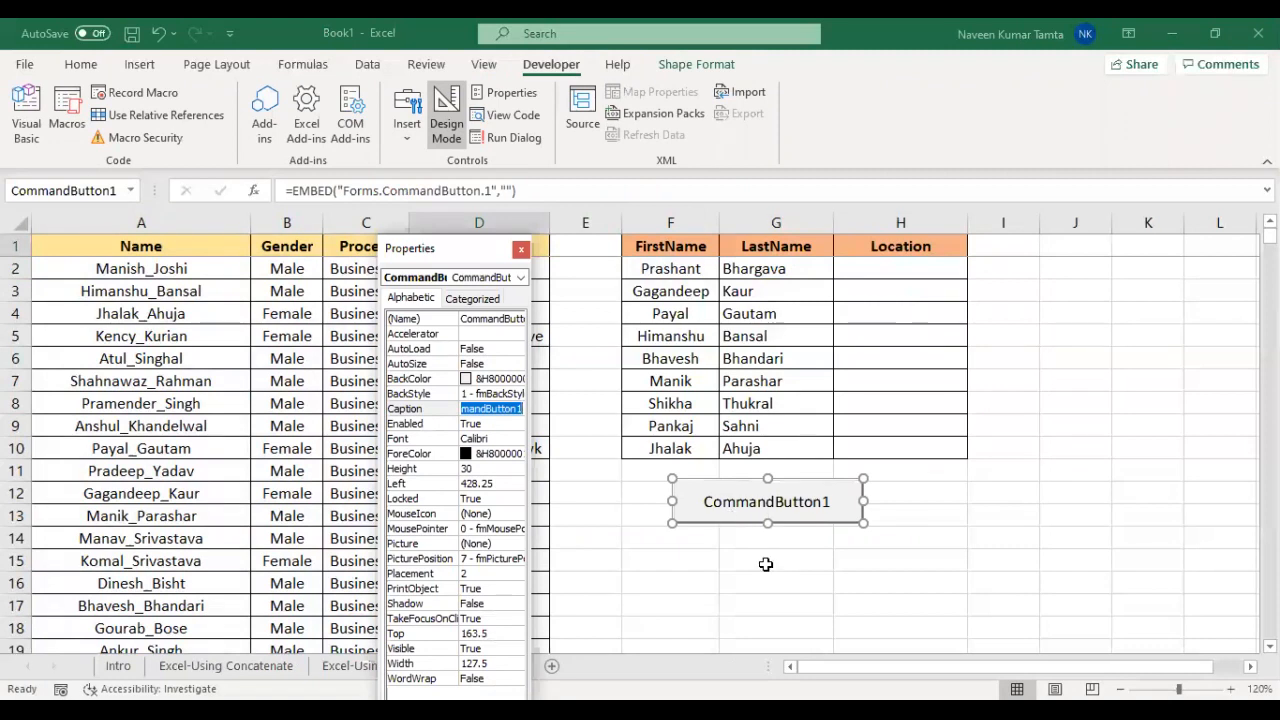
text(Fetcgh)
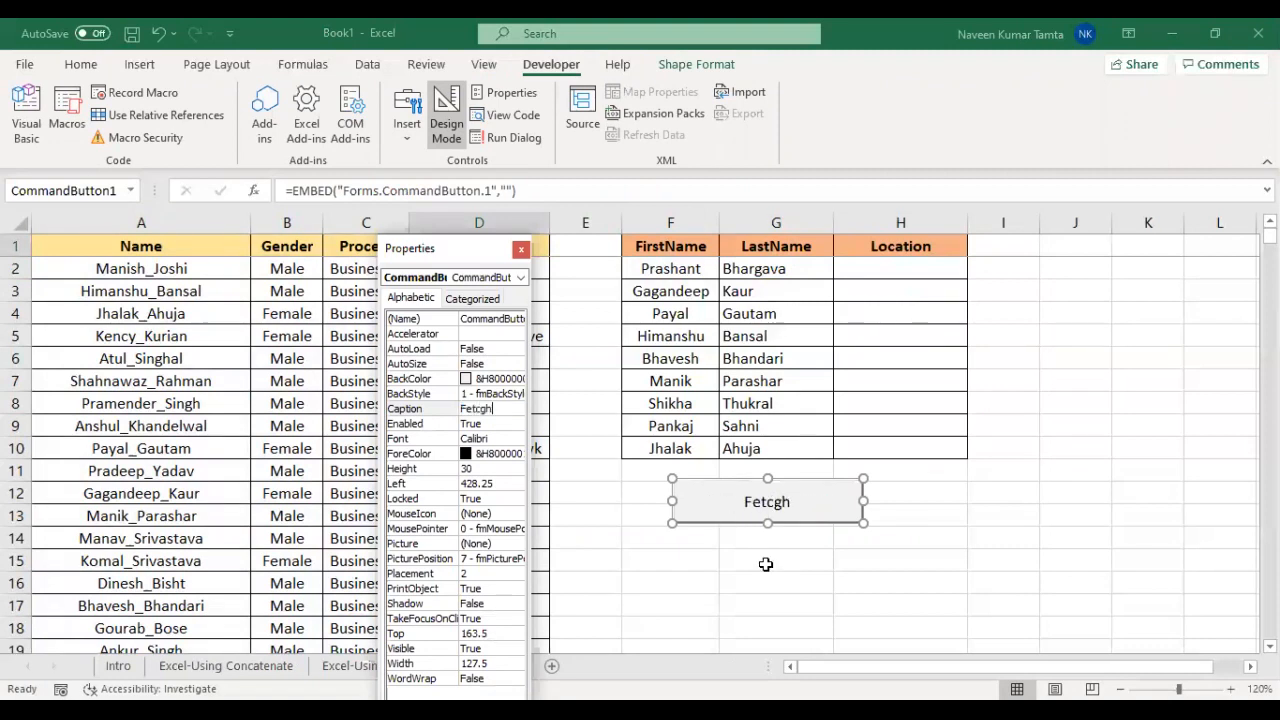
key(BackSpace)
key(BackSpace)
text(h_Emp_Date)
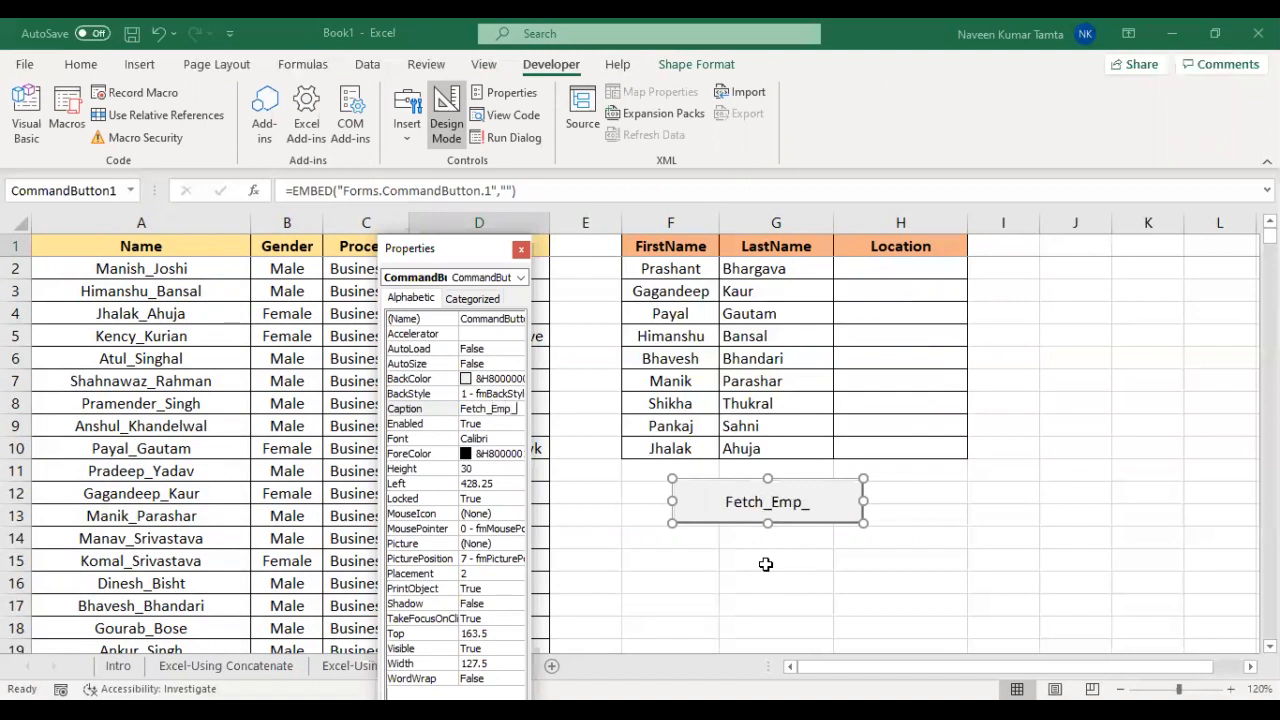
key(BackSpace)
key(BackSpace)
key(BackSpace)
text(etails)
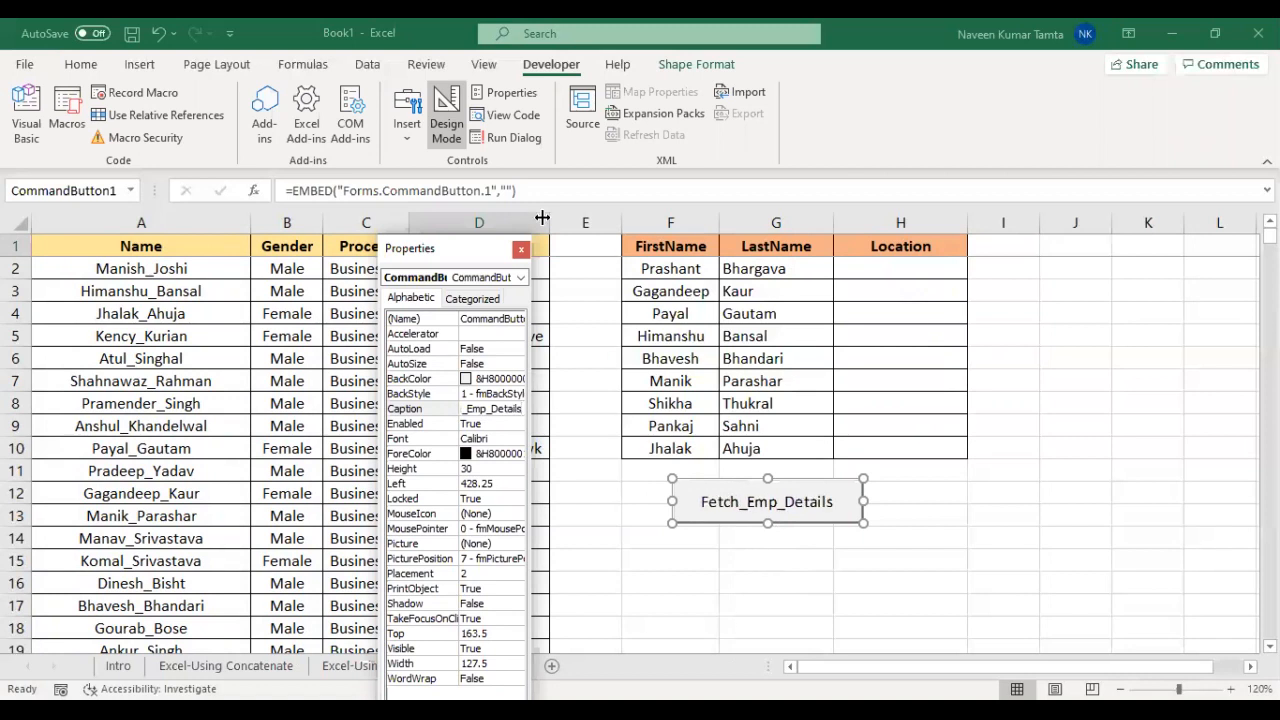
click(521, 249)
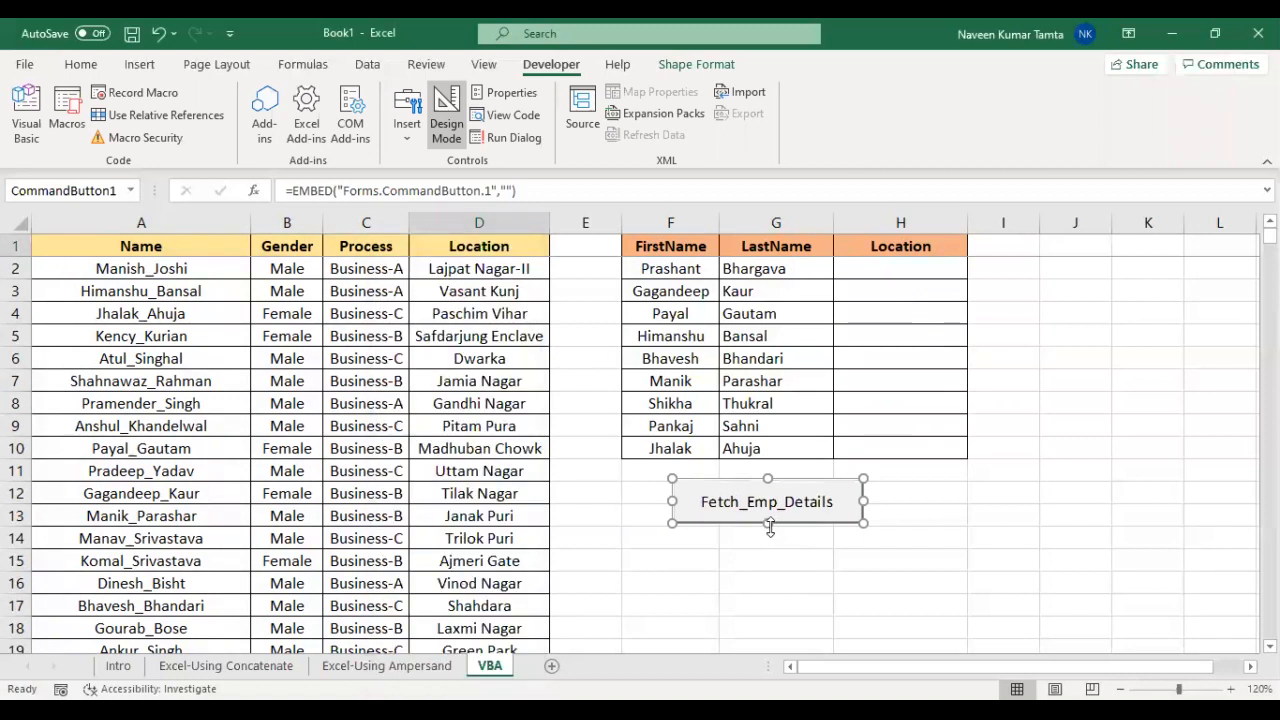
drag(767, 523, 767, 517)
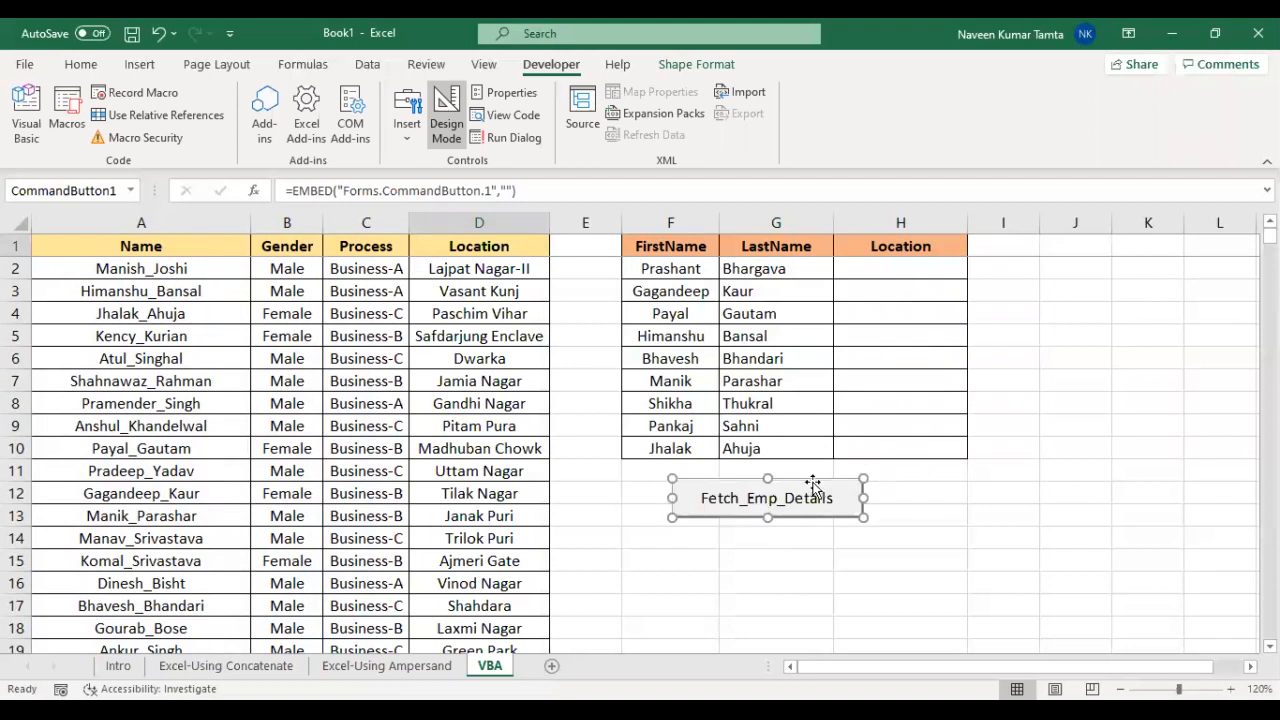
Open the Fetch_Emp_Details button's click procedure, remove the blank lines above it and add an empty line inside
double_click(812, 489)
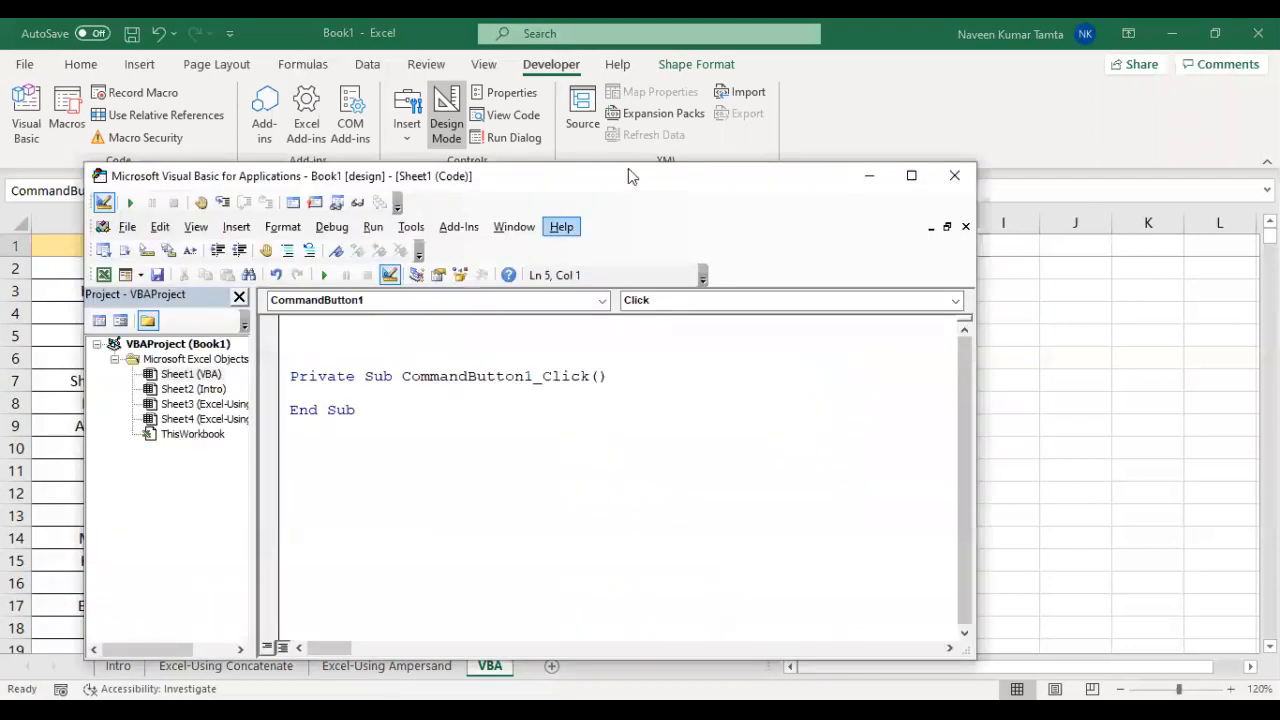
click(463, 329)
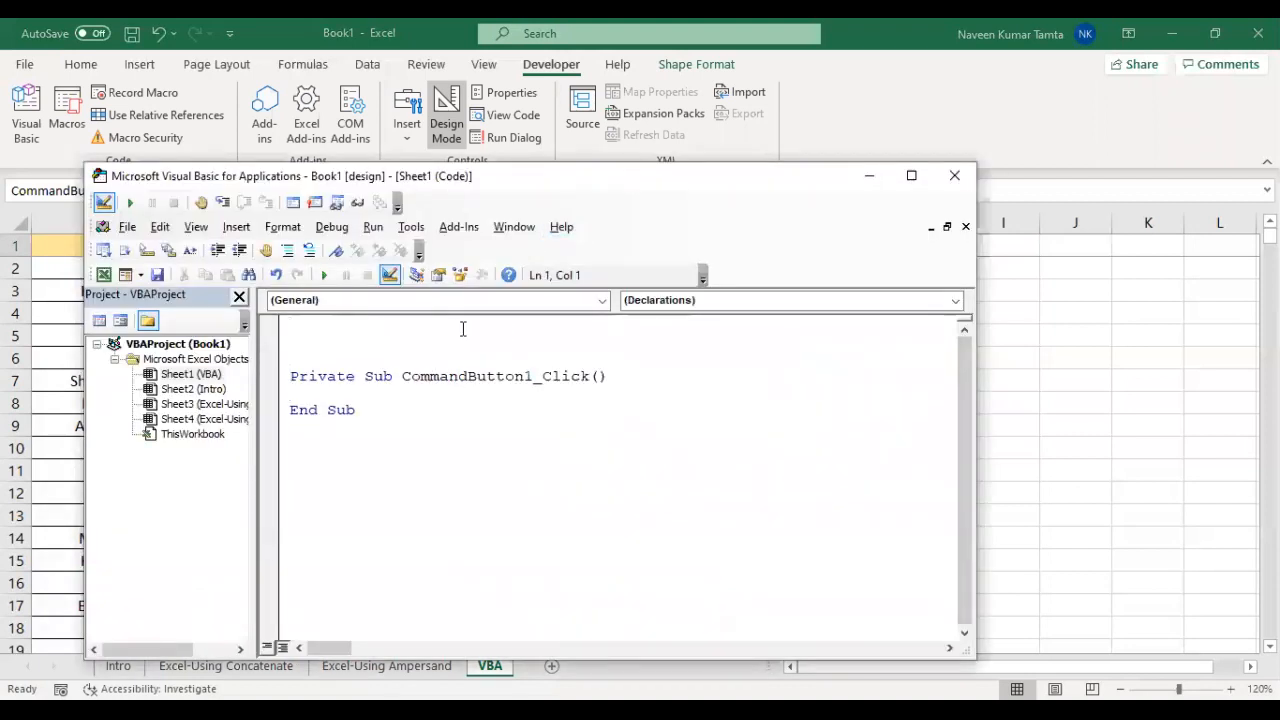
key(Delete)
key(Delete)
key(Delete)
key(Down)
key(Return)
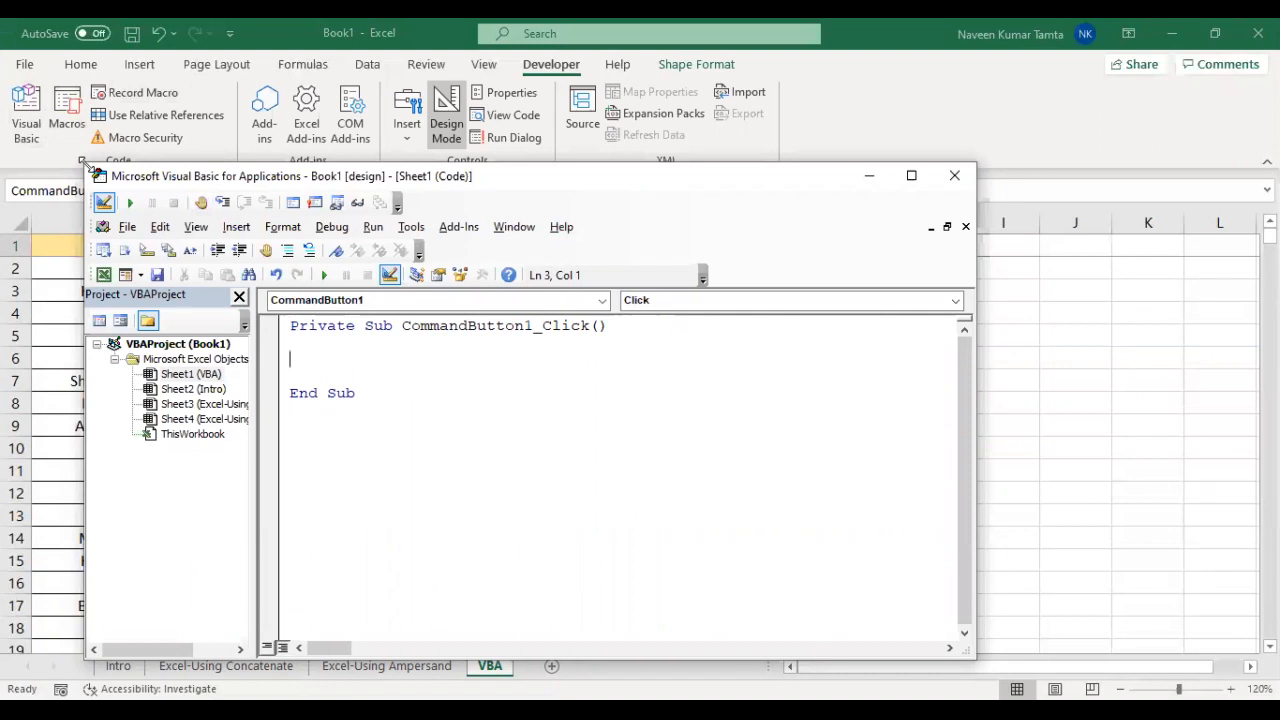
Narrow and reposition the code editor window clear of the Name table, and shift the Fetch_Emp_Details button toward column E
drag(85, 163, 383, 159)
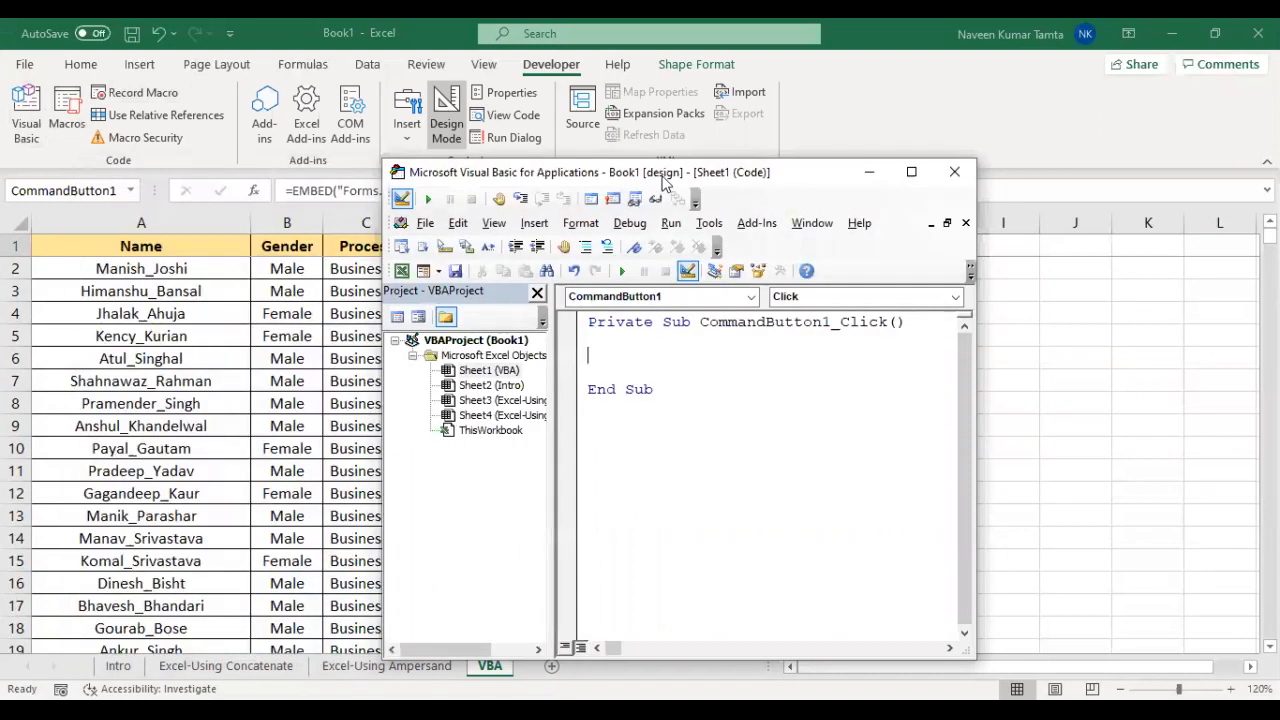
drag(663, 180, 295, 132)
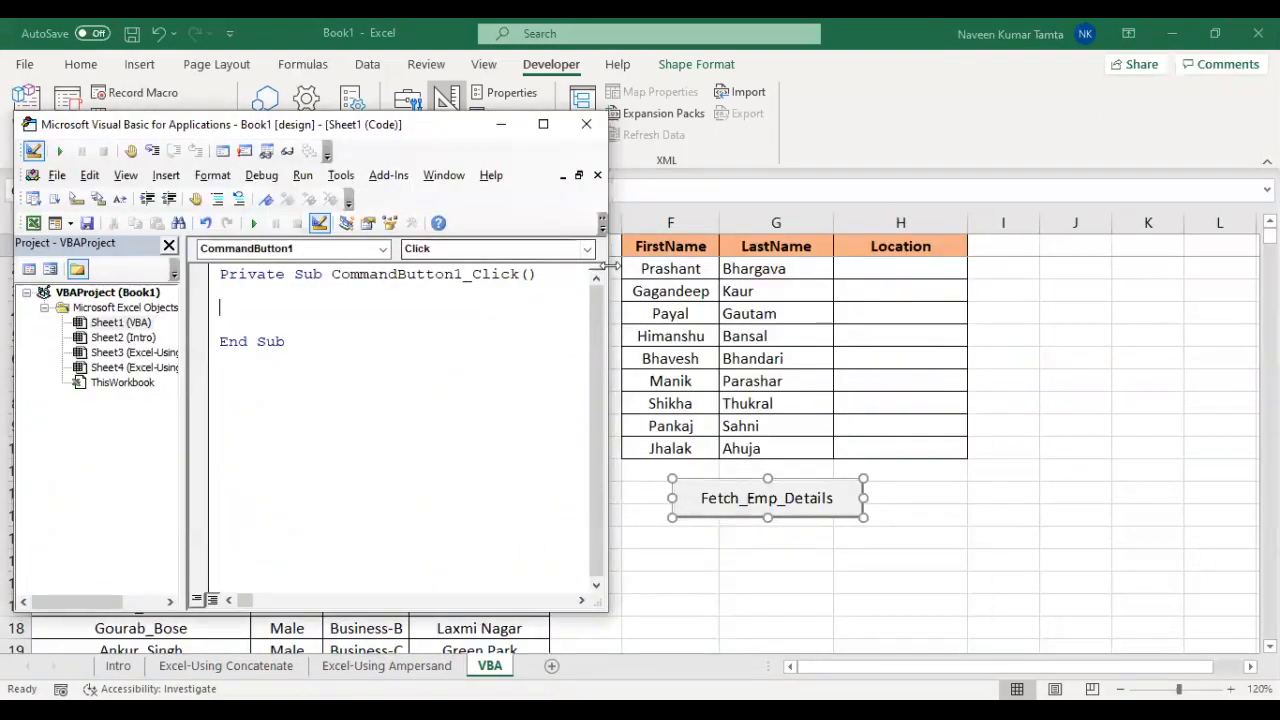
drag(606, 265, 696, 265)
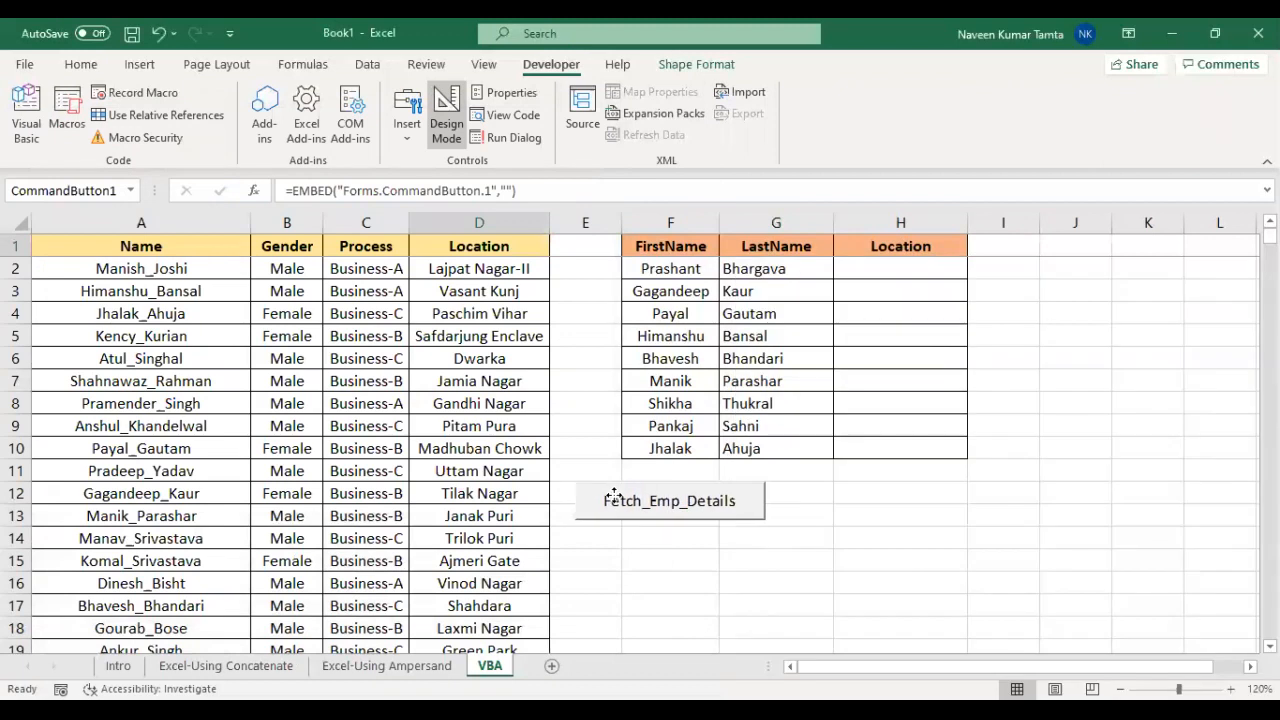
click(614, 497)
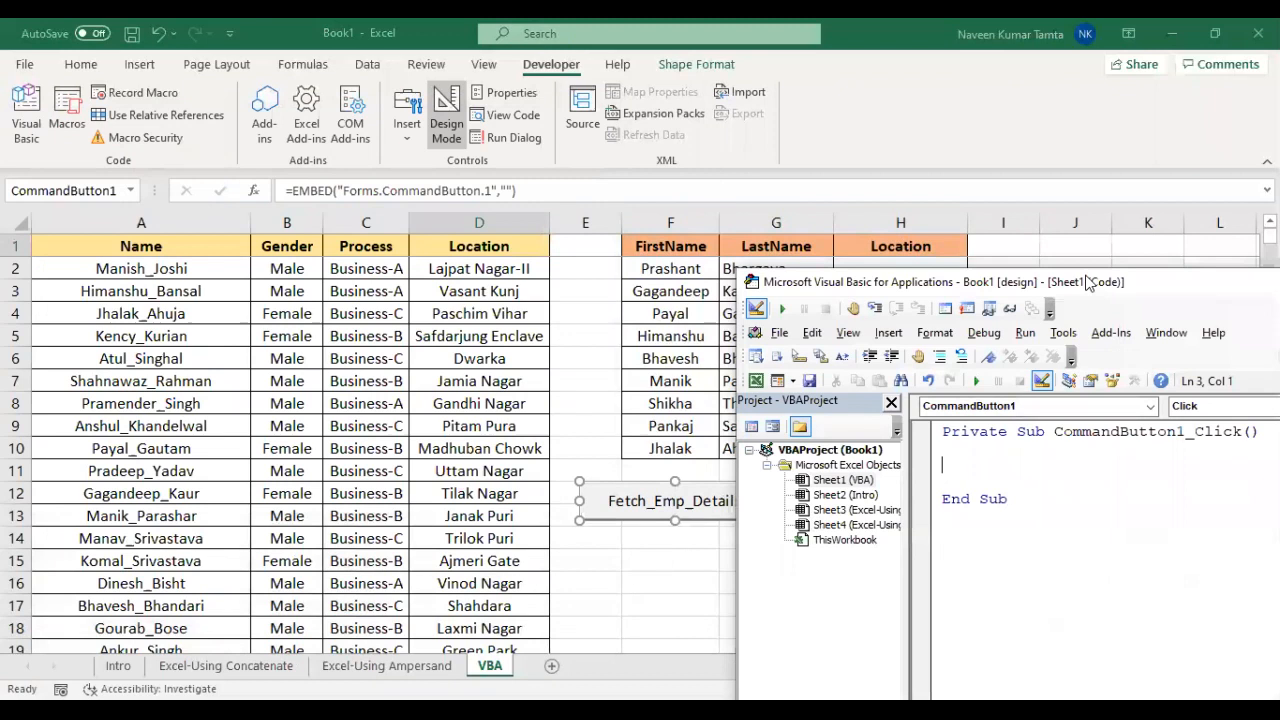
drag(1088, 283, 1034, 268)
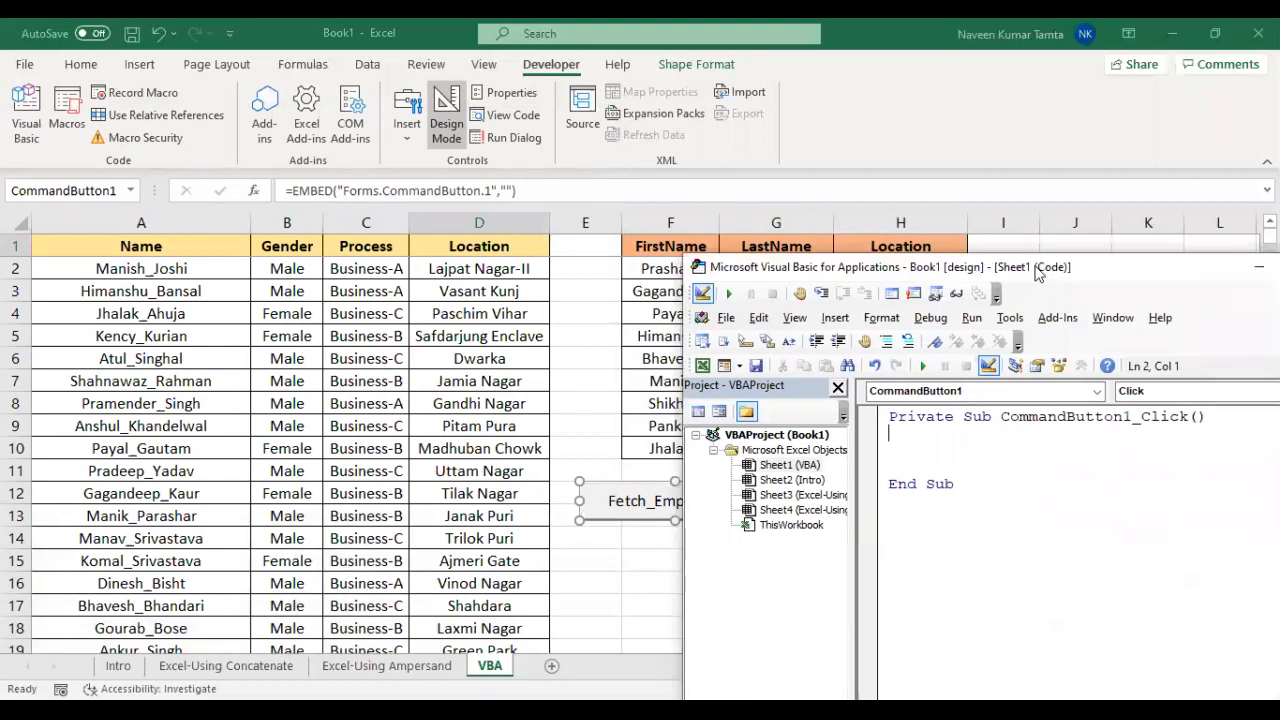
Declare the variable LookupValue As Integer at the start of the button's click procedure
text(dim Lookup value a)
key(BackSpace)
key(ctrl+Left)
key(BackSpace)
key(End)
key(ctrl+Left)
key(Right)
key(Right)
key(Right)
key(Right)
key(Right)
key(Right)
key(shift+Right)
text(V)
key(End)
text(as in)
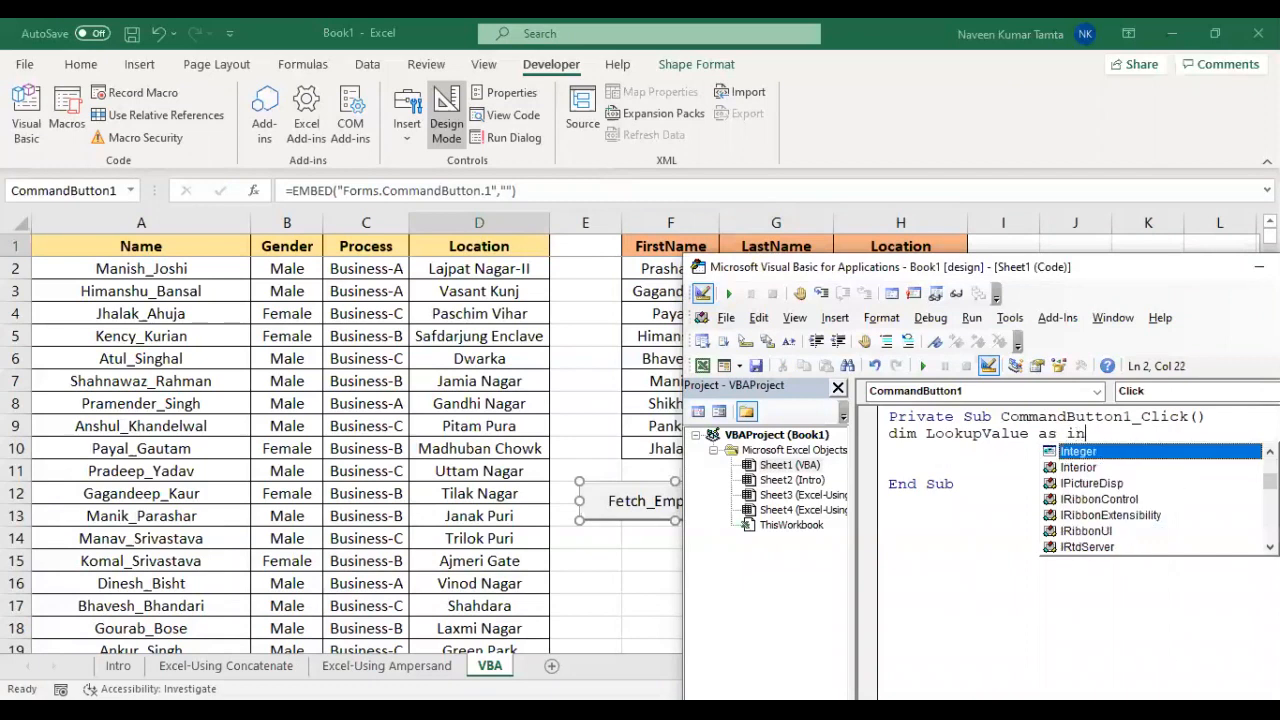
key(Tab)
key(Return)
Declare the variable MyTableArray As Range below the LookupValue declaration
text(dim MyTav)
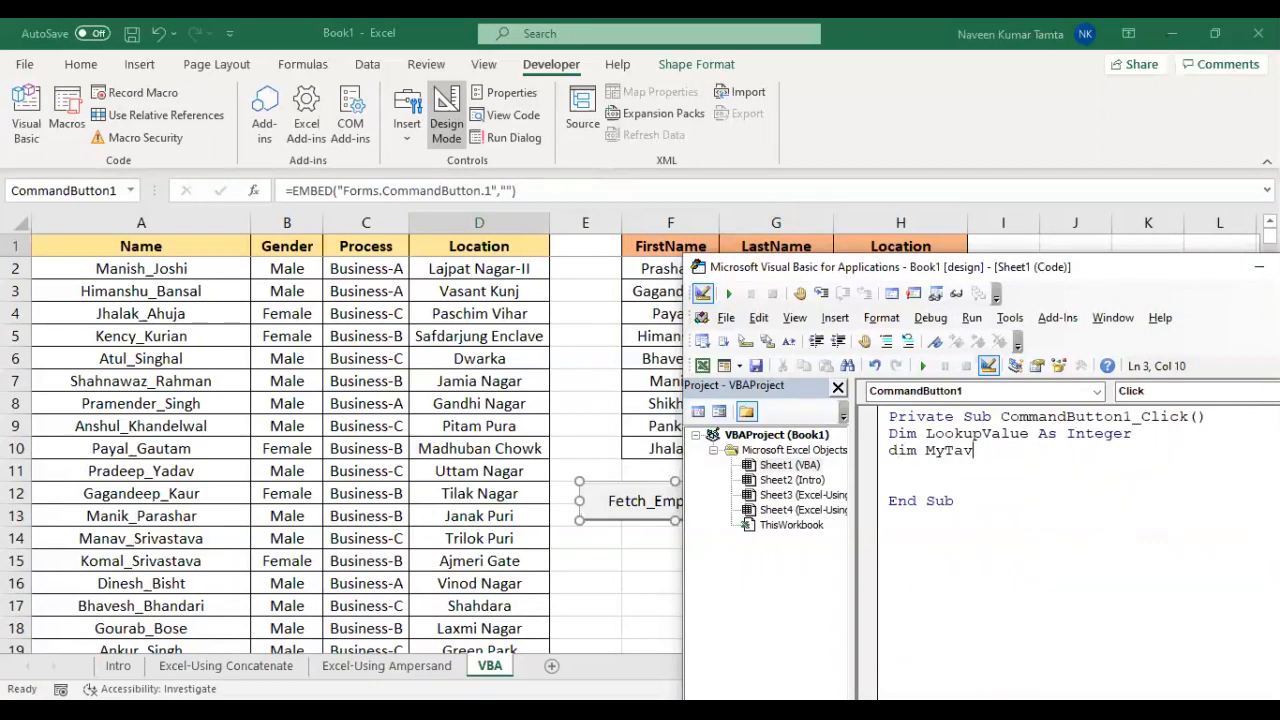
key(BackSpace)
text(b)
key(ctrl+space)
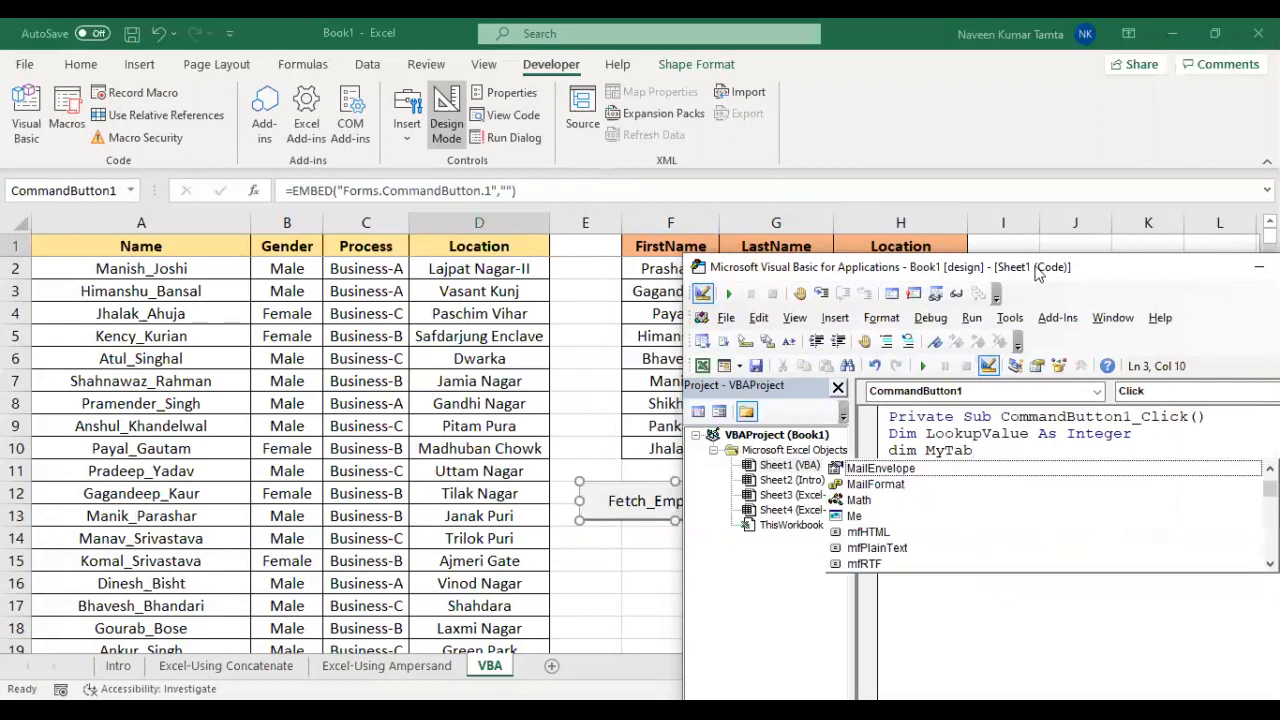
key(BackSpace)
key(Escape)
text(ble)
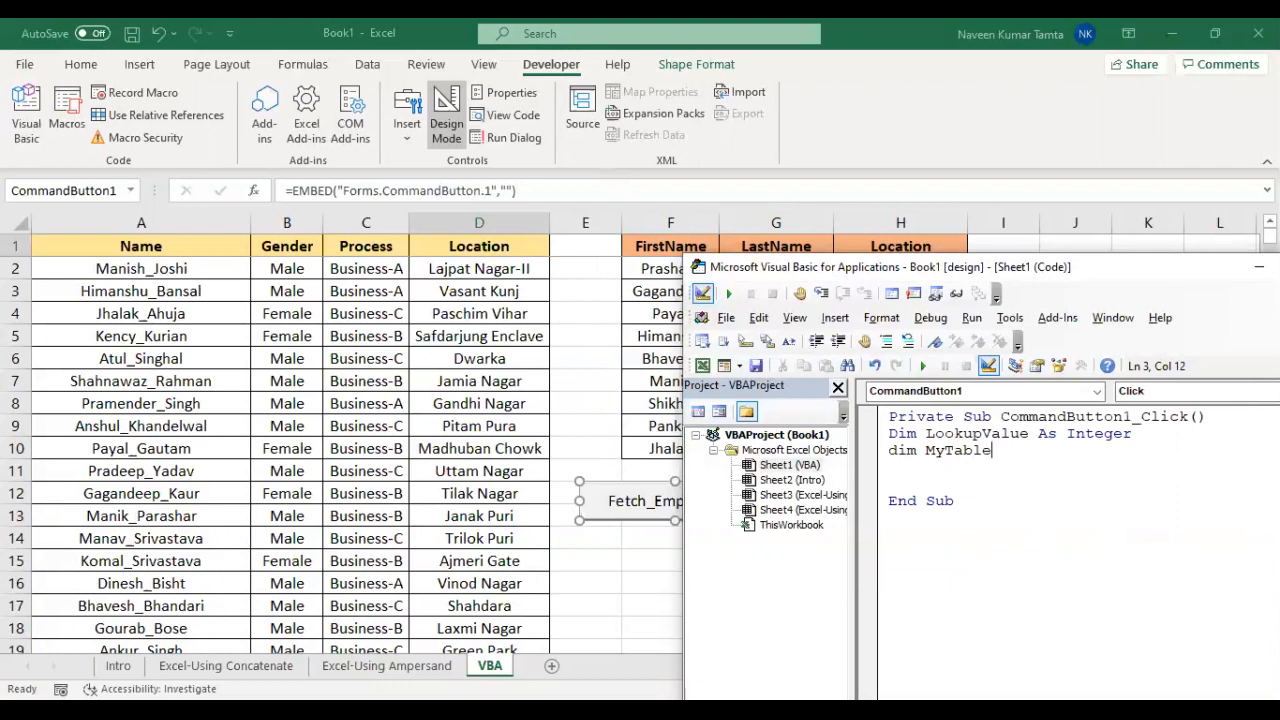
text(Array as rs)
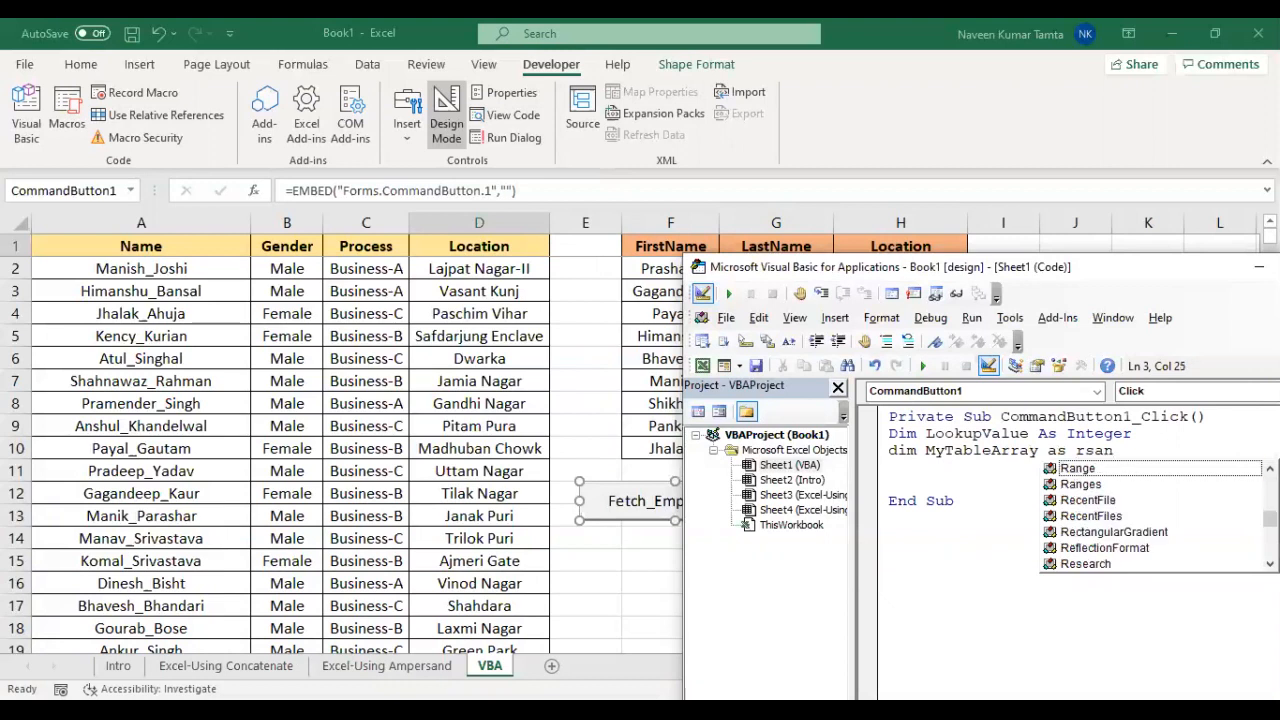
key(Tab)
key(Return)
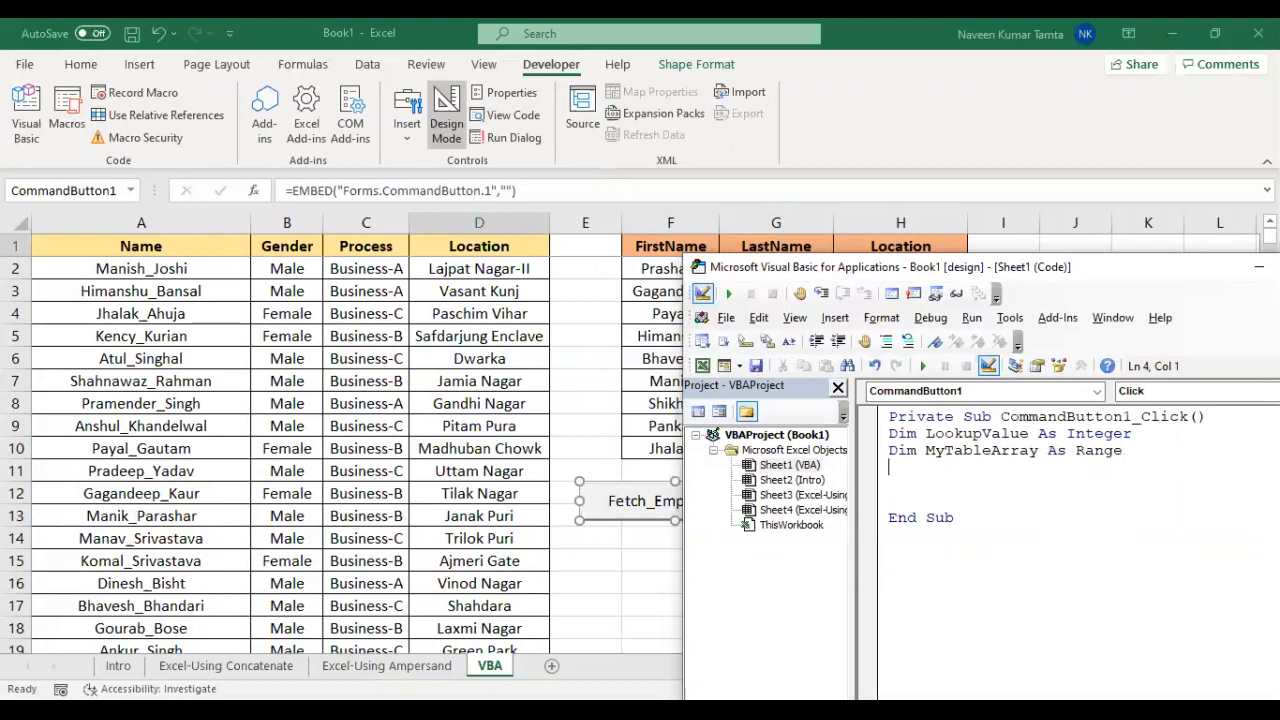
Declare LastRow As Integer below MyTableArray and add several blank lines before End Sub, with the editor window fully in view
text(dim LastRow as Integer)
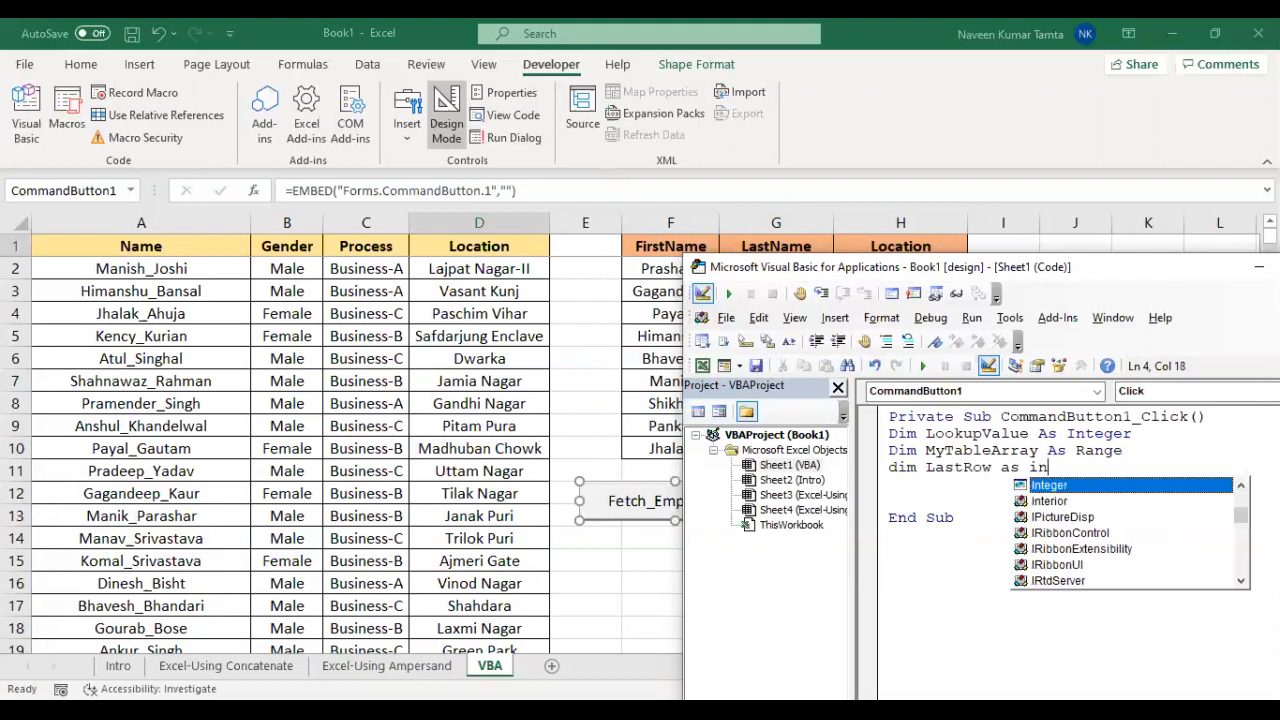
key(Return)
key(Return)
key(Return)
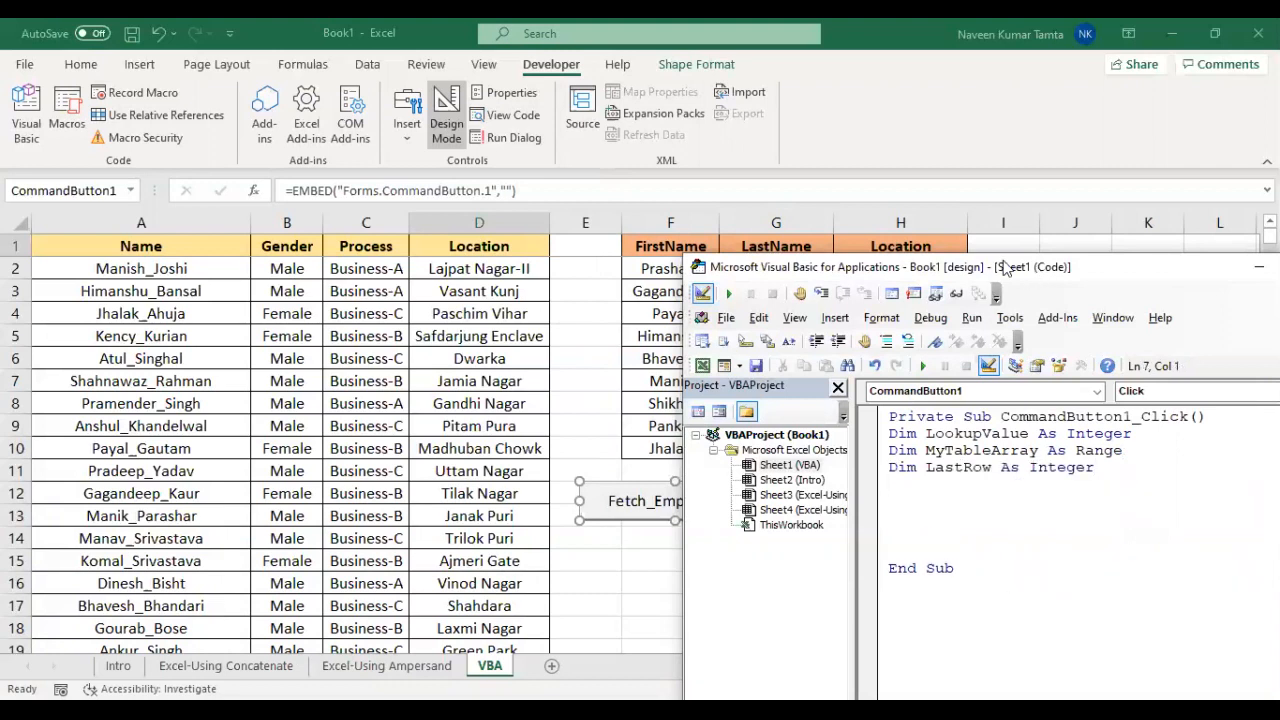
drag(973, 270, 820, 149)
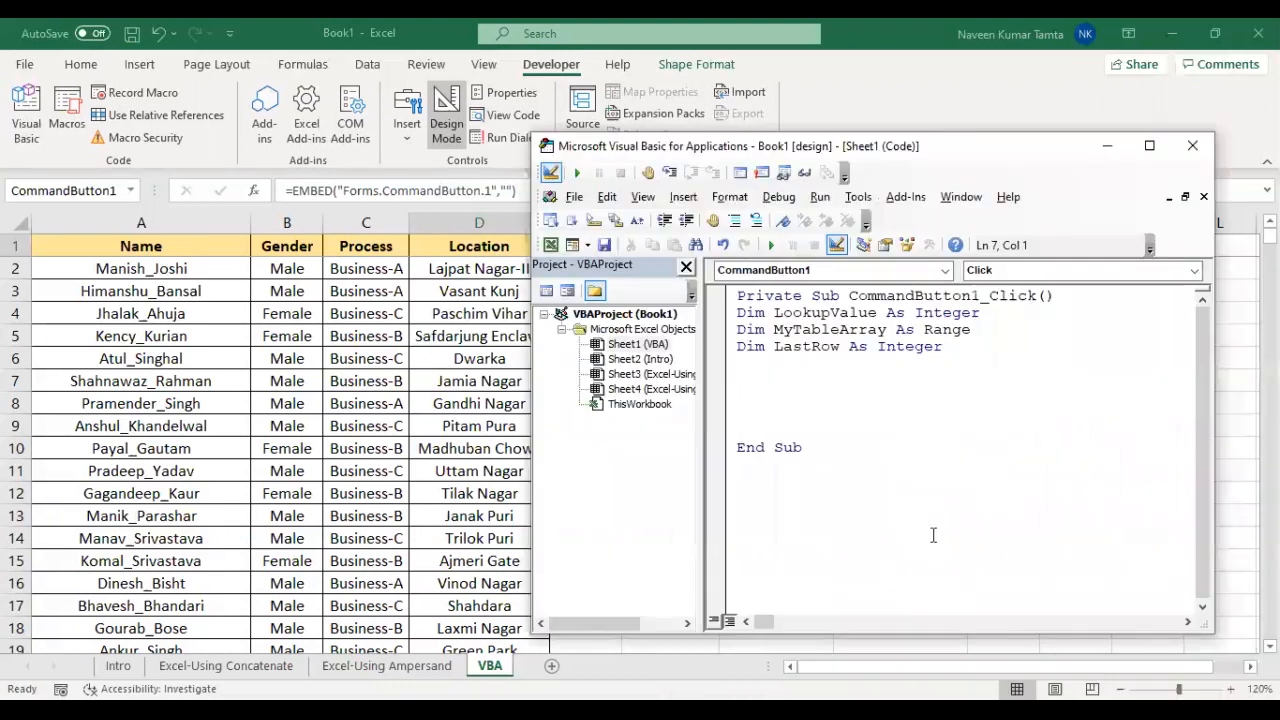
key(Return)
key(Return)
key(Return)
Highlight LastRow in its declaration and look at the tables on the VBA sheet before returning to the code
key(Up)
key(Up)
key(Up)
key(Up)
key(Up)
key(Up)
key(ctrl+Right)
key(ctrl+shift+Right)
key(shift+Left)
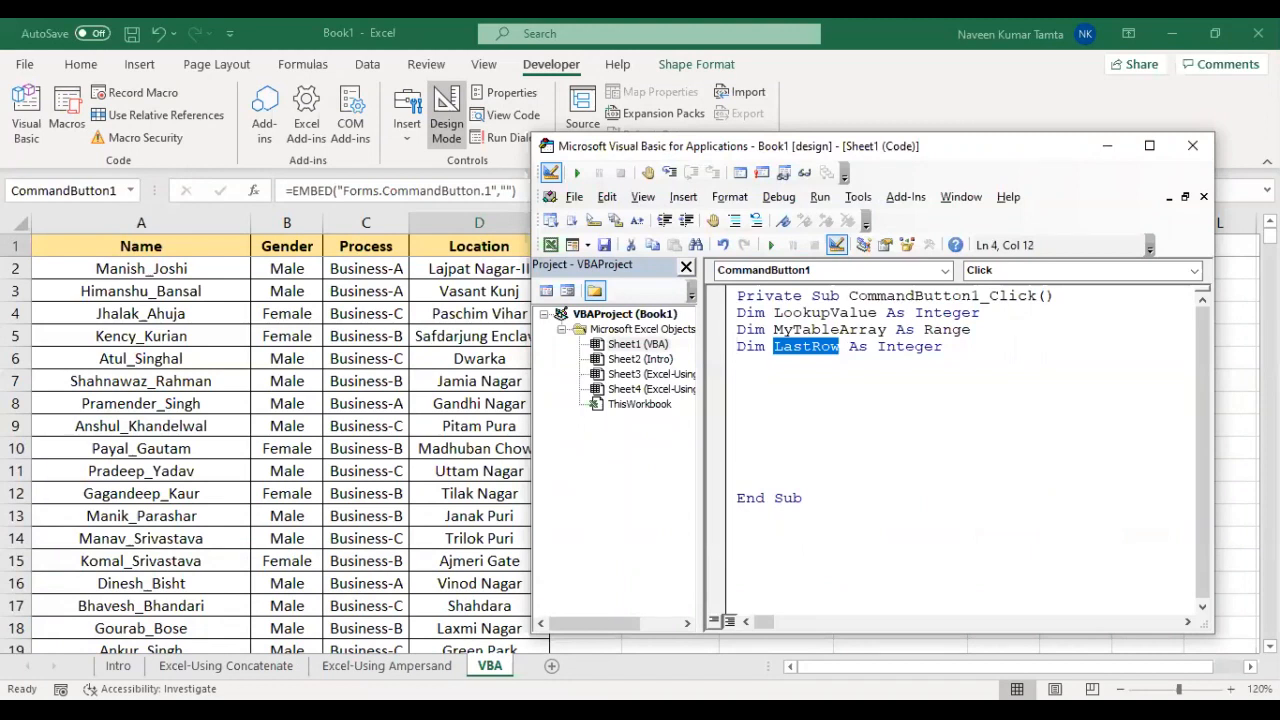
key(alt+F11)
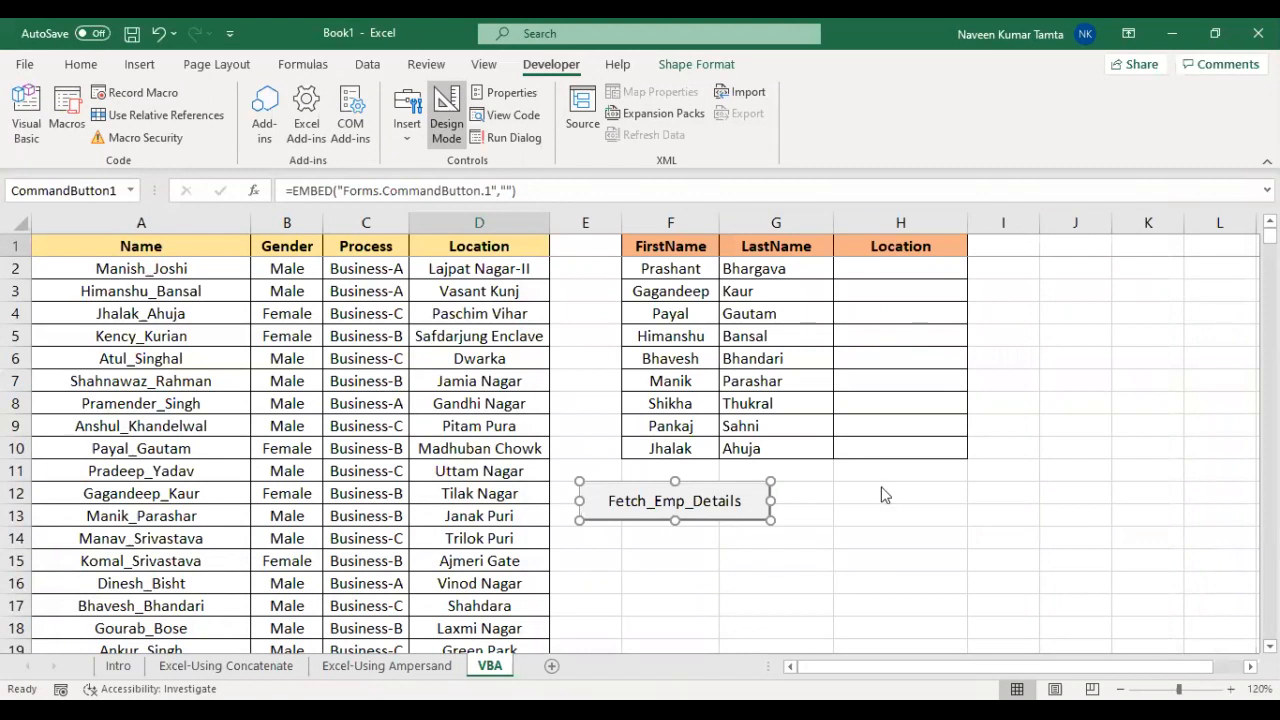
key(alt+F11)
Begin the assignment LastRow = Sheets("VBA").Cells(Rows.Count, below the declarations, with the code editor window maximized
click(740, 399)
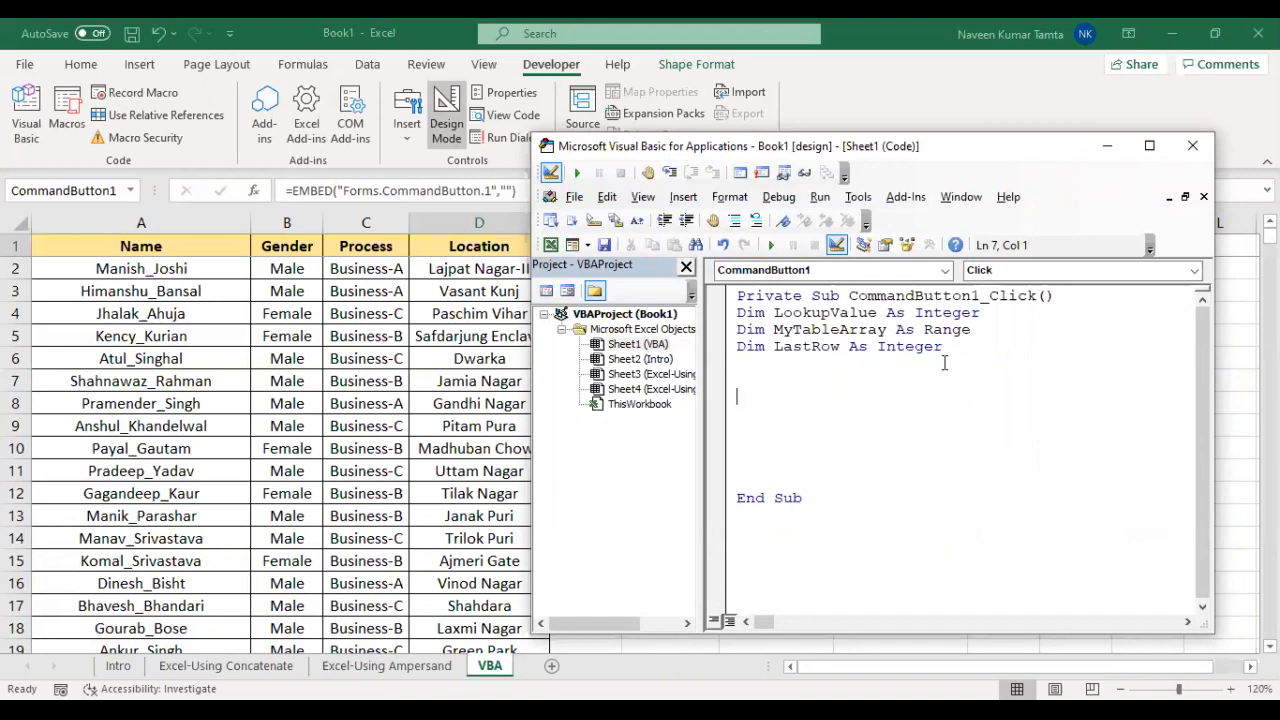
text(LastRow =)
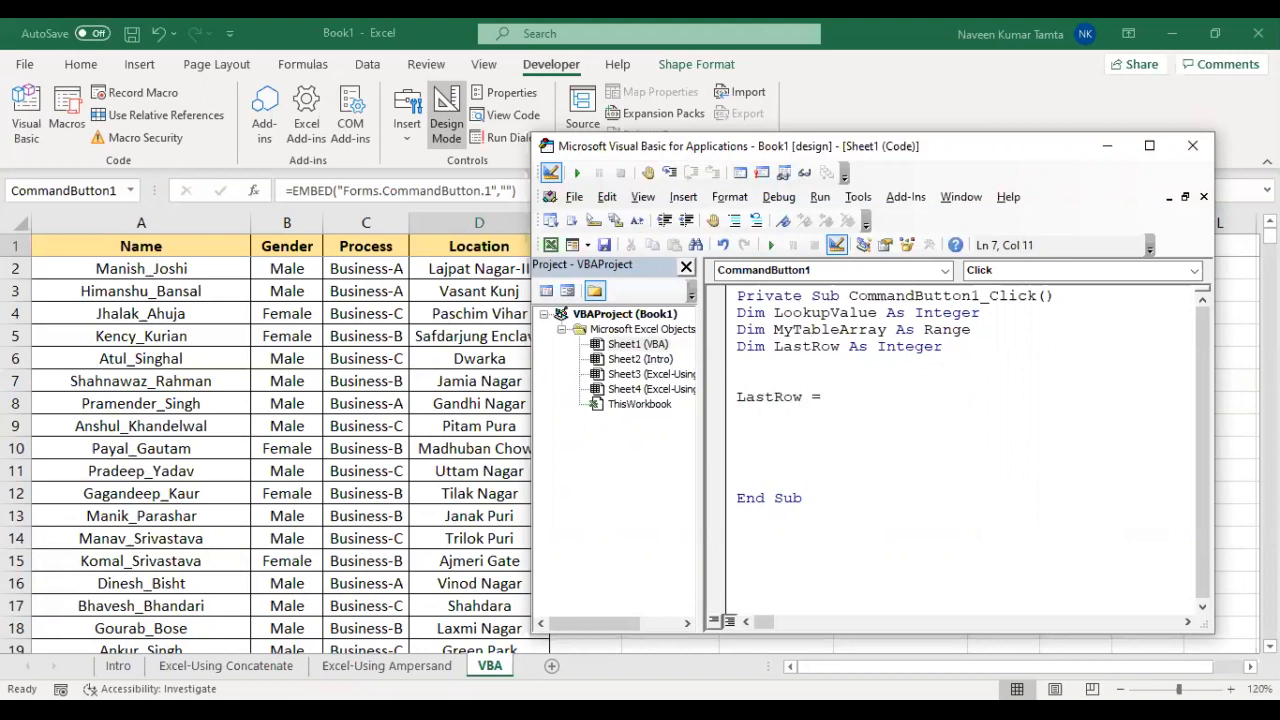
click(1149, 145)
text(Sheets)
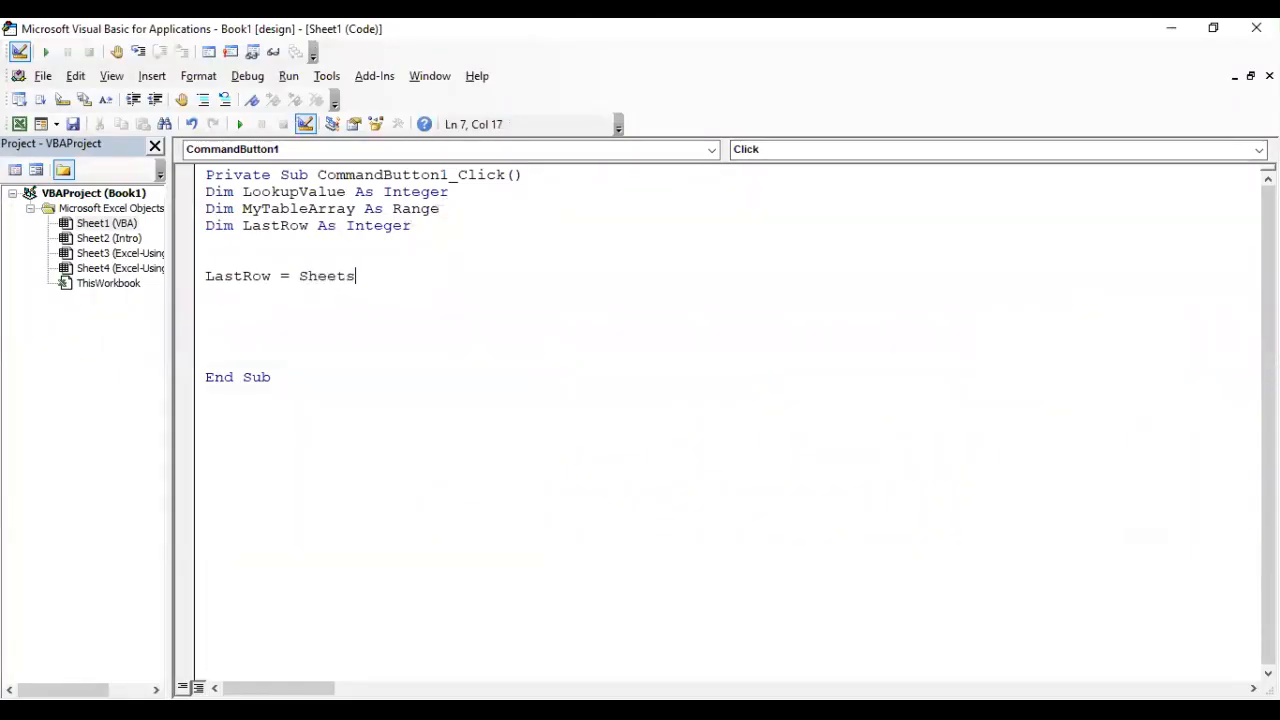
key(alt+F11)
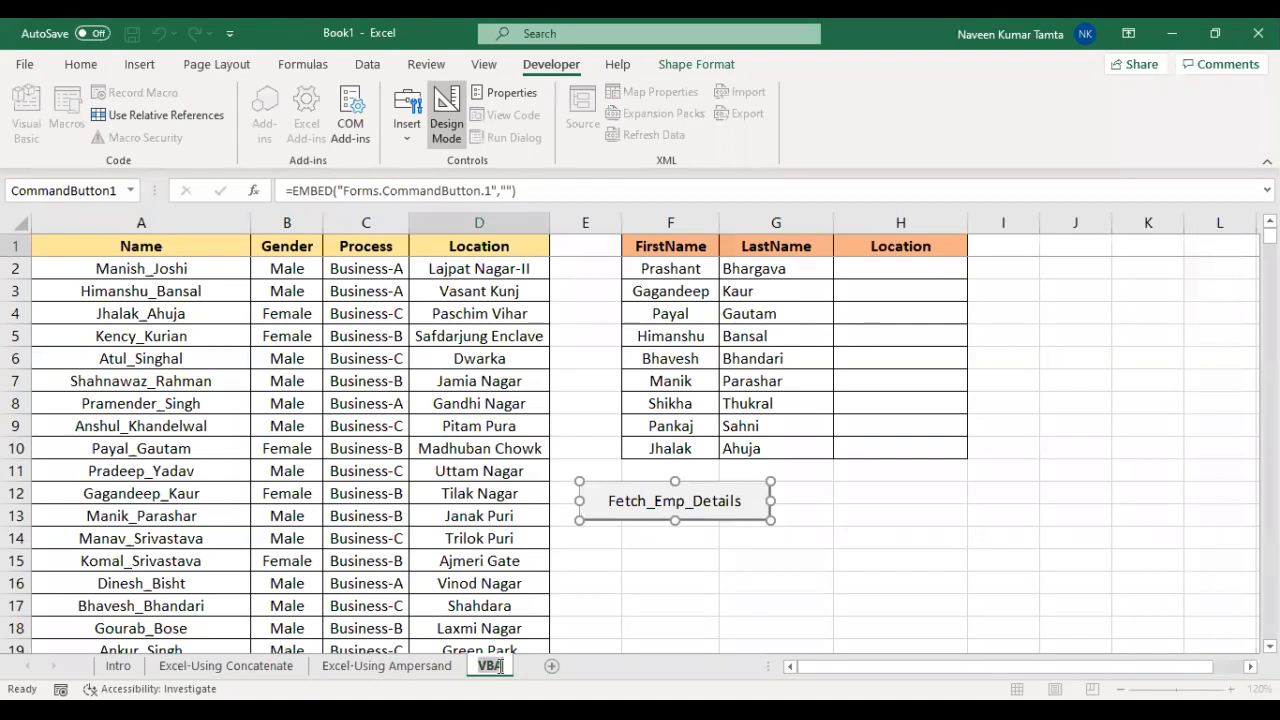
key(alt+F11)
text(()
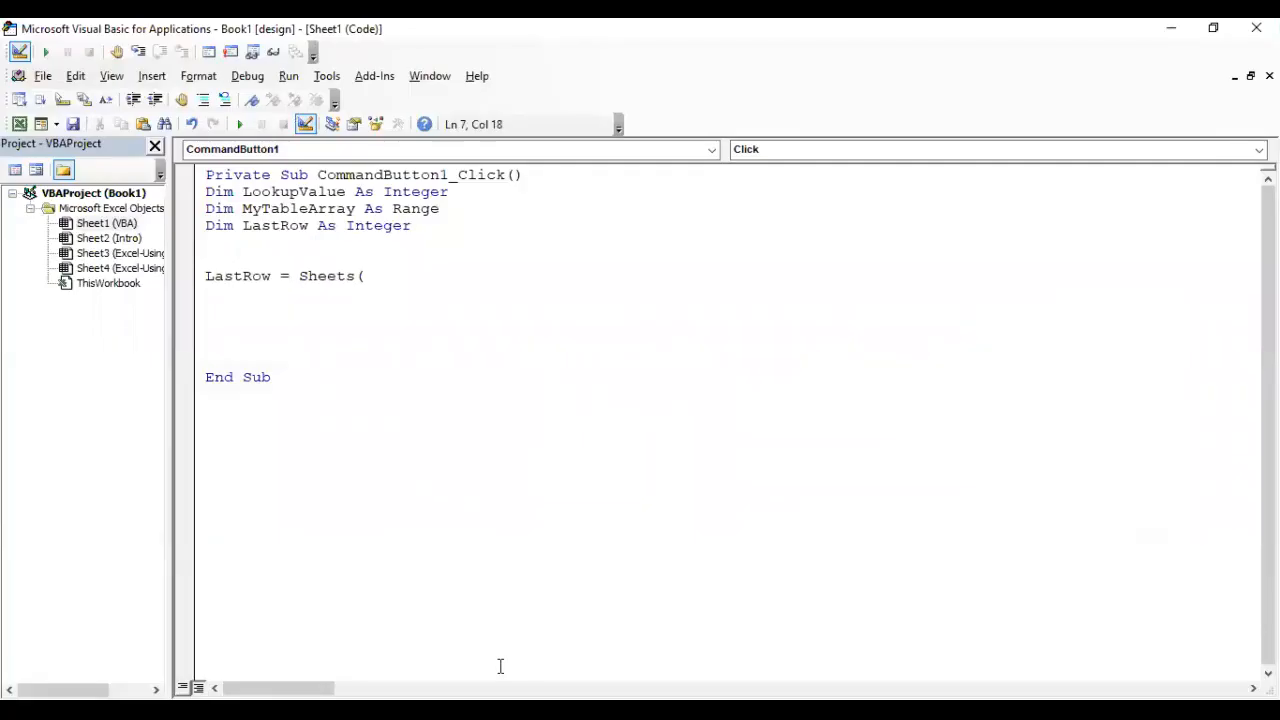
text("VBA").cells(rows.cou)
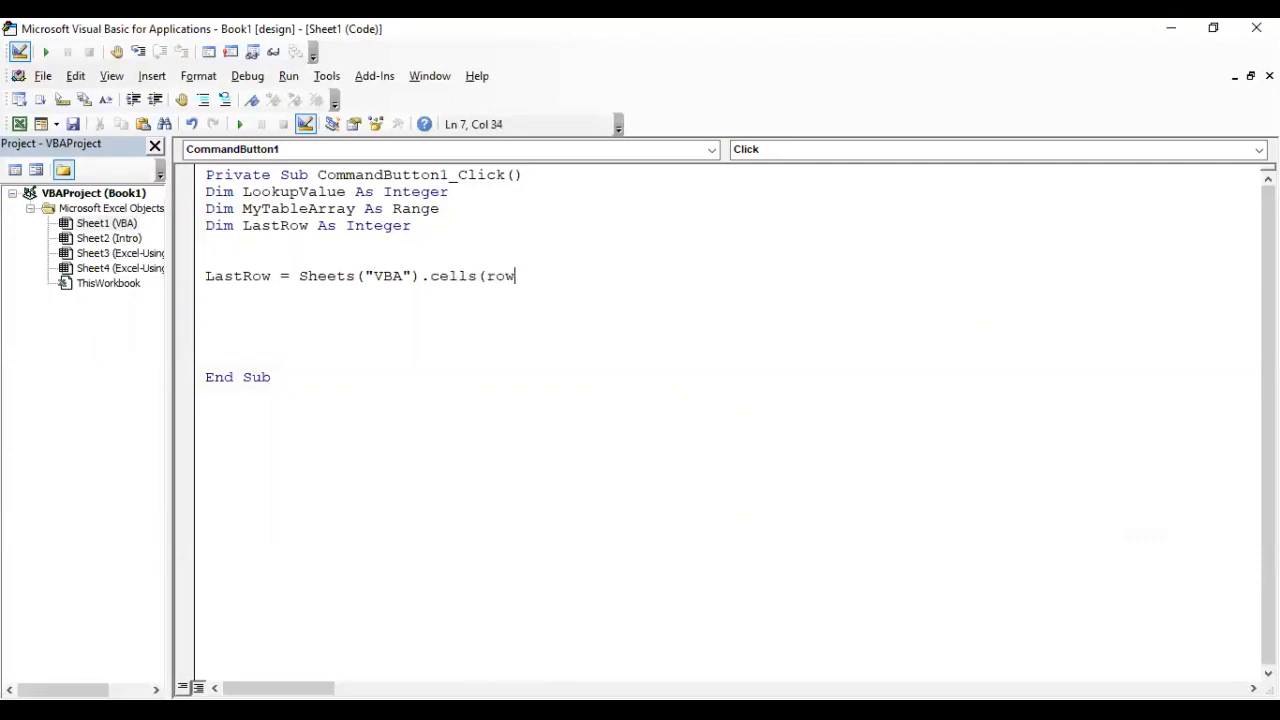
key(Tab)
text(,)
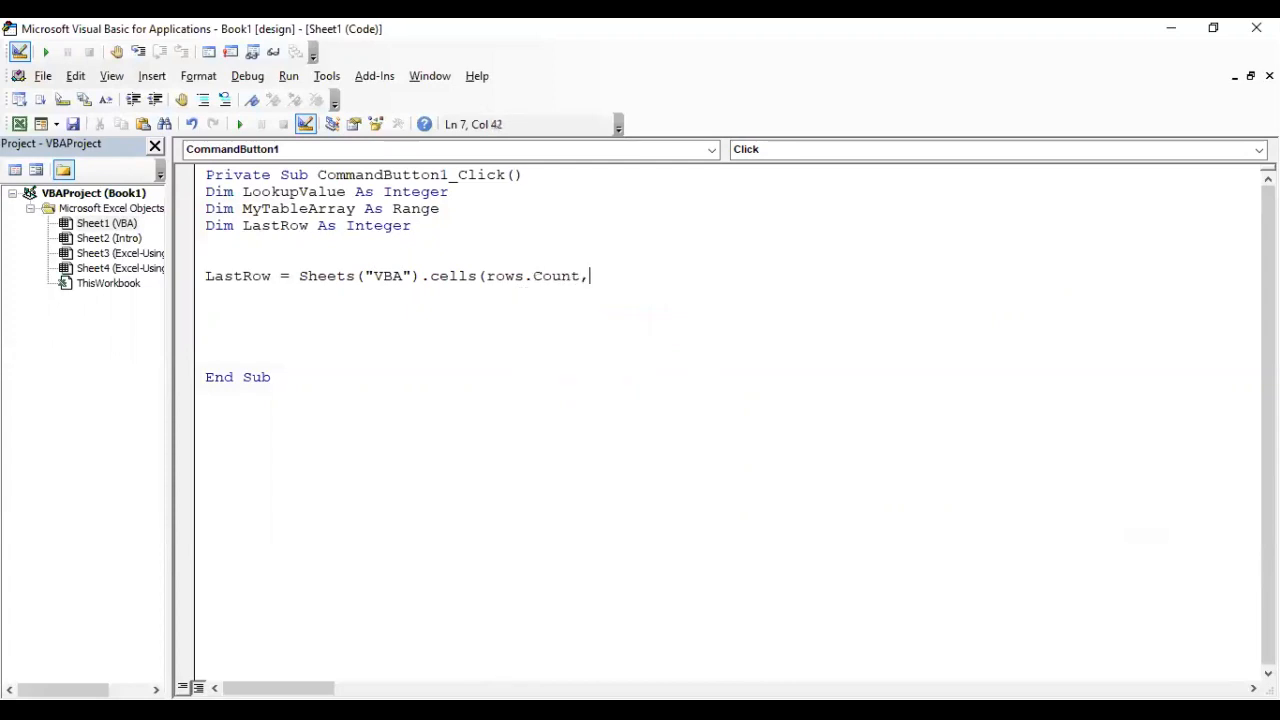
Complete the LastRow statement with column 6 and .End(xlUp).Row, add blank lines below it and remove one above it
key(alt+F11)
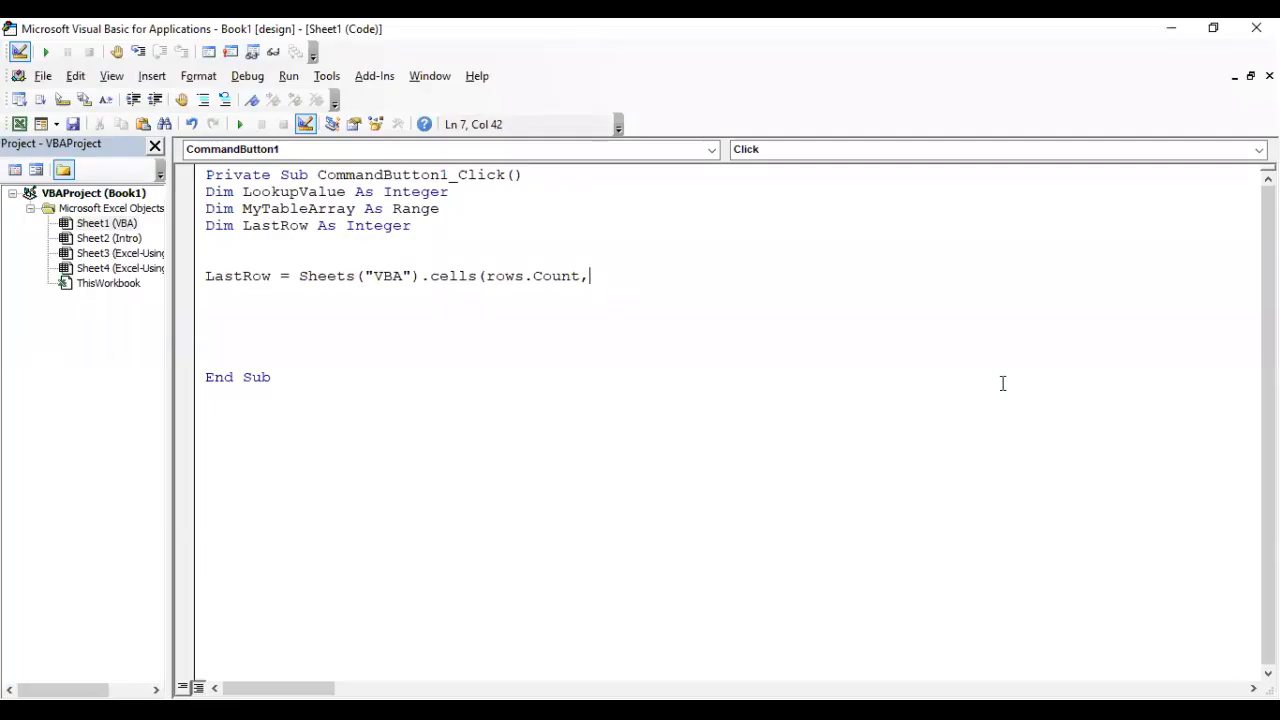
text(6).end(xlup),row)
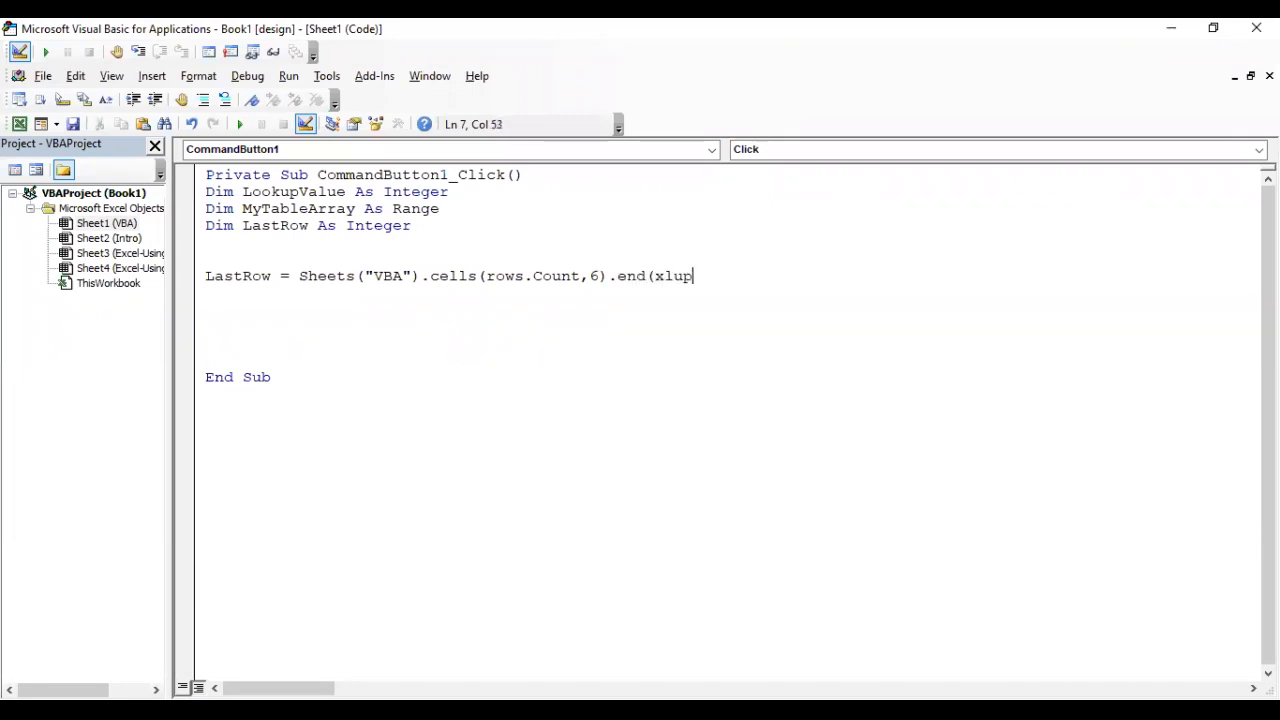
key(BackSpace)
key(BackSpace)
key(BackSpace)
key(BackSpace)
text(.row)
key(Return)
key(Return)
key(Return)
key(Up)
key(Up)
key(Up)
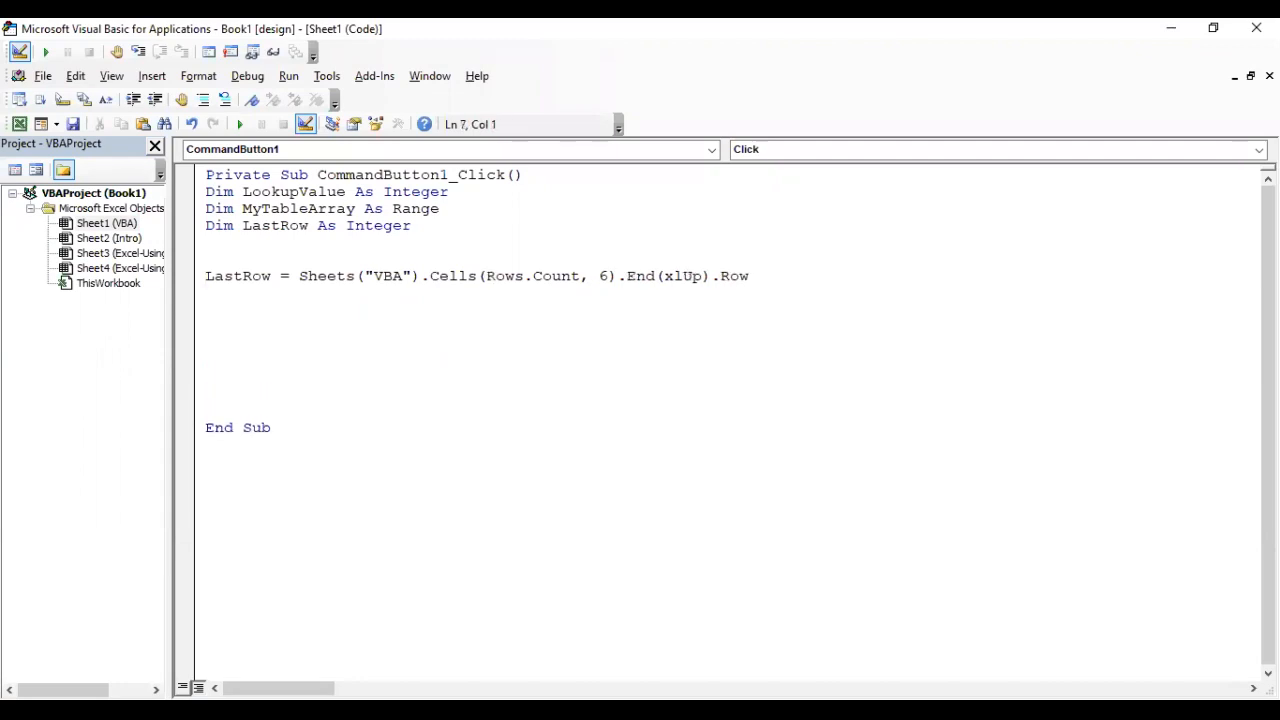
key(Up)
key(Delete)
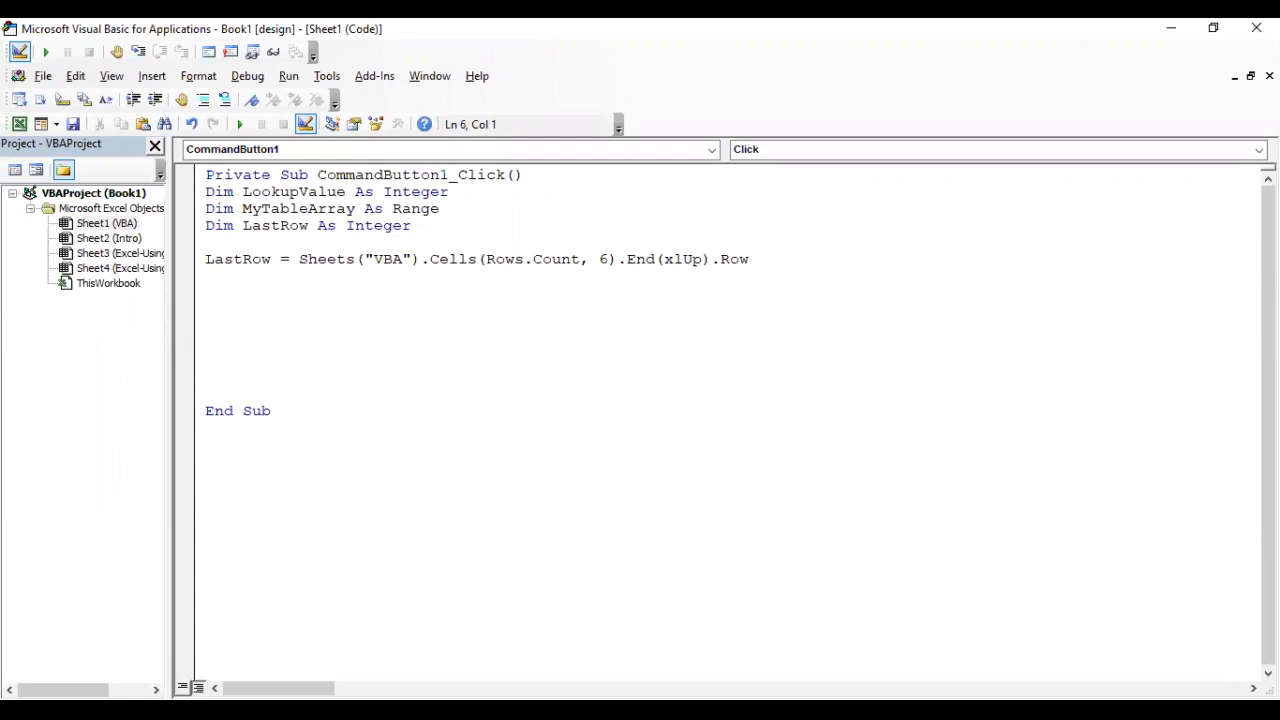
Highlight the whole LastRow declaration and return to the line below the LastRow assignment
key(Up)
key(Up)
key(ctrl+shift+Right)
key(ctrl+shift+Right)
key(ctrl+shift+Right)
key(ctrl+shift+Right)
key(Down)
key(Down)
key(Down)
key(Down)
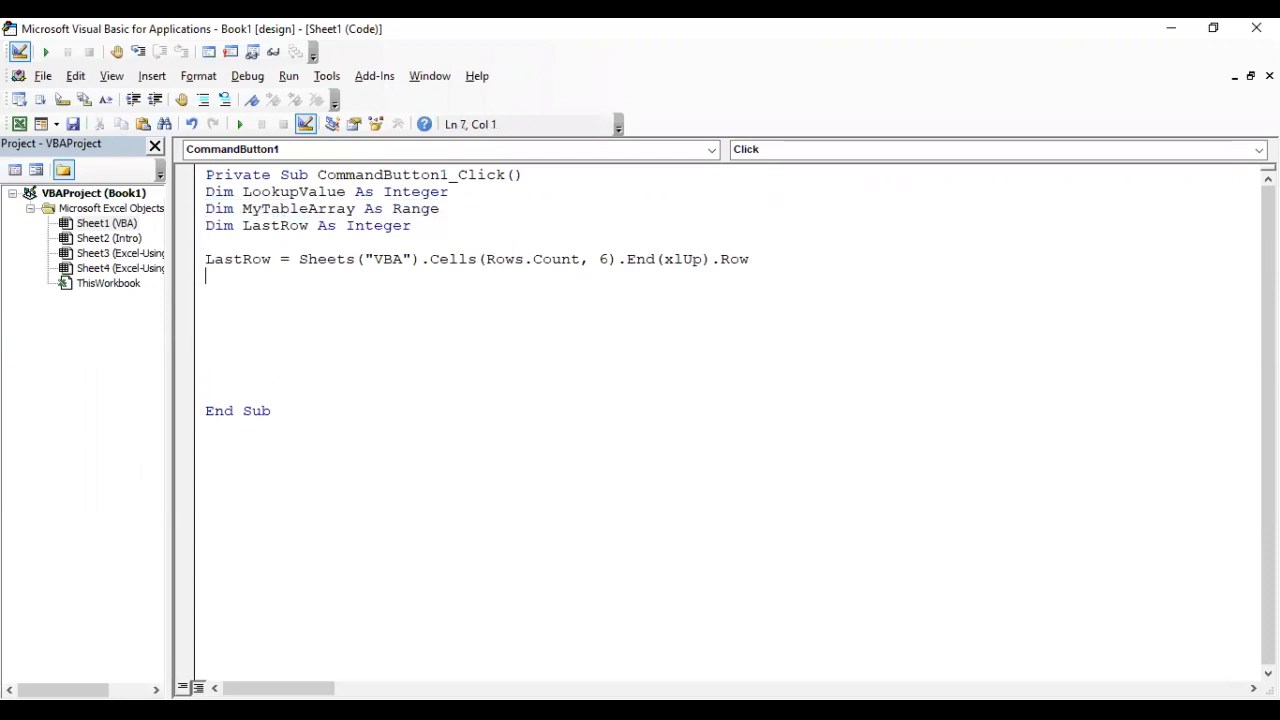
text(MyTableArray)
key(Home)
key(shift+End)
key(Delete)
Highlight the declaration of MyTableArray As Range and return to the blank lines below the LastRow assignment
key(Up)
key(Up)
key(Up)
key(Up)
key(Up)
key(ctrl+shift+Right)
key(ctrl+shift+Right)
key(ctrl+shift+Right)
key(ctrl+shift+Right)
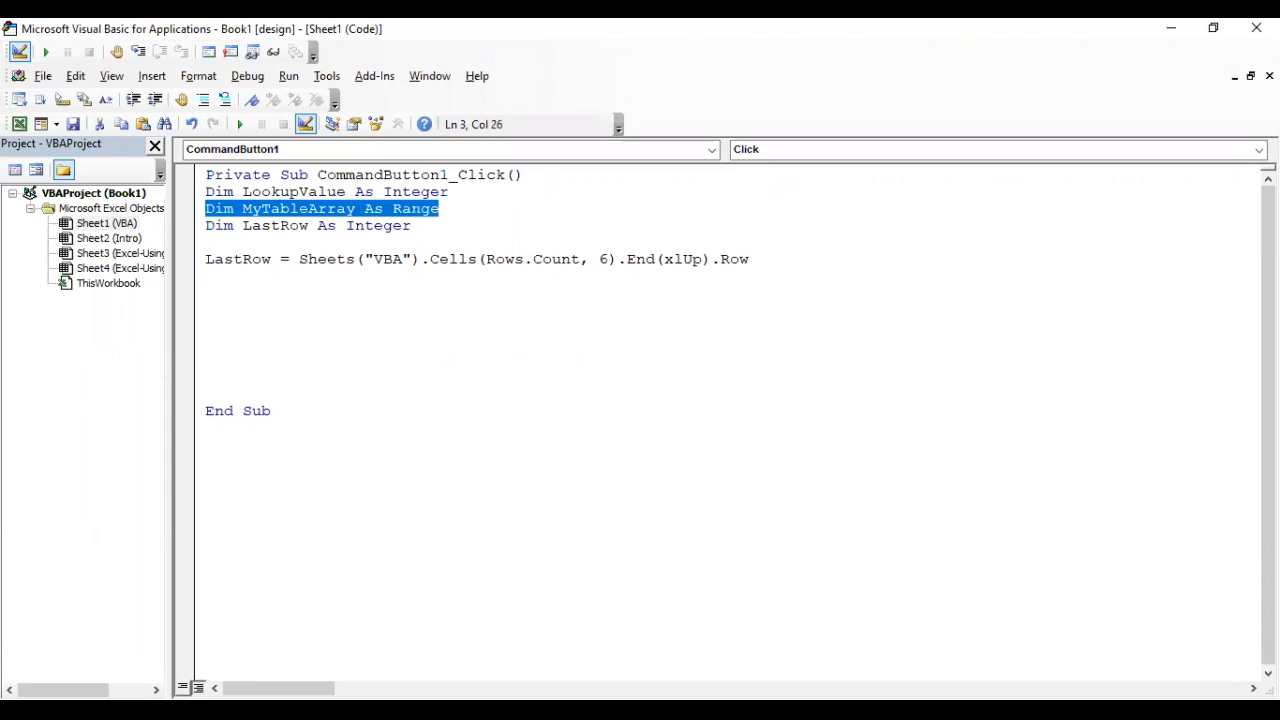
key(Down)
key(Down)
key(Down)
key(Down)
key(Down)
Start the statement Set MyTableArray = below the LastRow assignment and remove the surplus blank lines above it
click(1003, 380)
text(set)
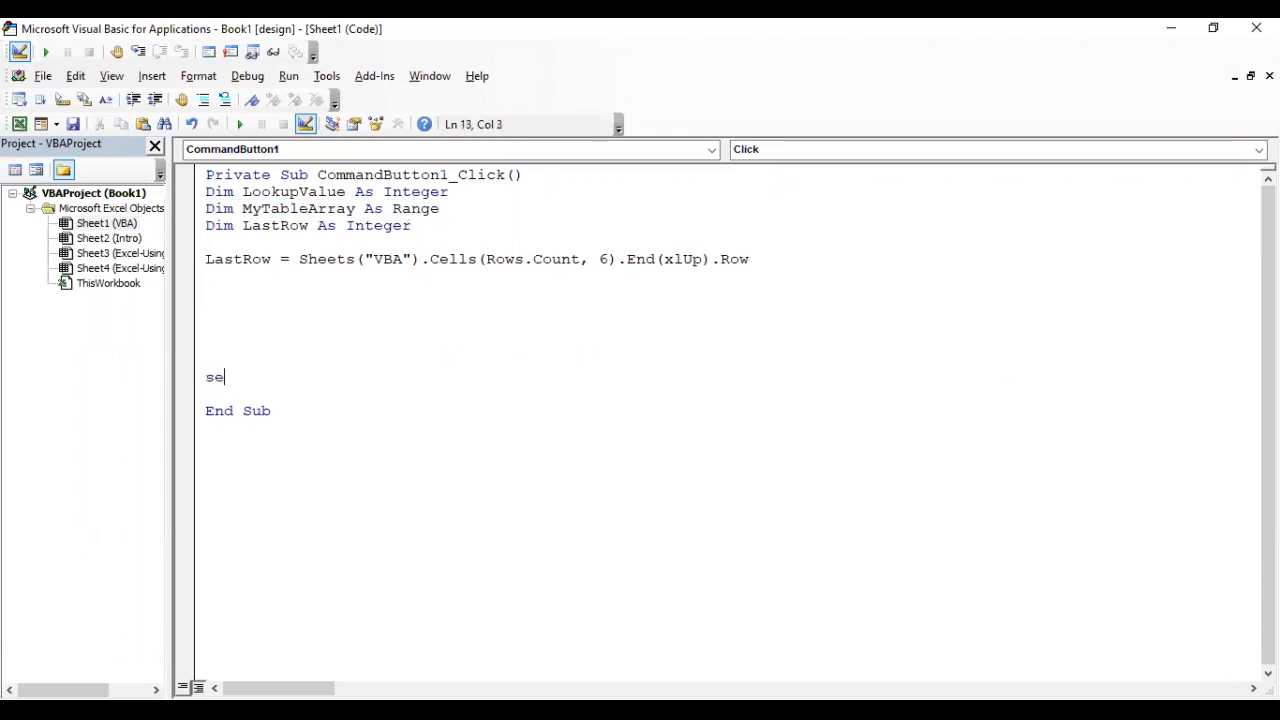
key(Up)
key(Up)
key(Up)
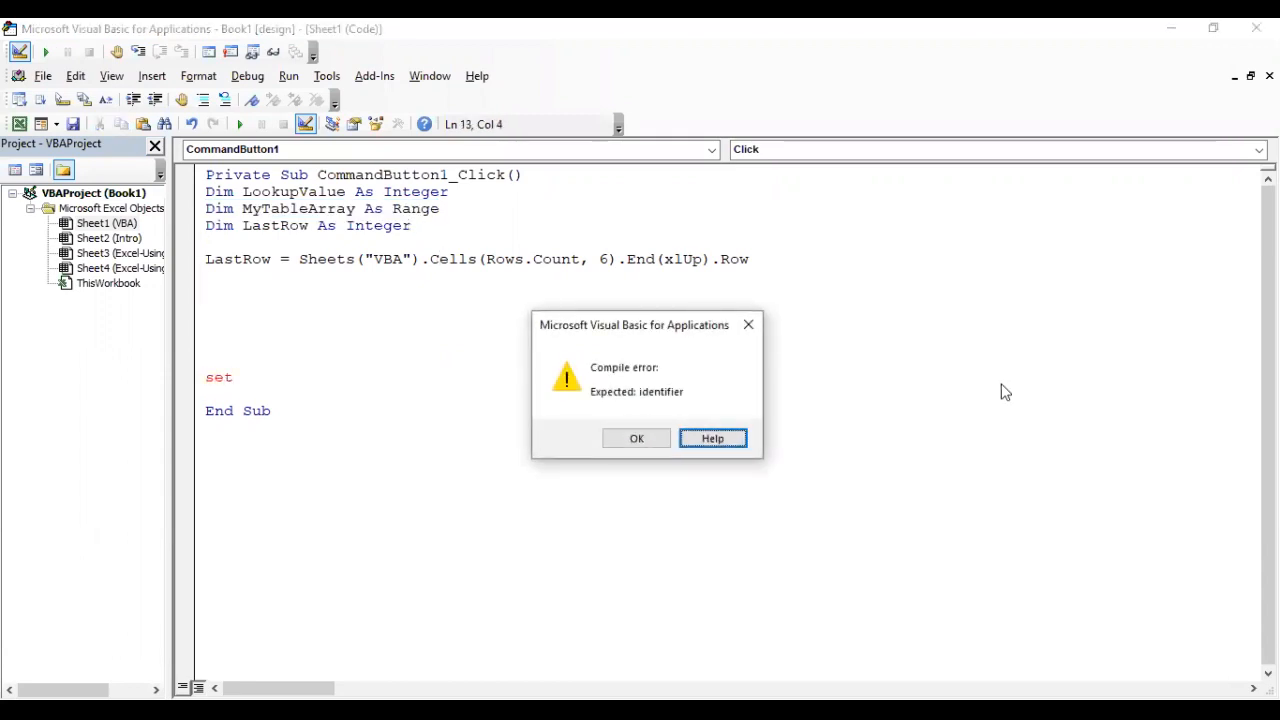
key(Return)
key(Up)
key(Up)
key(Up)
key(Delete)
key(Delete)
key(Delete)
key(Delete)
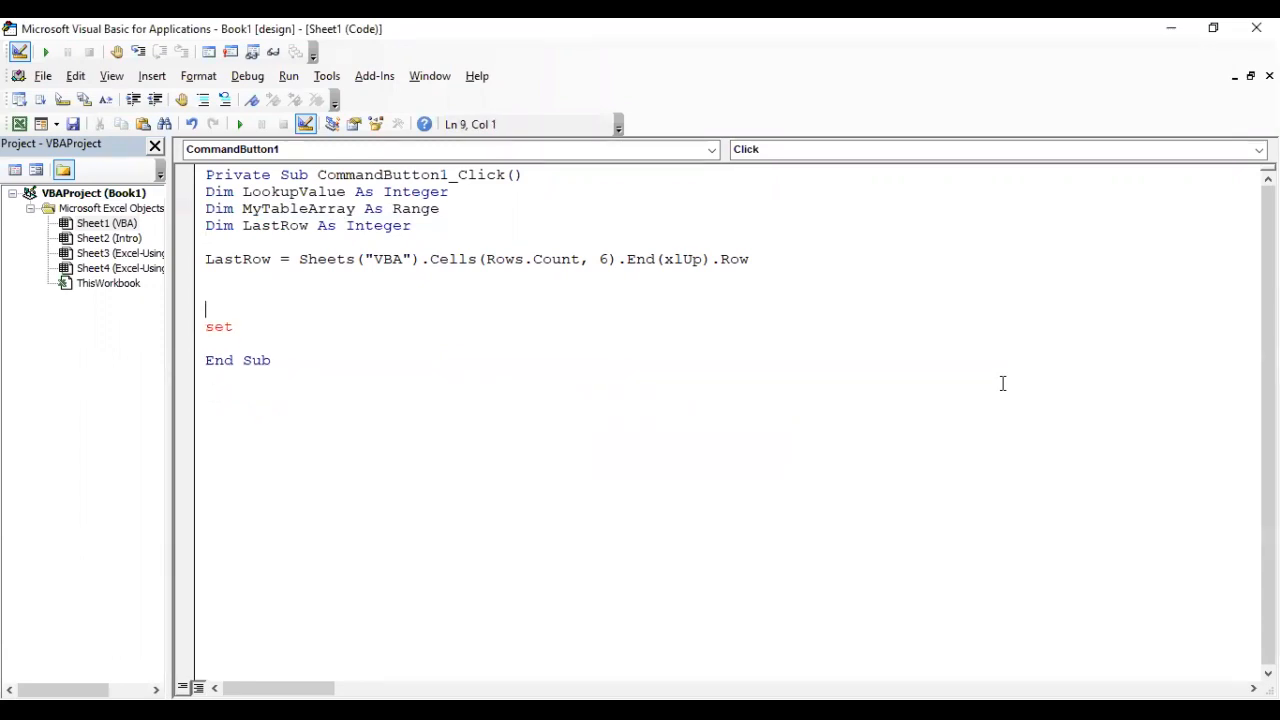
key(End)
text(M)
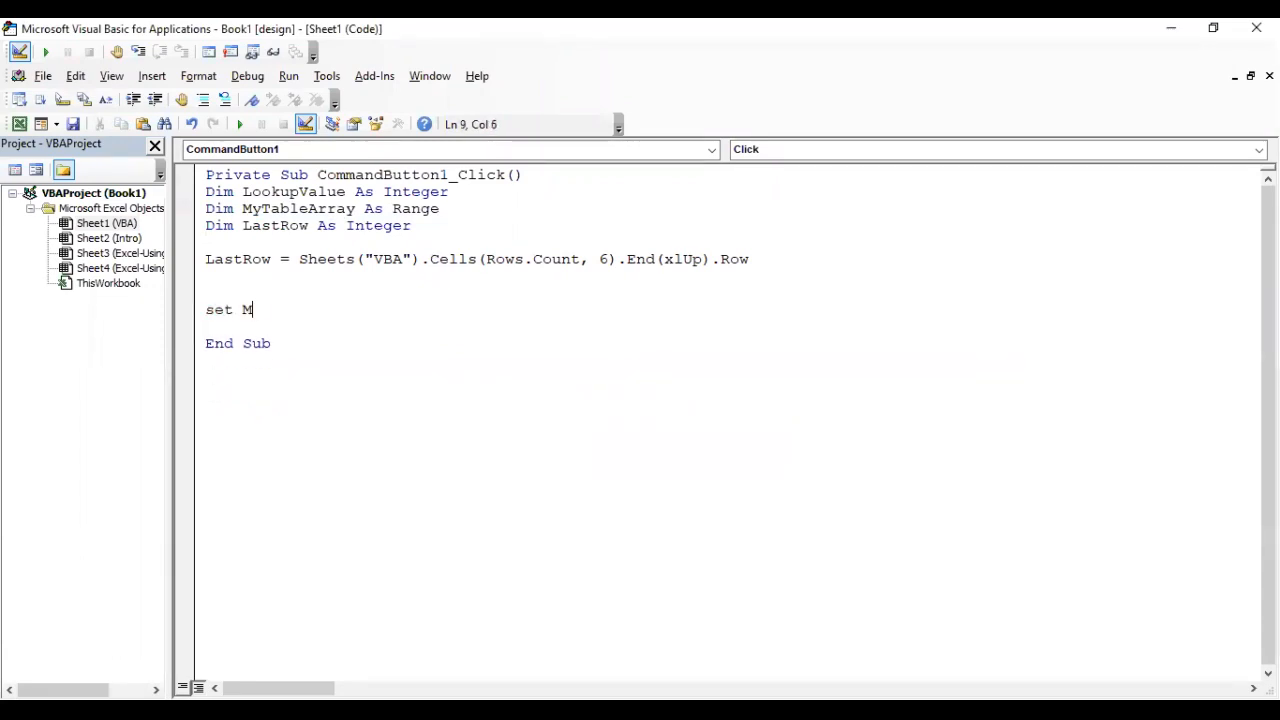
text(yTableArray =)
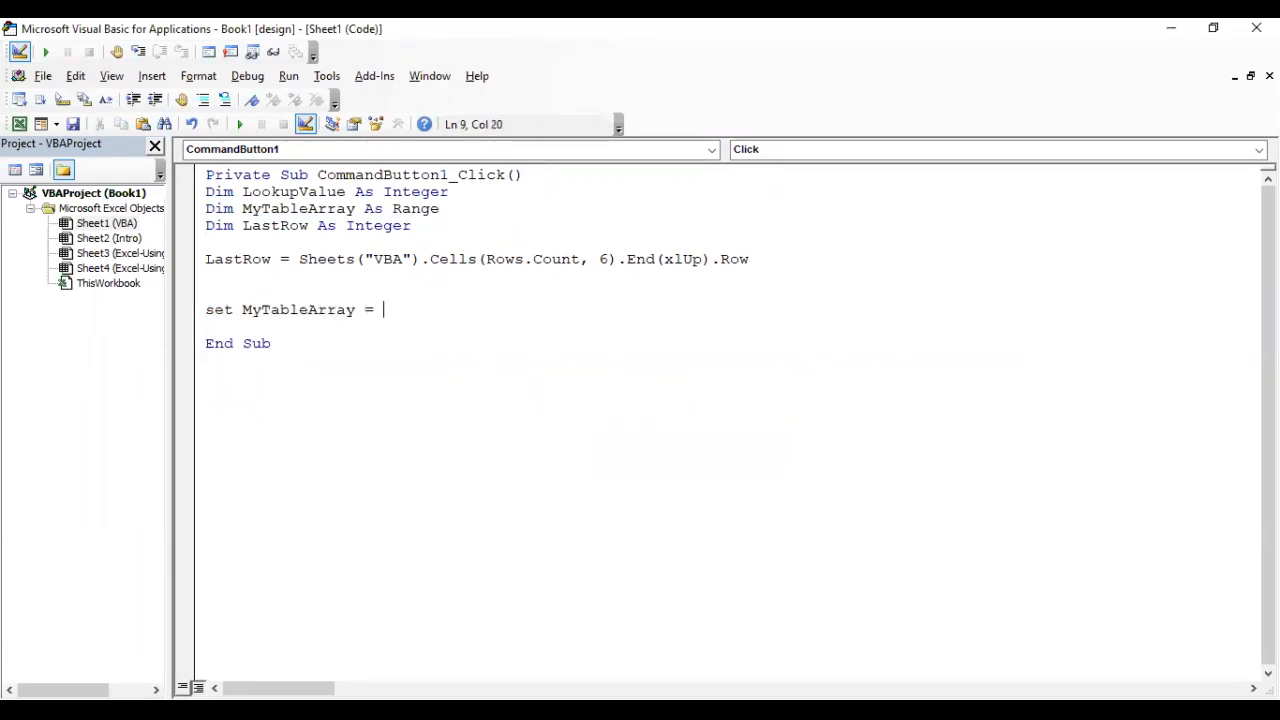
Copy the Sheets("VBA"). reference from the LastRow line into the MyTableArray statement and add Range( after it
click(1005, 392)
key(Return)
key(Up)
key(Up)
key(Up)
key(ctrl+Left)
key(ctrl+Left)
key(ctrl+shift+Right)
key(ctrl+shift+Right)
key(ctrl+shift+Right)
key(ctrl+shift+Right)
key(ctrl+c)
key(Down)
key(Down)
key(Down)
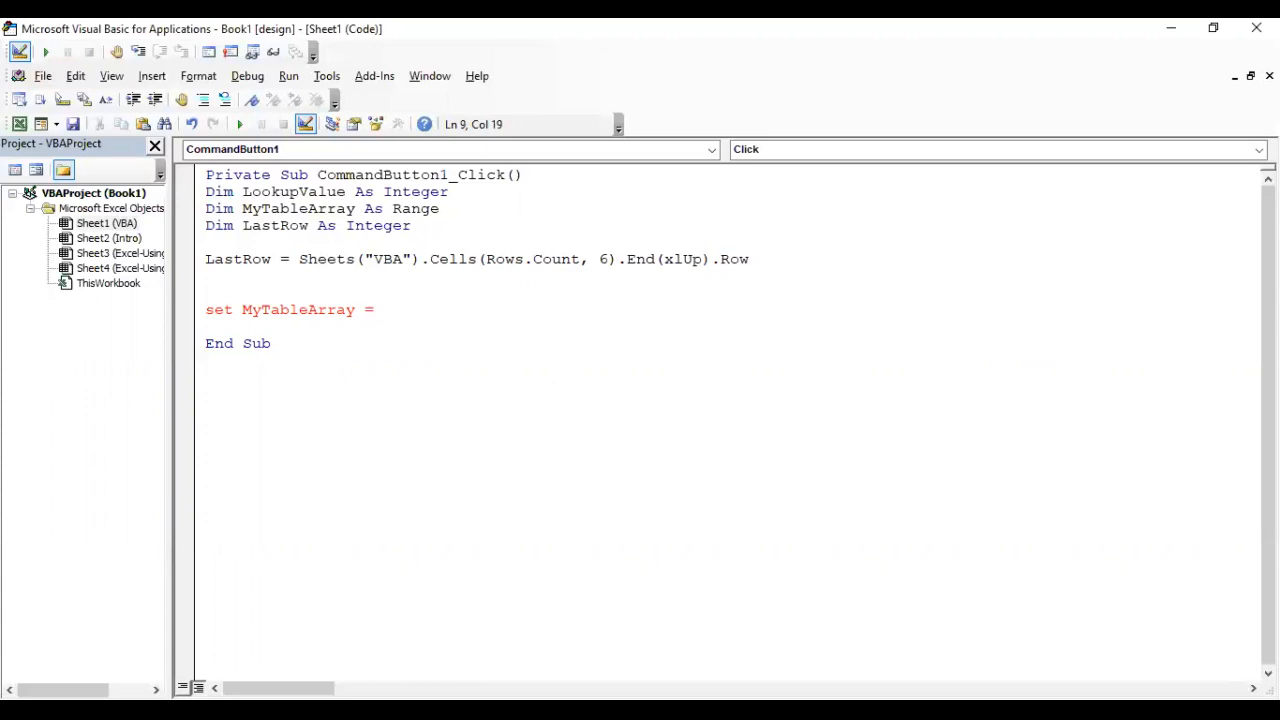
key(ctrl+v)
text(Range()
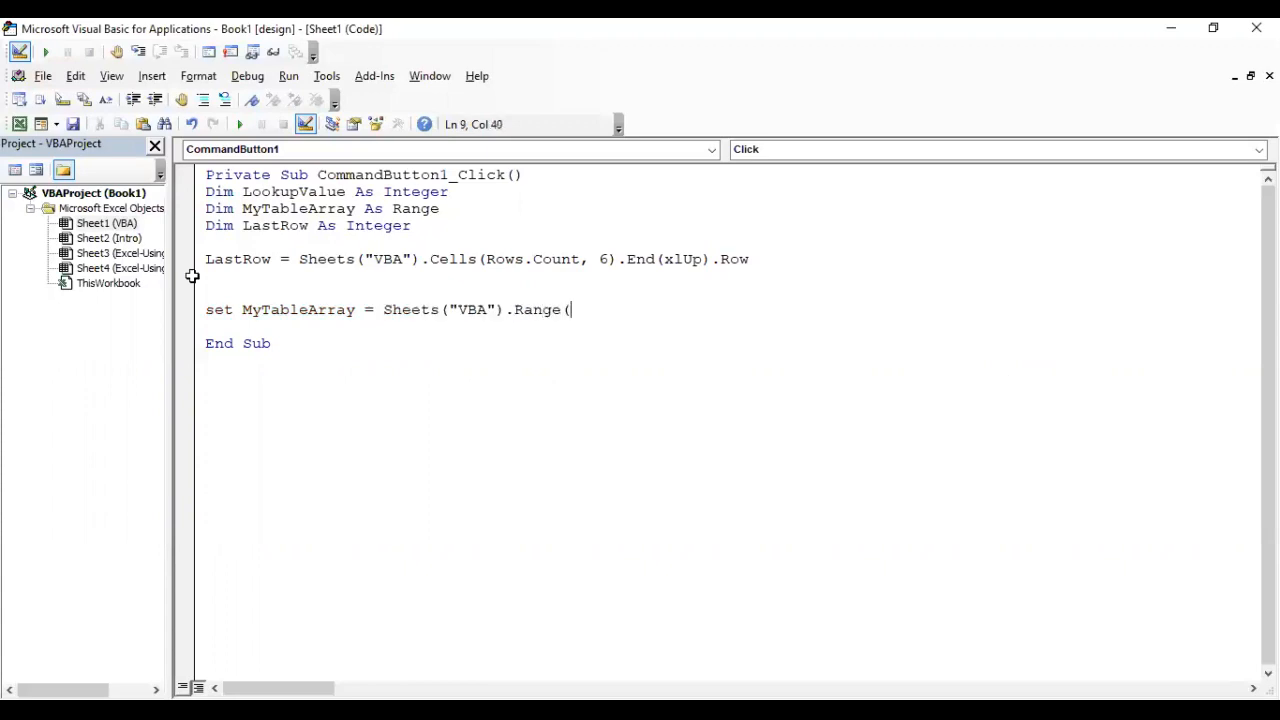
Complete the MyTableArray range with "A:D", move the statement directly under LastRow and add blank lines before End Sub
key(alt+F11)
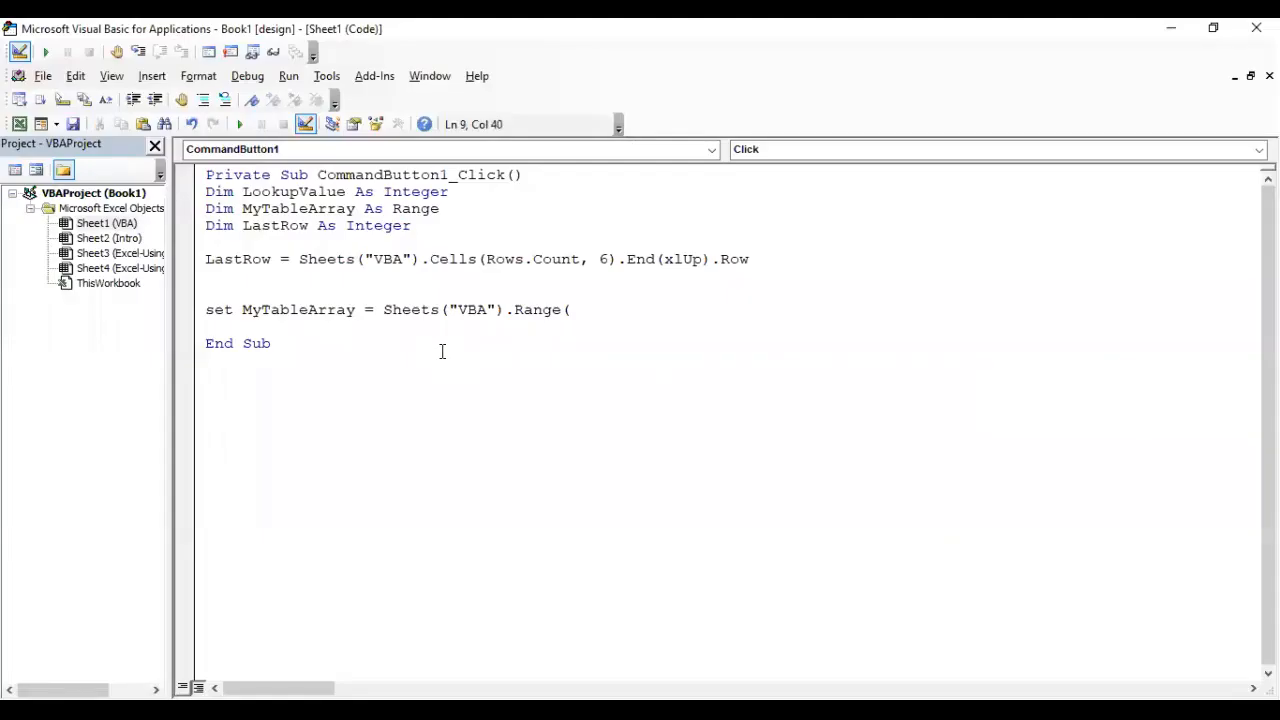
text("A:D"))
key(Up)
key(Up)
key(Delete)
key(Delete)
key(Down)
key(Return)
key(Return)
key(Return)
key(Return)
key(Return)
key(Return)
Highlight LookupValue in its declaration and return to the blank lines below the MyTableArray assignment
key(Up)
key(Up)
key(Up)
key(Up)
key(Up)
key(Up)
key(Up)
key(Up)
key(Up)
key(Up)
key(Up)
key(Up)
key(ctrl+Right)
key(ctrl+shift+Right)
key(Down)
key(Down)
key(Down)
key(Down)
key(Down)
key(Down)
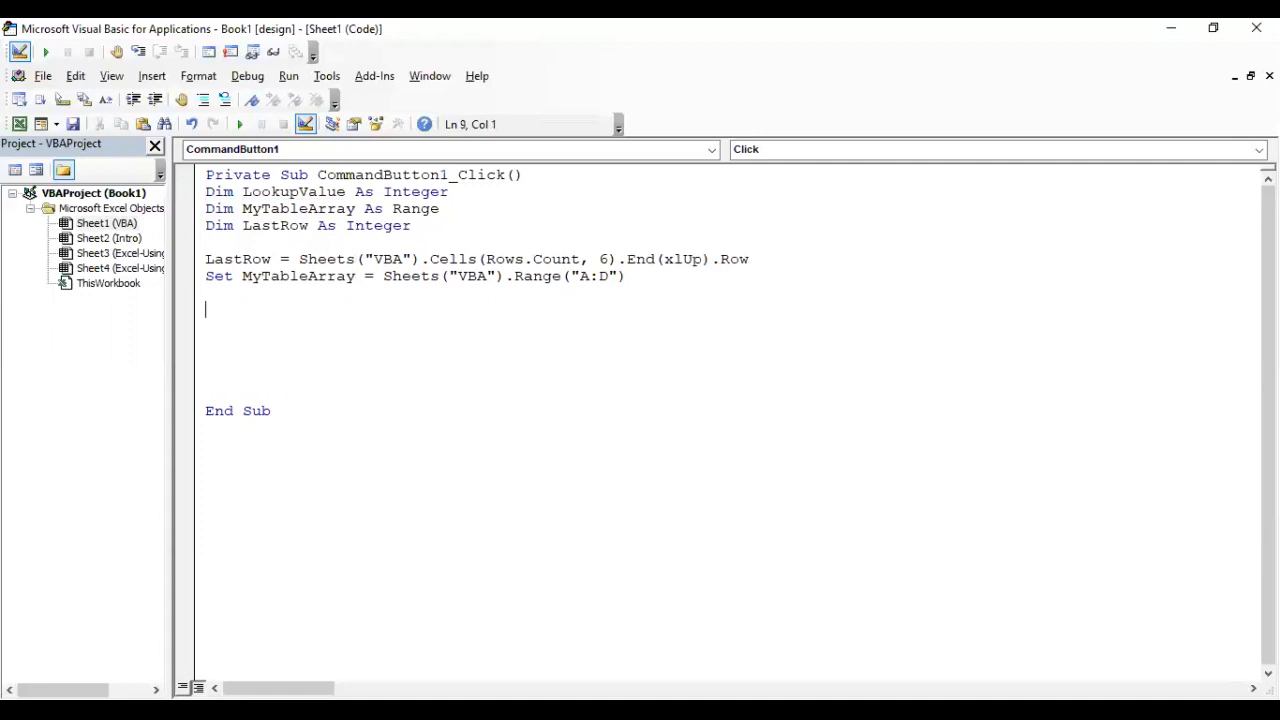
Write the loop header For LookupValue = 2 To LastRow, checking the first and last data rows on the VBA sheet
key(Down)
text(for LookupValue )
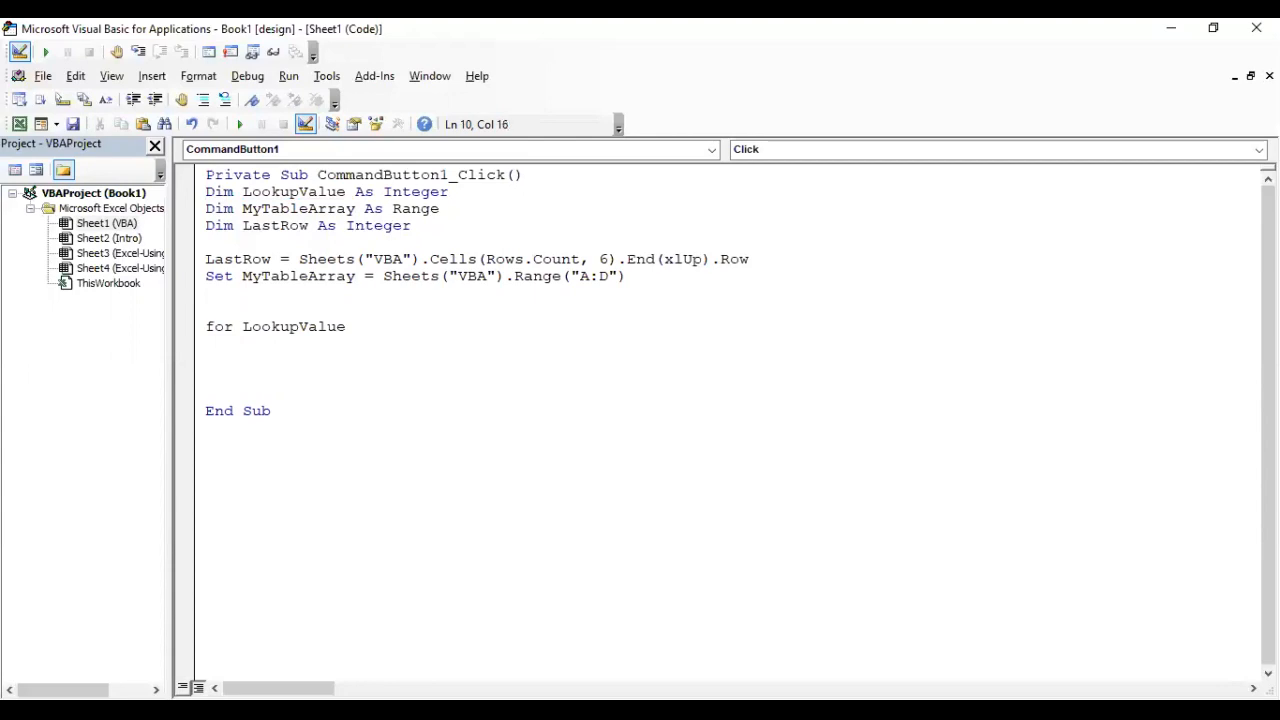
text(= 2 to)
key(alt+F11)
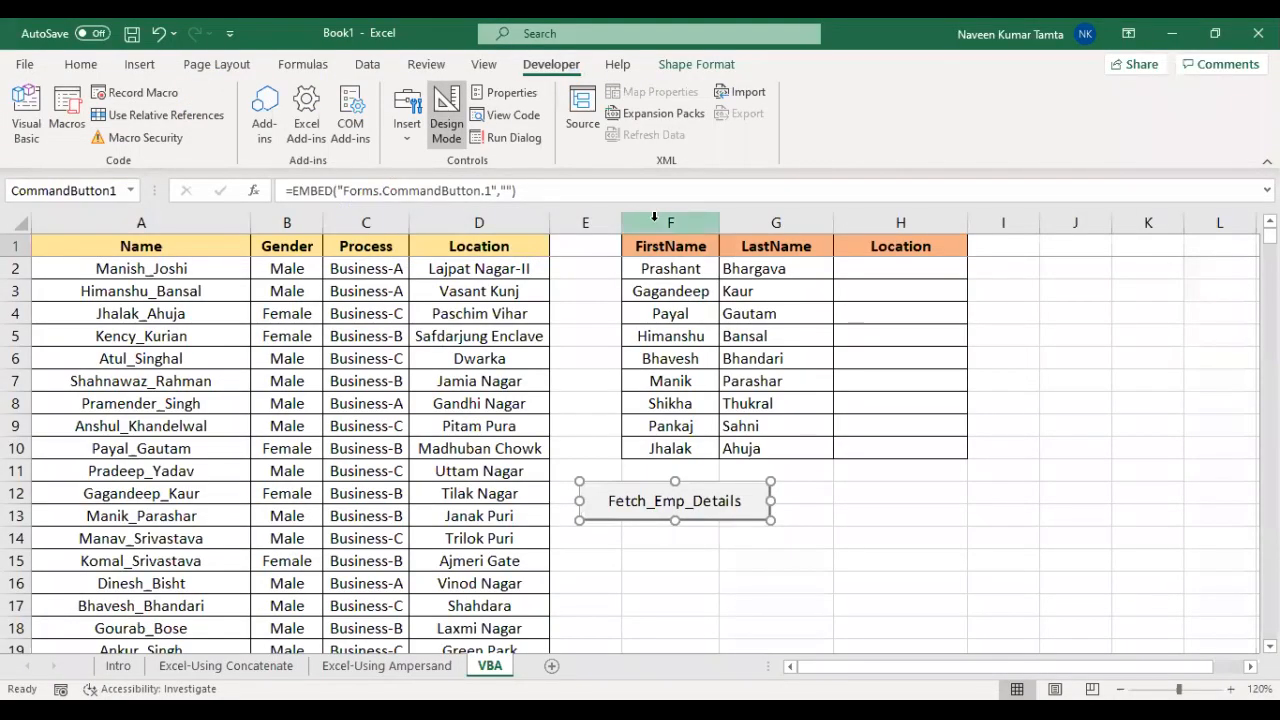
click(673, 277)
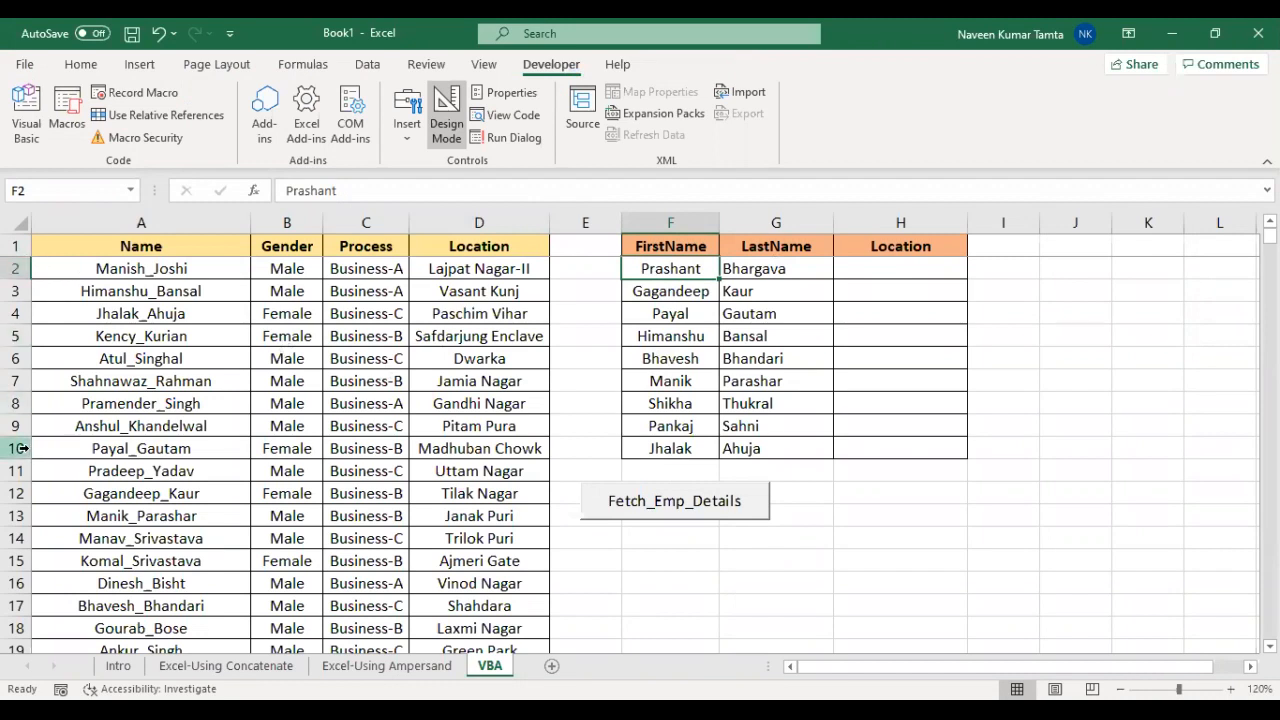
click(145, 450)
key(ctrl+Up)
key(alt+F11)
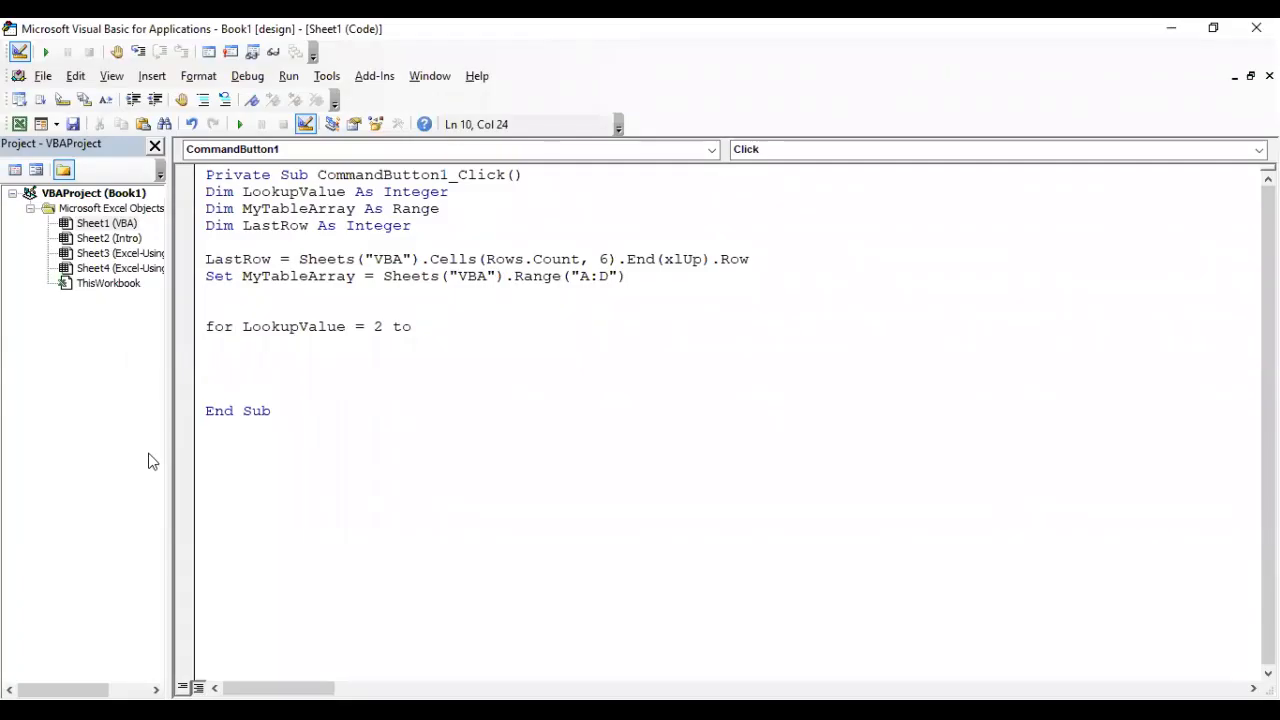
text(Last)
key(BackSpace)
key(BackSpace)
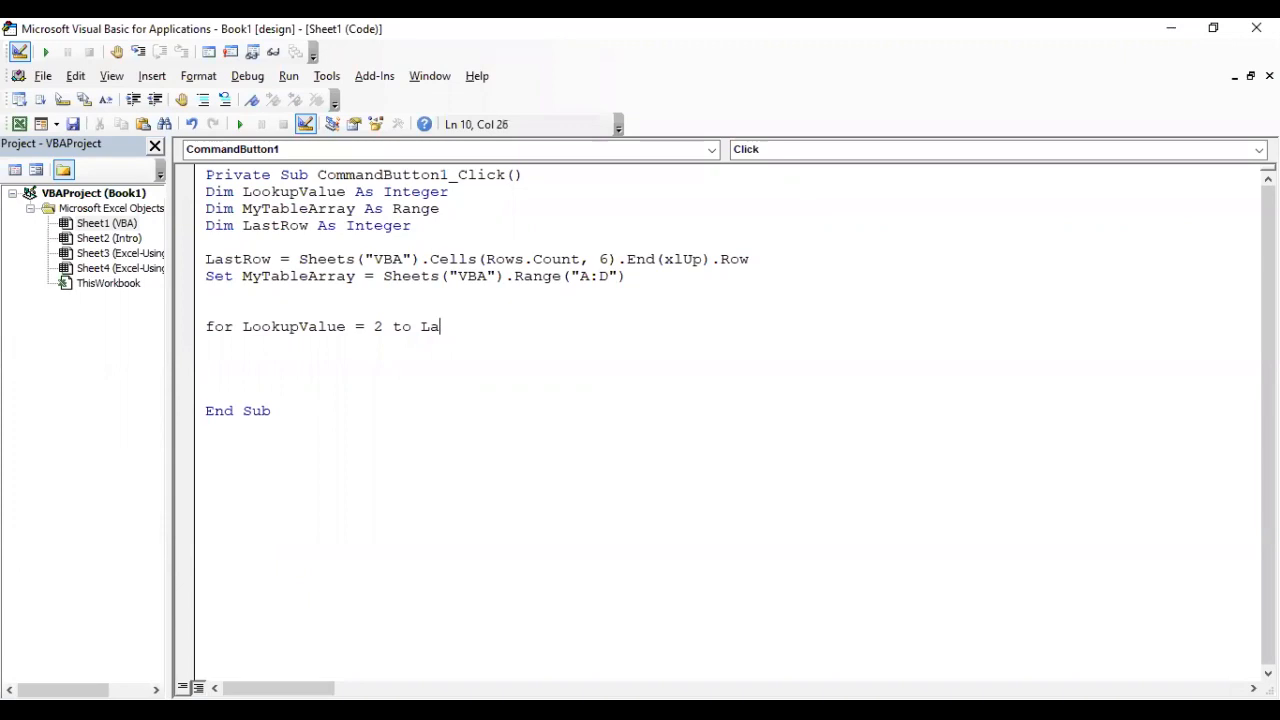
text(stRow)
Add blank lines below the For loop header and remove one blank line above it
key(Down)
key(Up)
key(Return)
key(Return)
key(Return)
key(Up)
key(Up)
key(Up)
key(Up)
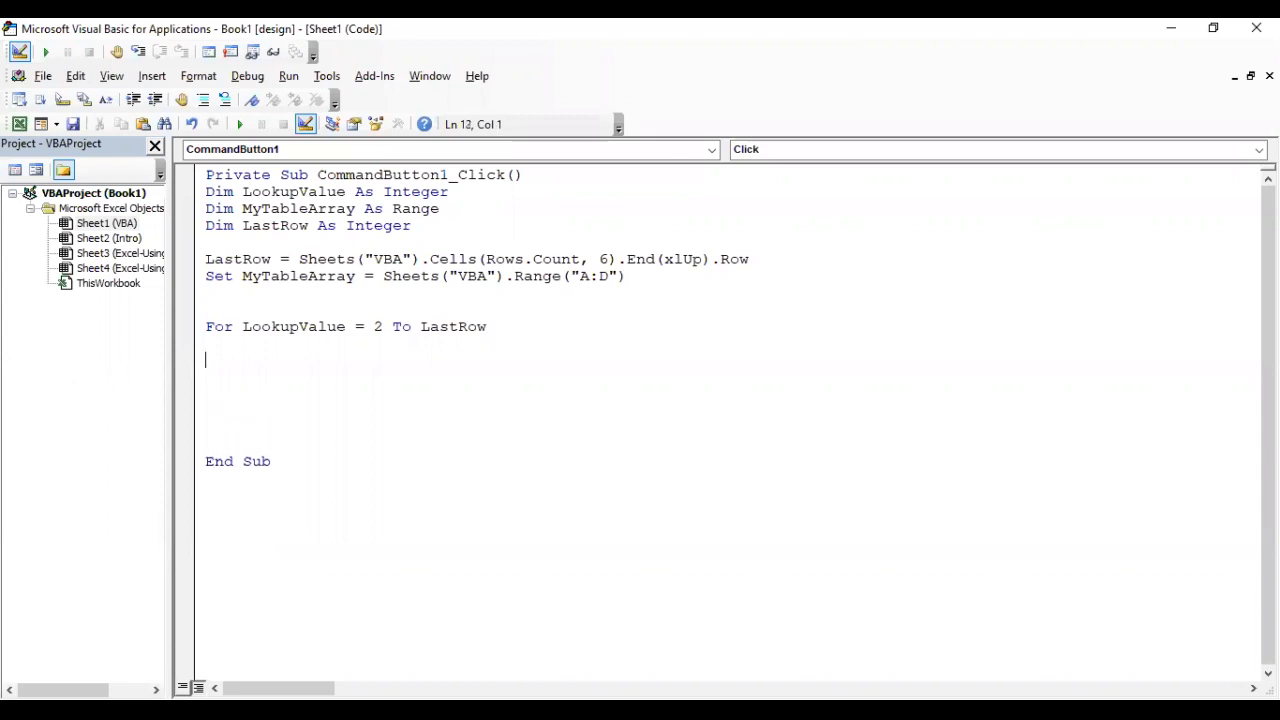
key(Delete)
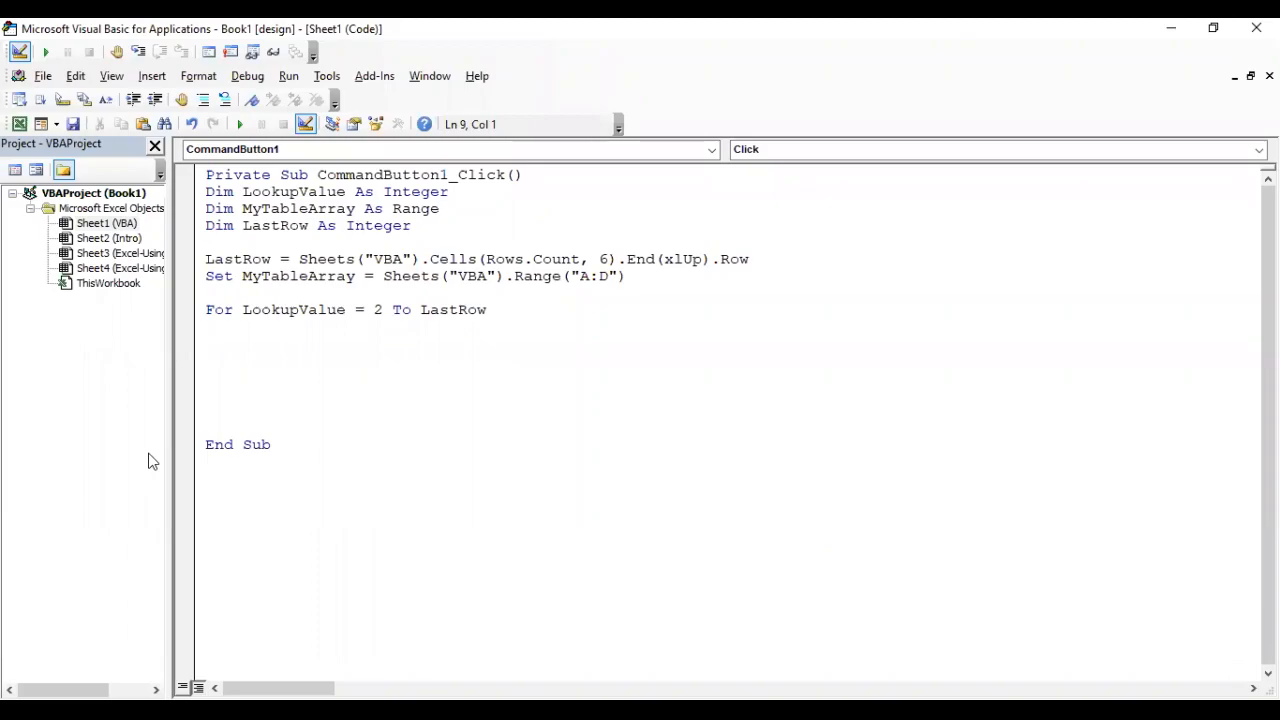
Look over the FirstName, LastName and Location columns on the VBA sheet and select cell H2
key(alt+F11)
click(917, 263)
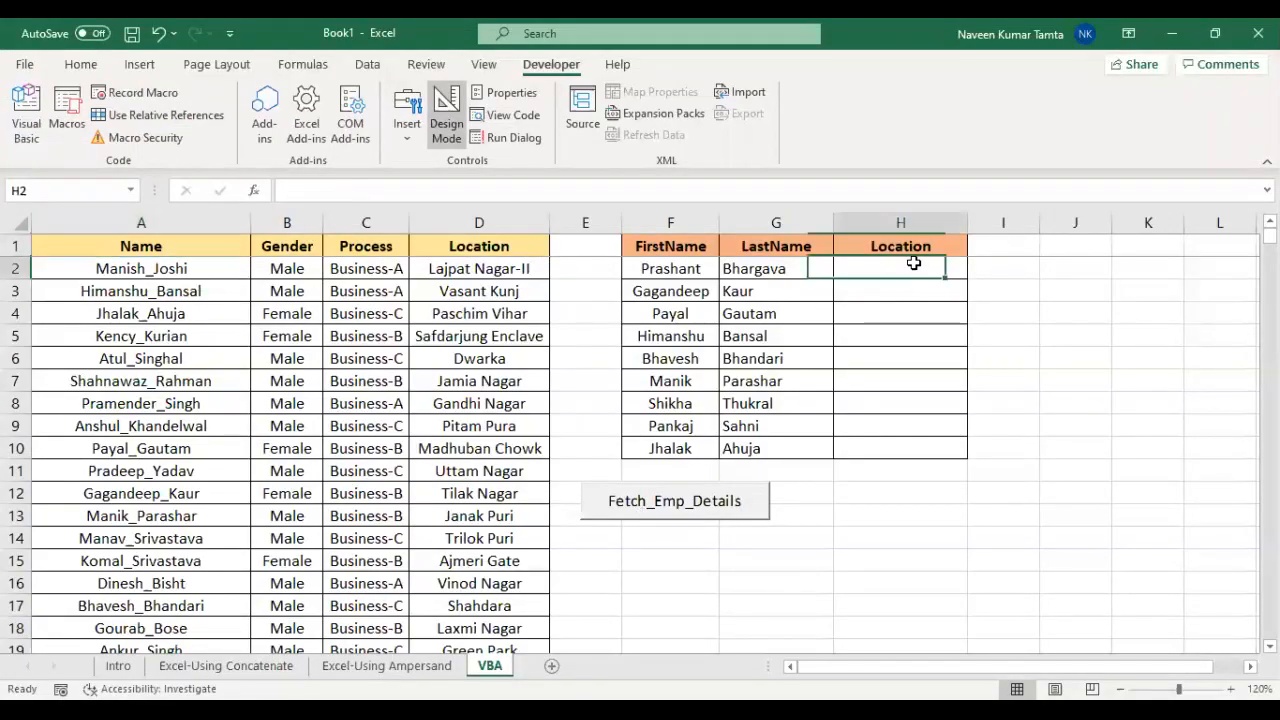
click(664, 219)
click(776, 222)
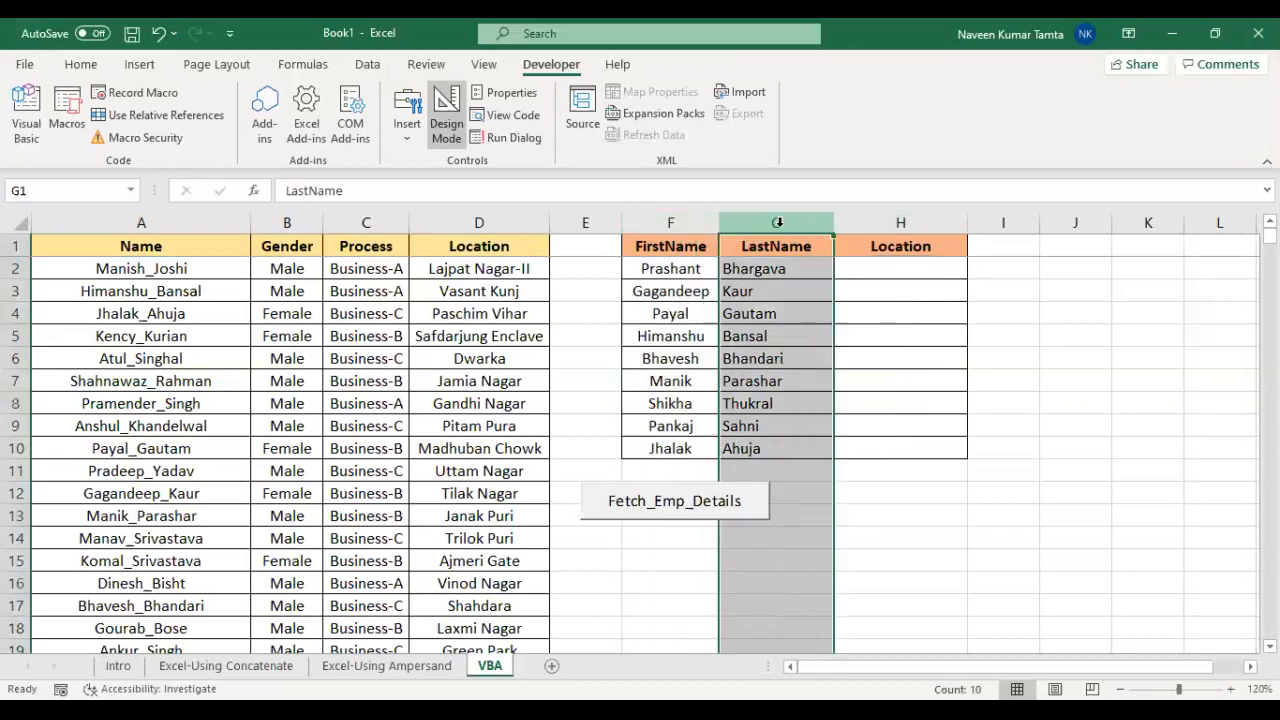
click(891, 222)
click(917, 271)
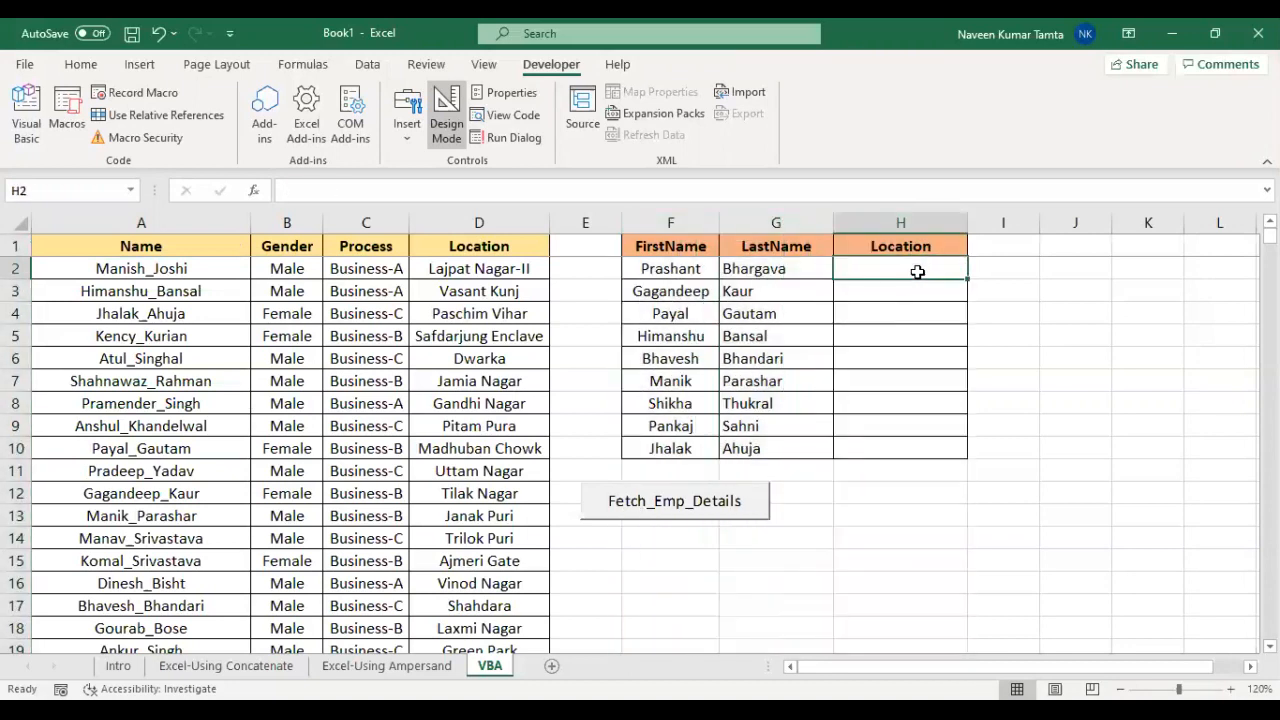
Copy Sheets("VBA").Cells( from the LastRow assignment into the blank loop body and complete the reference as Cells(LookupValue, 8)
key(alt+F11)
key(Up)
key(Up)
key(Down)
key(Down)
key(Left)
key(Left)
key(Left)
key(Left)
key(Left)
key(Left)
key(Left)
key(Left)
key(Left)
key(Left)
key(shift+Left)
key(shift+Left)
key(shift+Left)
key(shift+Left)
key(shift+Left)
key(shift+Left)
key(shift+Left)
key(shift+Left)
key(shift+Left)
key(shift+Left)
key(shift+Left)
key(shift+Left)
key(shift+Left)
key(shift+Left)
key(shift+Left)
key(shift+Left)
key(shift+Left)
key(shift+Left)
key(shift+Left)
key(shift+Left)
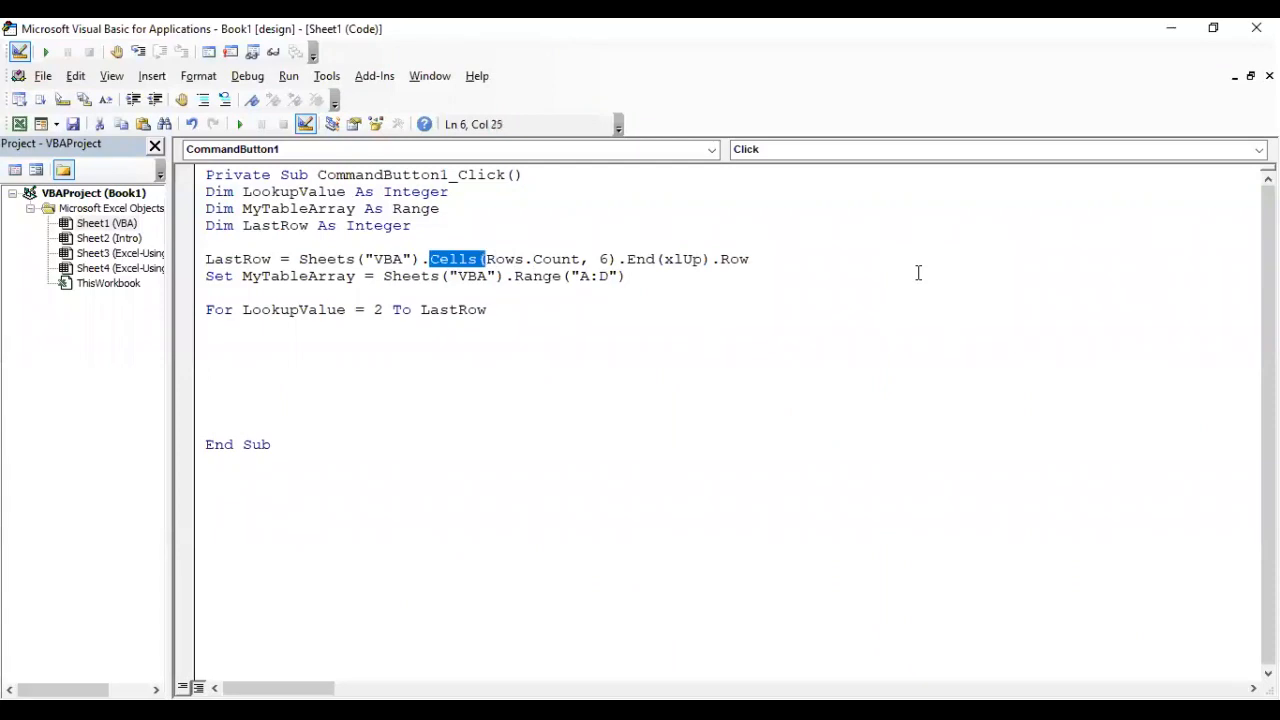
key(shift+Right)
key(shift+Right)
key(ctrl+c)
key(Down)
key(Down)
key(Down)
key(Down)
key(Down)
key(ctrl+v)
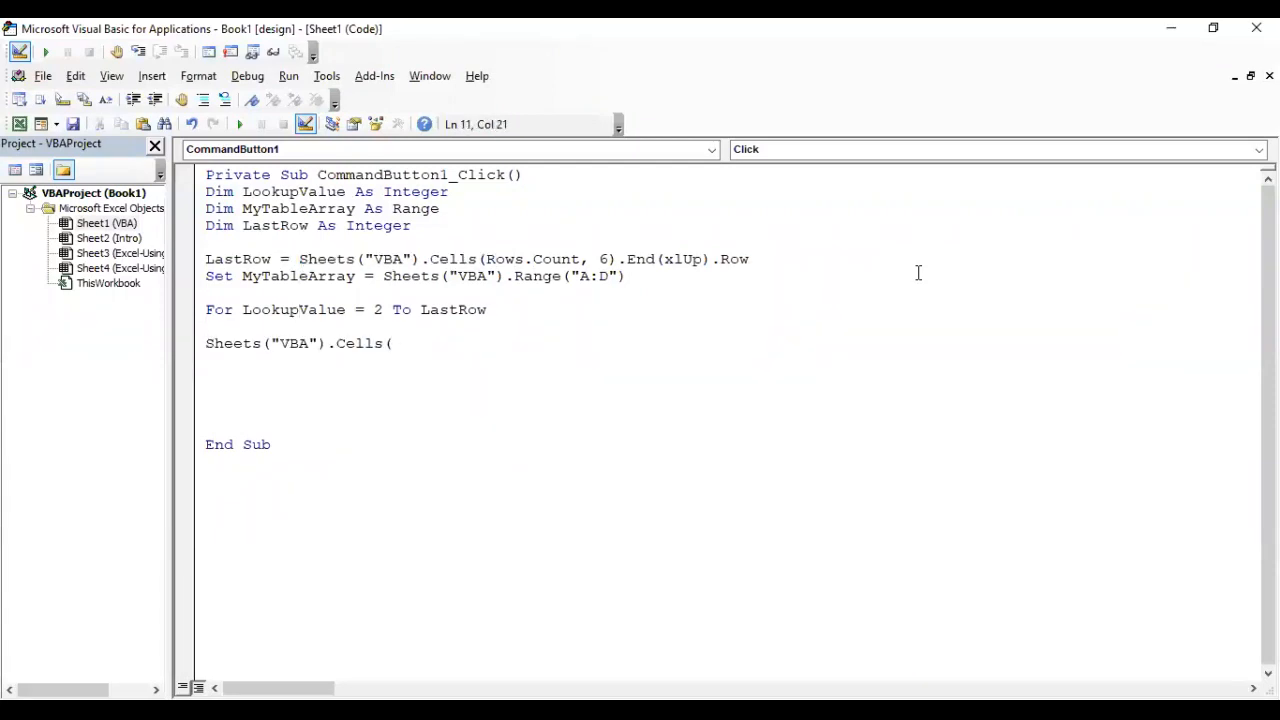
text(LookupValue, 8))
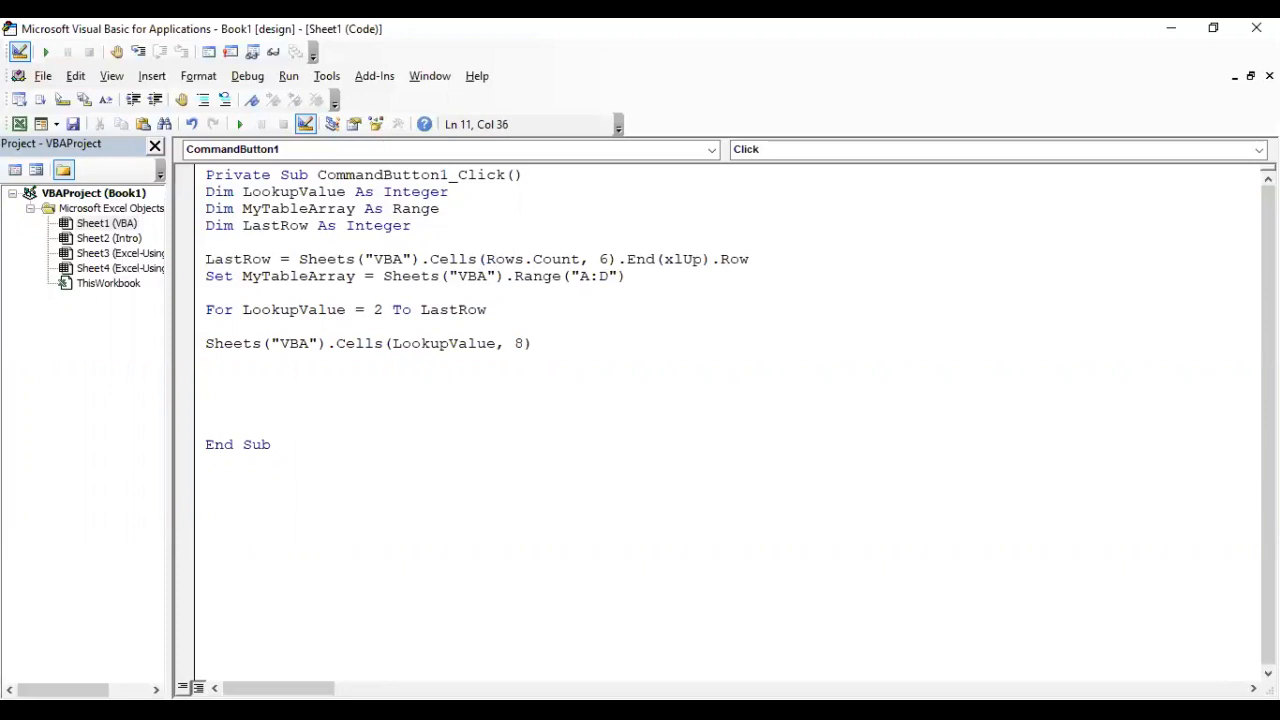
Continue the cell reference with .value = Application.WorksheetFunction.VLookup( to begin the lookup assignment
text(.value = appli)
key(ctrl+space)
key(Tab)
text(.work)
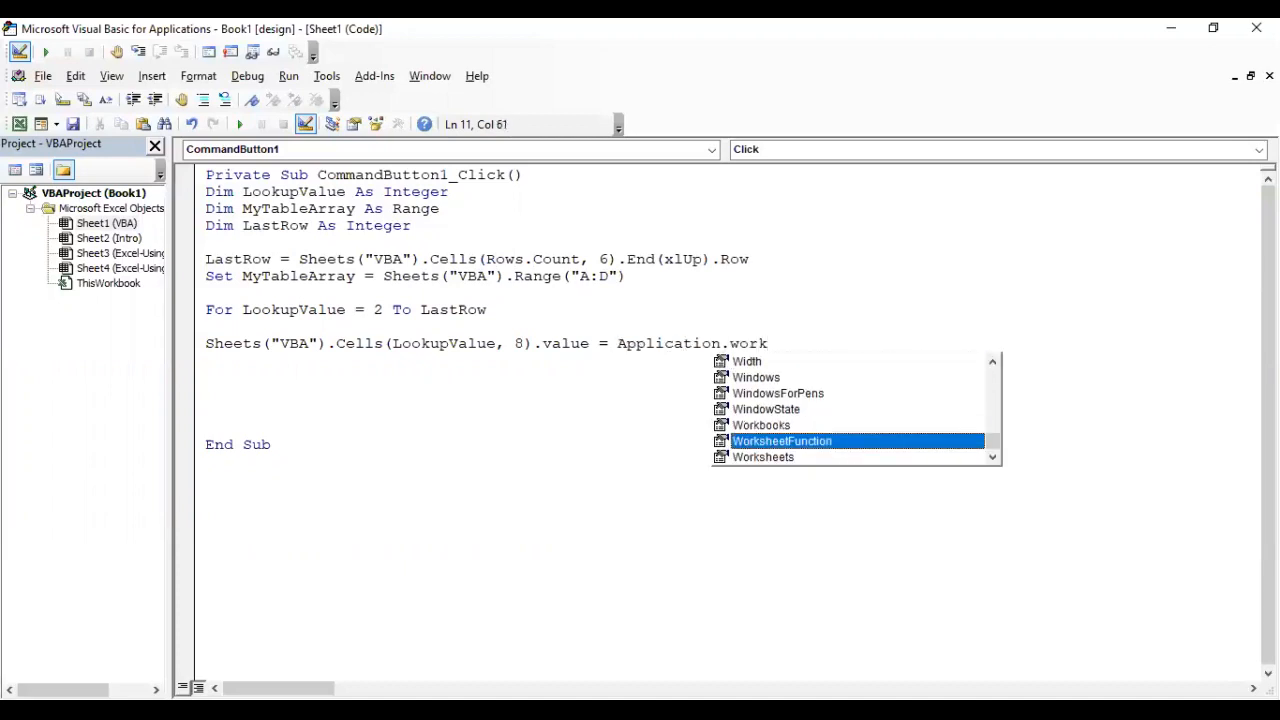
key(Tab)
text(.)
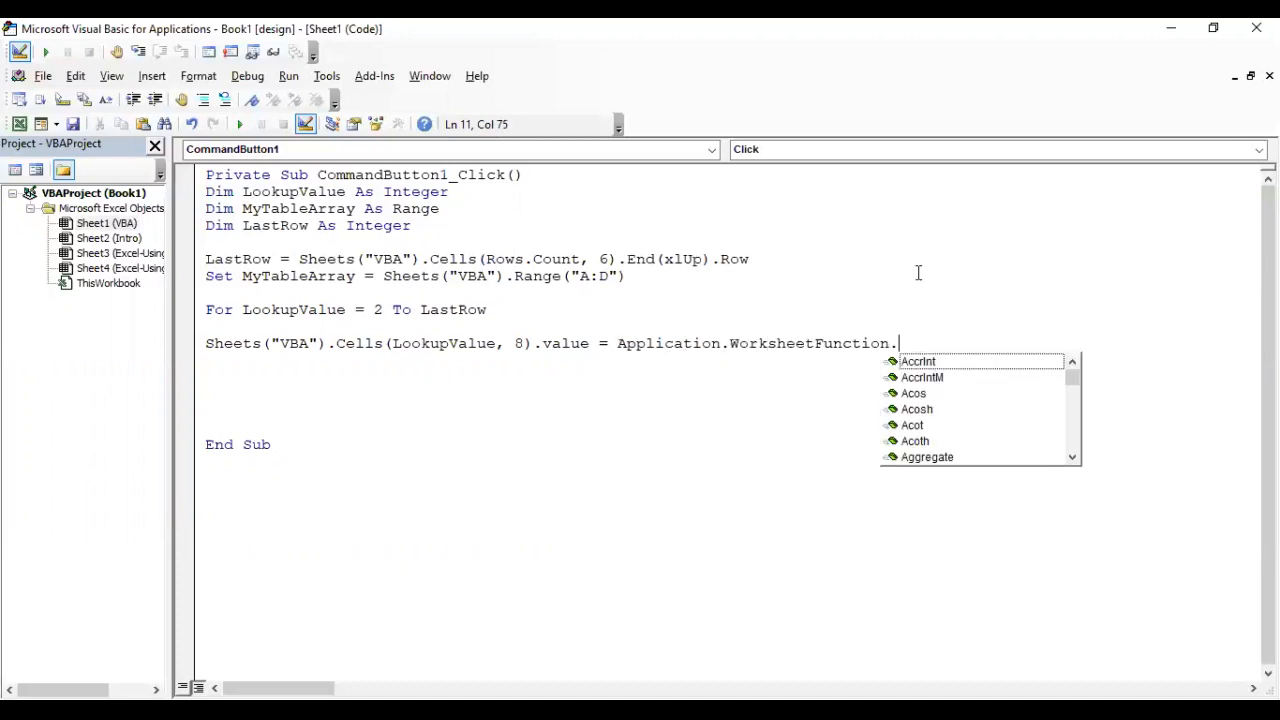
text(vloo)
key(Tab)
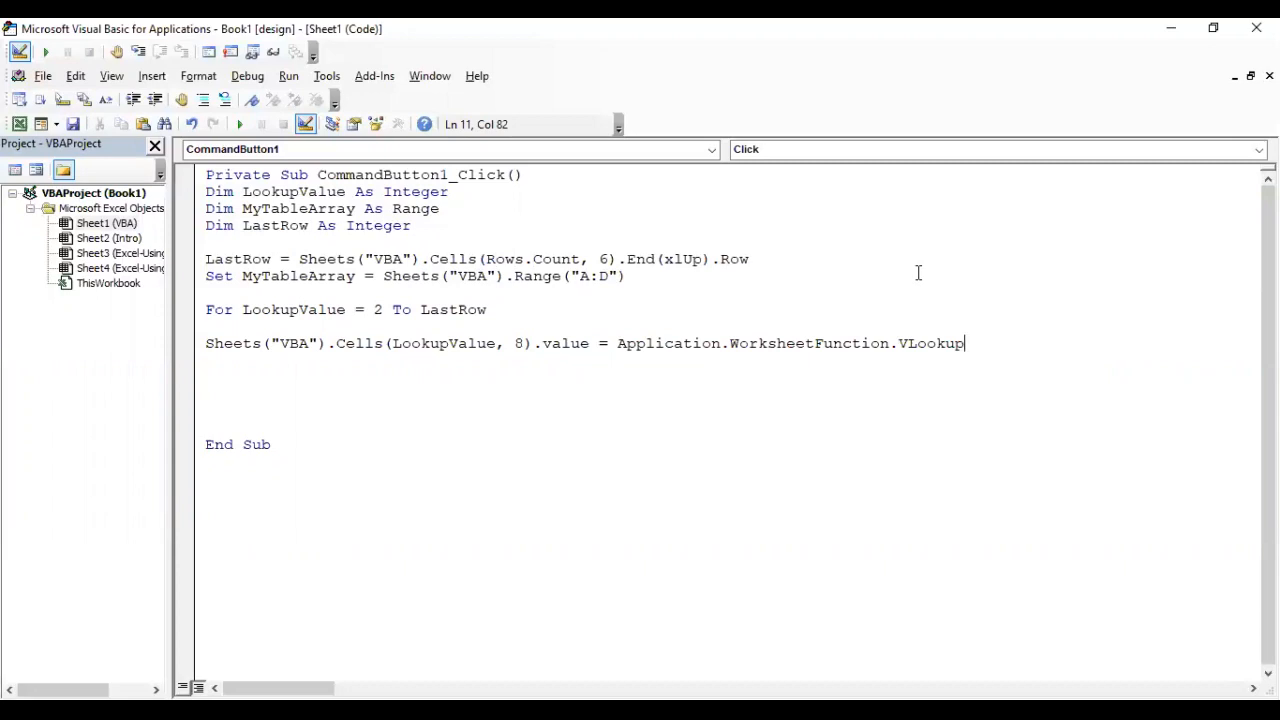
text(()
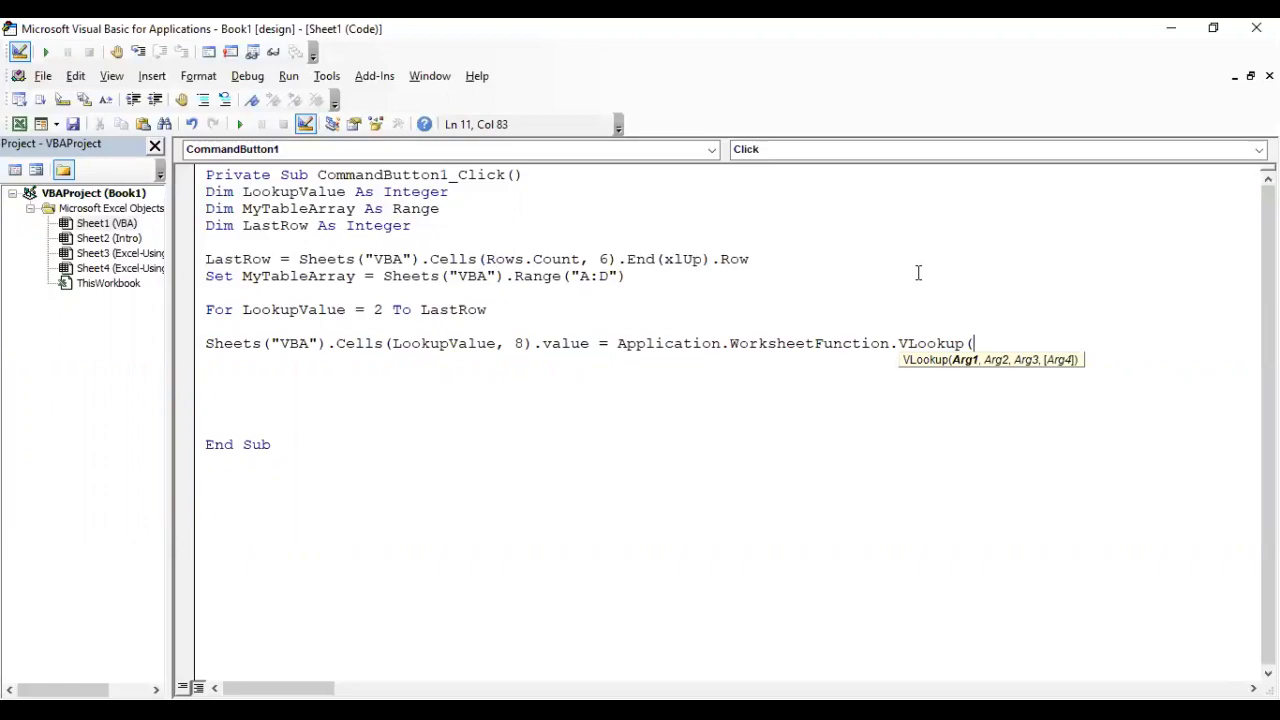
Check the name columns on the VBA sheet and copy Sheets("VBA").Cells(LookupValue, 8) in as the first VLookup argument
key(alt+F11)
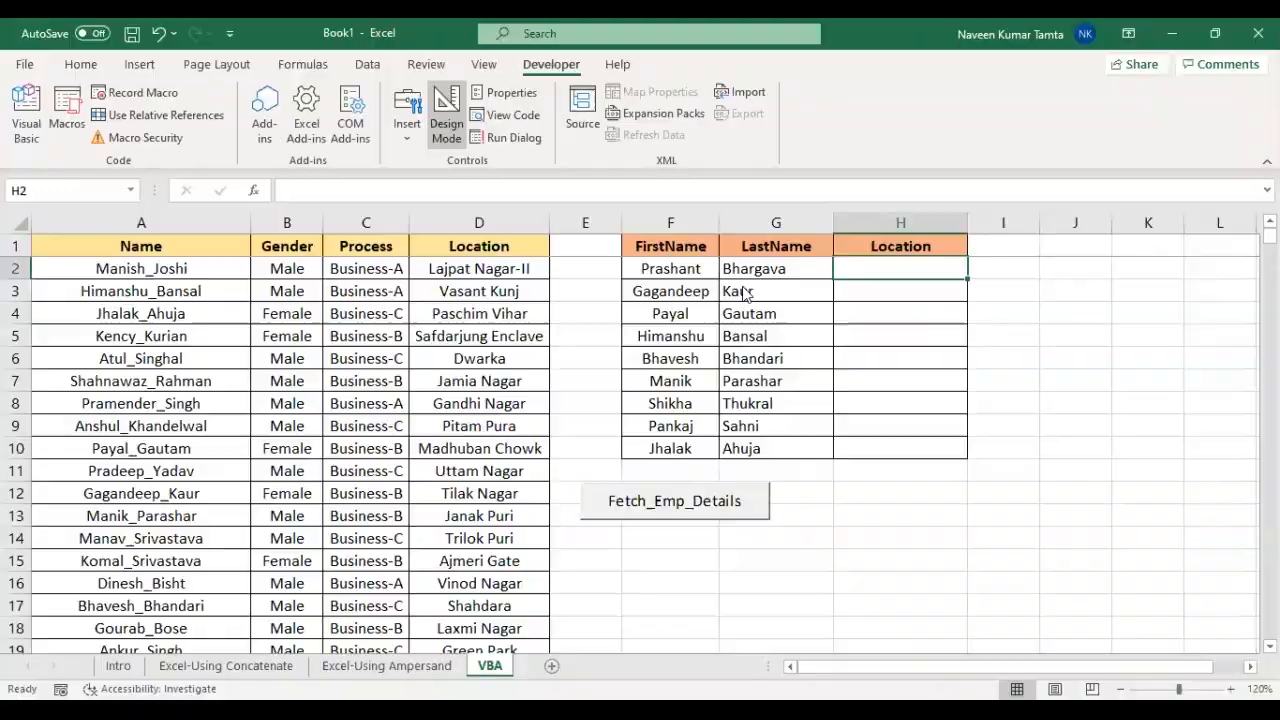
key(alt+F11)
key(ctrl+Left)
key(ctrl+Left)
key(ctrl+Left)
key(ctrl+Left)
key(ctrl+Left)
key(ctrl+Left)
key(ctrl+Left)
key(ctrl+Left)
key(ctrl+Left)
key(ctrl+Left)
key(ctrl+Left)
key(ctrl+Left)
key(ctrl+shift+Left)
key(ctrl+shift+Left)
key(ctrl+shift+Left)
key(ctrl+shift+Left)
key(ctrl+shift+Left)
key(ctrl+shift+Left)
key(ctrl+shift+Left)
key(ctrl+shift+Left)
key(ctrl+shift+Left)
key(ctrl+shift+Left)
key(ctrl+shift+Left)
key(ctrl+c)
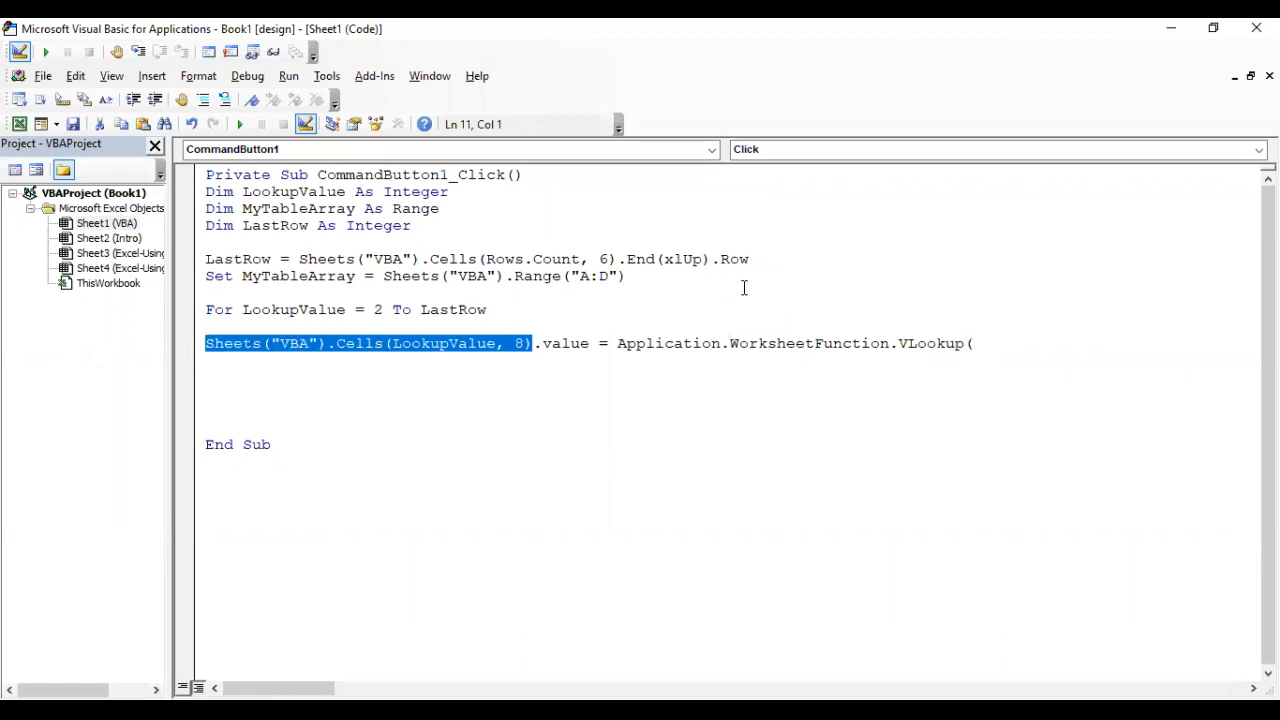
key(End)
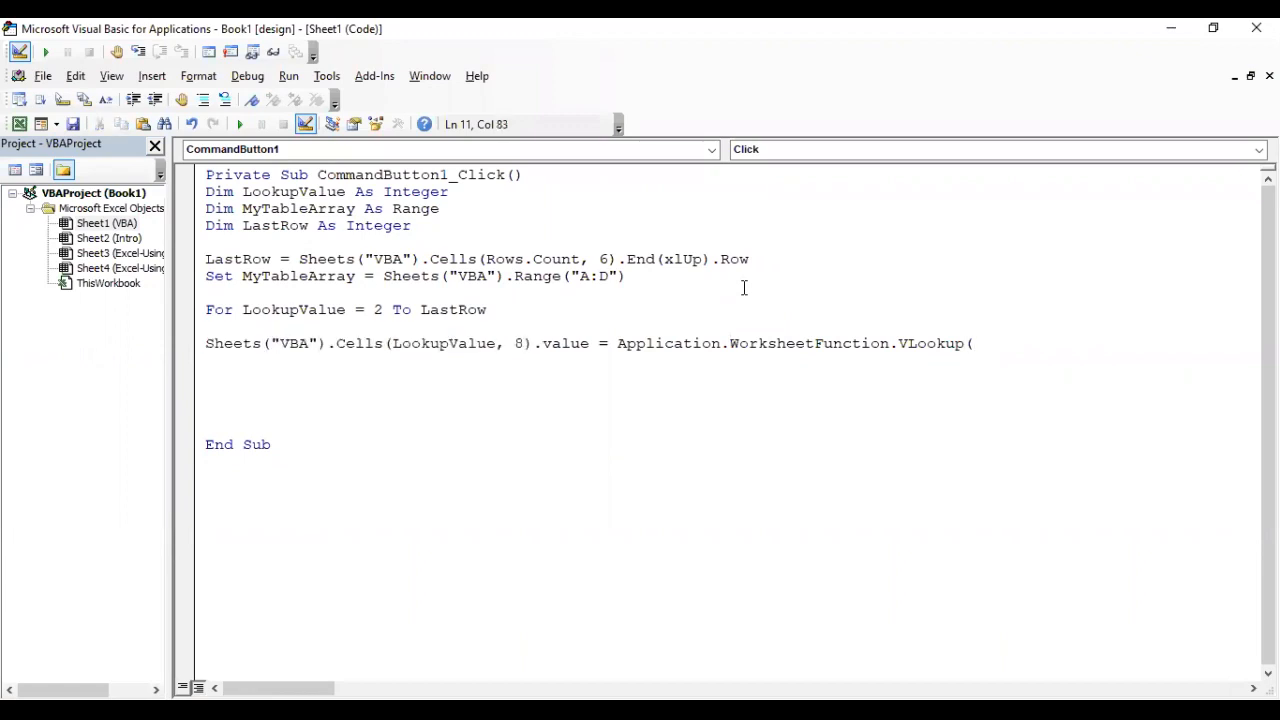
key(ctrl+v)
Change the column number in the VLookup argument's Cells reference to 6, checking the FirstName column on the VBA sheet
key(Left)
key(Left)
key(Left)
key(Left)
key(Left)
key(Left)
key(Left)
key(Left)
key(Left)
key(Left)
key(Left)
key(Left)
key(Left)
key(Left)
key(Left)
key(Left)
key(shift+Left)
key(alt+F11)
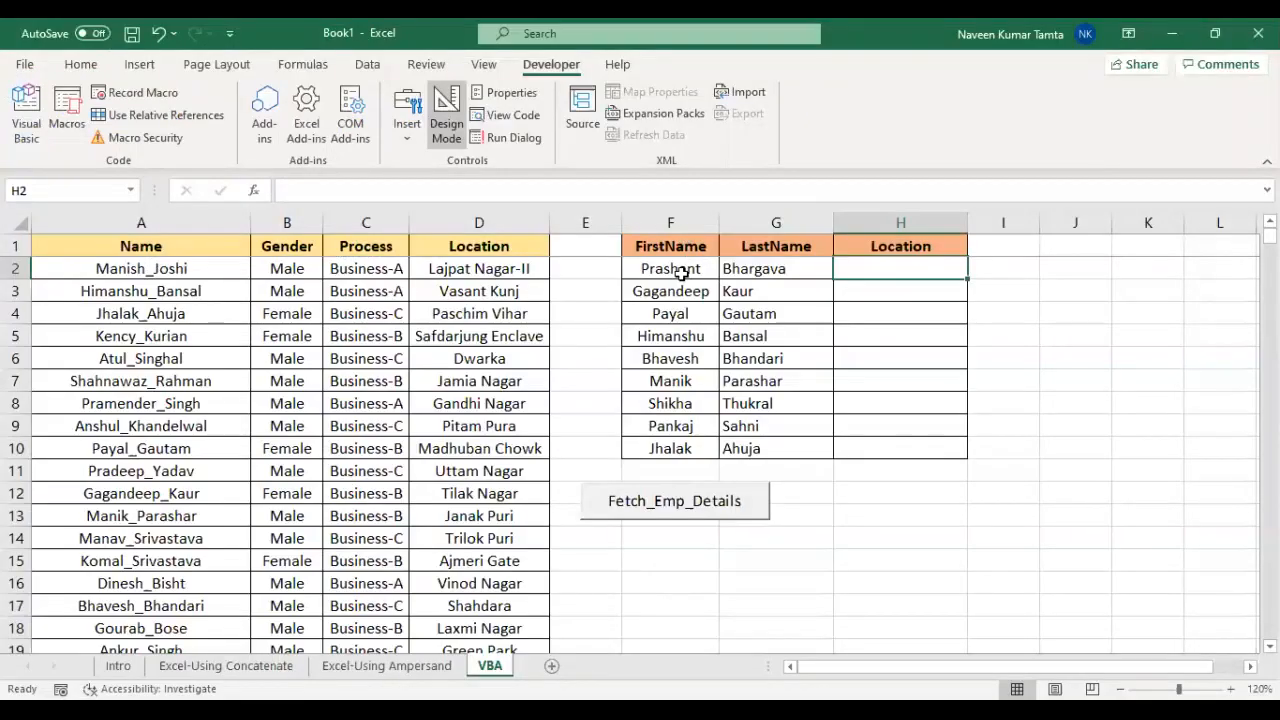
key(alt+F11)
text(6)
Break the lookup statement after VLookup( with a line-continuation underscore, moving Sheets("VBA").Cells(LookupValue, 6) onto its own line
key(ctrl+Left)
key(ctrl+Left)
key(ctrl+Left)
key(ctrl+Left)
key(ctrl+Left)
key(ctrl+Left)
key(ctrl+Left)
key(ctrl+Left)
key(ctrl+Left)
key(ctrl+Left)
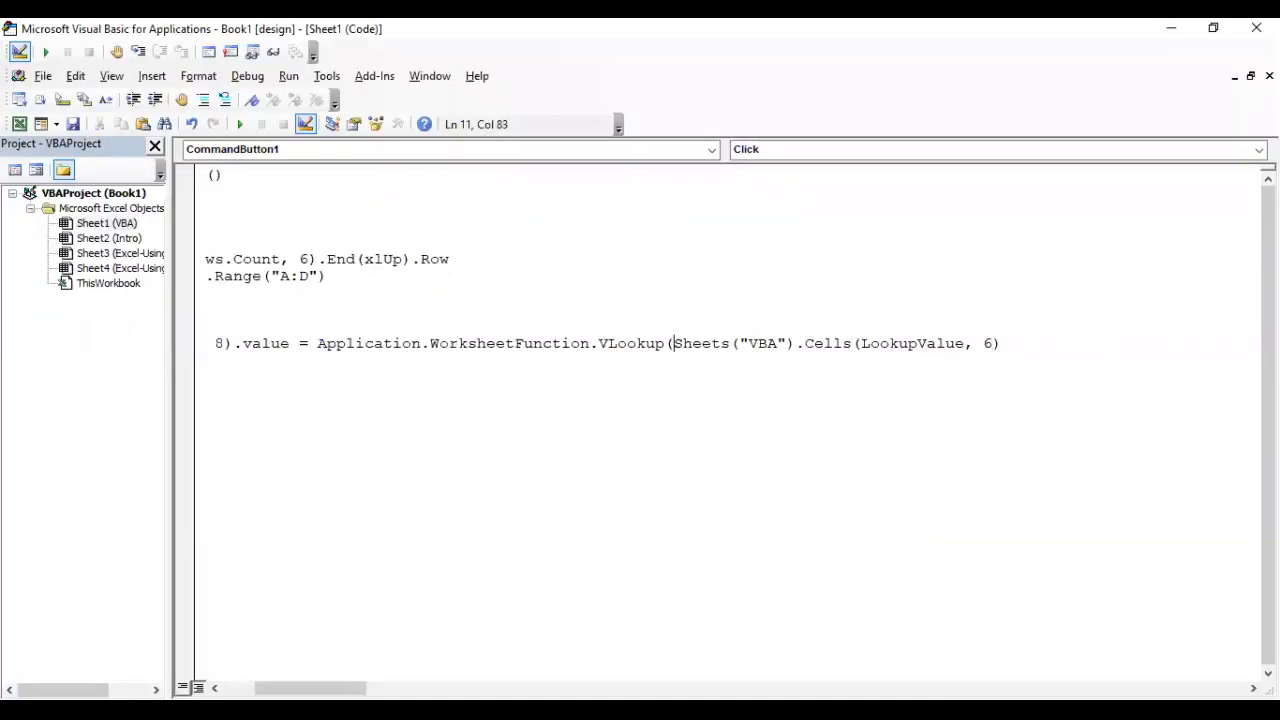
key(ctrl+Left)
key(ctrl+Left)
key(ctrl+Left)
key(ctrl+Right)
key(ctrl+Right)
key(ctrl+Right)
key(ctrl+Right)
key(ctrl+Right)
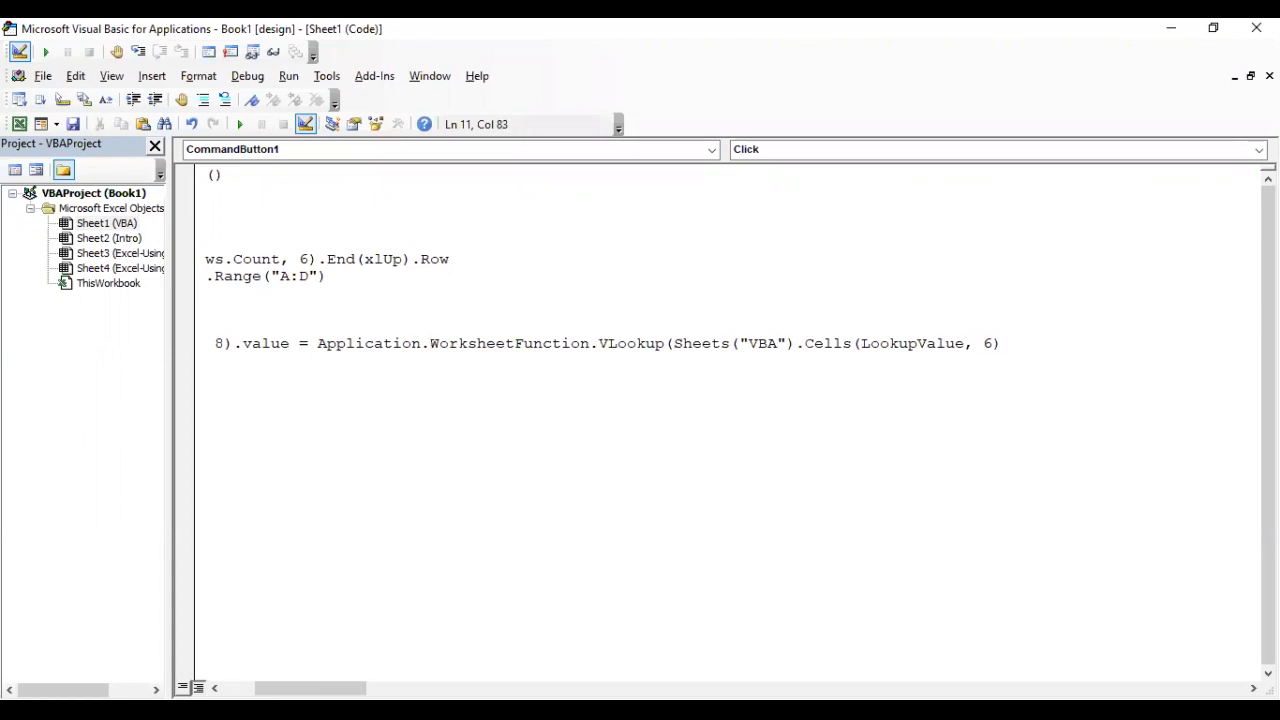
key(Home)
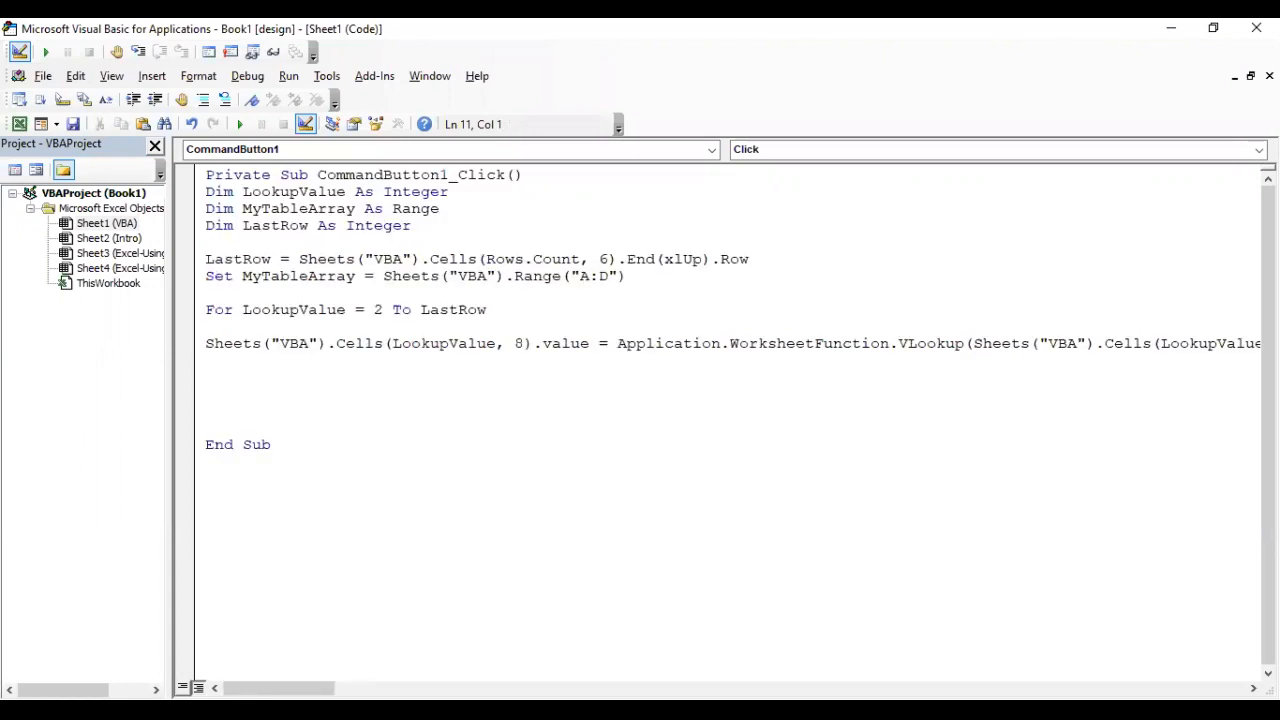
key(Right)
key(Right)
key(Right)
key(Right)
key(Right)
key(Right)
key(Right)
key(Right)
key(Right)
key(Right)
key(Right)
key(Right)
key(Right)
key(Right)
key(Right)
key(Right)
key(Right)
key(Right)
key(Right)
key(Right)
key(ctrl+Right)
key(ctrl+Right)
key(ctrl+Right)
key(ctrl+Right)
key(ctrl+Right)
key(ctrl+Right)
key(ctrl+Right)
key(ctrl+Right)
key(ctrl+Right)
key(ctrl+Right)
key(ctrl+Right)
key(ctrl+Right)
key(ctrl+Right)
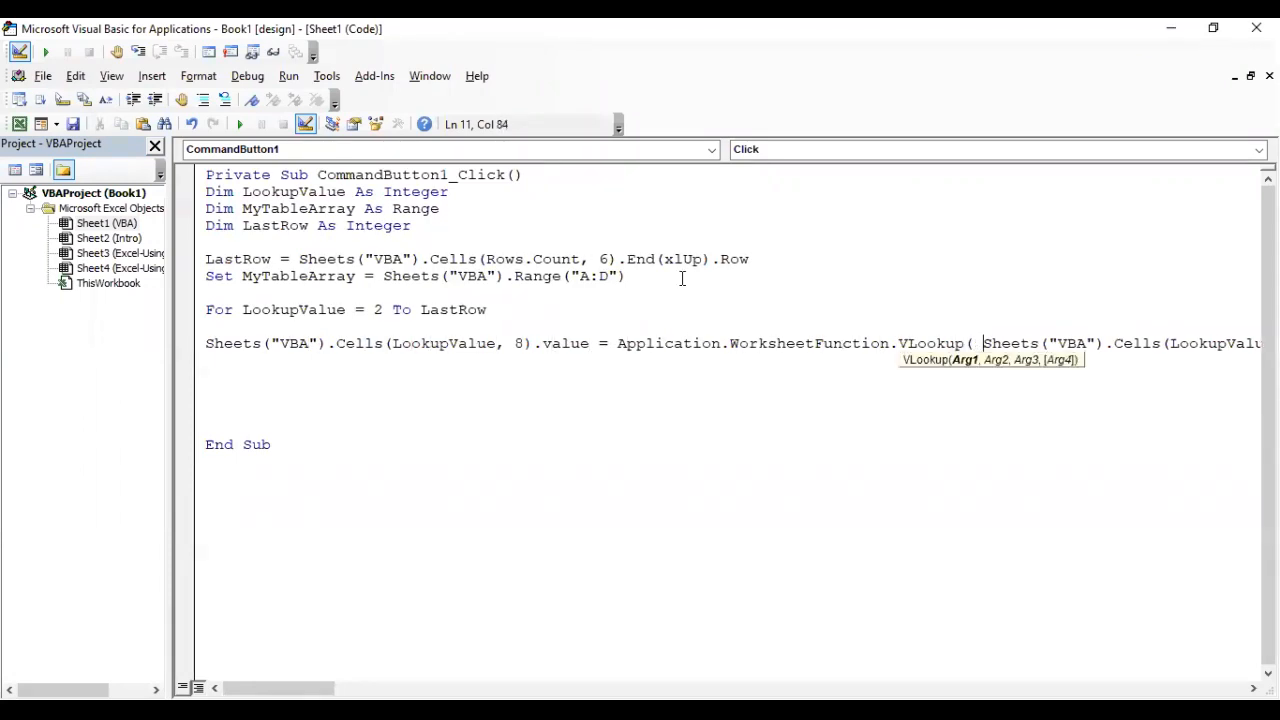
key(Left)
key(Delete)
text(_)
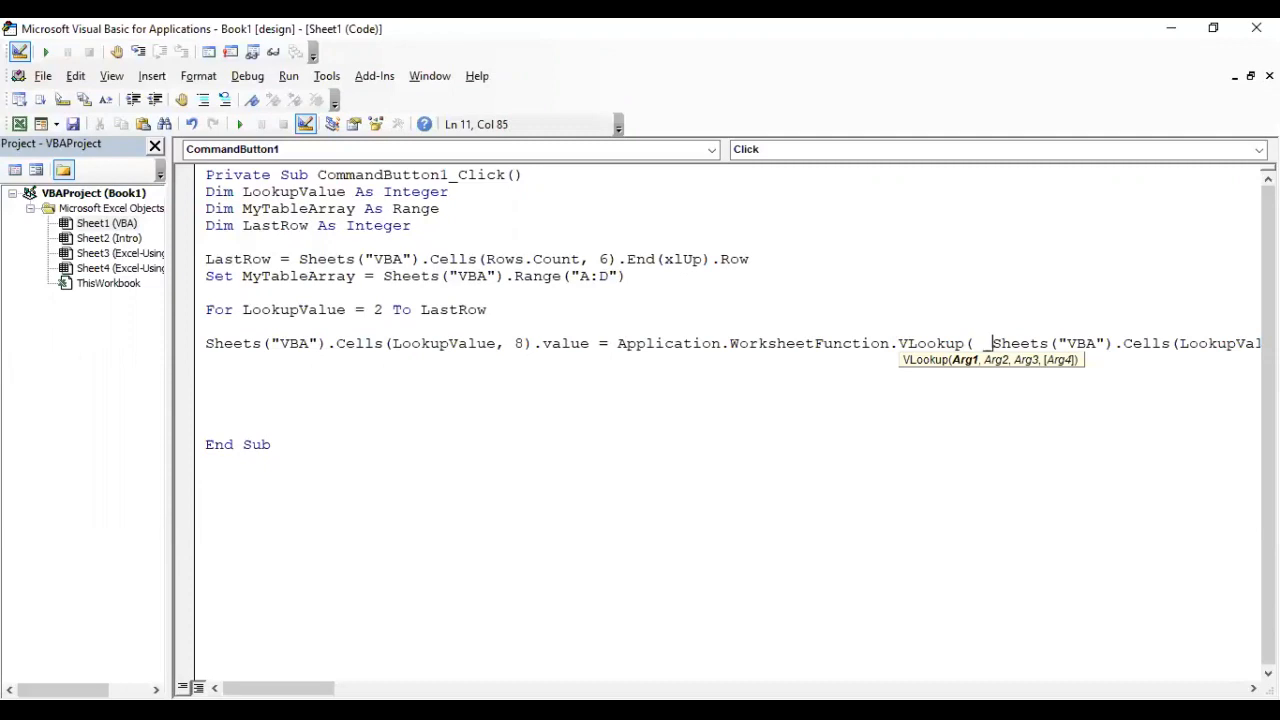
key(Return)
Extend the lookup argument with & "_" & Sheets("VBA").Cells(LookupValue, 7) and continue the statement on a new line with an underscore
key(Right)
key(Right)
key(Right)
key(Right)
key(Right)
key(Right)
key(Right)
key(Right)
key(Right)
key(Right)
key(Right)
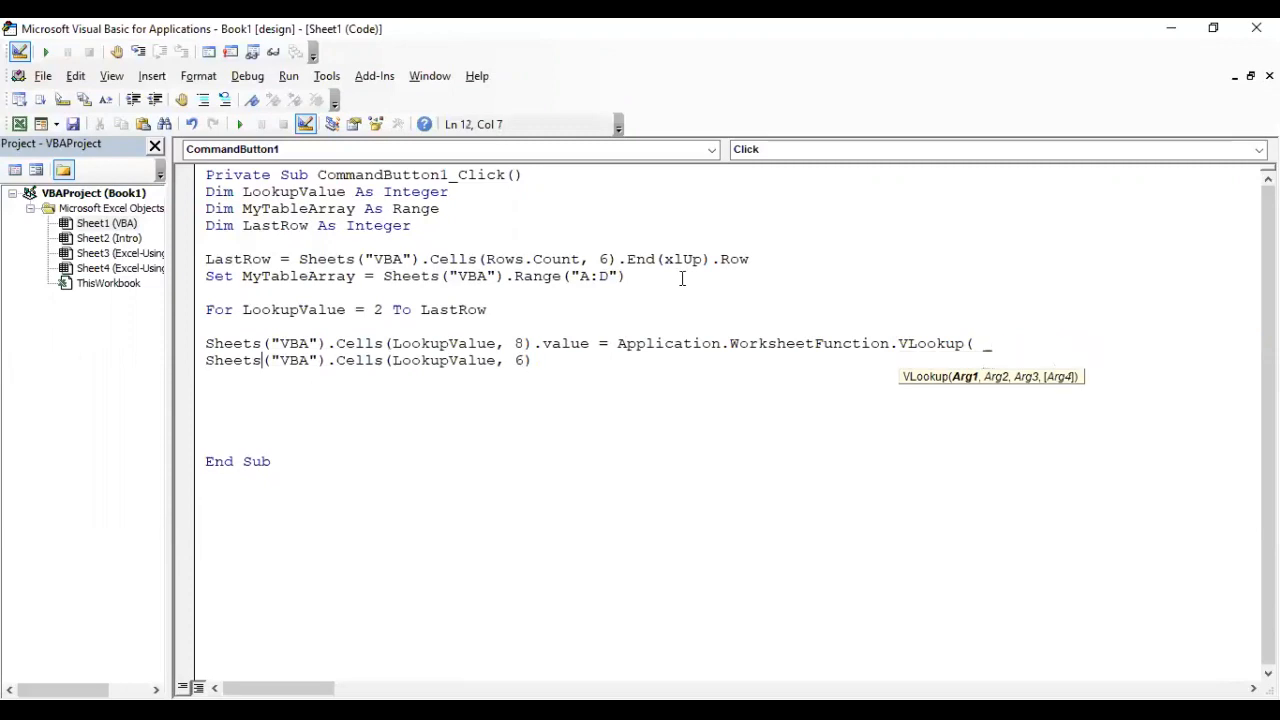
key(Right)
key(Right)
key(Right)
key(Right)
key(Right)
key(Right)
key(Right)
key(Right)
key(Right)
key(Right)
key(Right)
key(Right)
key(Right)
key(Right)
key(Right)
key(Right)
key(Right)
key(Right)
key(Right)
key(Right)
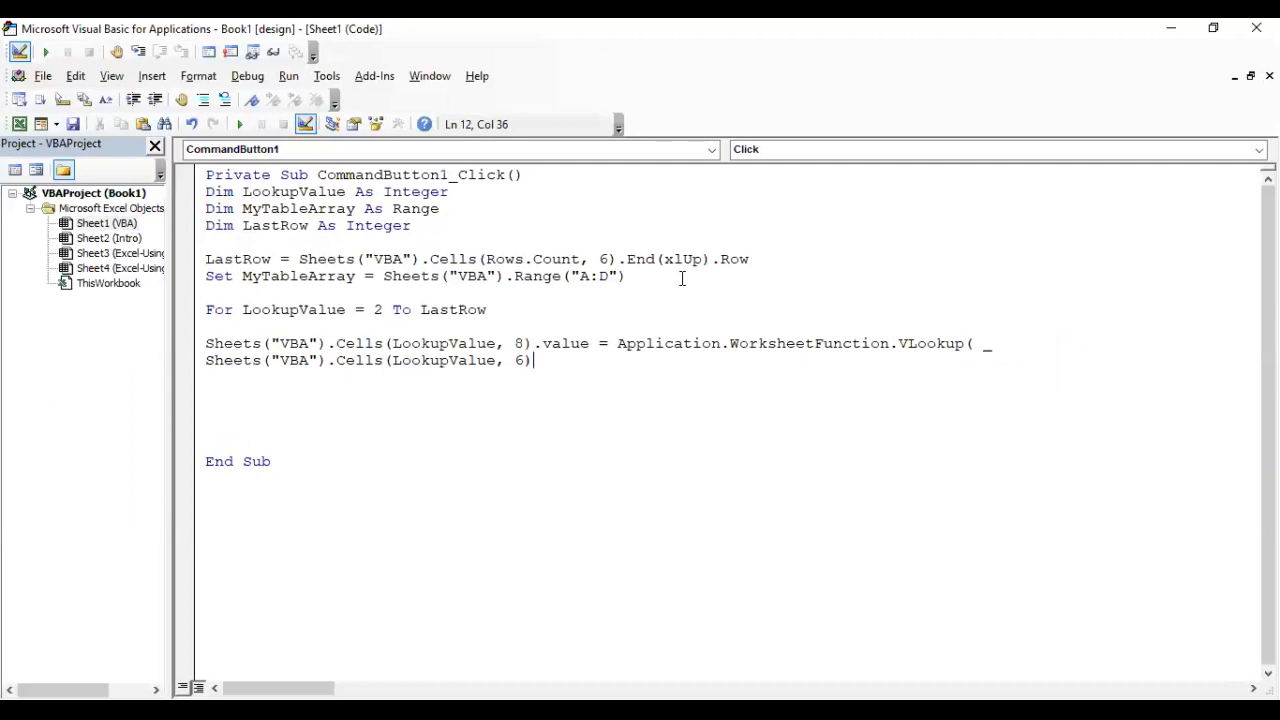
text(&)
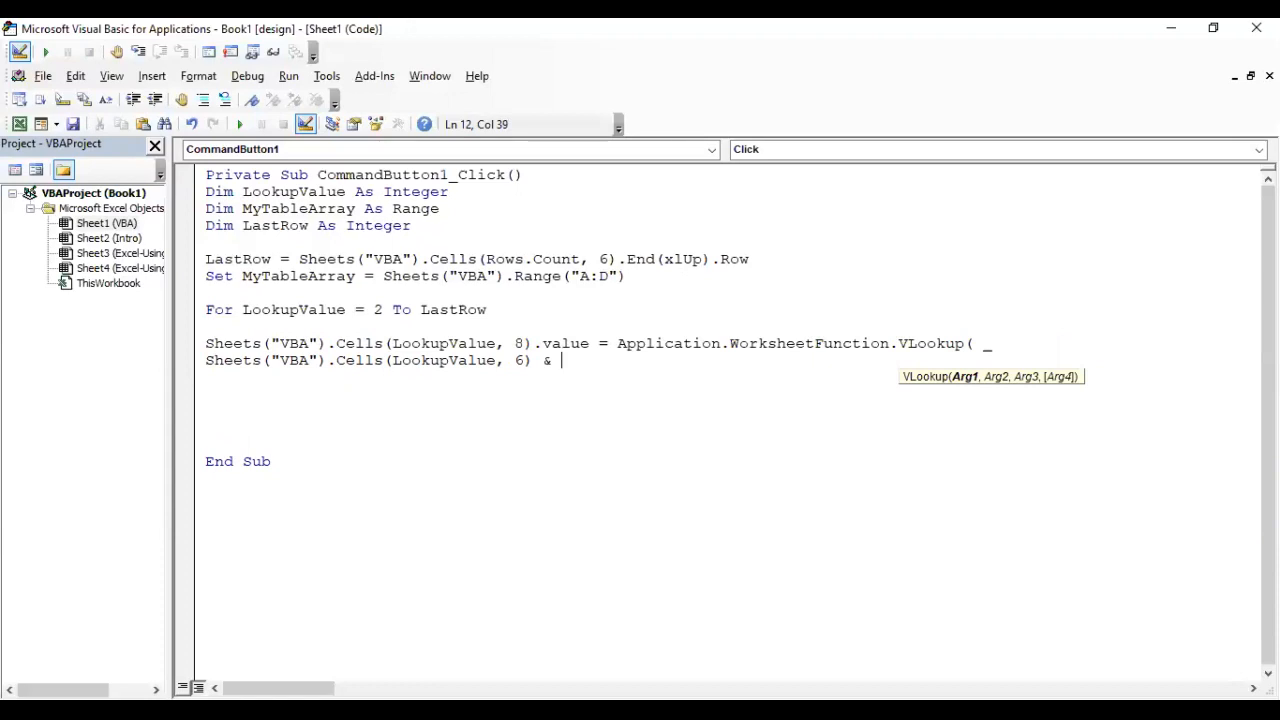
text( "_" &)
key(ctrl+v)
key(Left)
key(Left)
key(shift+Right)
text(7)
key(End)
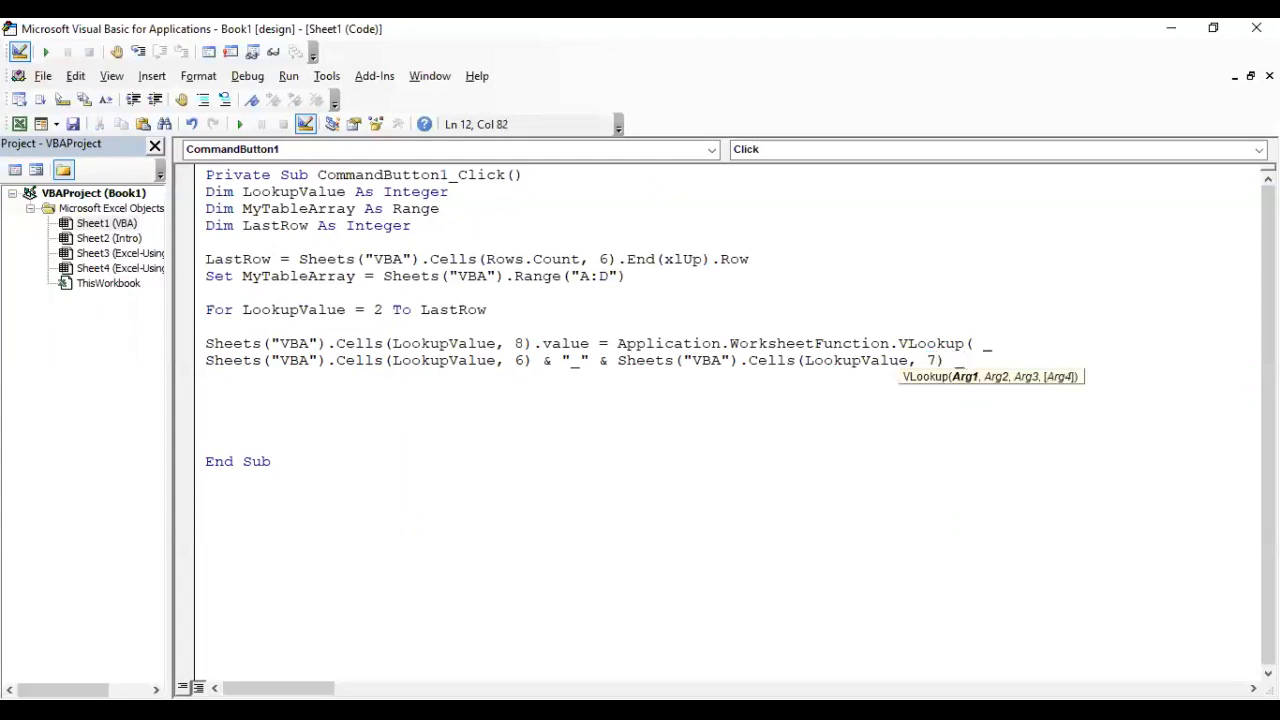
key(Return)
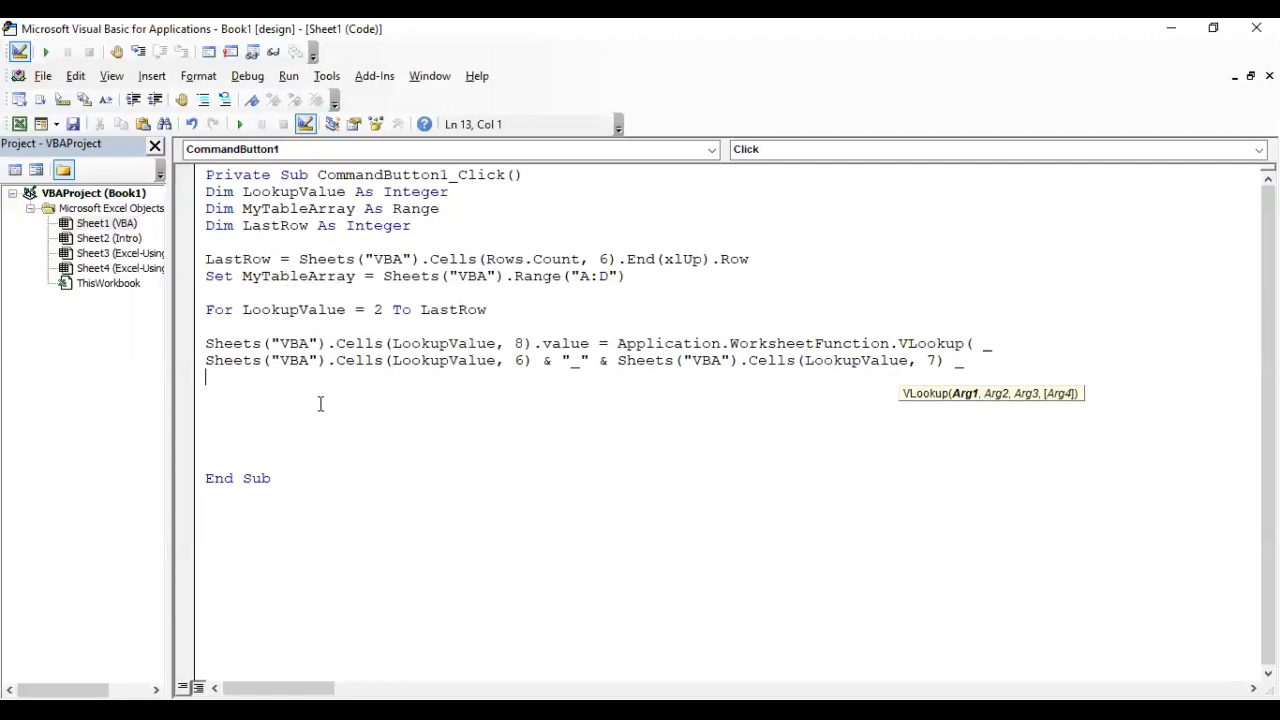
Complete the VLookup arguments with MyTableArray, 4, False), checking the Location column on the VBA sheet
text(MyTableArray)
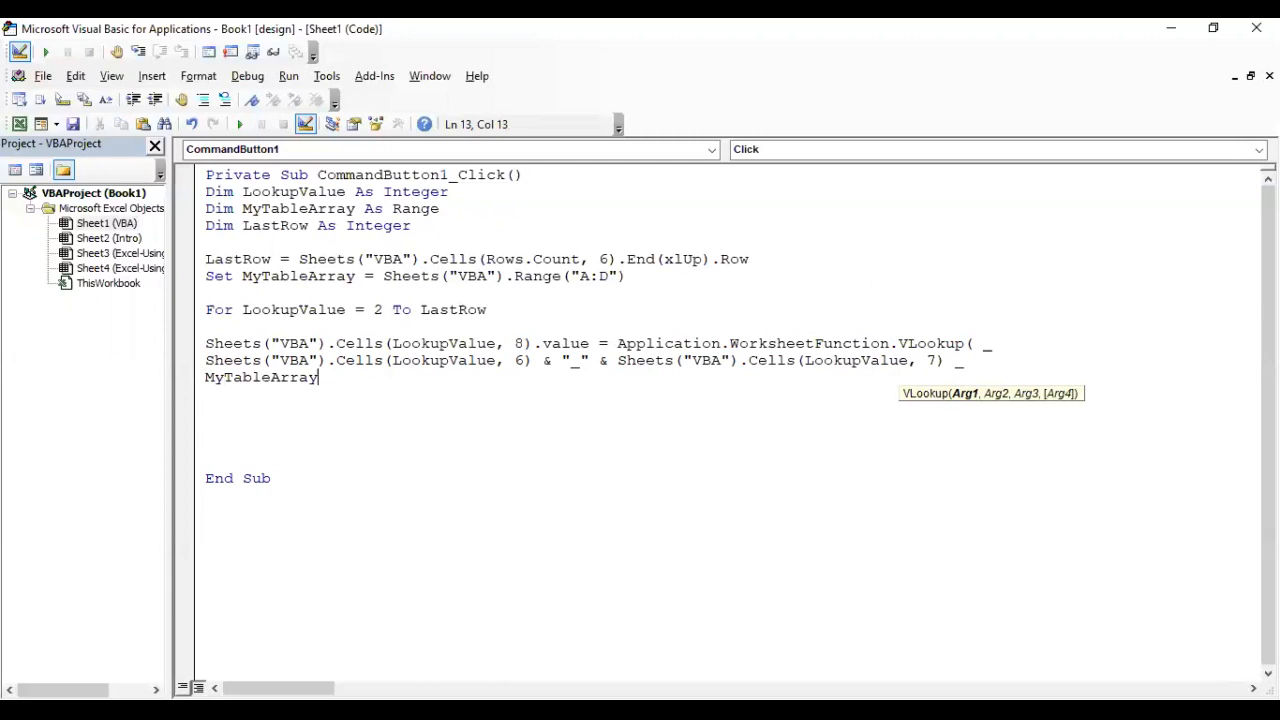
text(,)
key(alt+F11)
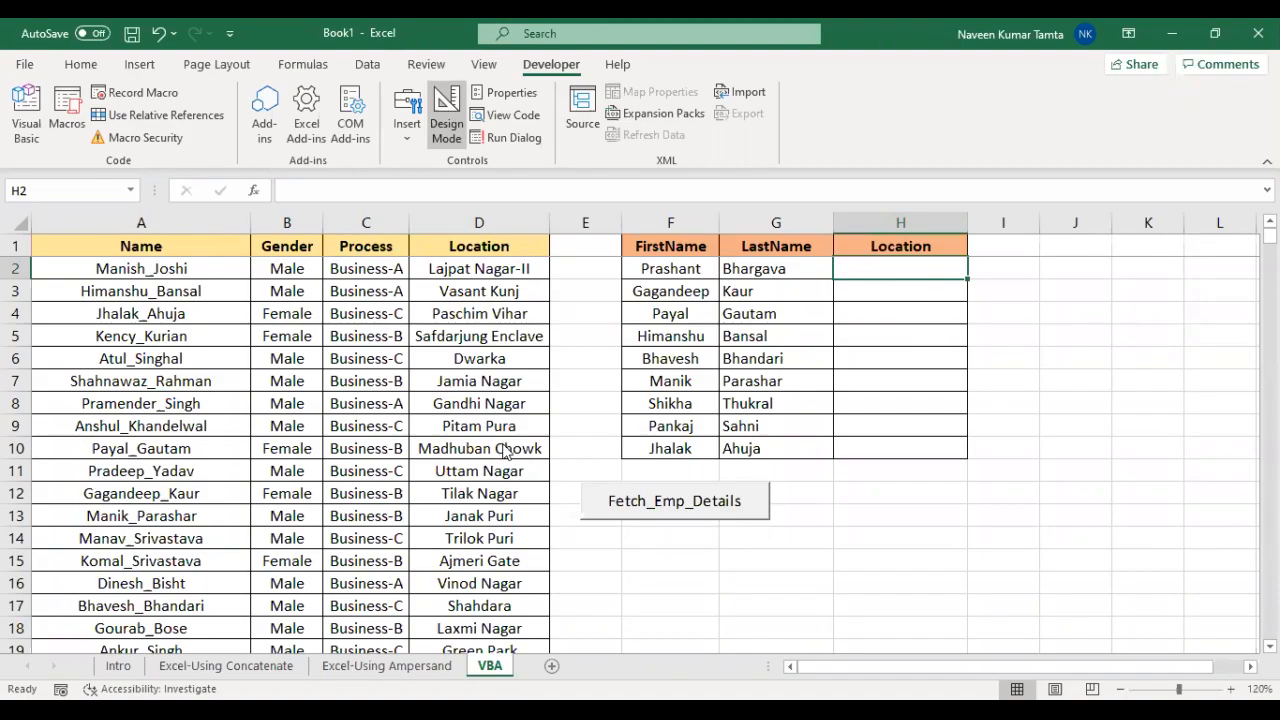
key(alt+F11)
text(4, )
text(0)
key(BackSpace)
text(Fa)
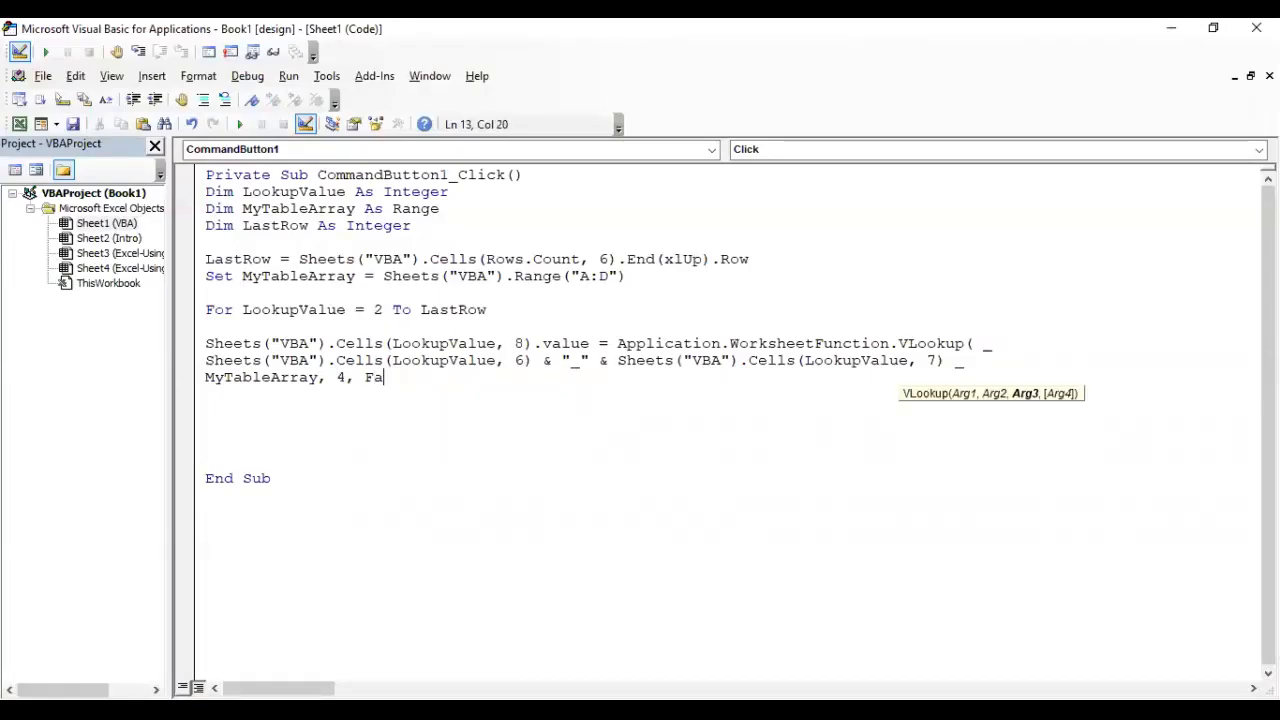
text(lse))
click(504, 448)
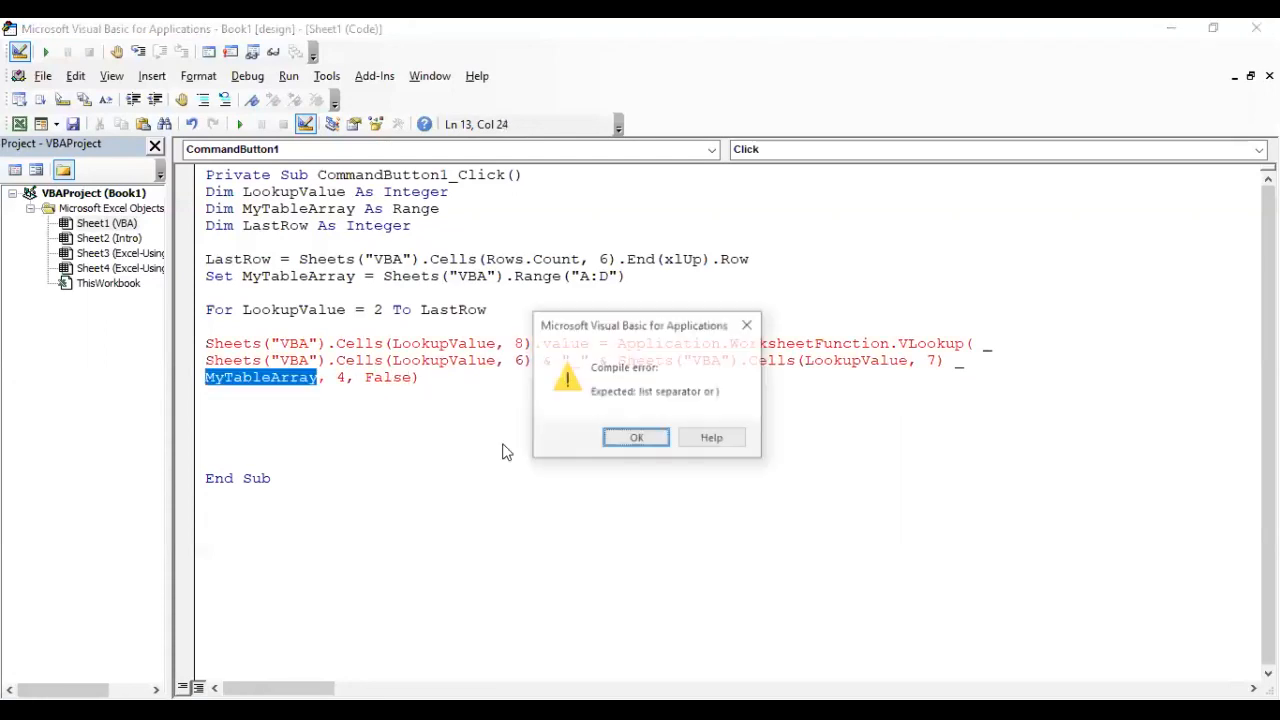
key(Return)
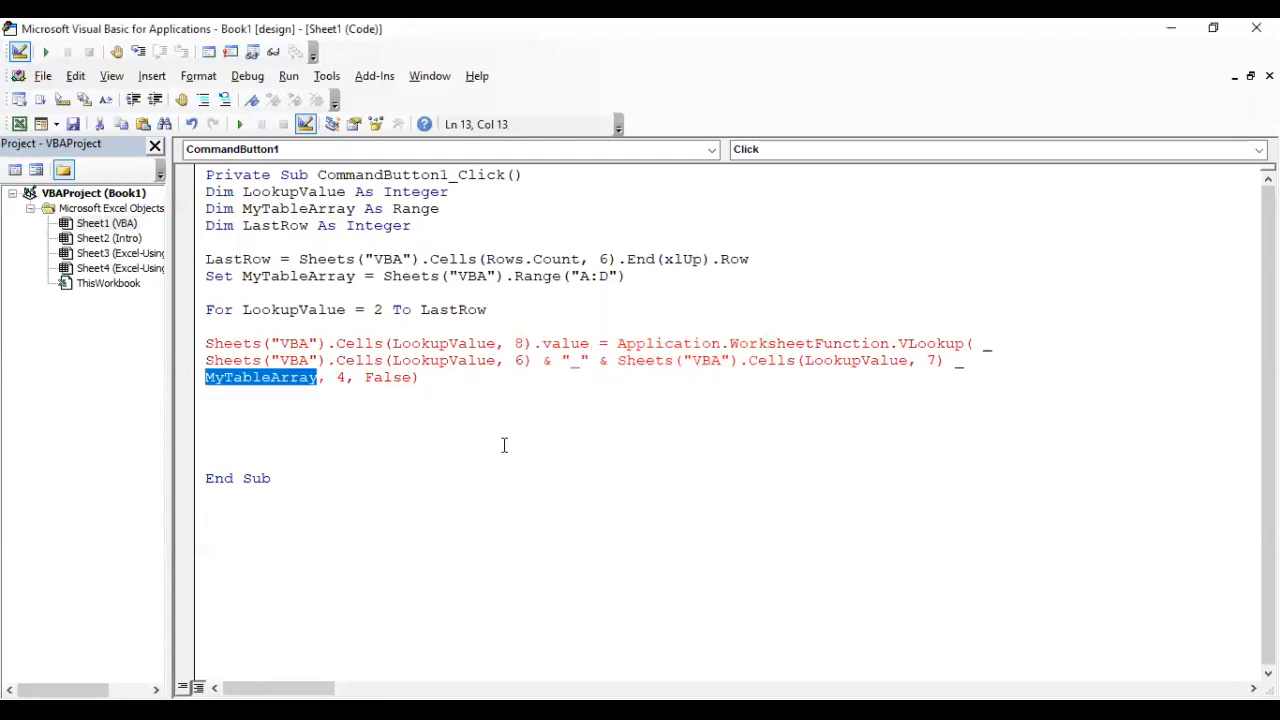
Try to fix the VLookup statement by adding a second closing parenthesis after False
click(450, 382)
text())
click(450, 390)
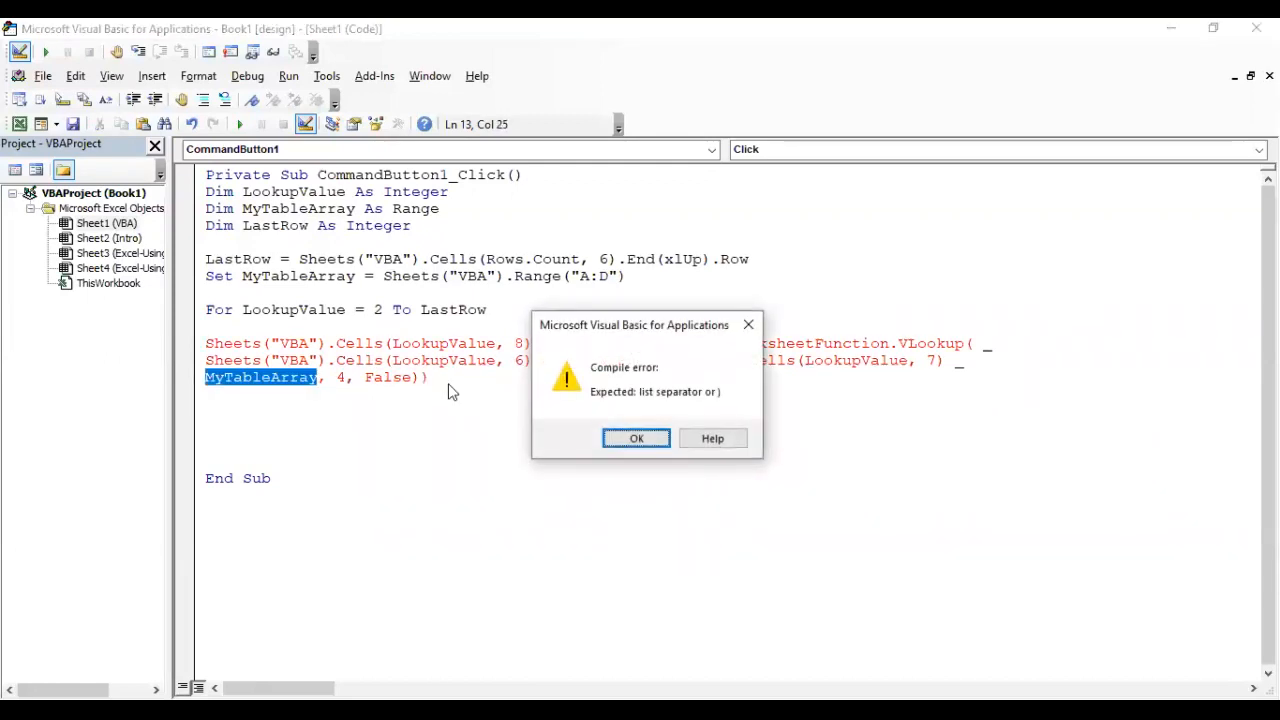
key(Return)
Insert the comma after Cells(LookupValue, 7) and remove the extra closing parenthesis after False
key(Up)
key(End)
key(Left)
key(Left)
key(Right)
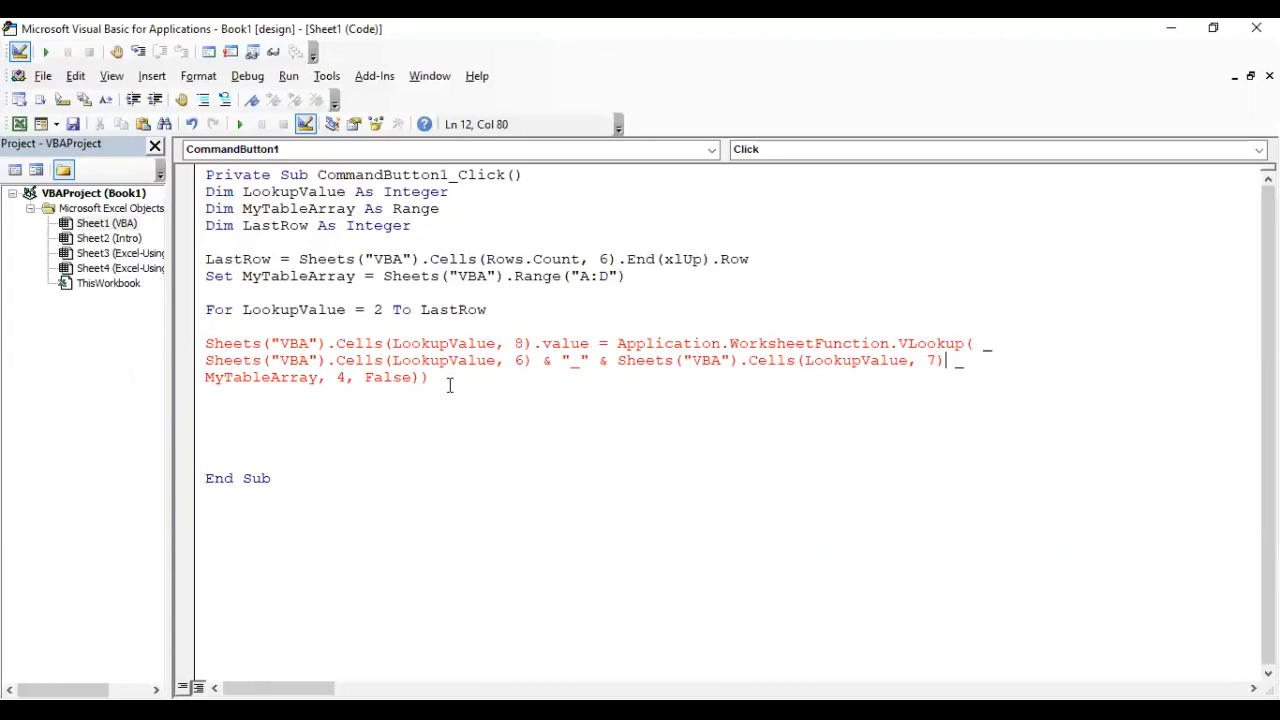
text(,)
click(450, 385)
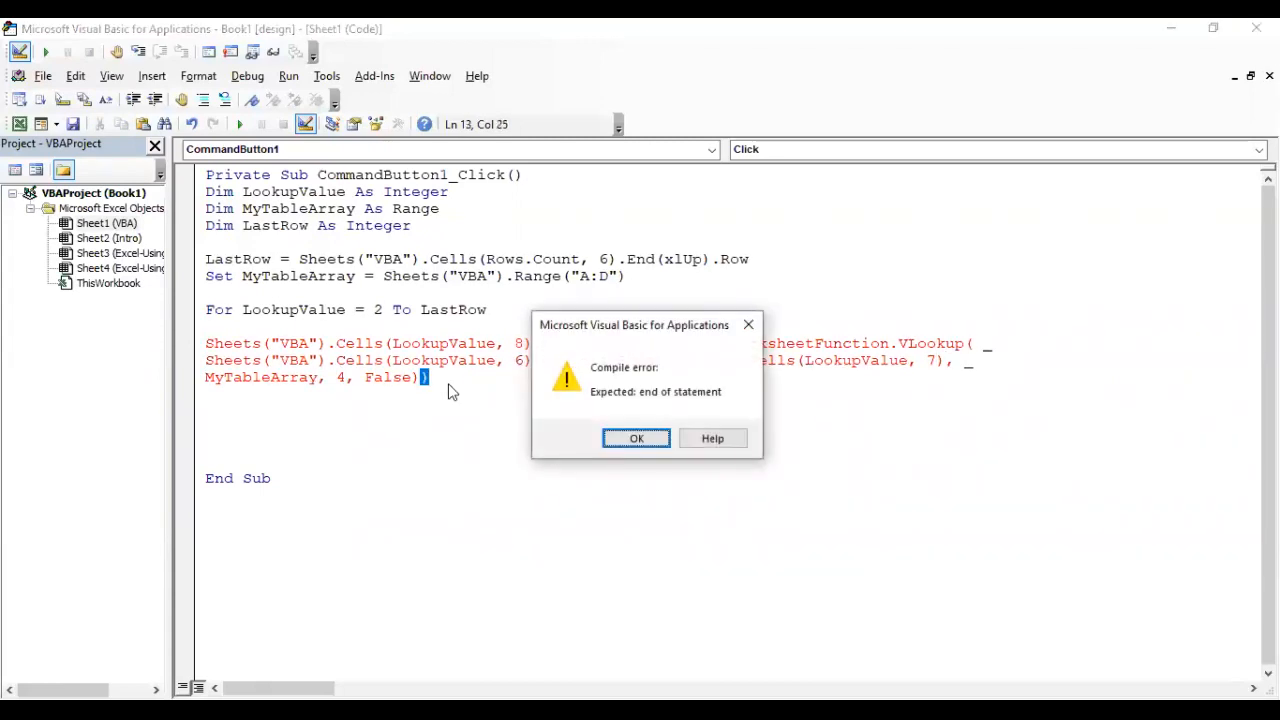
key(Return)
key(Down)
key(Down)
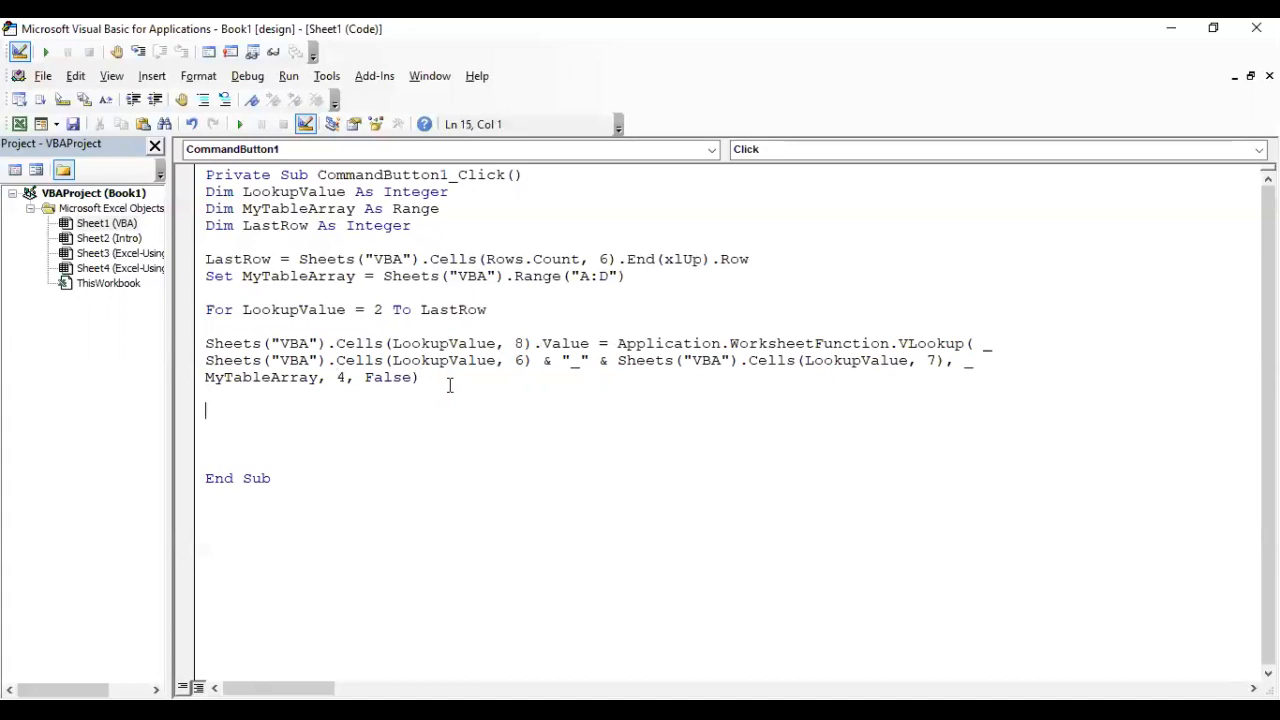
key(Up)
key(Up)
key(Up)
key(Up)
key(Down)
key(Down)
key(Down)
key(Down)
key(Up)
key(Up)
key(Up)
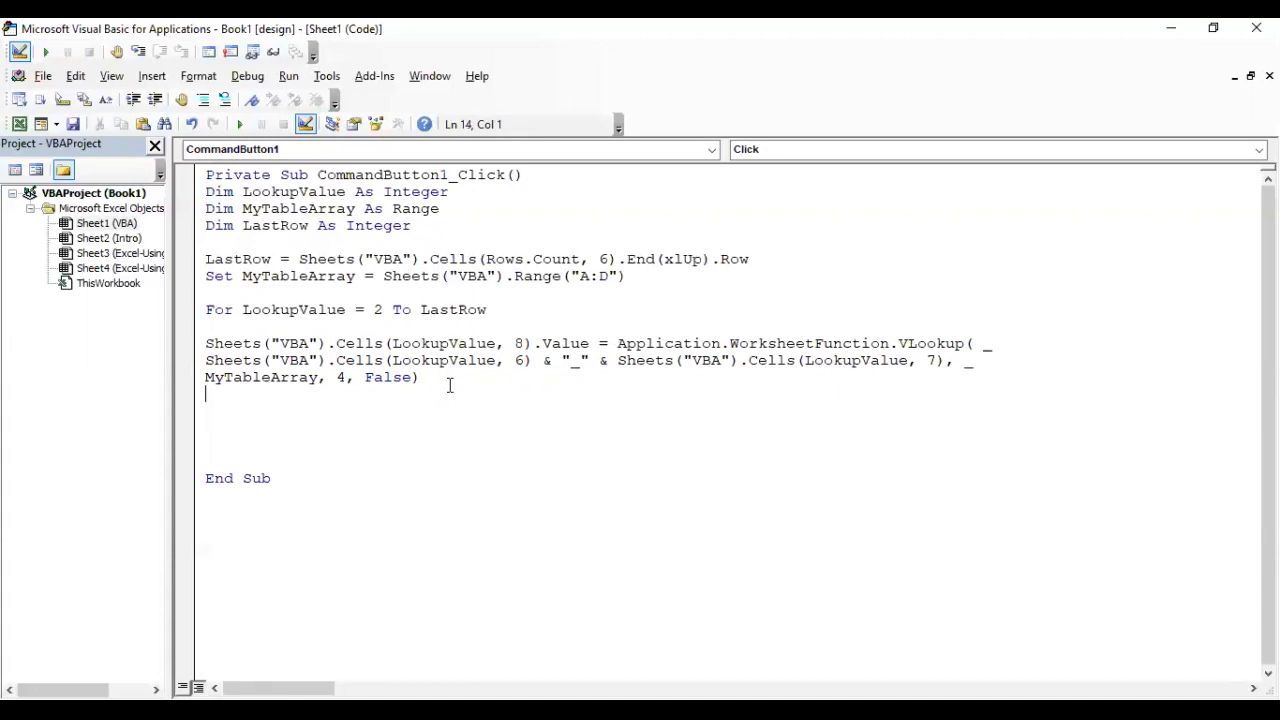
Close the For loop below the VLookup statement with next LookupValue, using the loop variable from the For line
key(Up)
key(Up)
key(Up)
key(ctrl+Left)
key(ctrl+Left)
key(ctrl+Left)
key(ctrl+Left)
key(ctrl+Left)
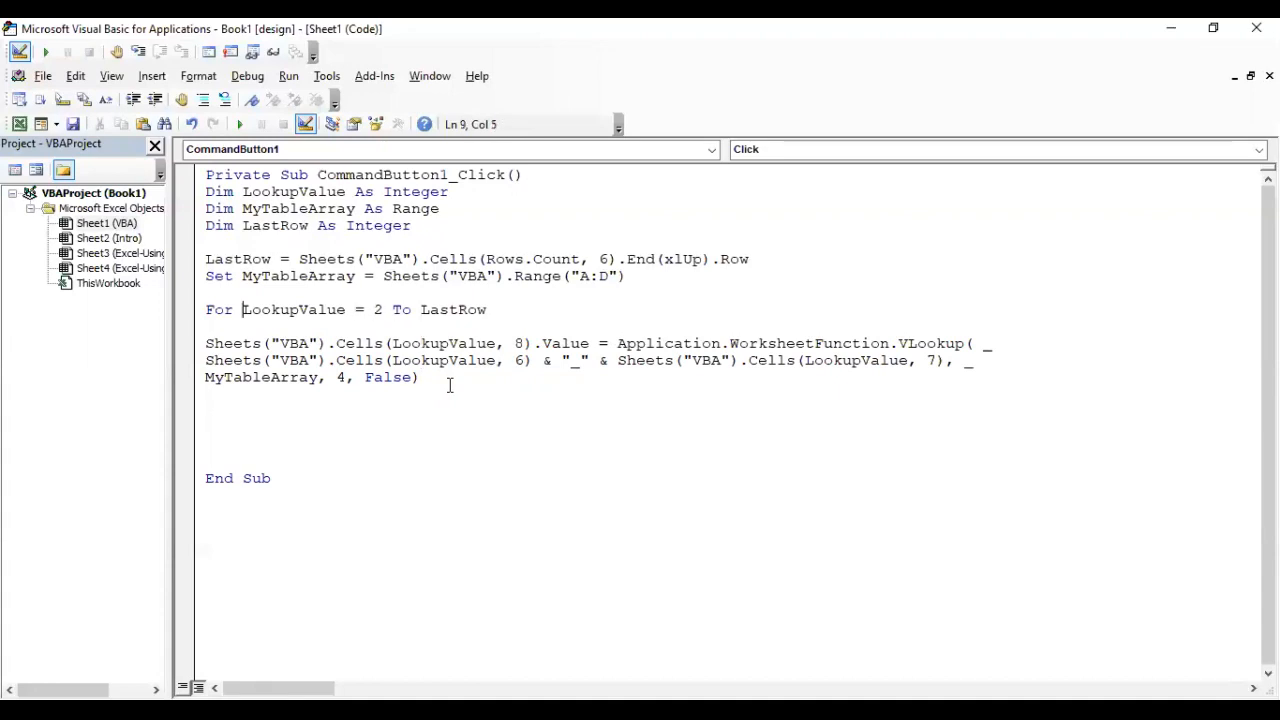
key(ctrl+shift+Right)
key(ctrl+shift+Right)
key(Down)
key(Down)
key(Down)
key(Down)
key(Down)
key(Down)
key(Down)
key(Down)
key(Down)
key(Up)
key(Up)
text(next )
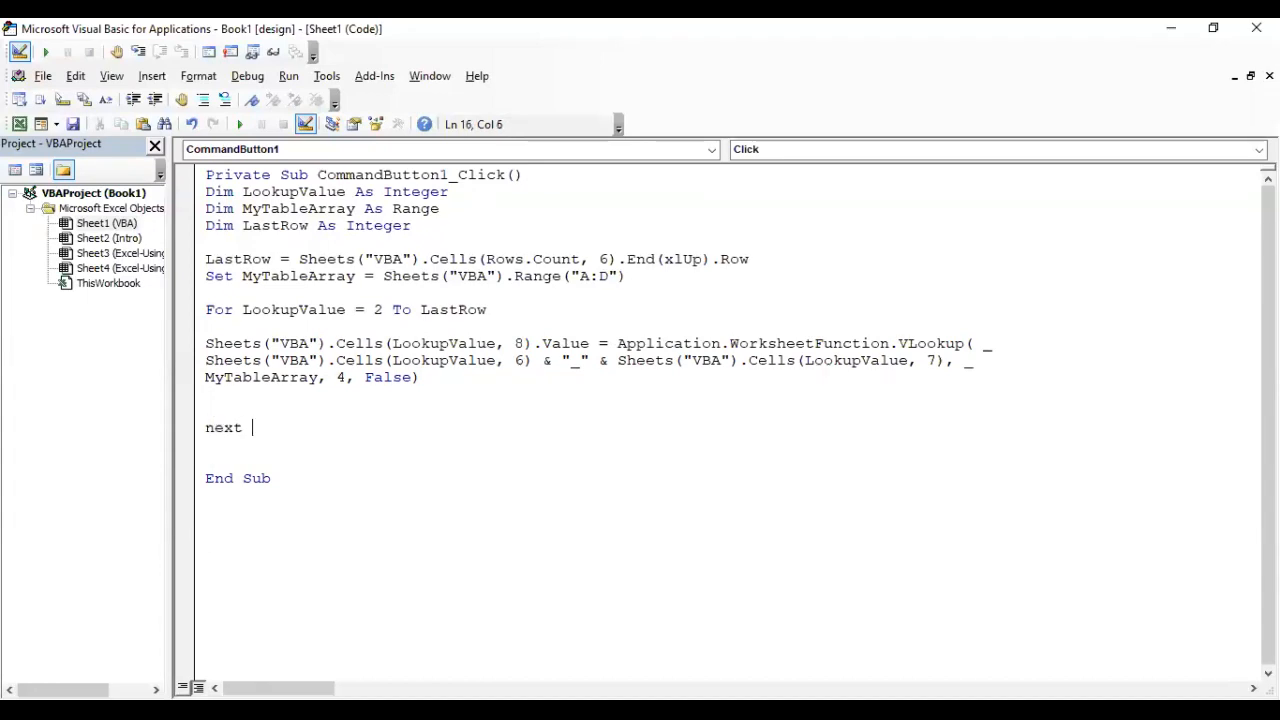
text(MyTableArray)
key(ctrl+shift+Left)
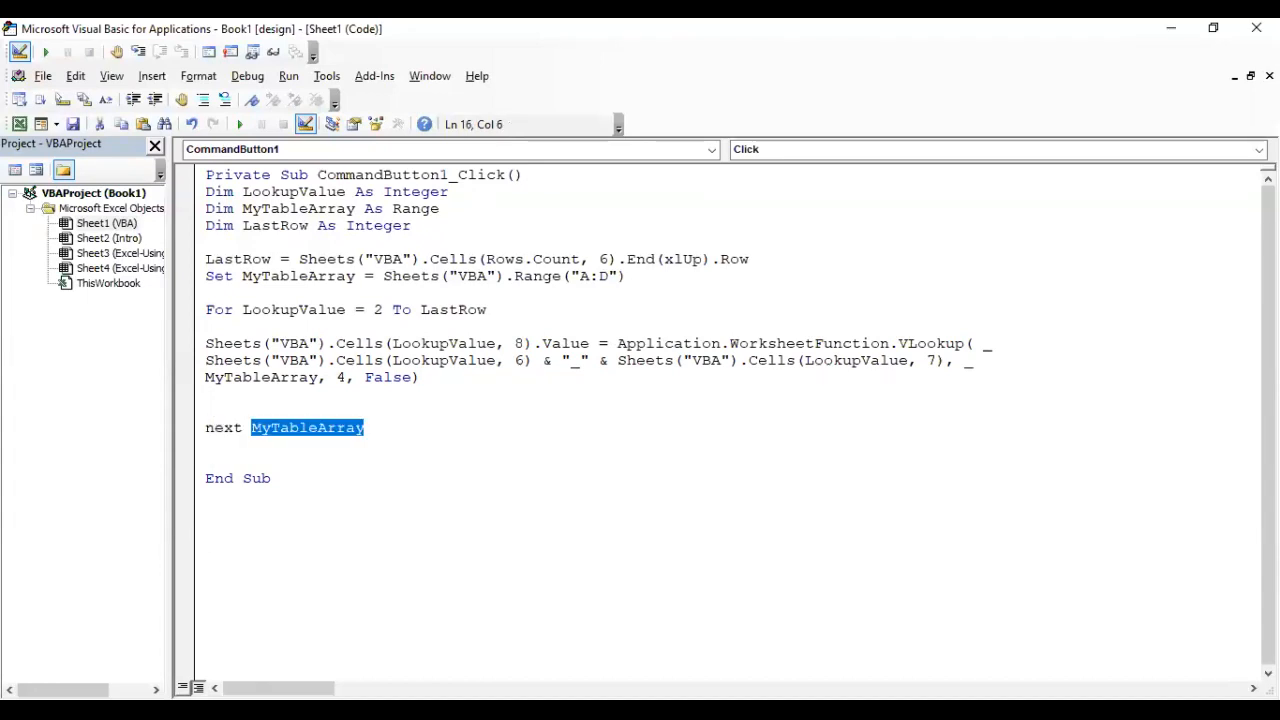
text(LookupValue)
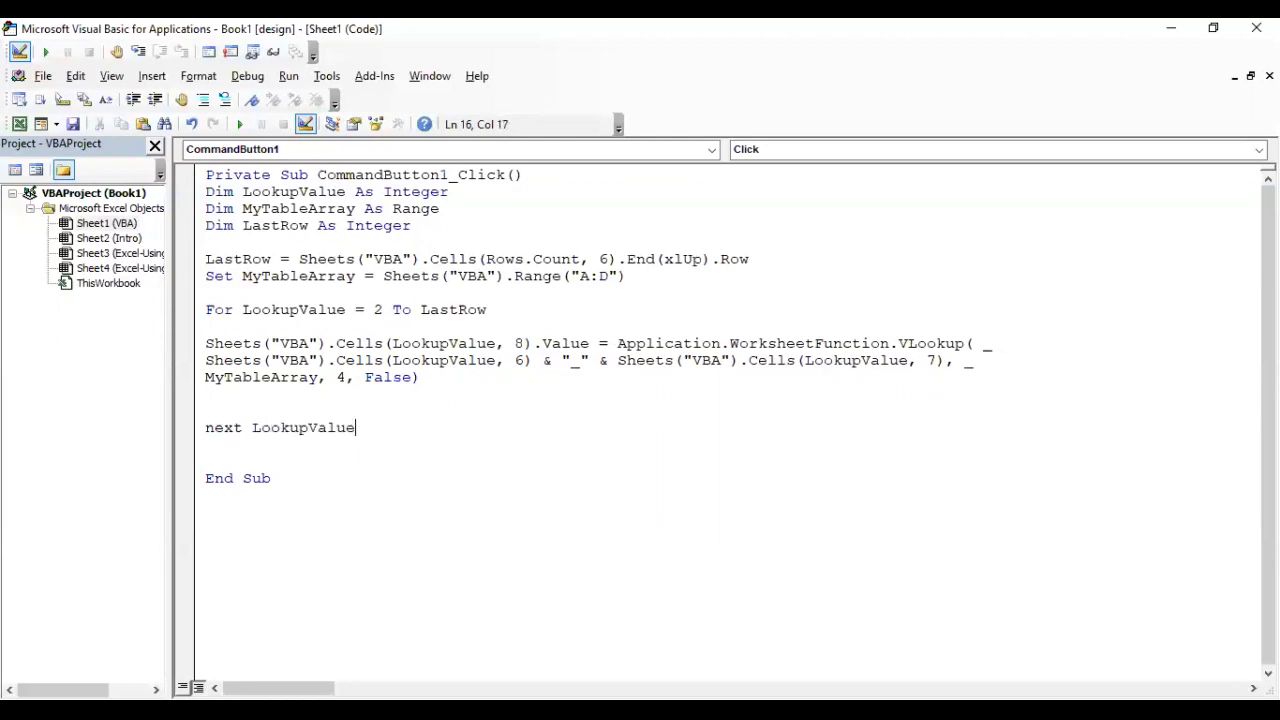
Finish the Next LookupValue line and remove the extra blank lines above and below it
key(Return)
key(Delete)
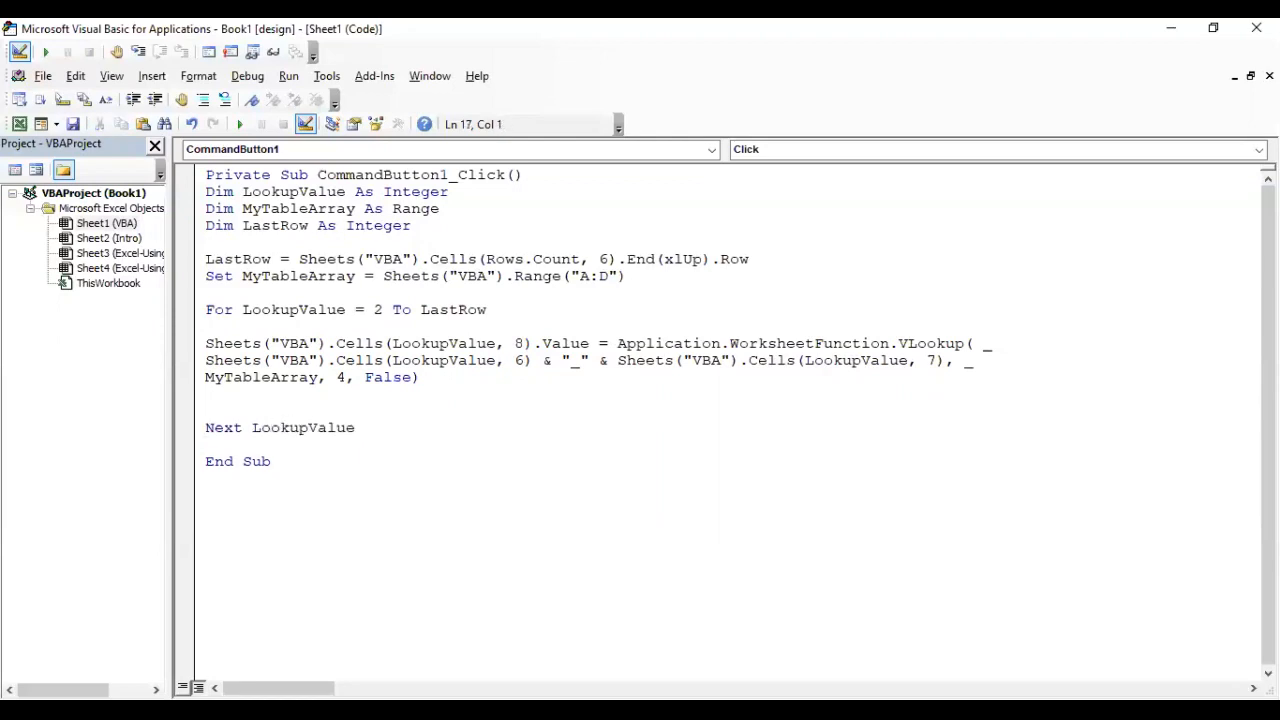
click(311, 394)
key(Delete)
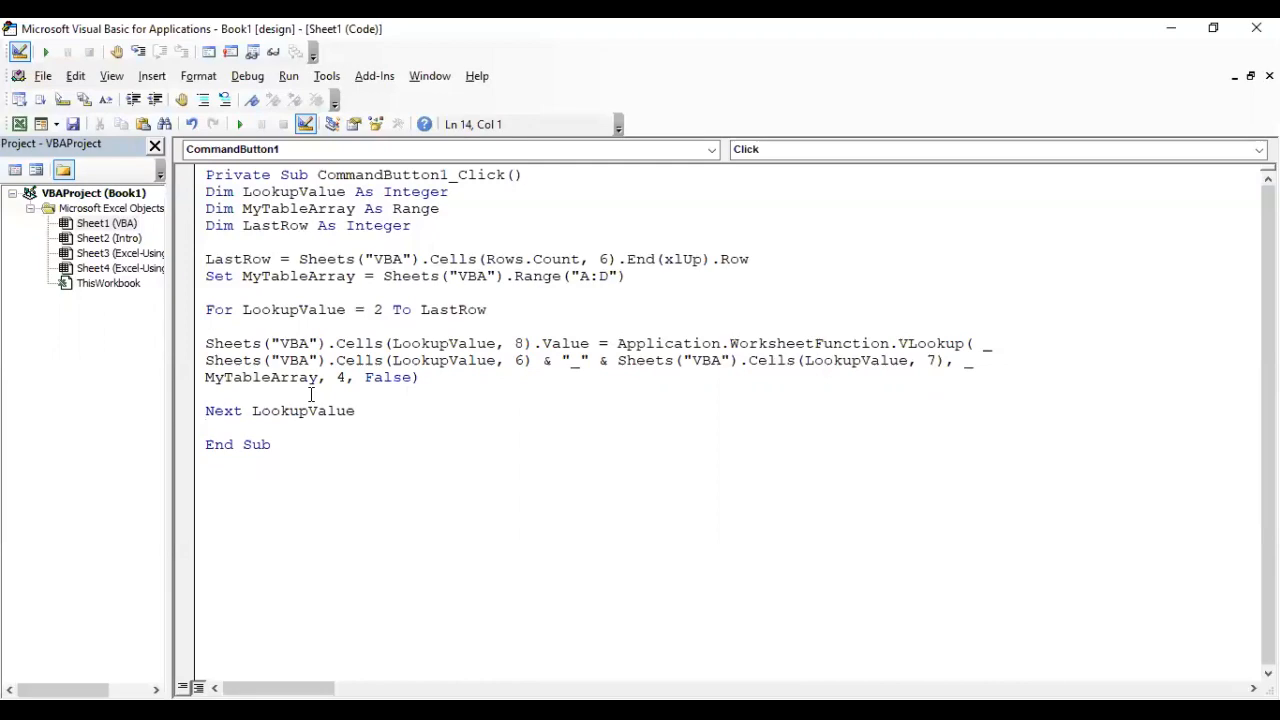
Restore the code editor to a smaller window, move it off the lookup table, and widen it slightly
click(1213, 28)
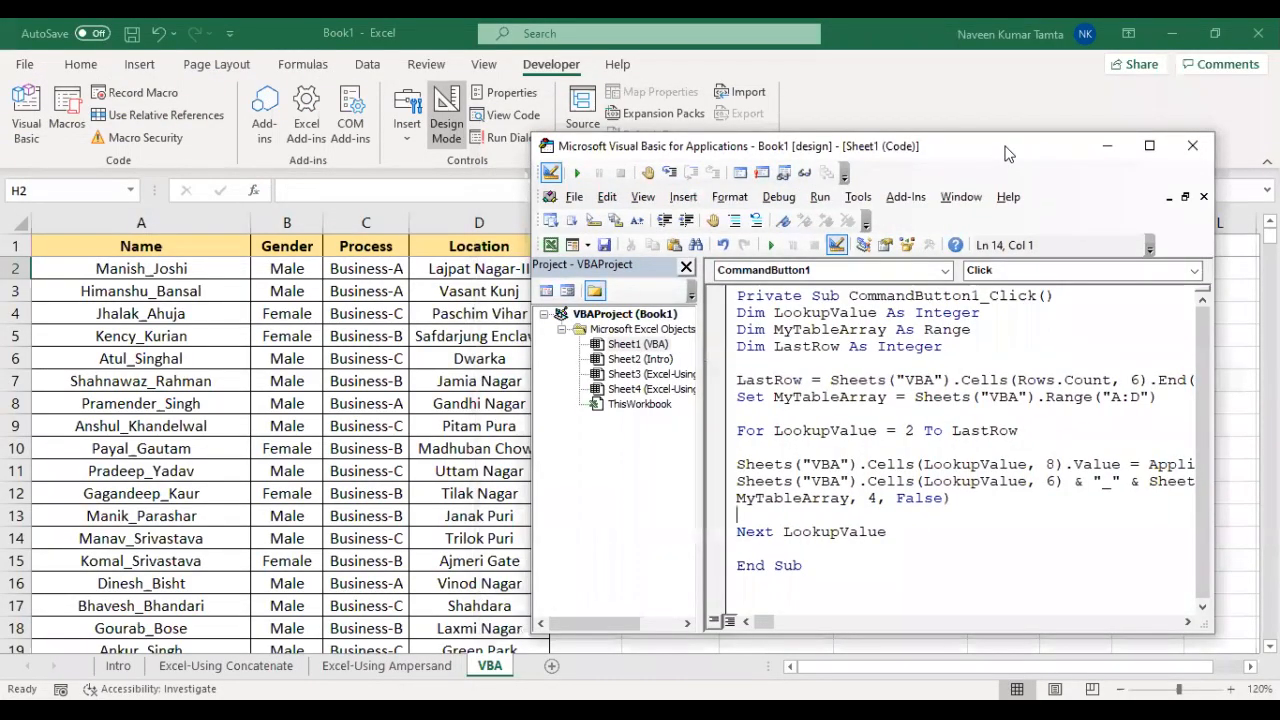
drag(1007, 153, 420, 145)
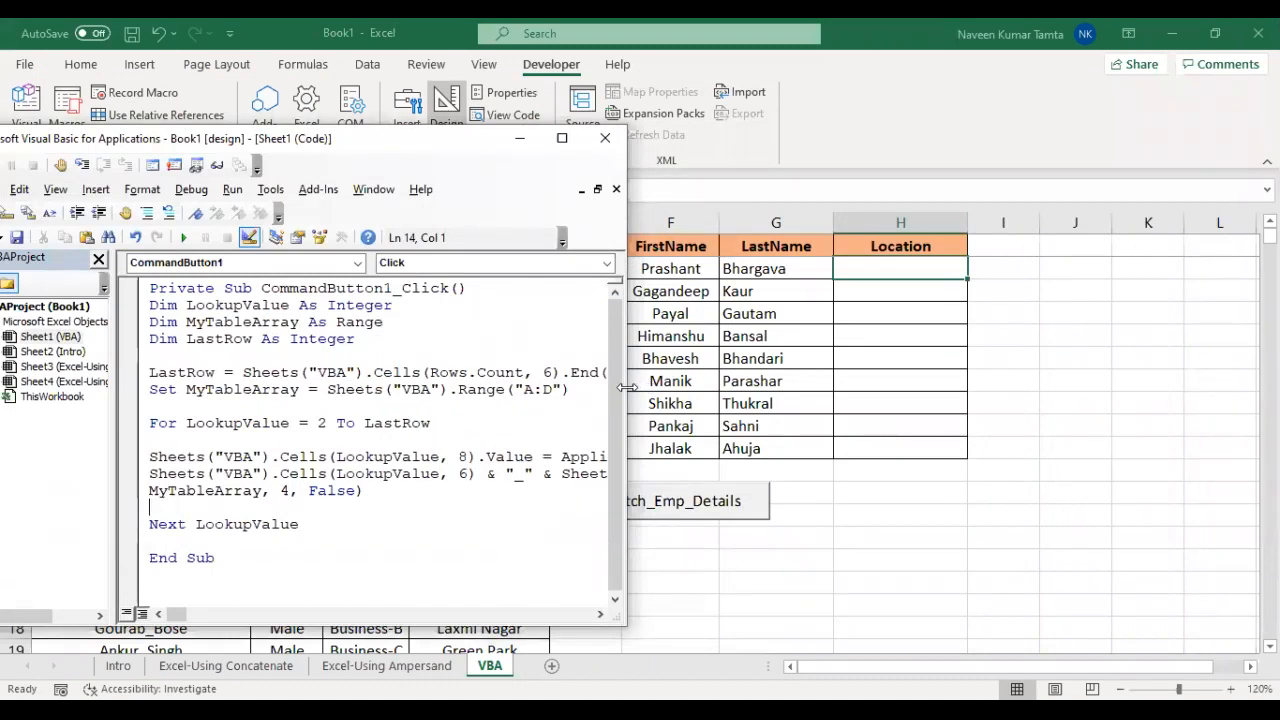
drag(627, 387, 700, 385)
Review the Location results and VLOOKUP formula on the Excel-Using Ampersand sheet, and return to the VBA sheet
key(alt+F11)
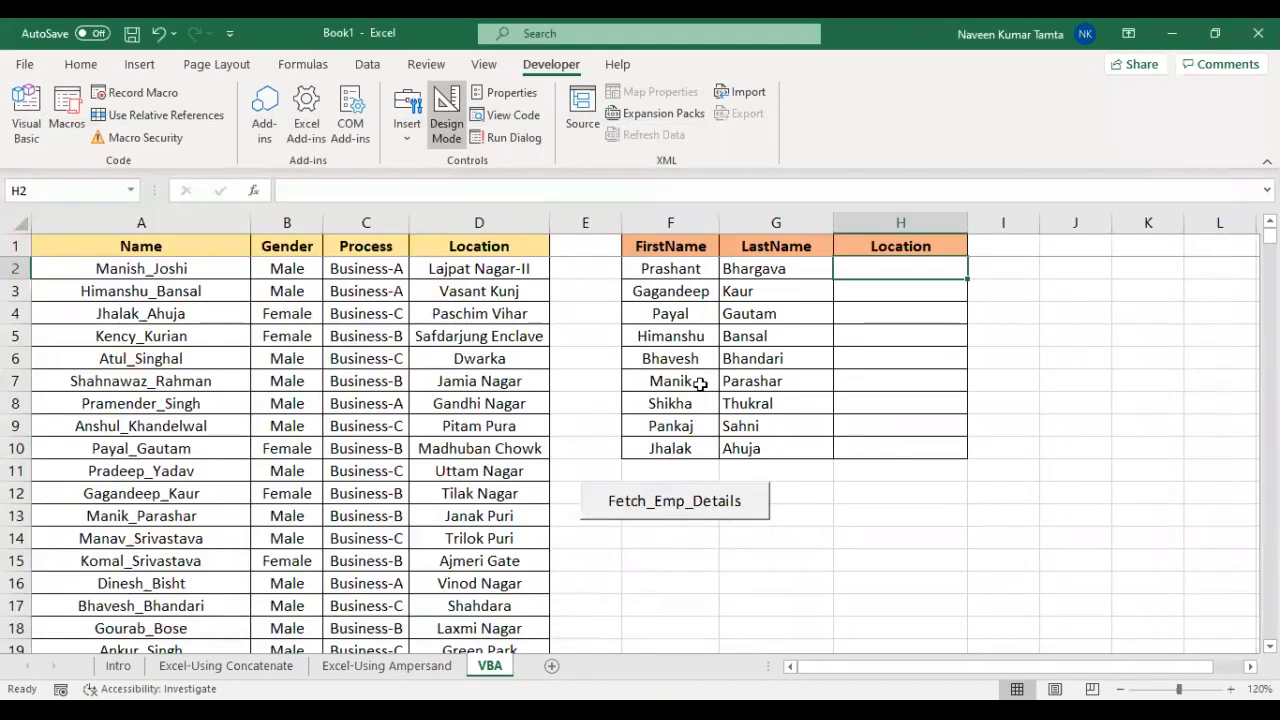
key(ctrl+Page_Up)
key(Down)
key(Right)
key(Right)
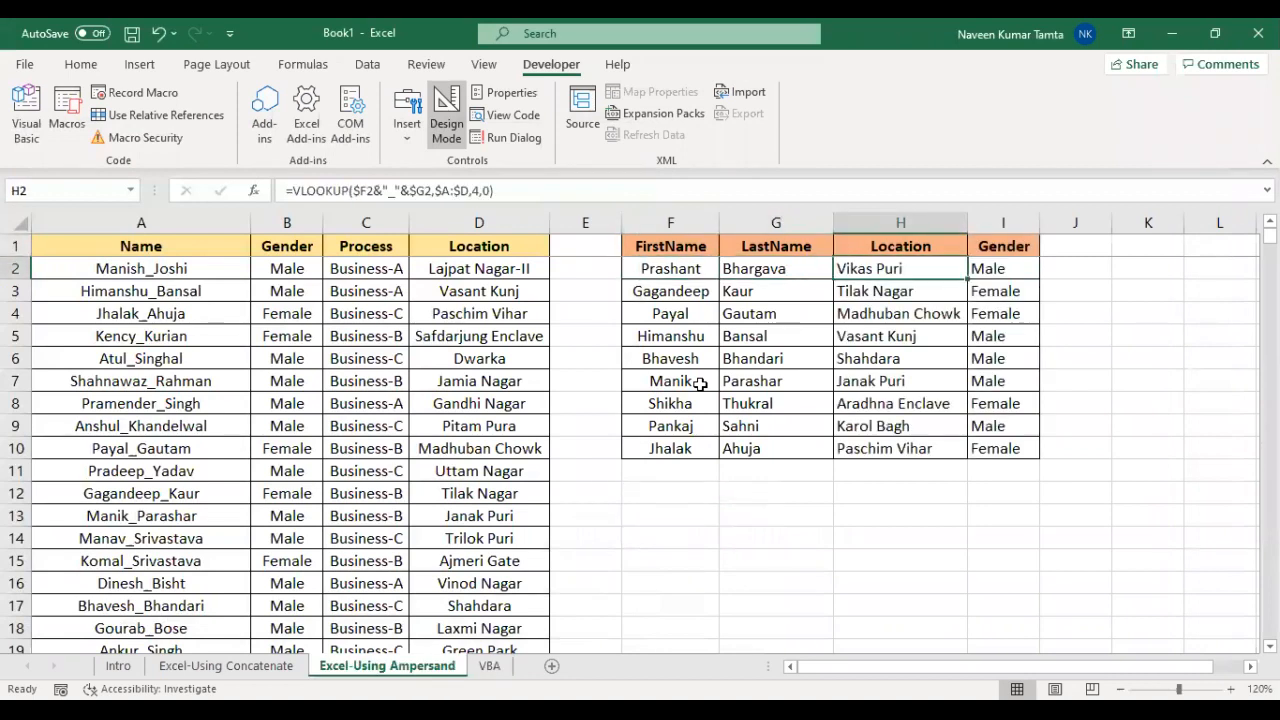
click(699, 382)
key(alt+F11)
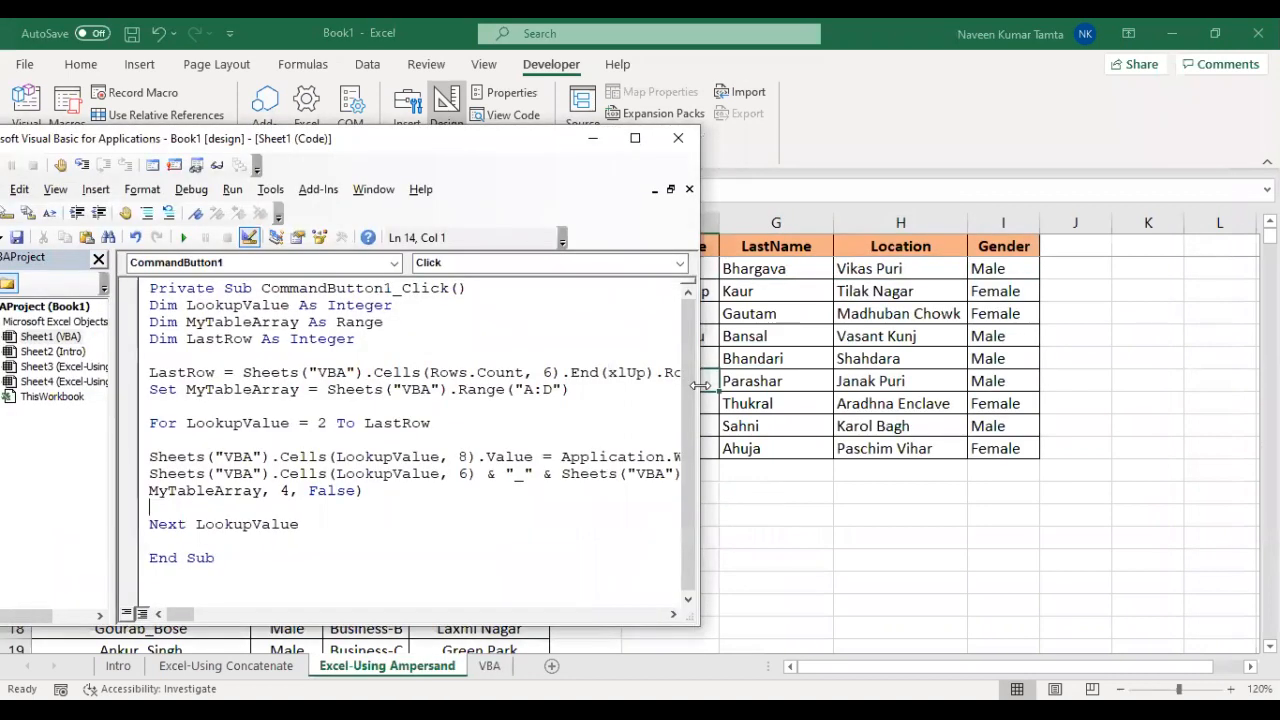
key(alt+F11)
key(ctrl+Page_Down)
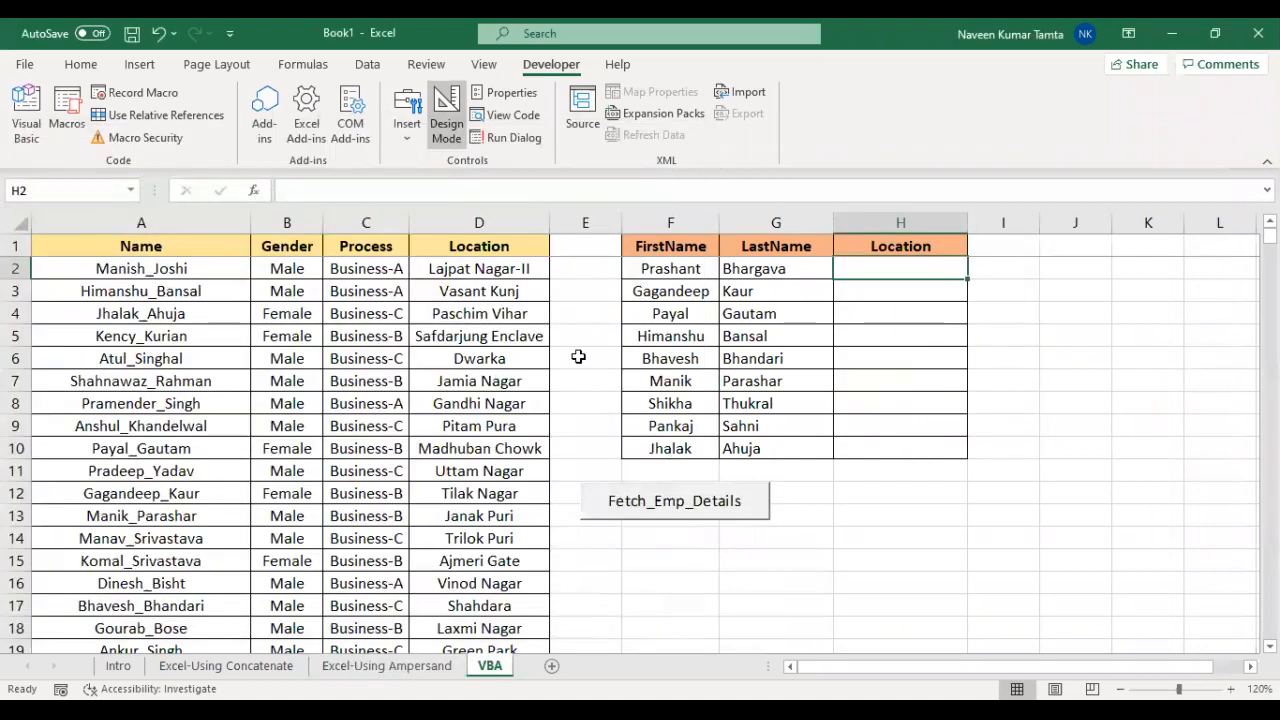
Reposition and widen the code editor so the code and the VBA sheet's Location column are both in view
key(alt+F11)
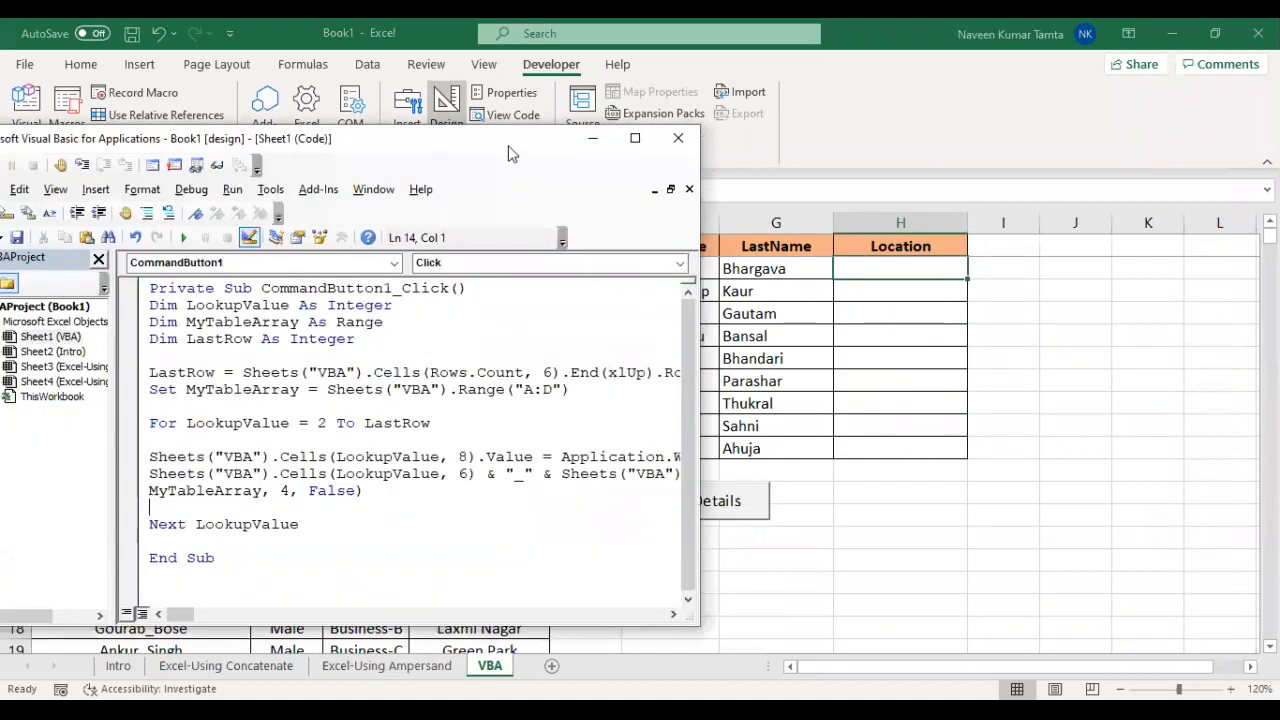
drag(508, 150, 397, 114)
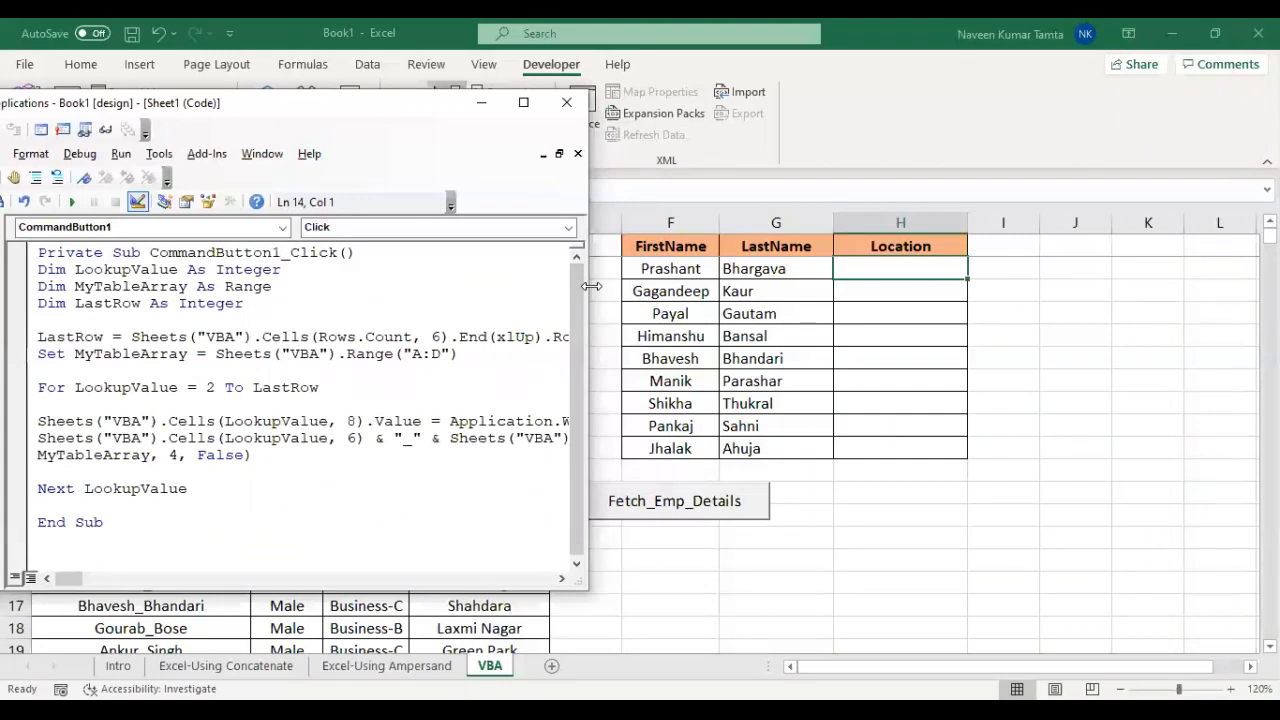
drag(592, 286, 656, 291)
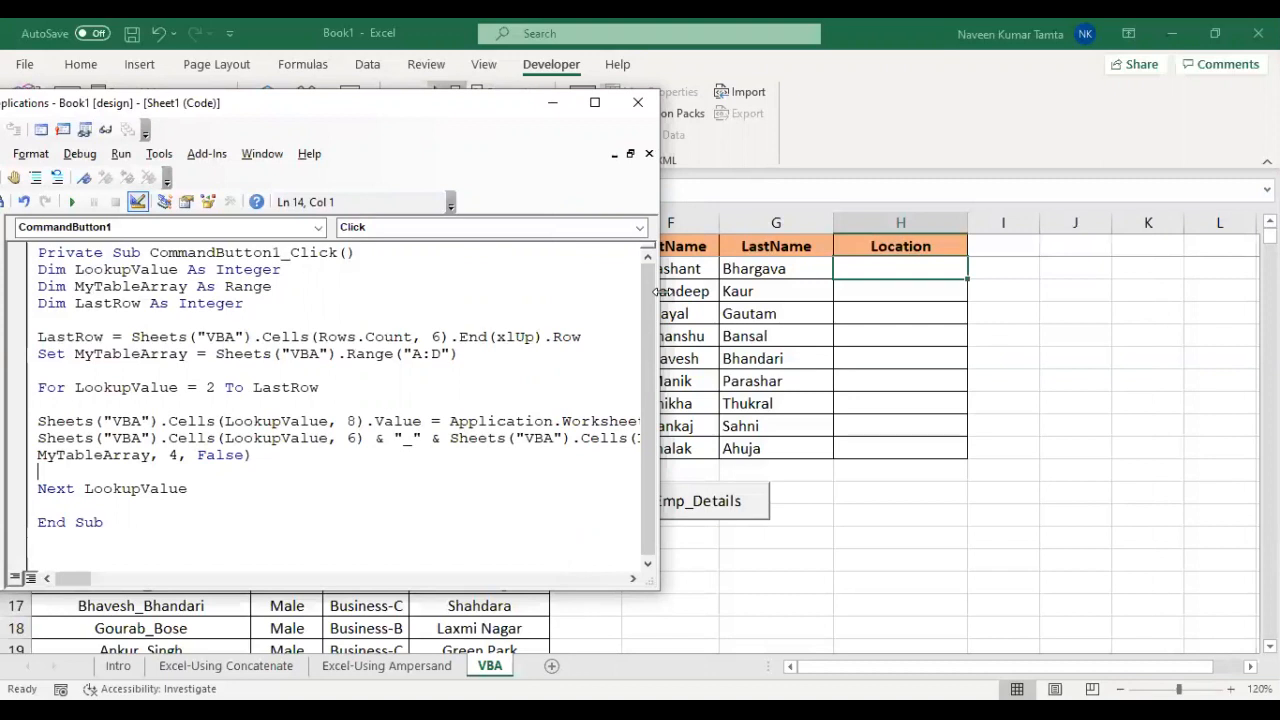
Step through CommandButton1_Click line by line until the VLookup statement fills the first Location cell, H2
key(F8)
key(F8)
key(F8)
key(F8)
key(F8)
key(F8)
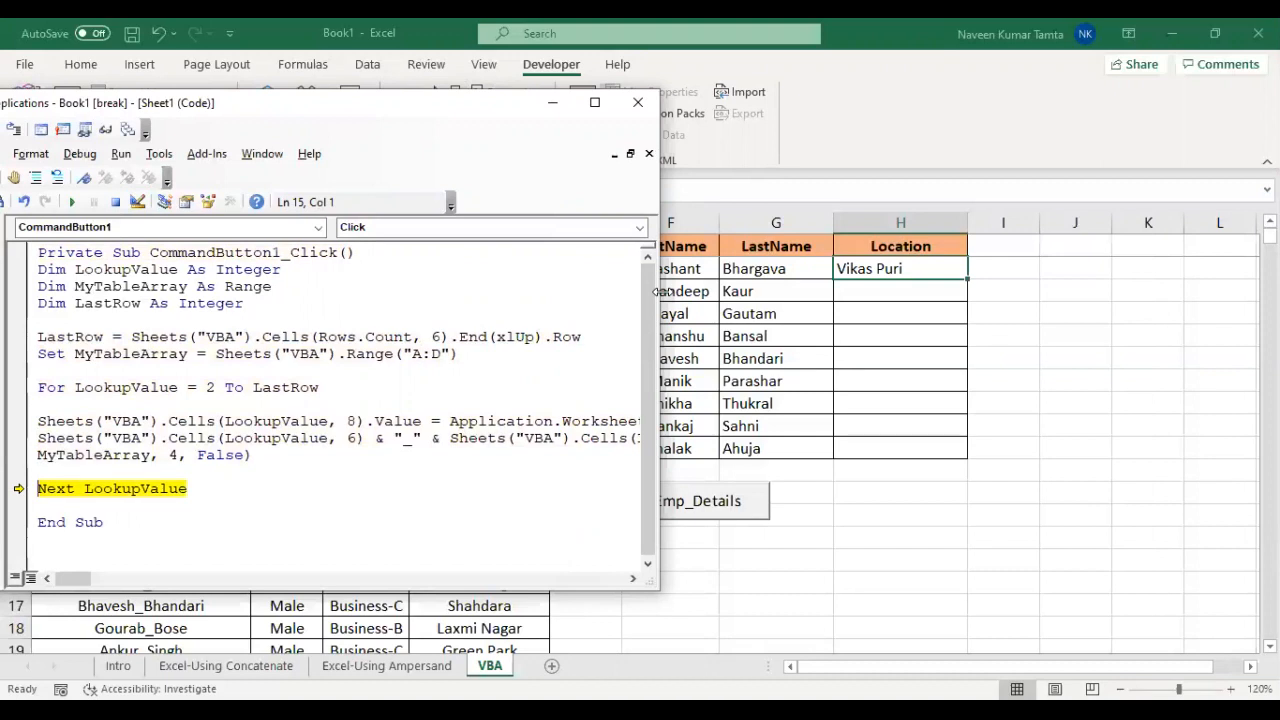
Step through the remaining loop iterations to fill the Location column down to row 10, and let the macro run on
key(F8)
key(F8)
key(F8)
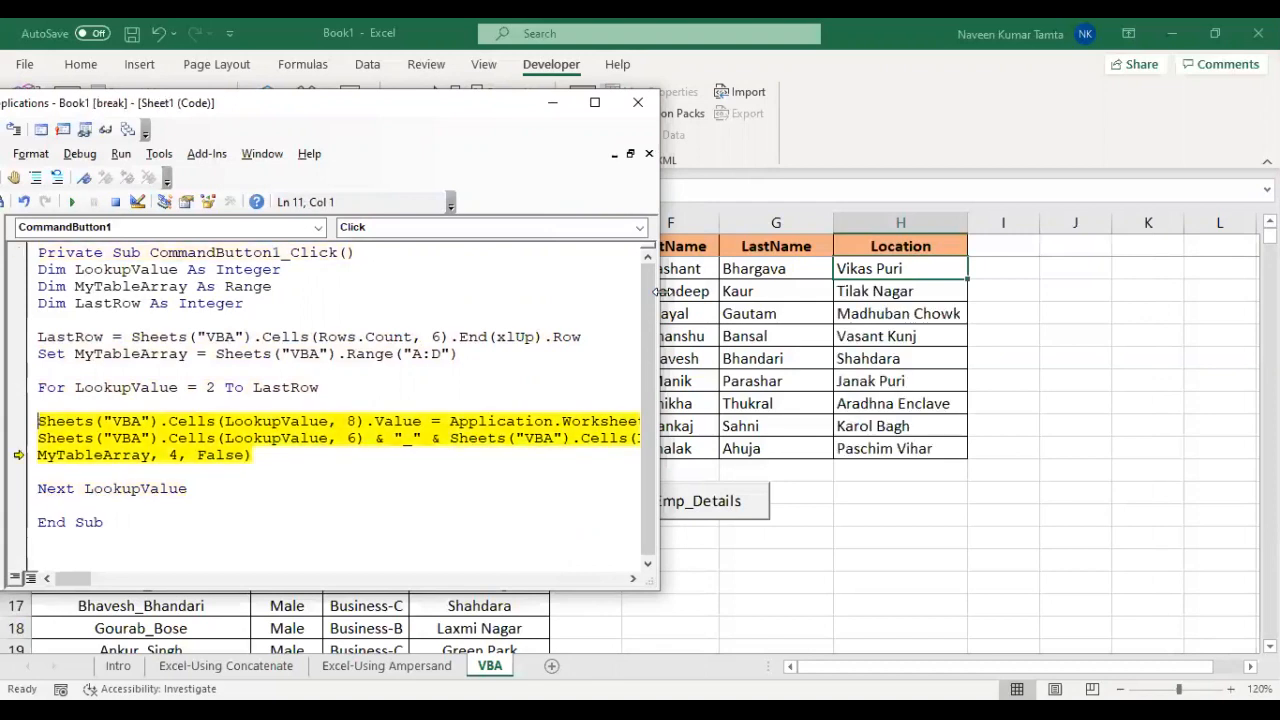
key(F8)
key(F8)
key(F8)
key(F8)
key(F8)
key(F8)
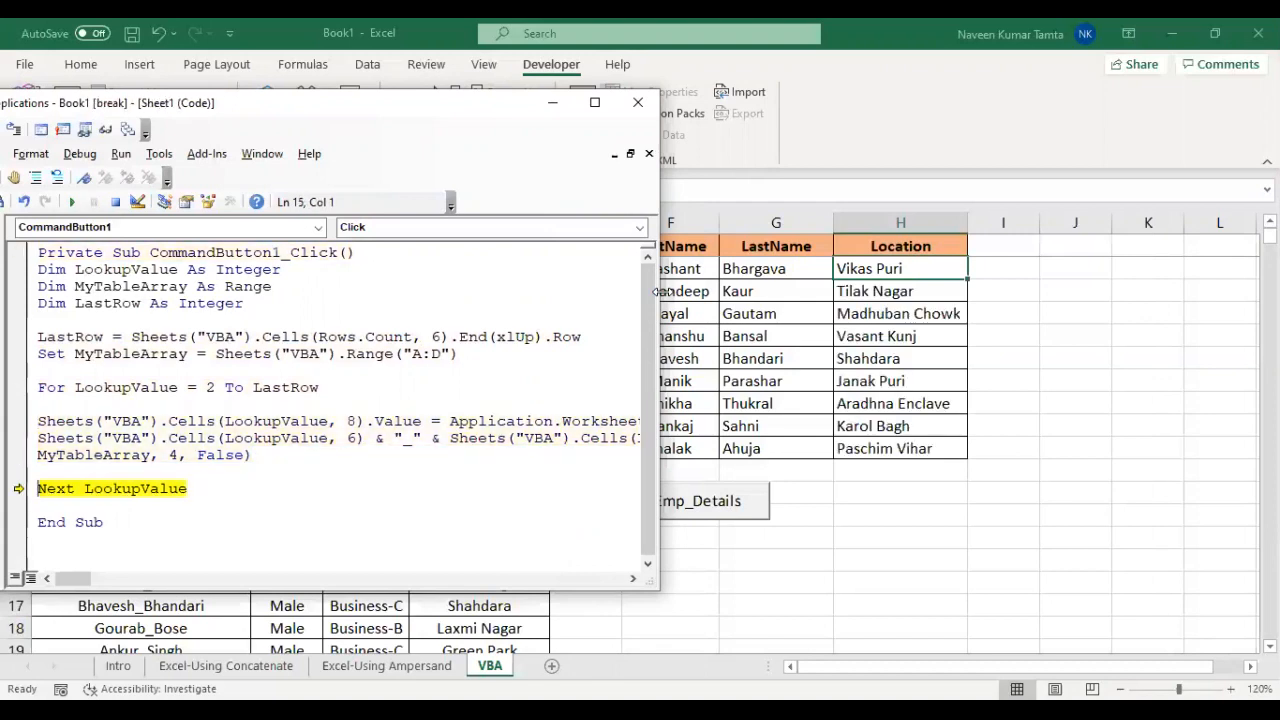
key(F8)
key(F8)
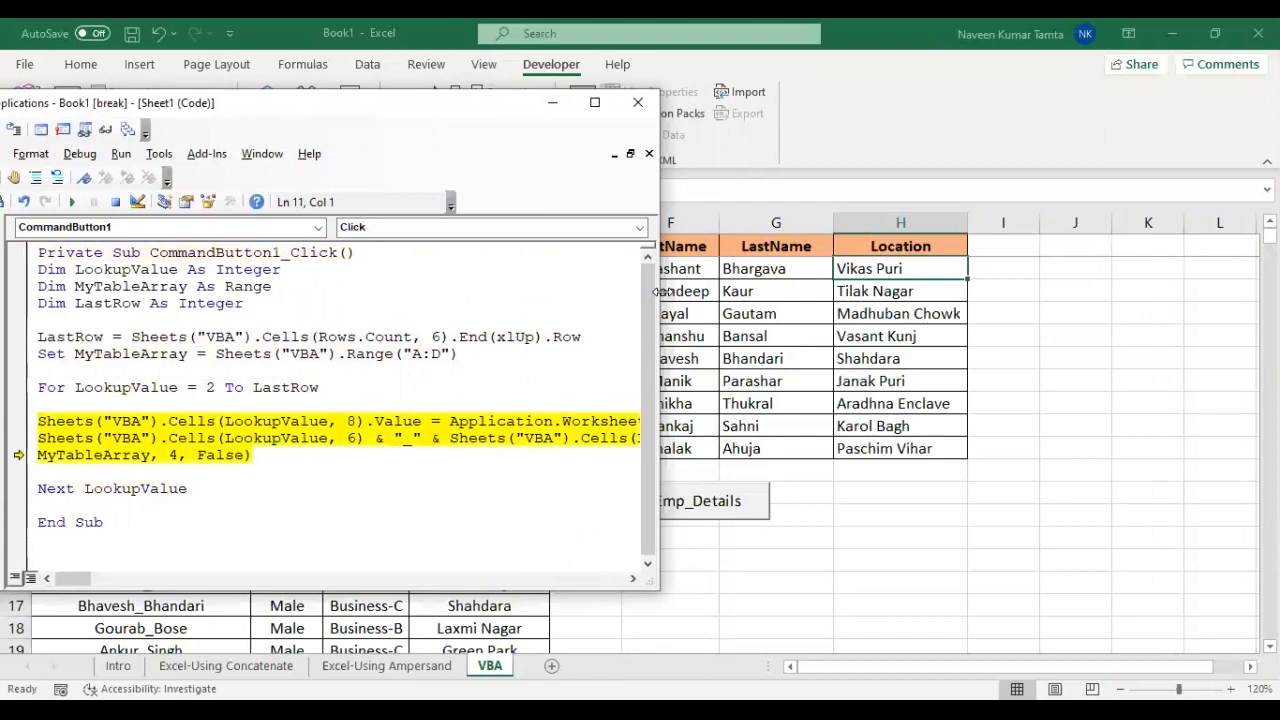
key(F5)
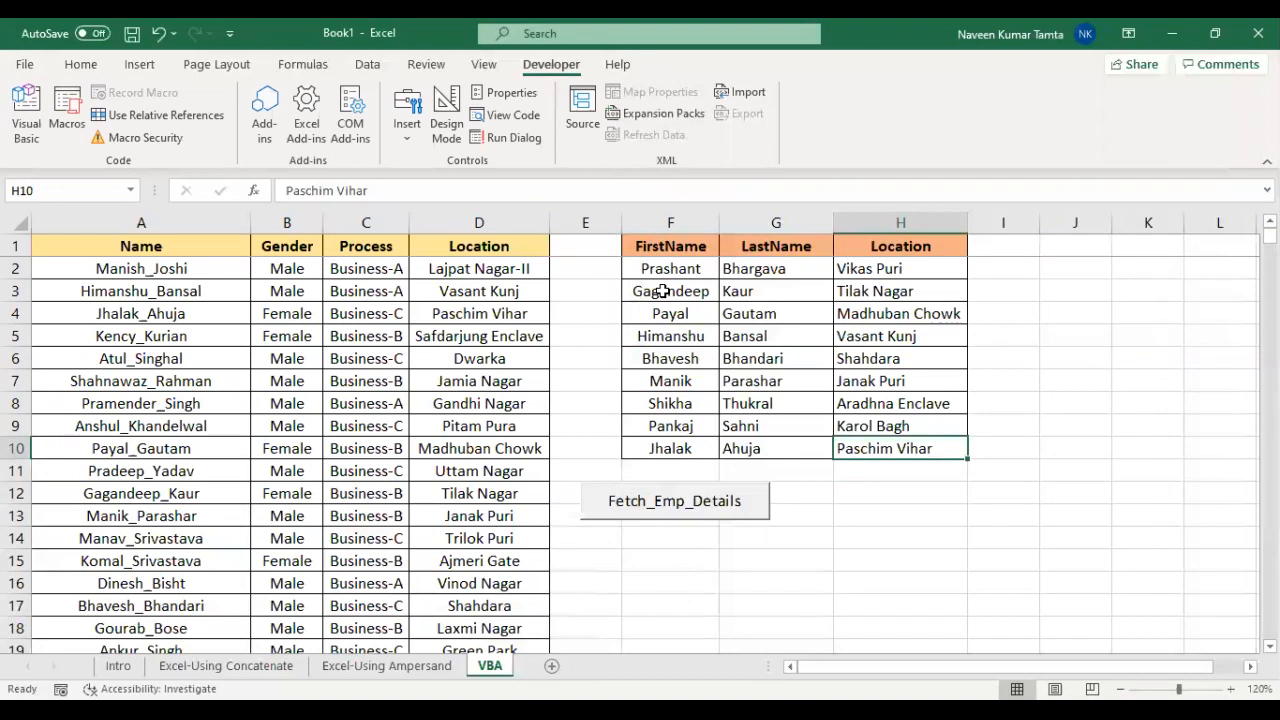
Reset the macro execution and minimize the code editor to return to the VBA sheet
key(alt+F11)
click(115, 201)
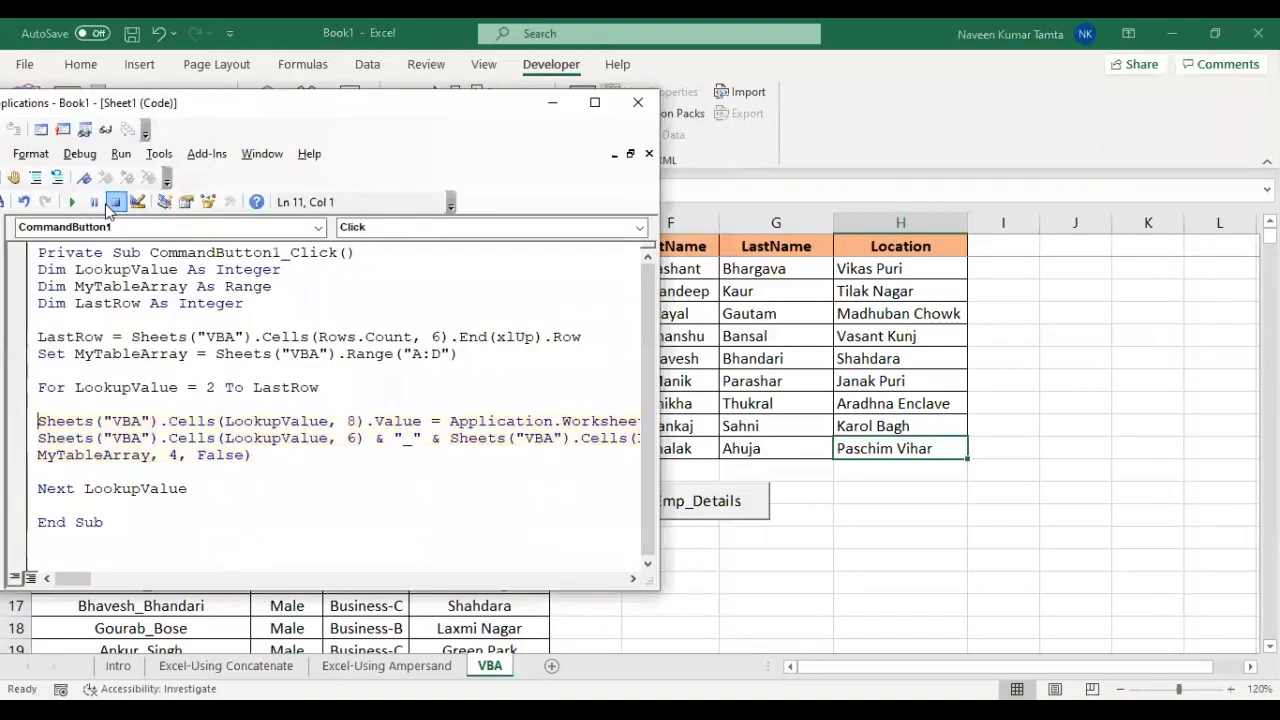
click(553, 104)
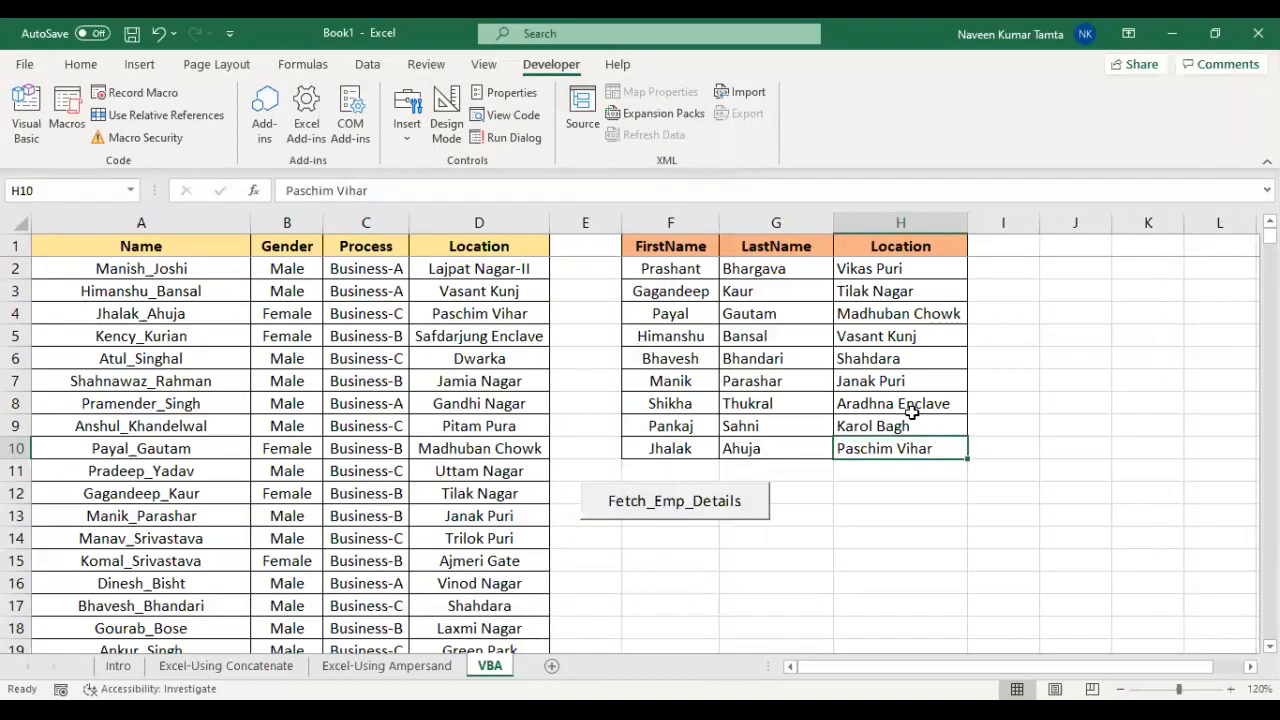
Compare the last lookup row's location on the VBA sheet with the formula results on the Excel-Using Ampersand sheet
key(Left)
key(Left)
key(shift+Right)
key(shift+Right)
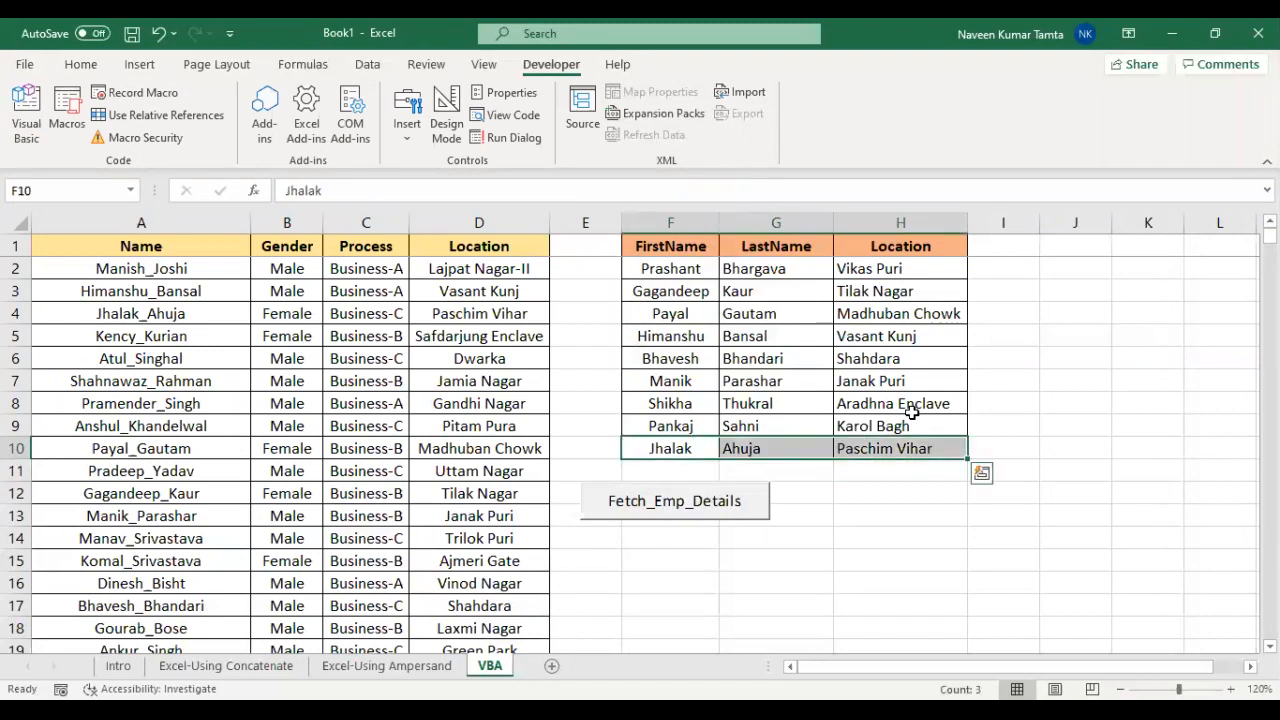
key(ctrl+Page_Up)
key(Down)
key(Down)
key(Down)
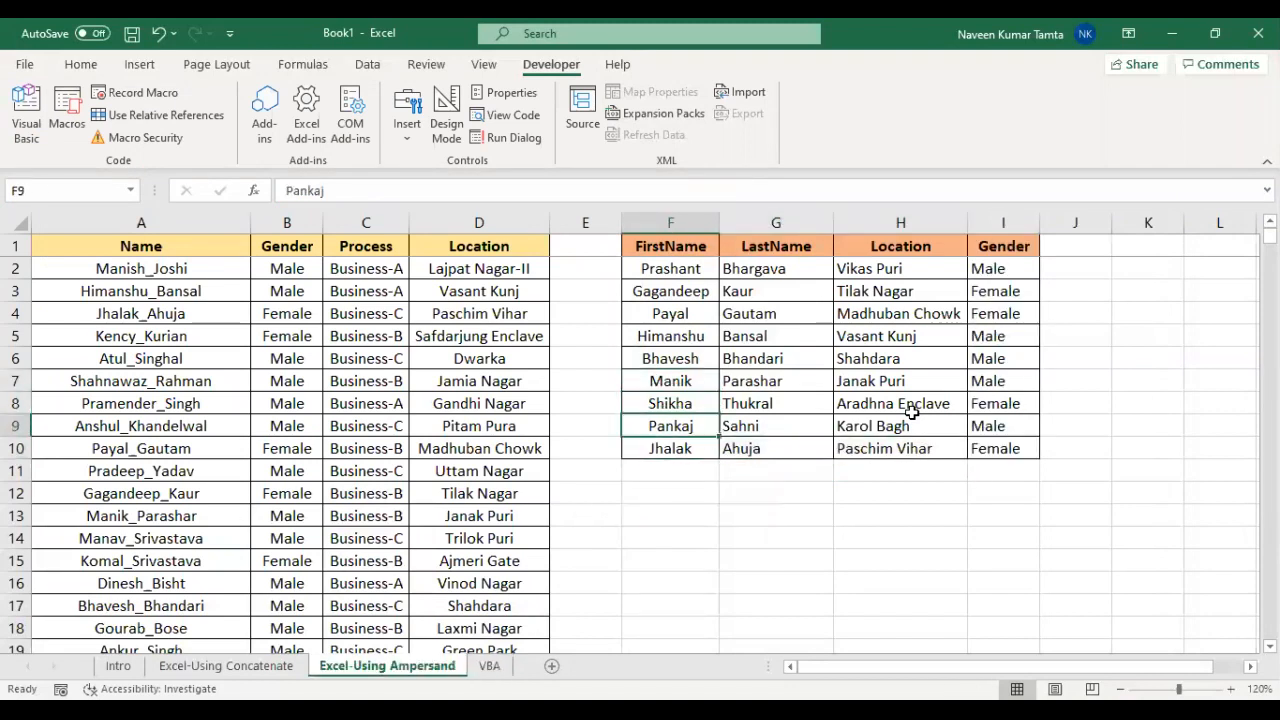
key(shift+Right)
key(shift+Right)
key(shift+Right)
key(Right)
key(Right)
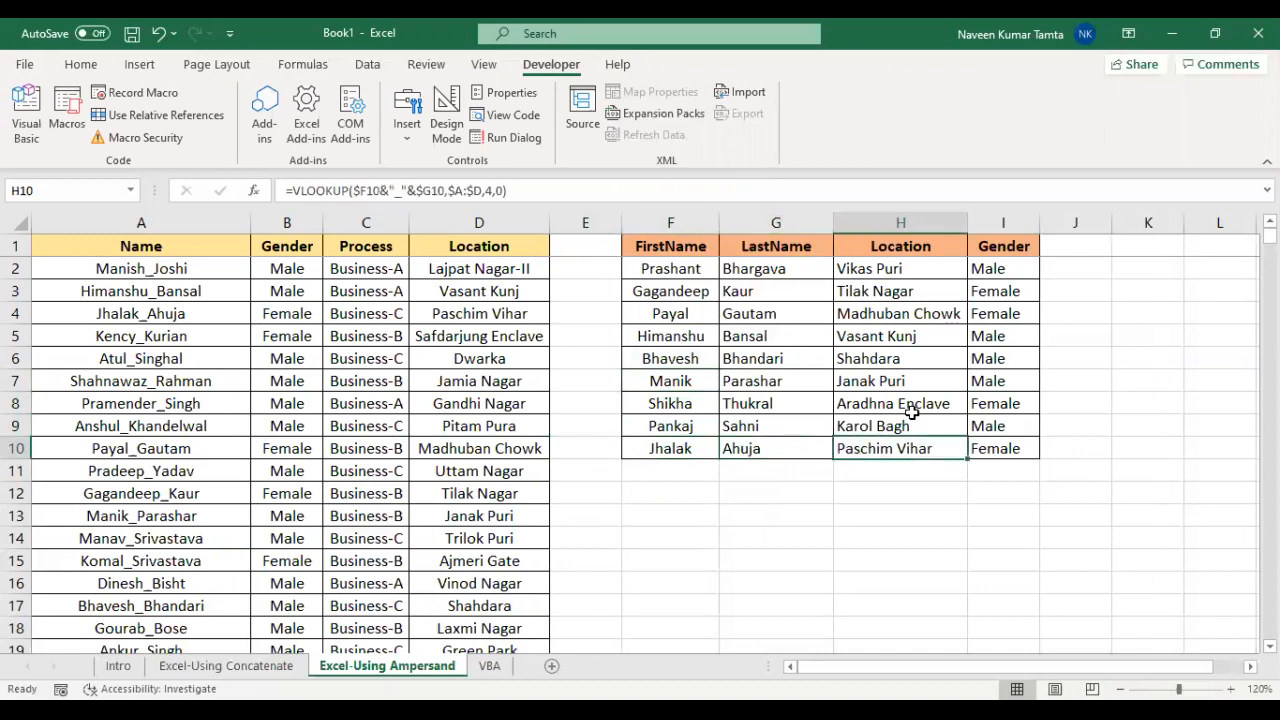
Examine the Location and Gender result columns, H1:I10, on the Excel-Using Ampersand sheet
key(Right)
key(Left)
key(shift+Right)
key(ctrl+shift+Up)
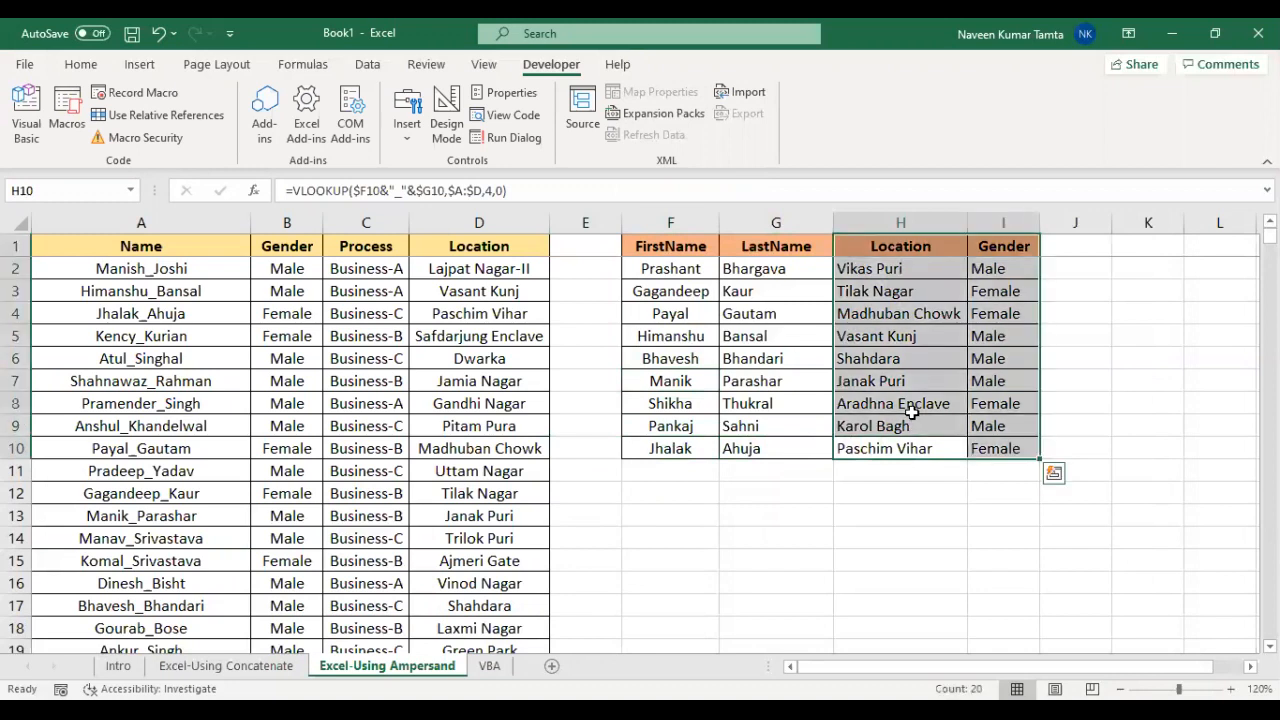
key(Left)
key(Left)
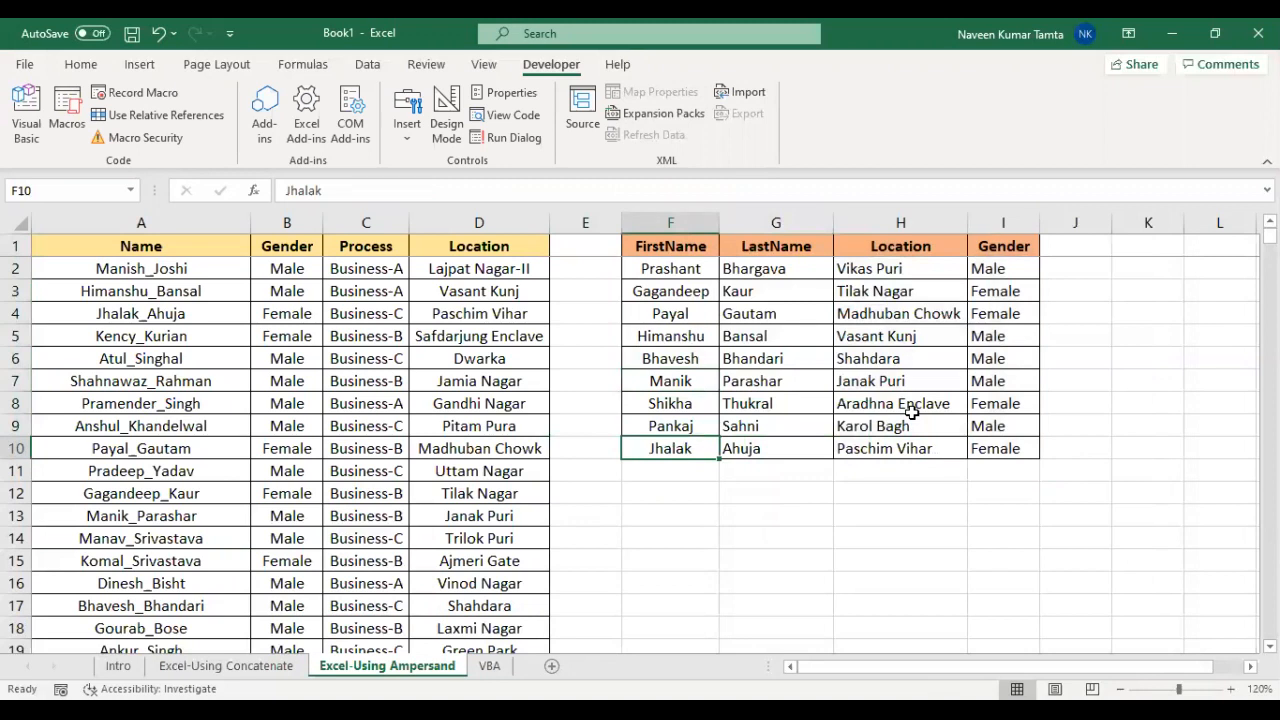
key(ctrl+a)
key(Home)
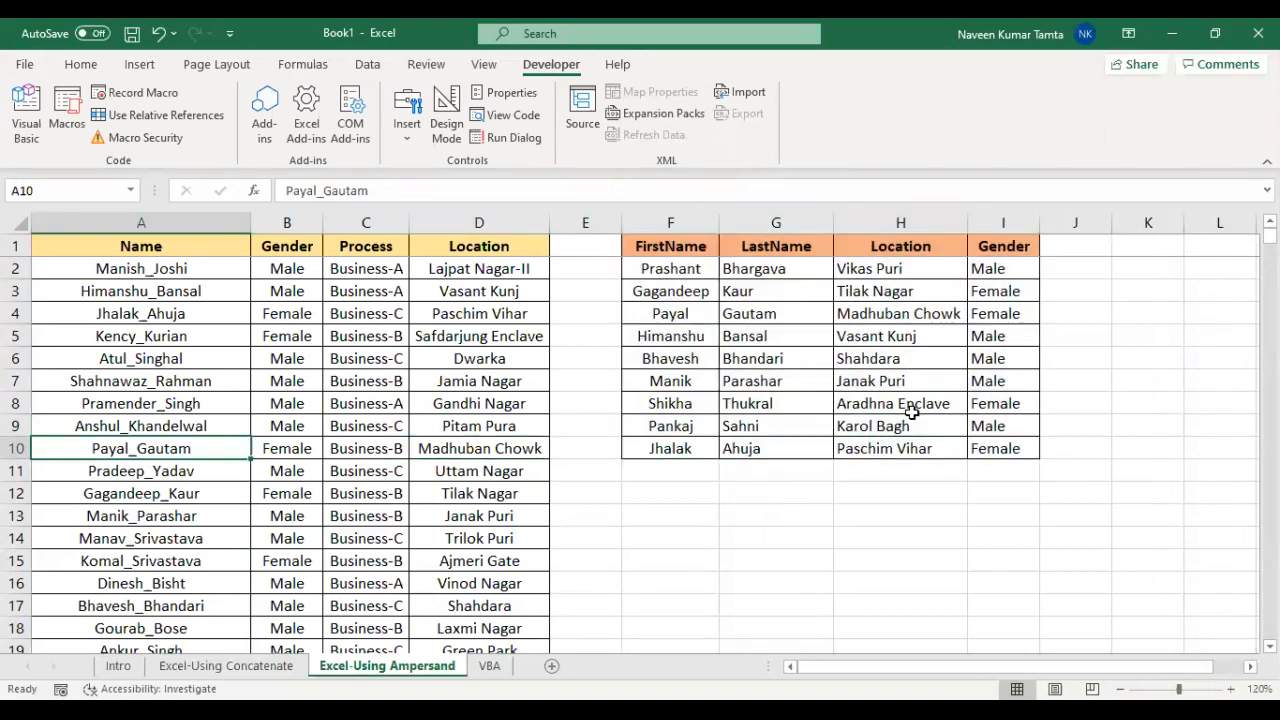
key(ctrl+Home)
key(Down)
key(Down)
key(Up)
key(Up)
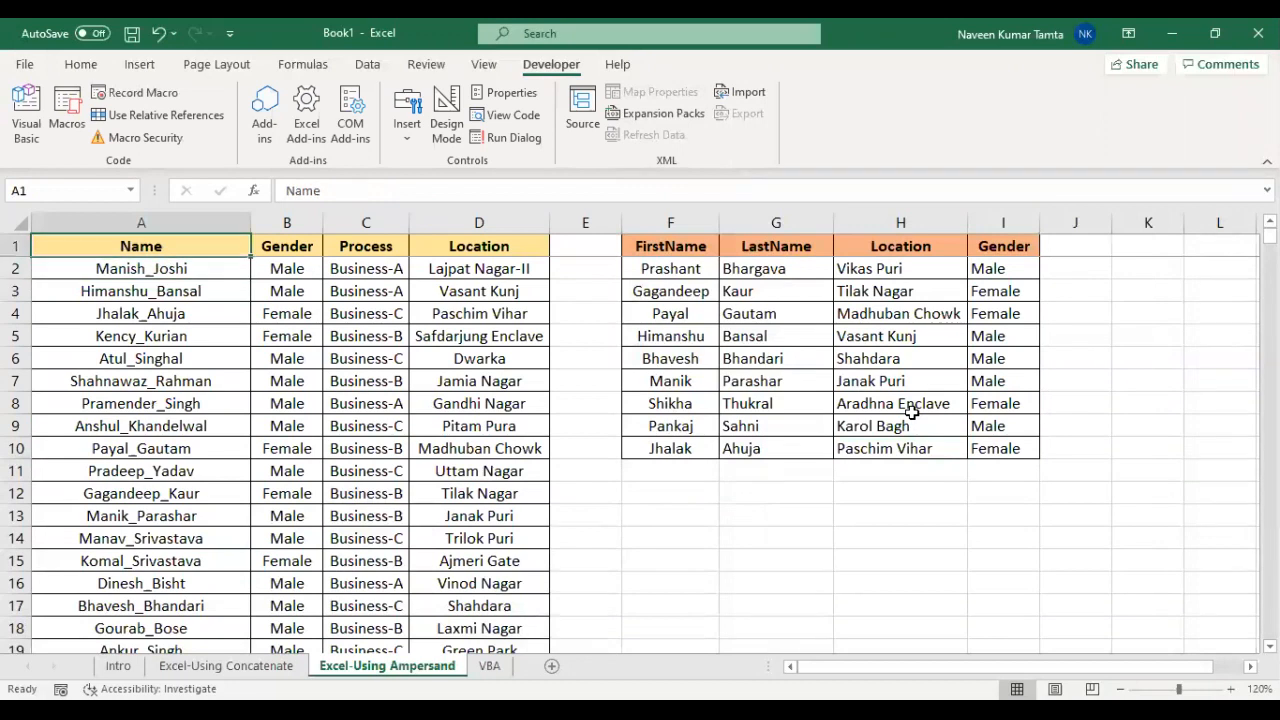